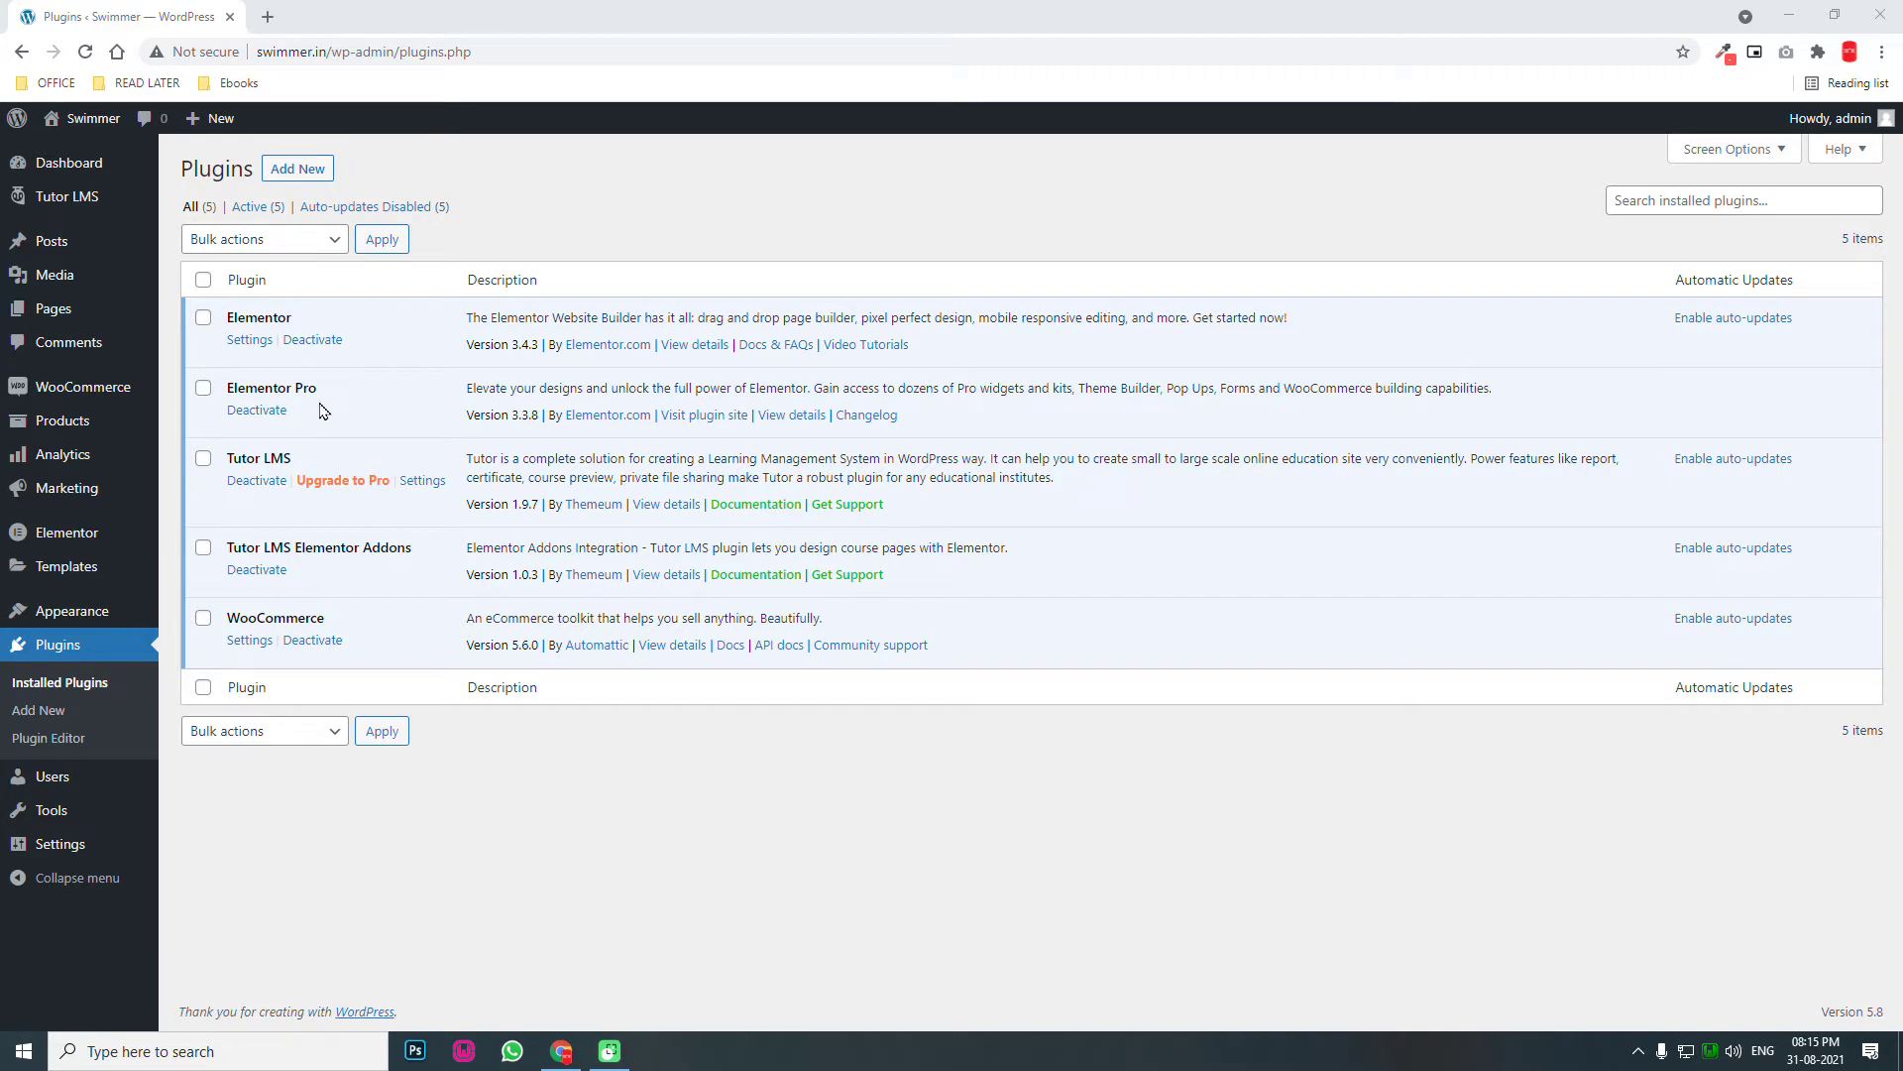
Open the WooCommerce settings and fill in the store's first address line and city.
mouse_move(99, 389)
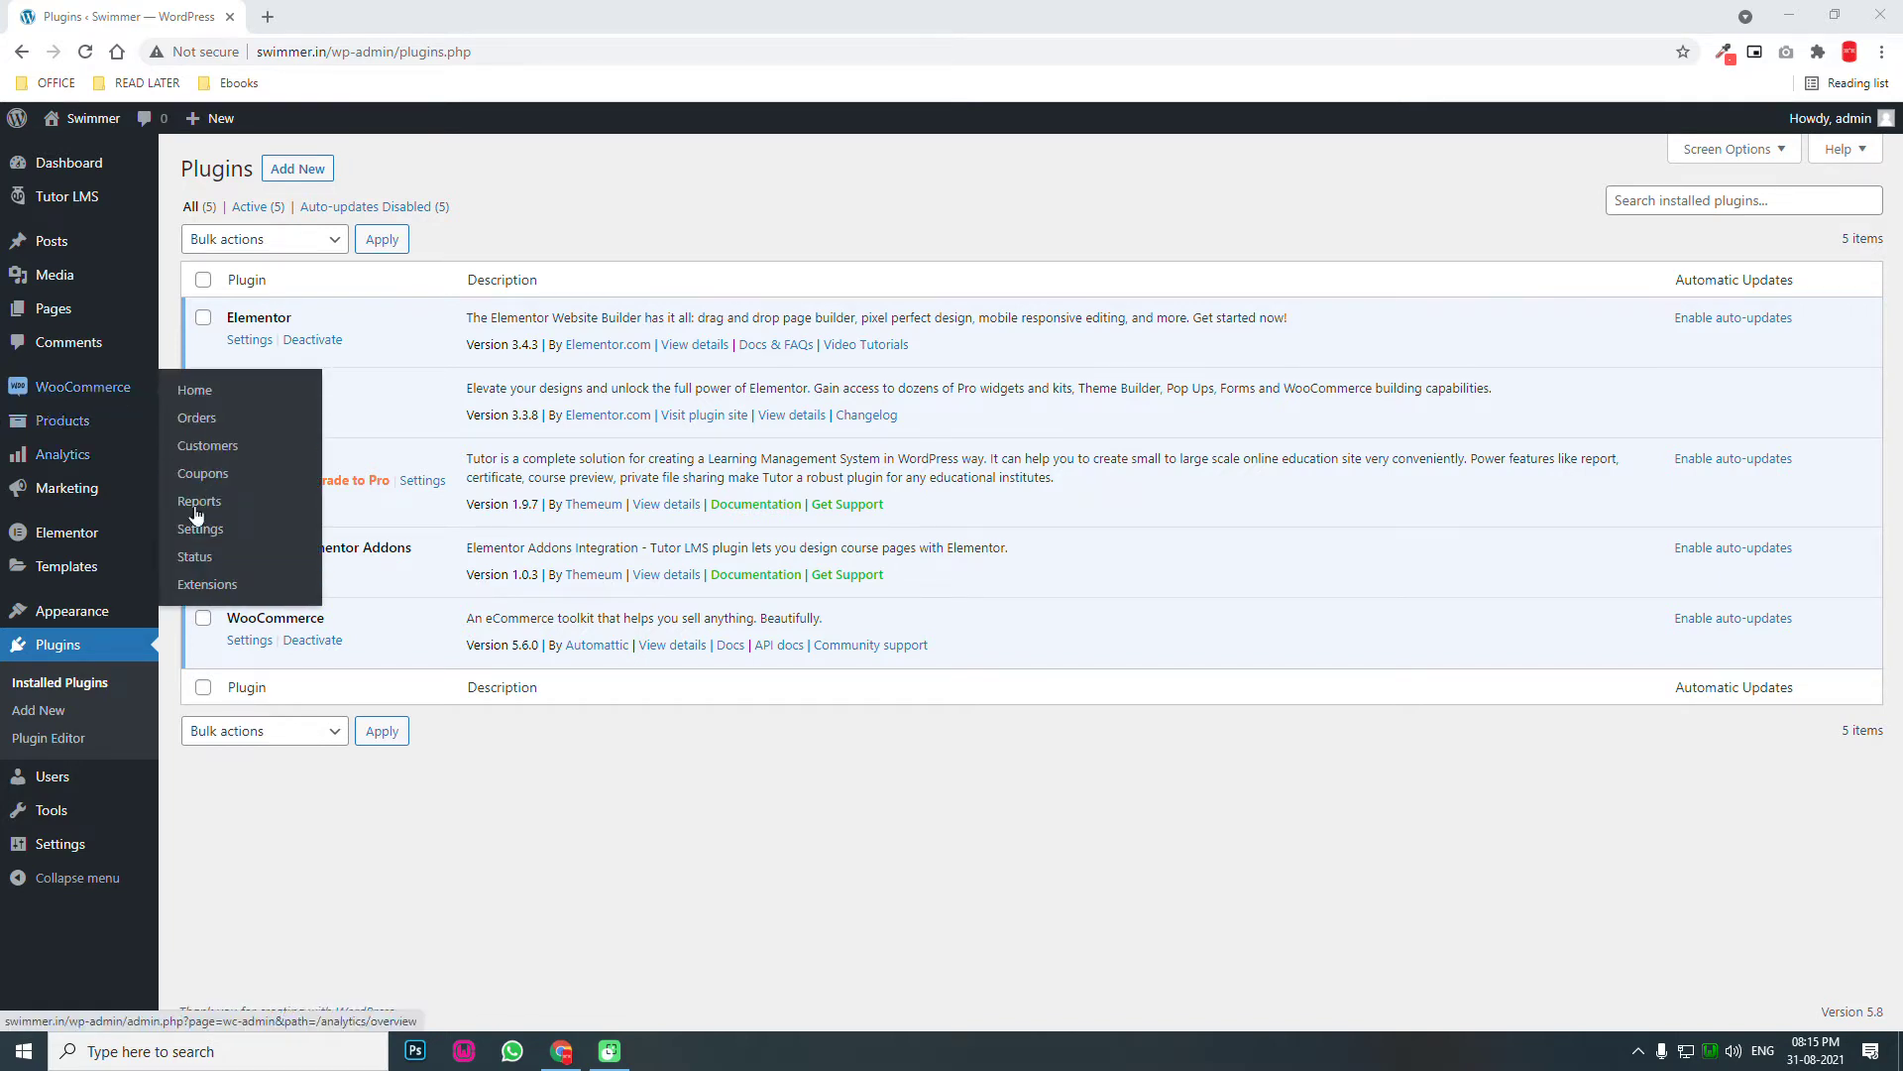
click(203, 508)
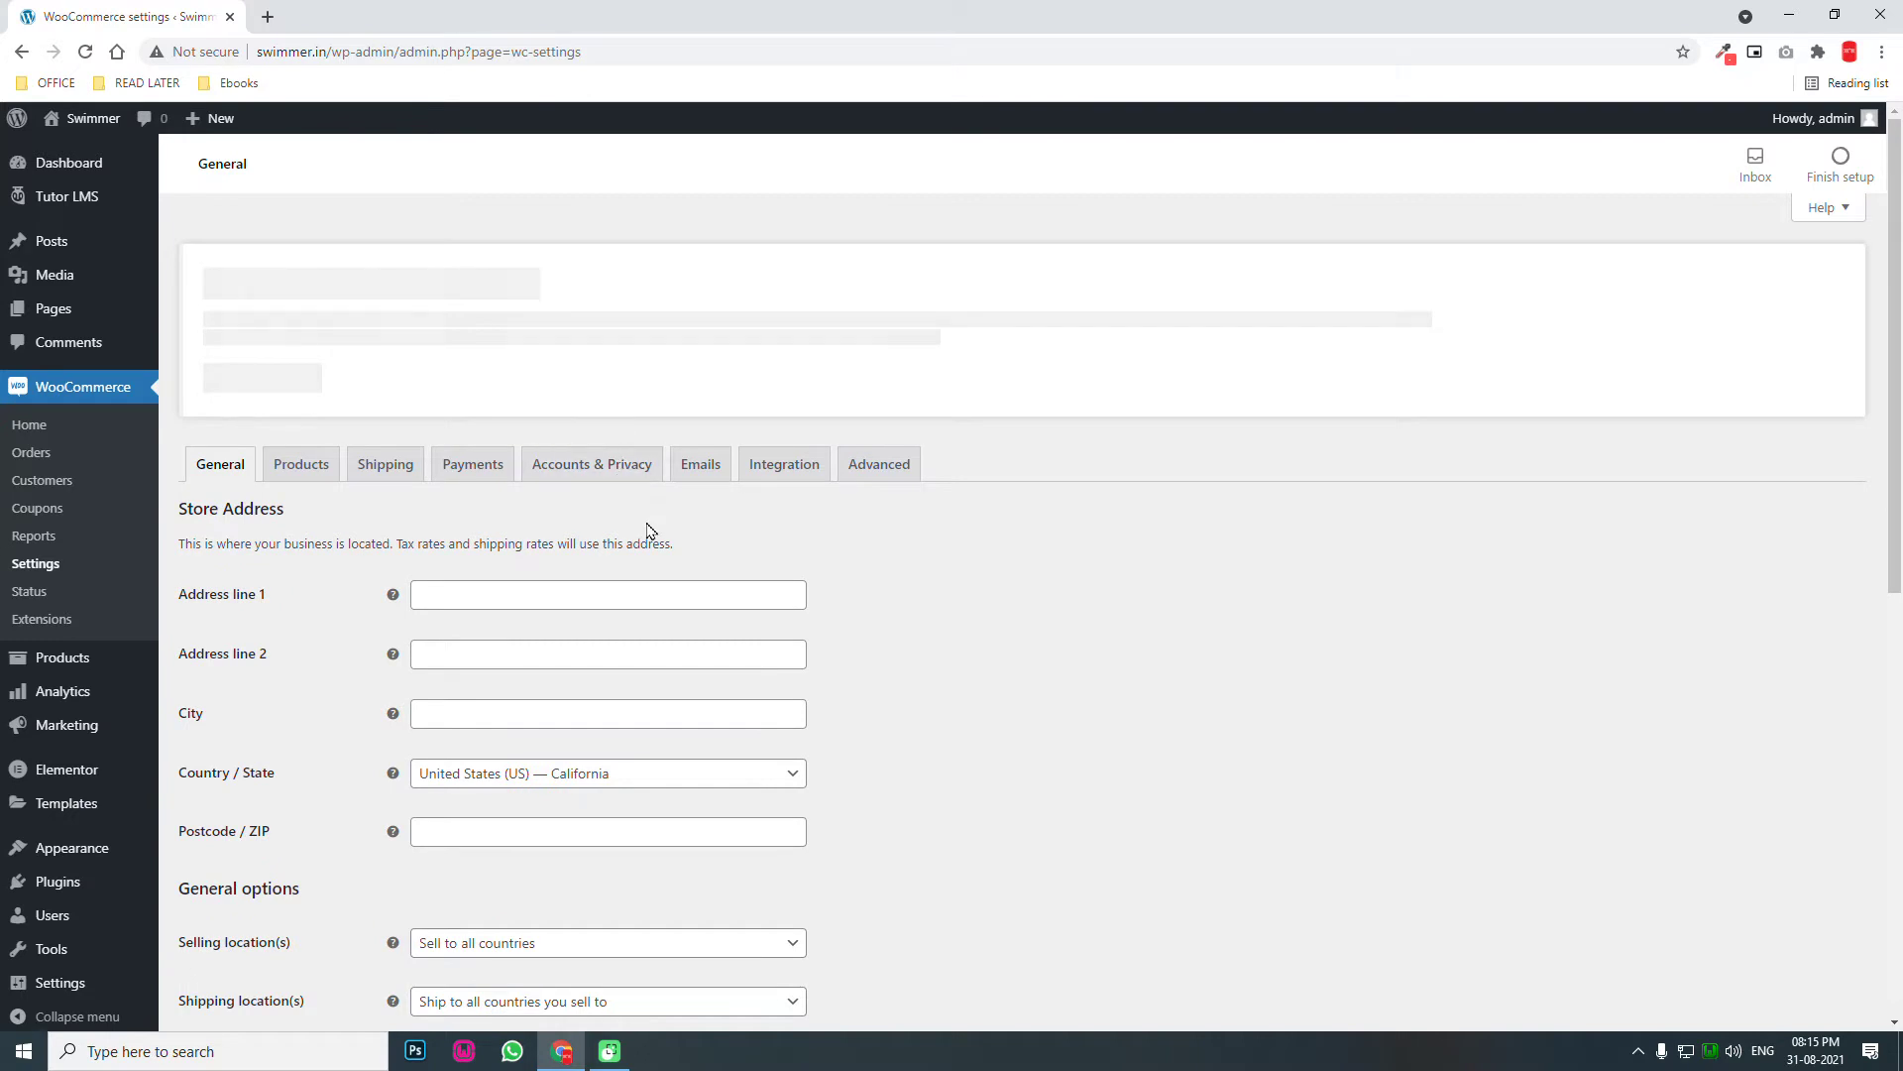
scroll(644, 520, down, 1)
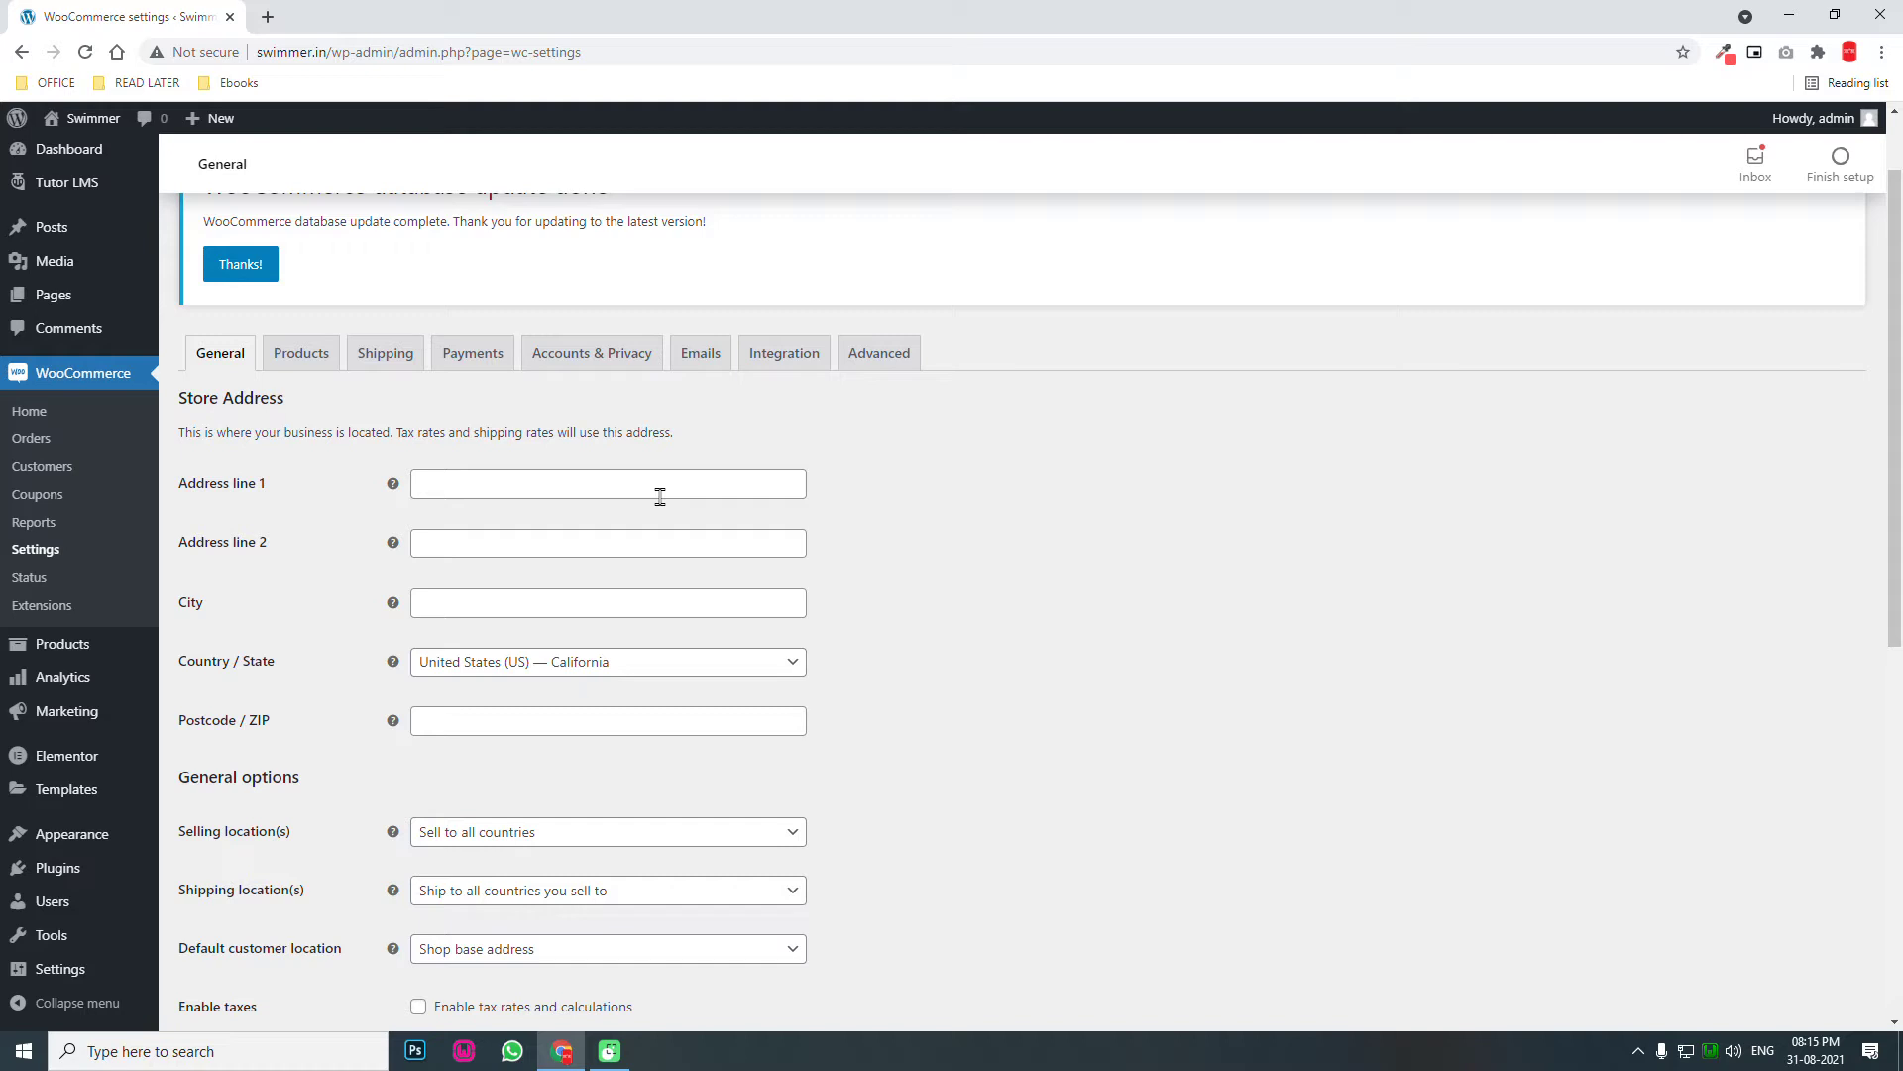
click(659, 496)
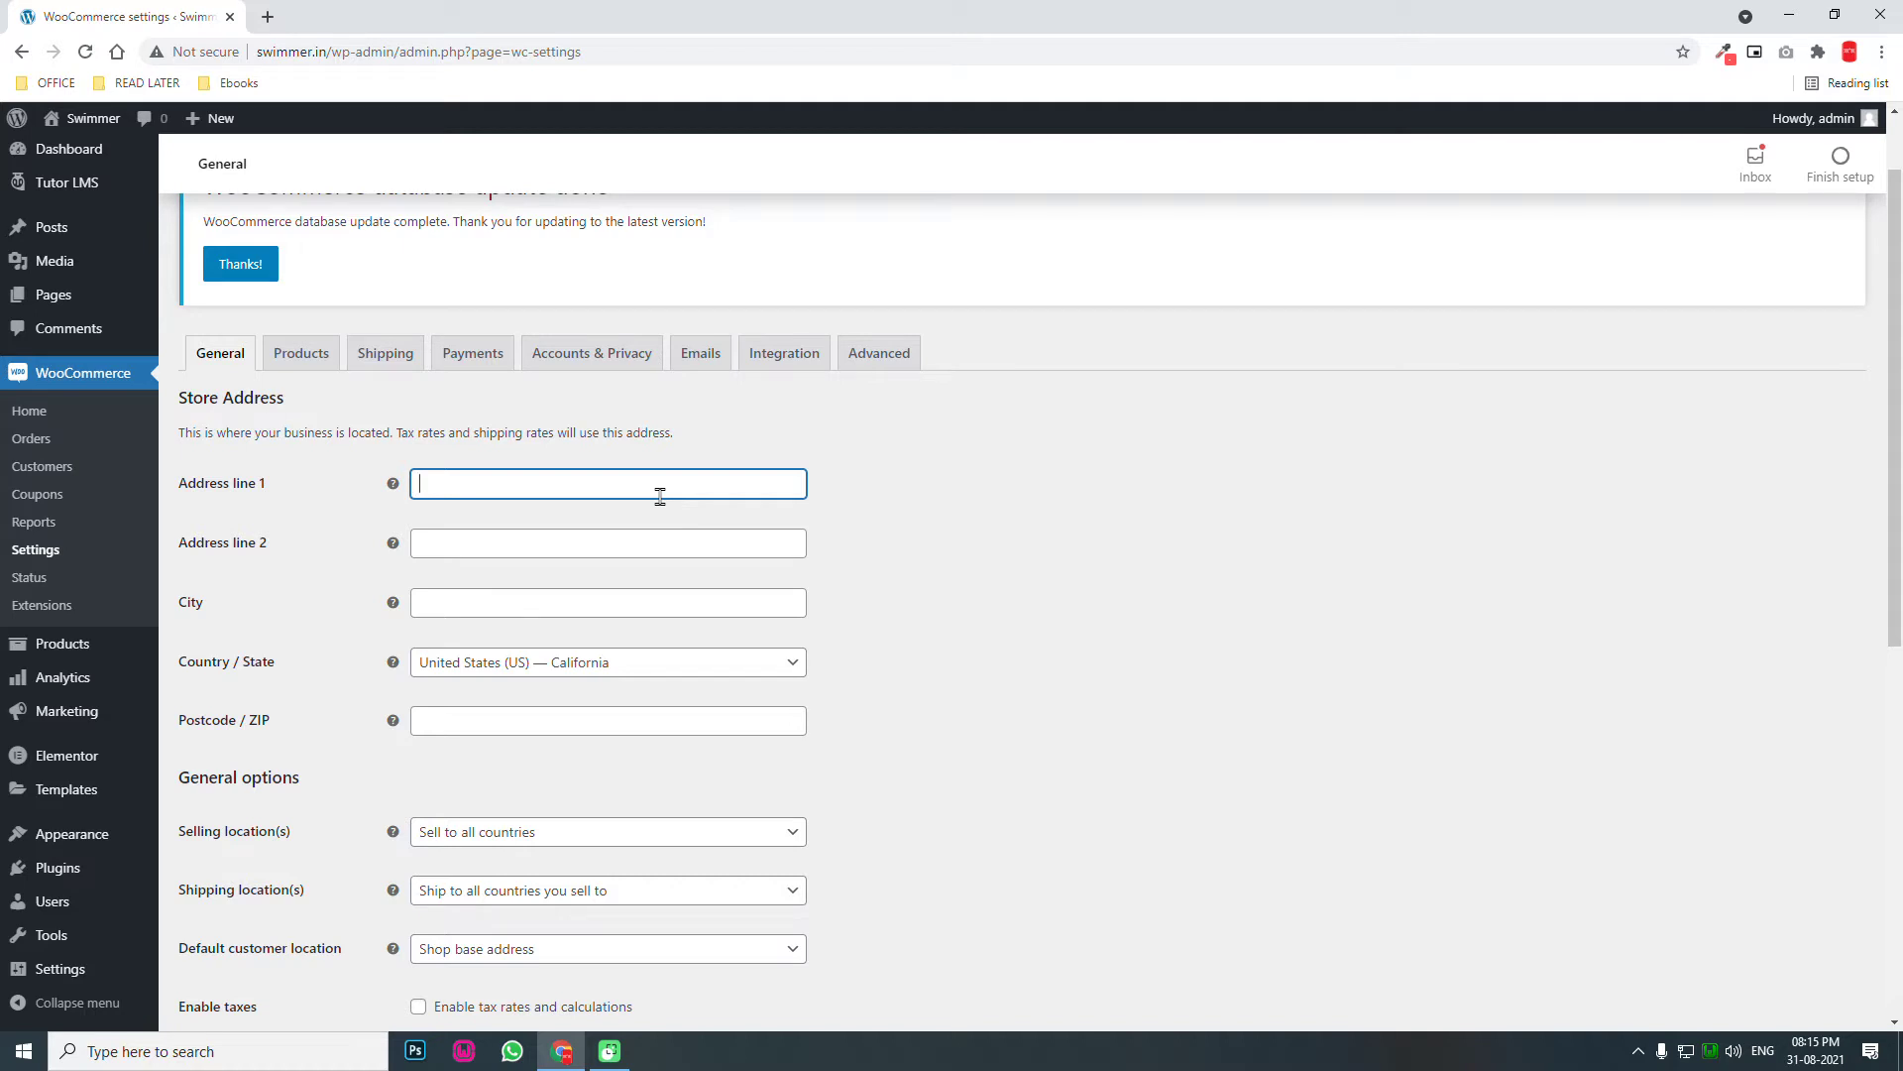
text(Imphal)
click(561, 601)
text(Impha)
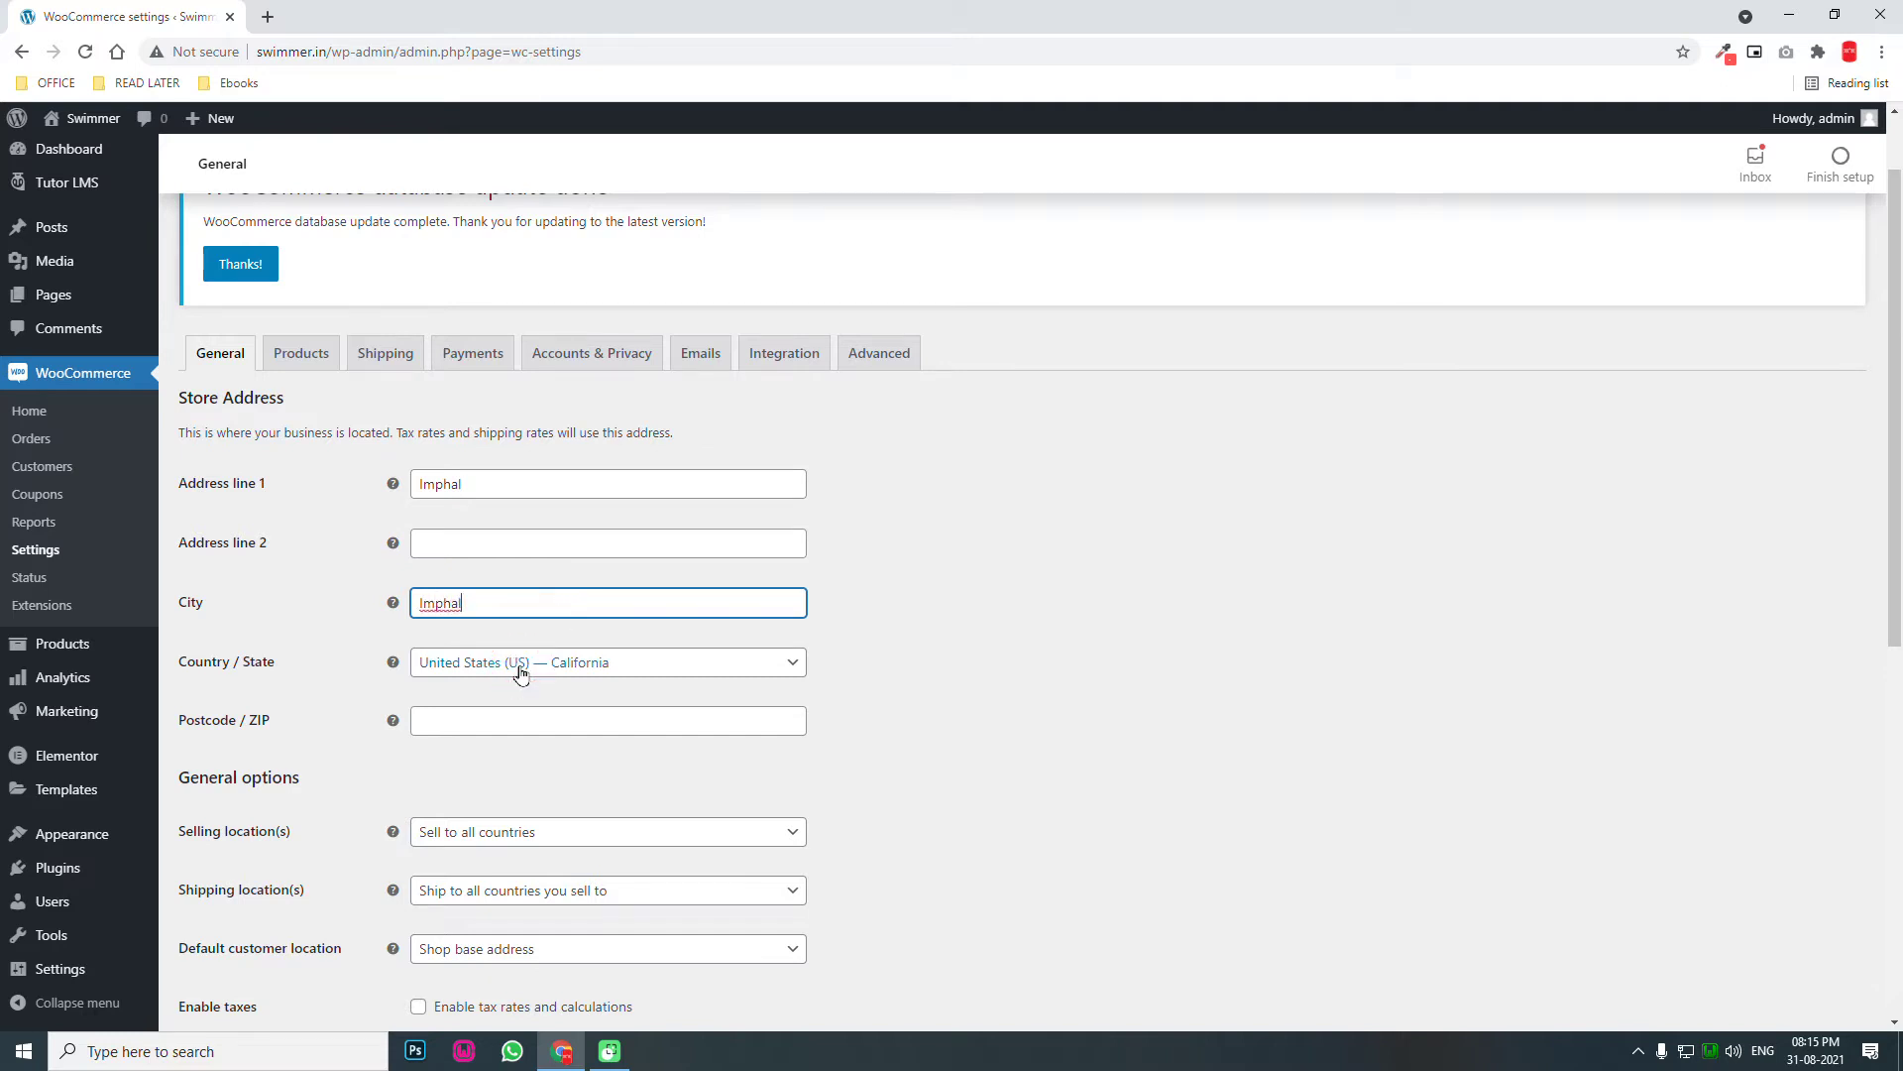
Set the store's country and state to India — Manipur and enter its postcode.
click(575, 662)
click(579, 663)
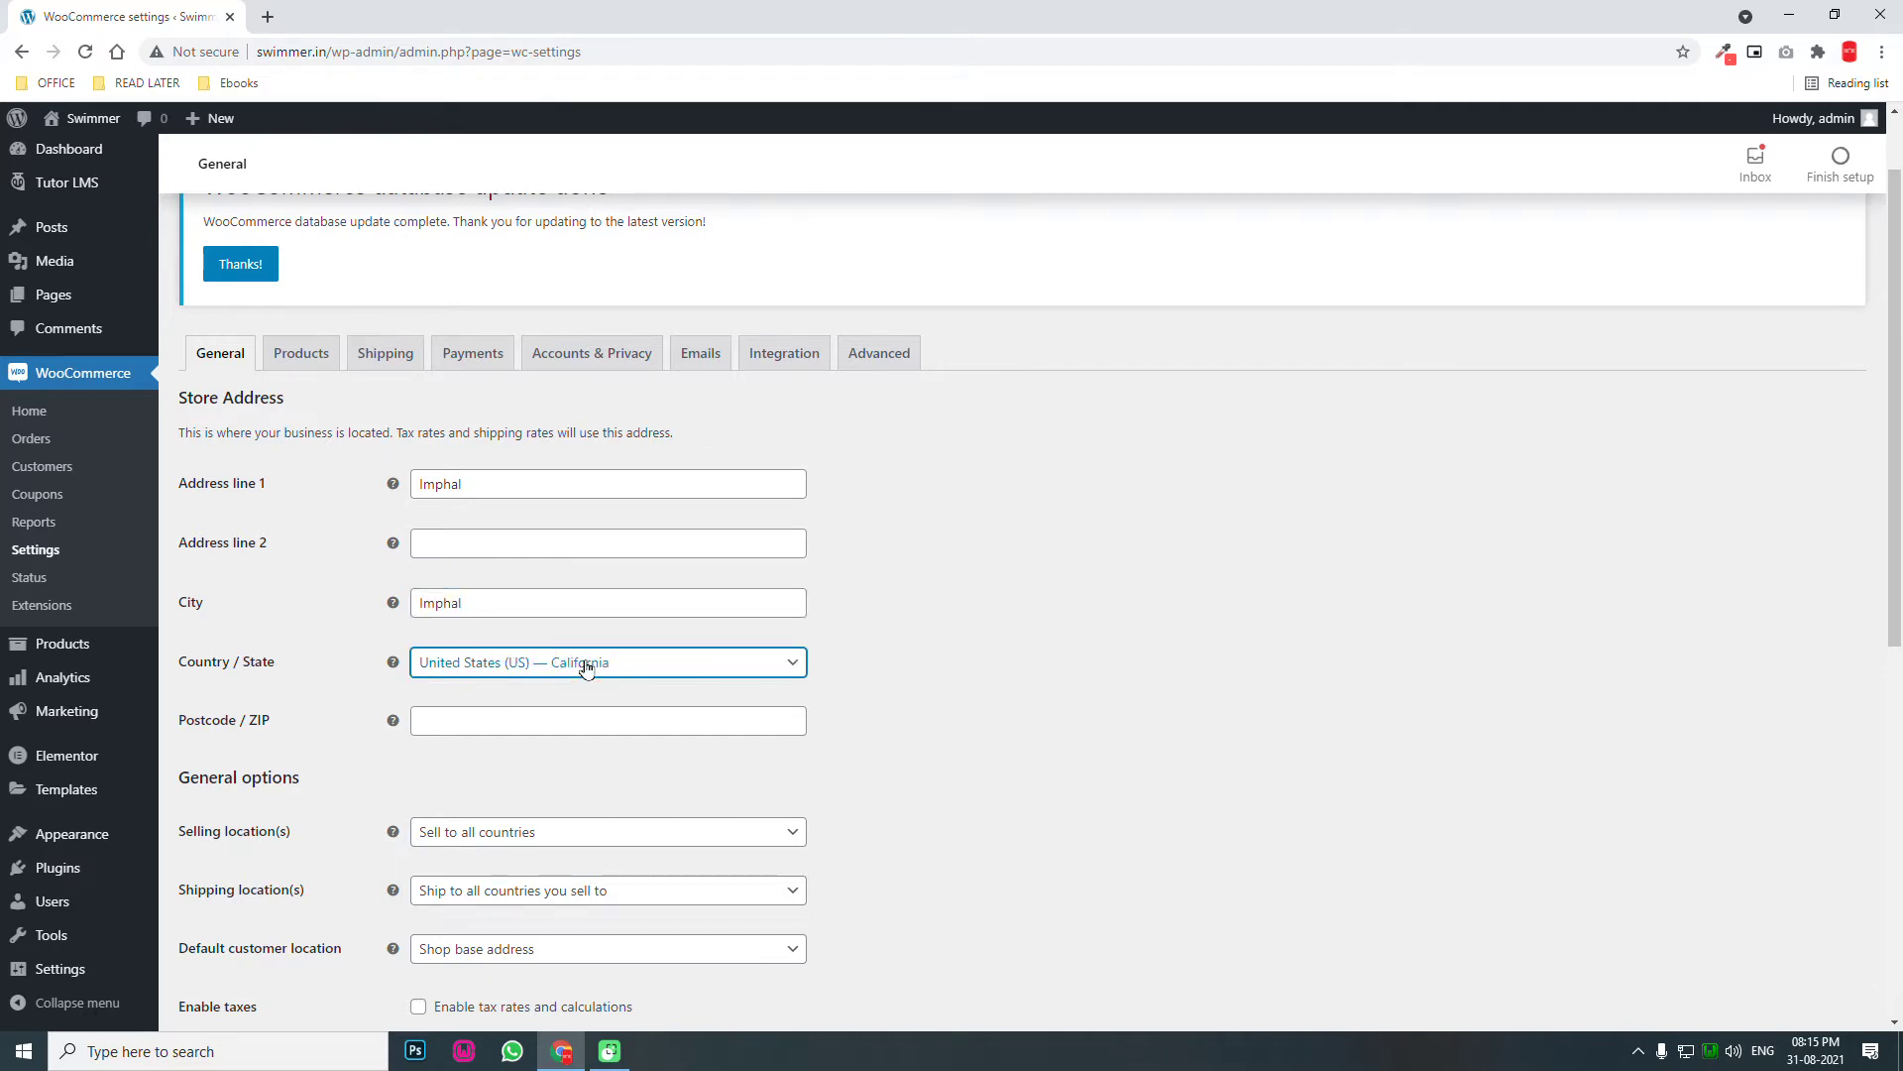
click(585, 667)
click(585, 668)
click(586, 670)
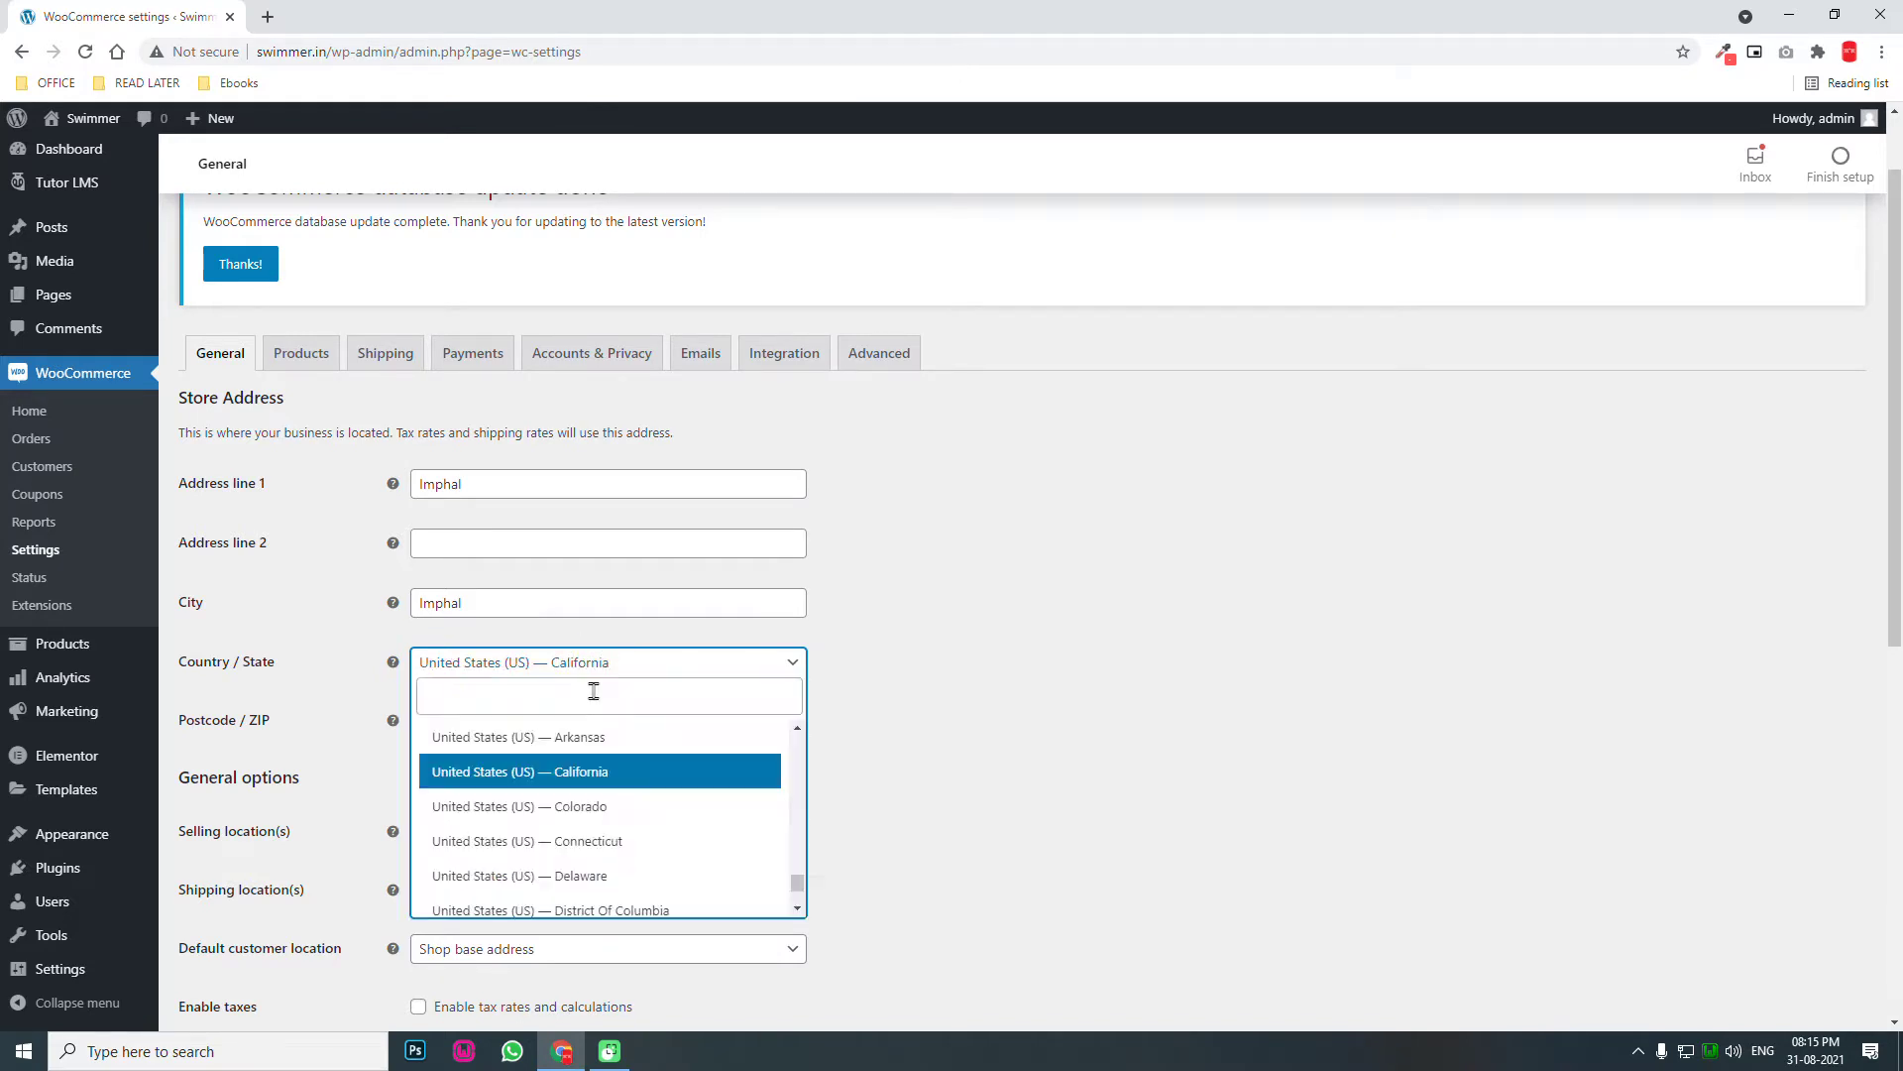
click(598, 692)
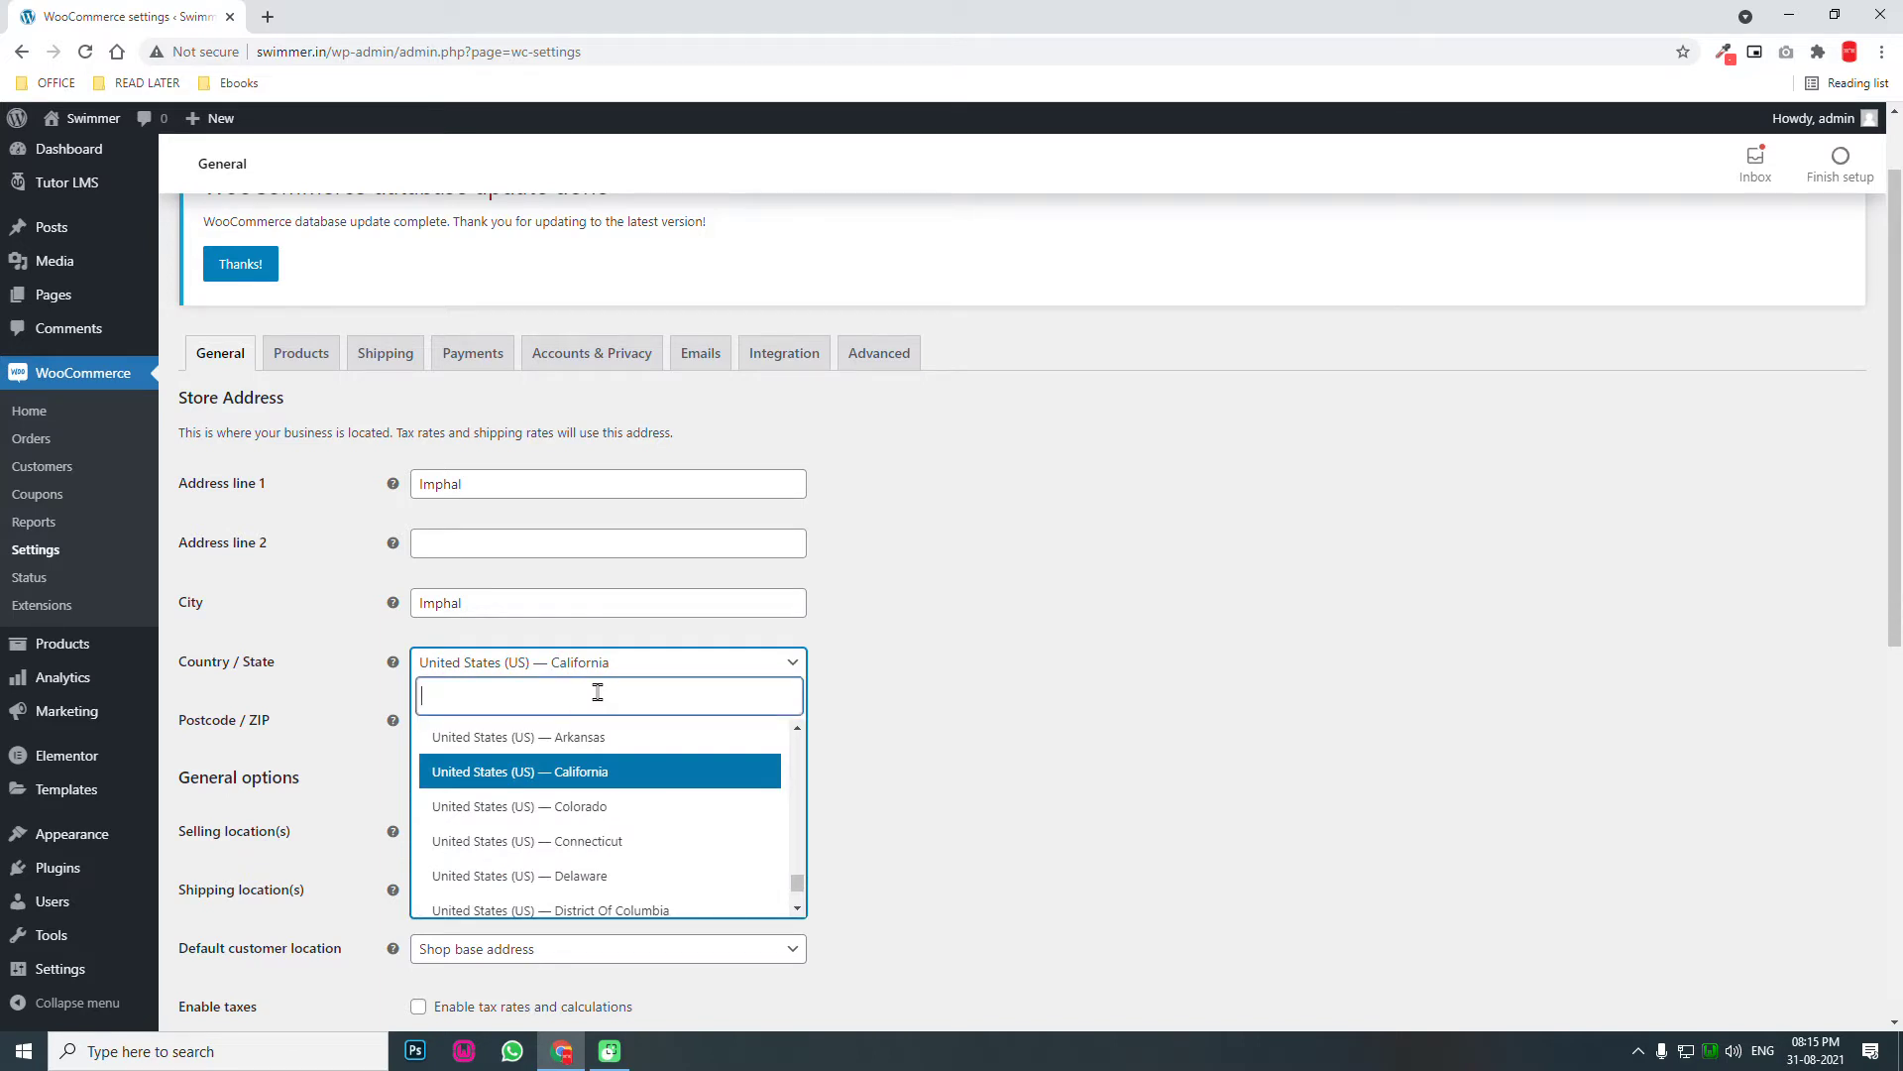
text(manipur)
click(558, 777)
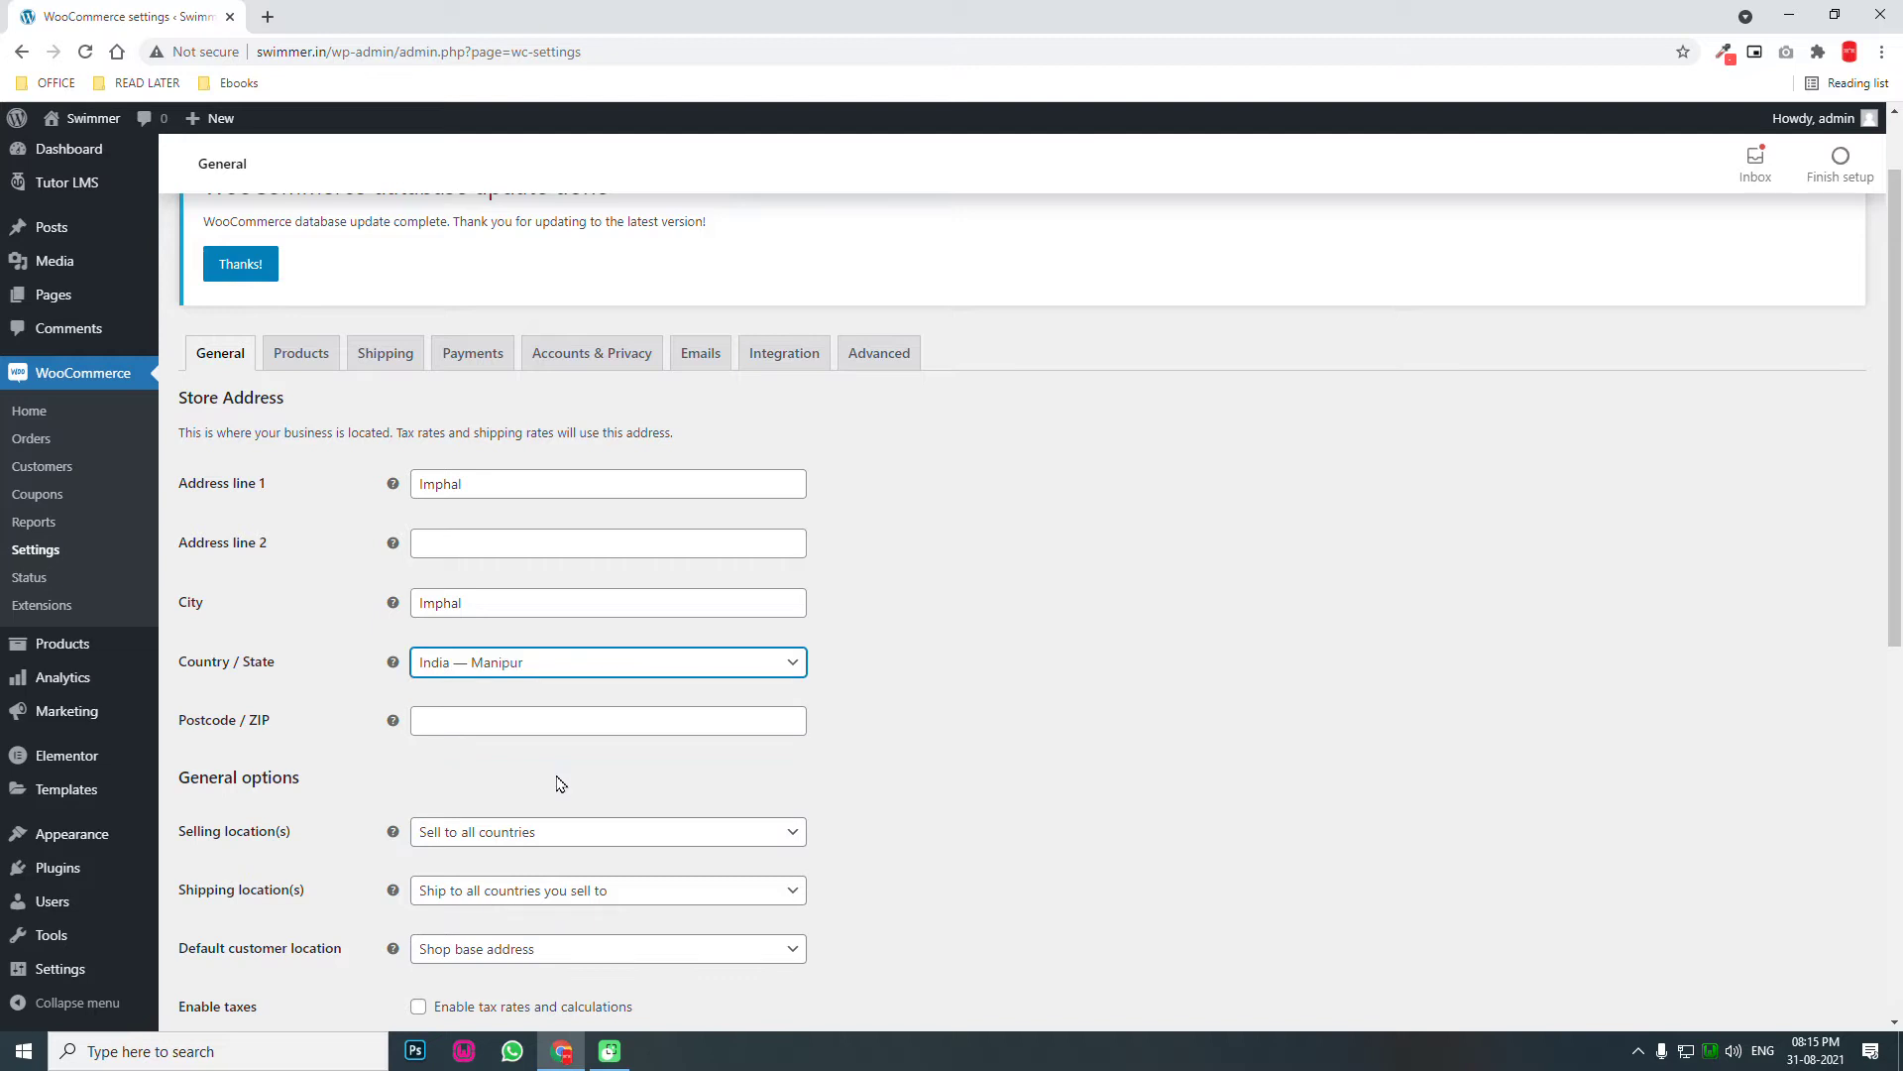
click(570, 733)
text(795001)
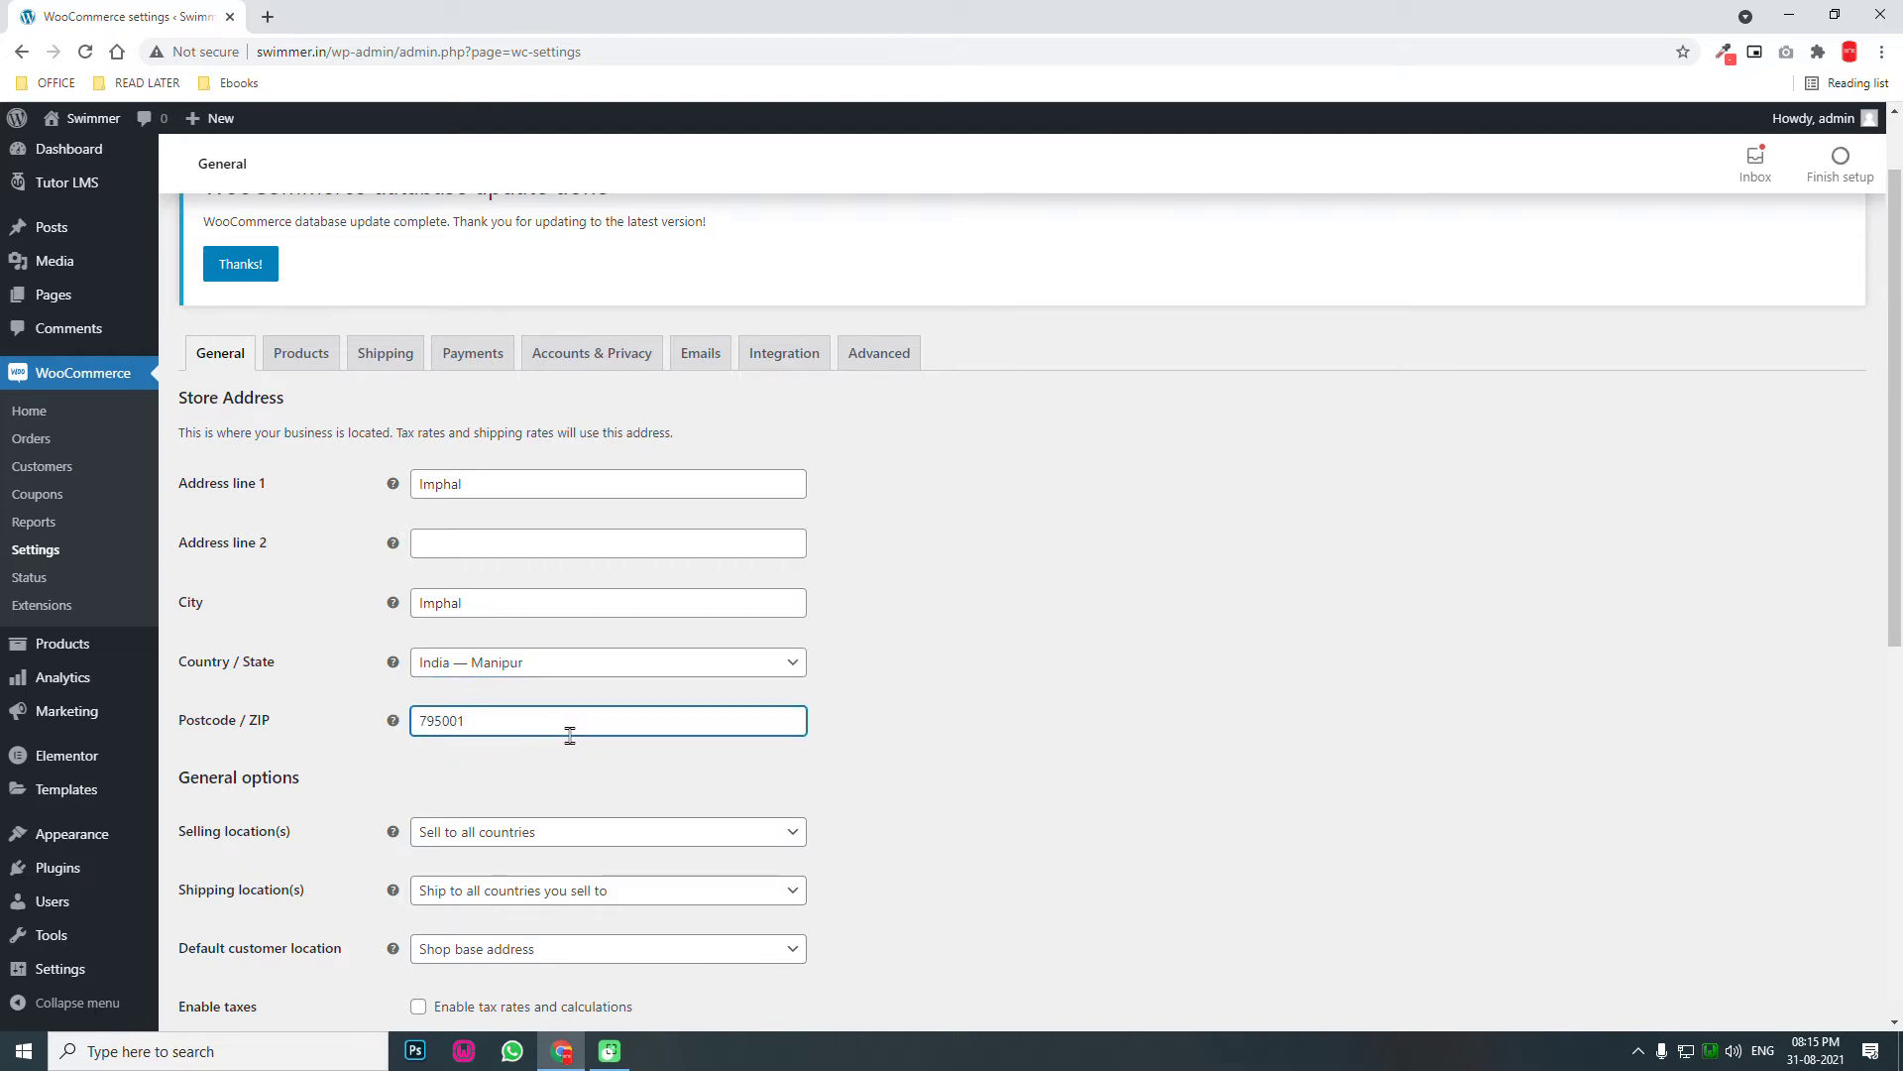
Enable tax rates and calculations in the general store options and save the changes.
scroll(570, 734, down, 3)
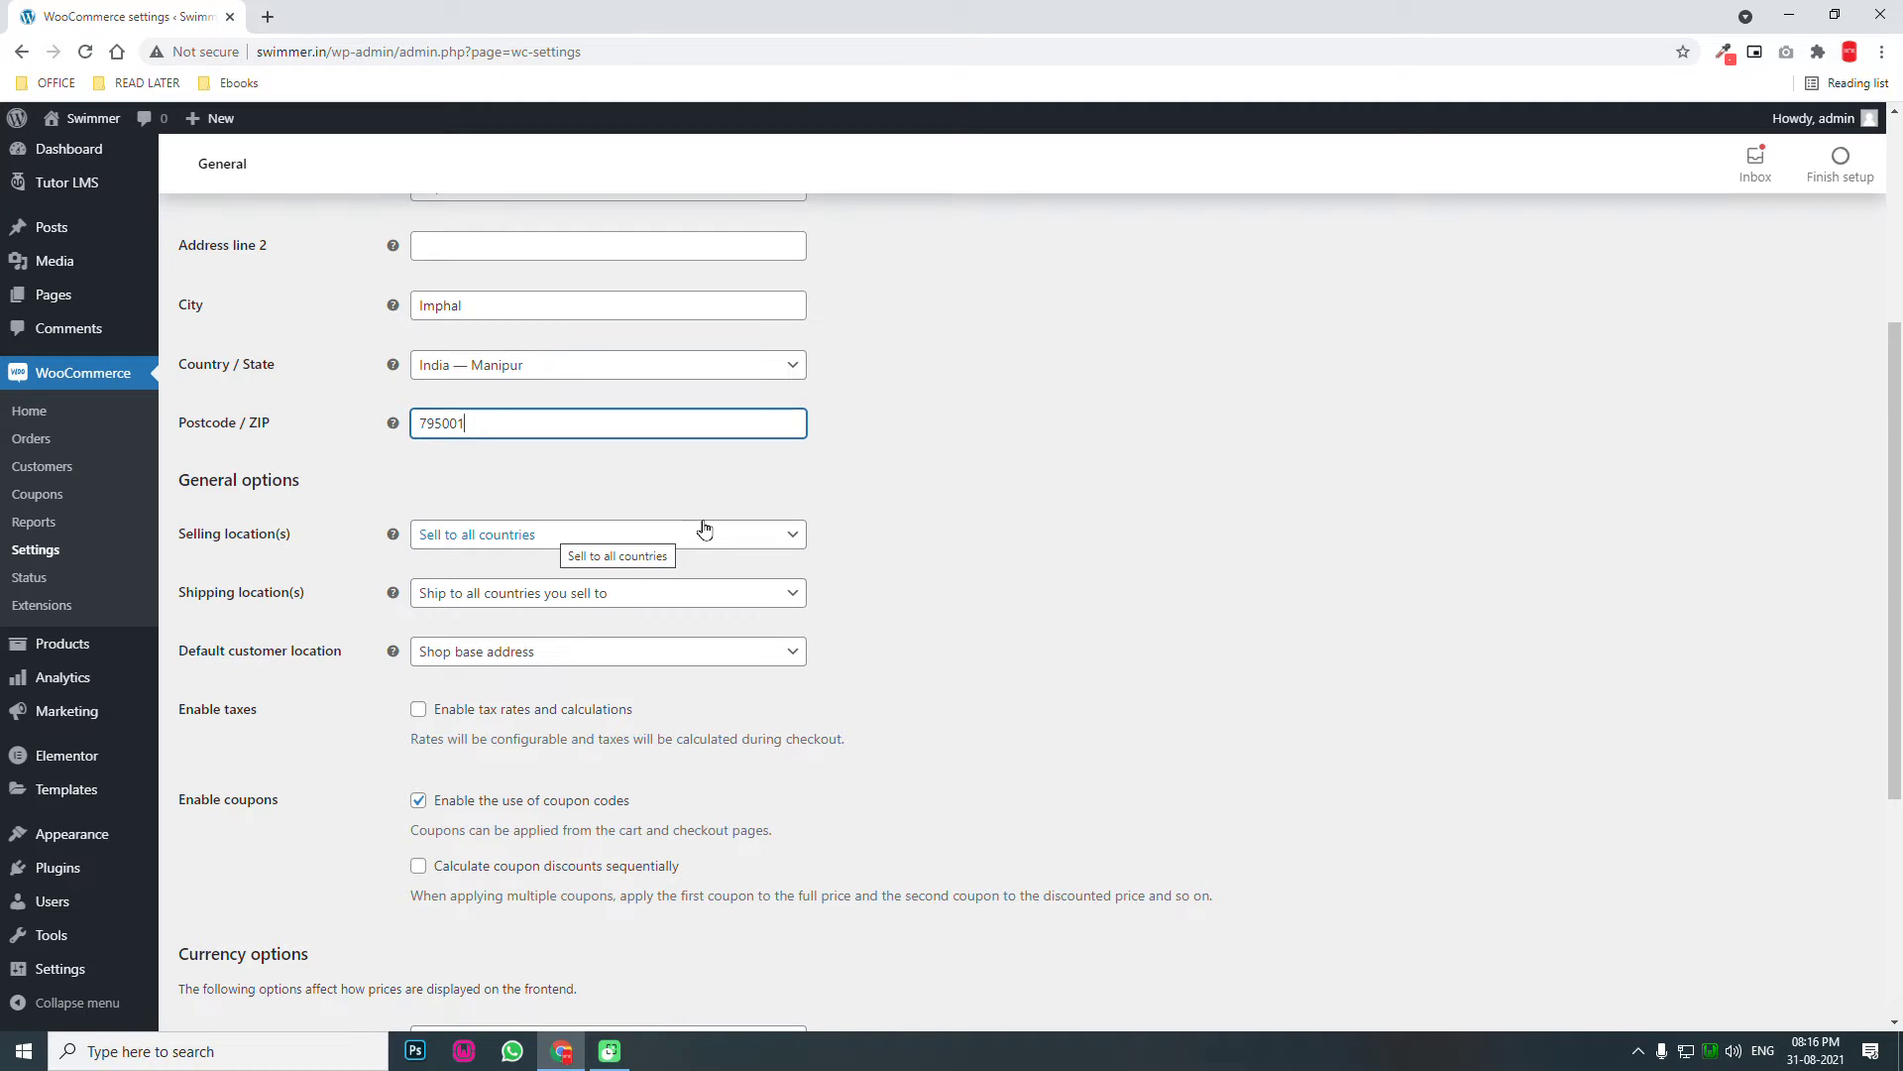
scroll(1190, 532, down, 2)
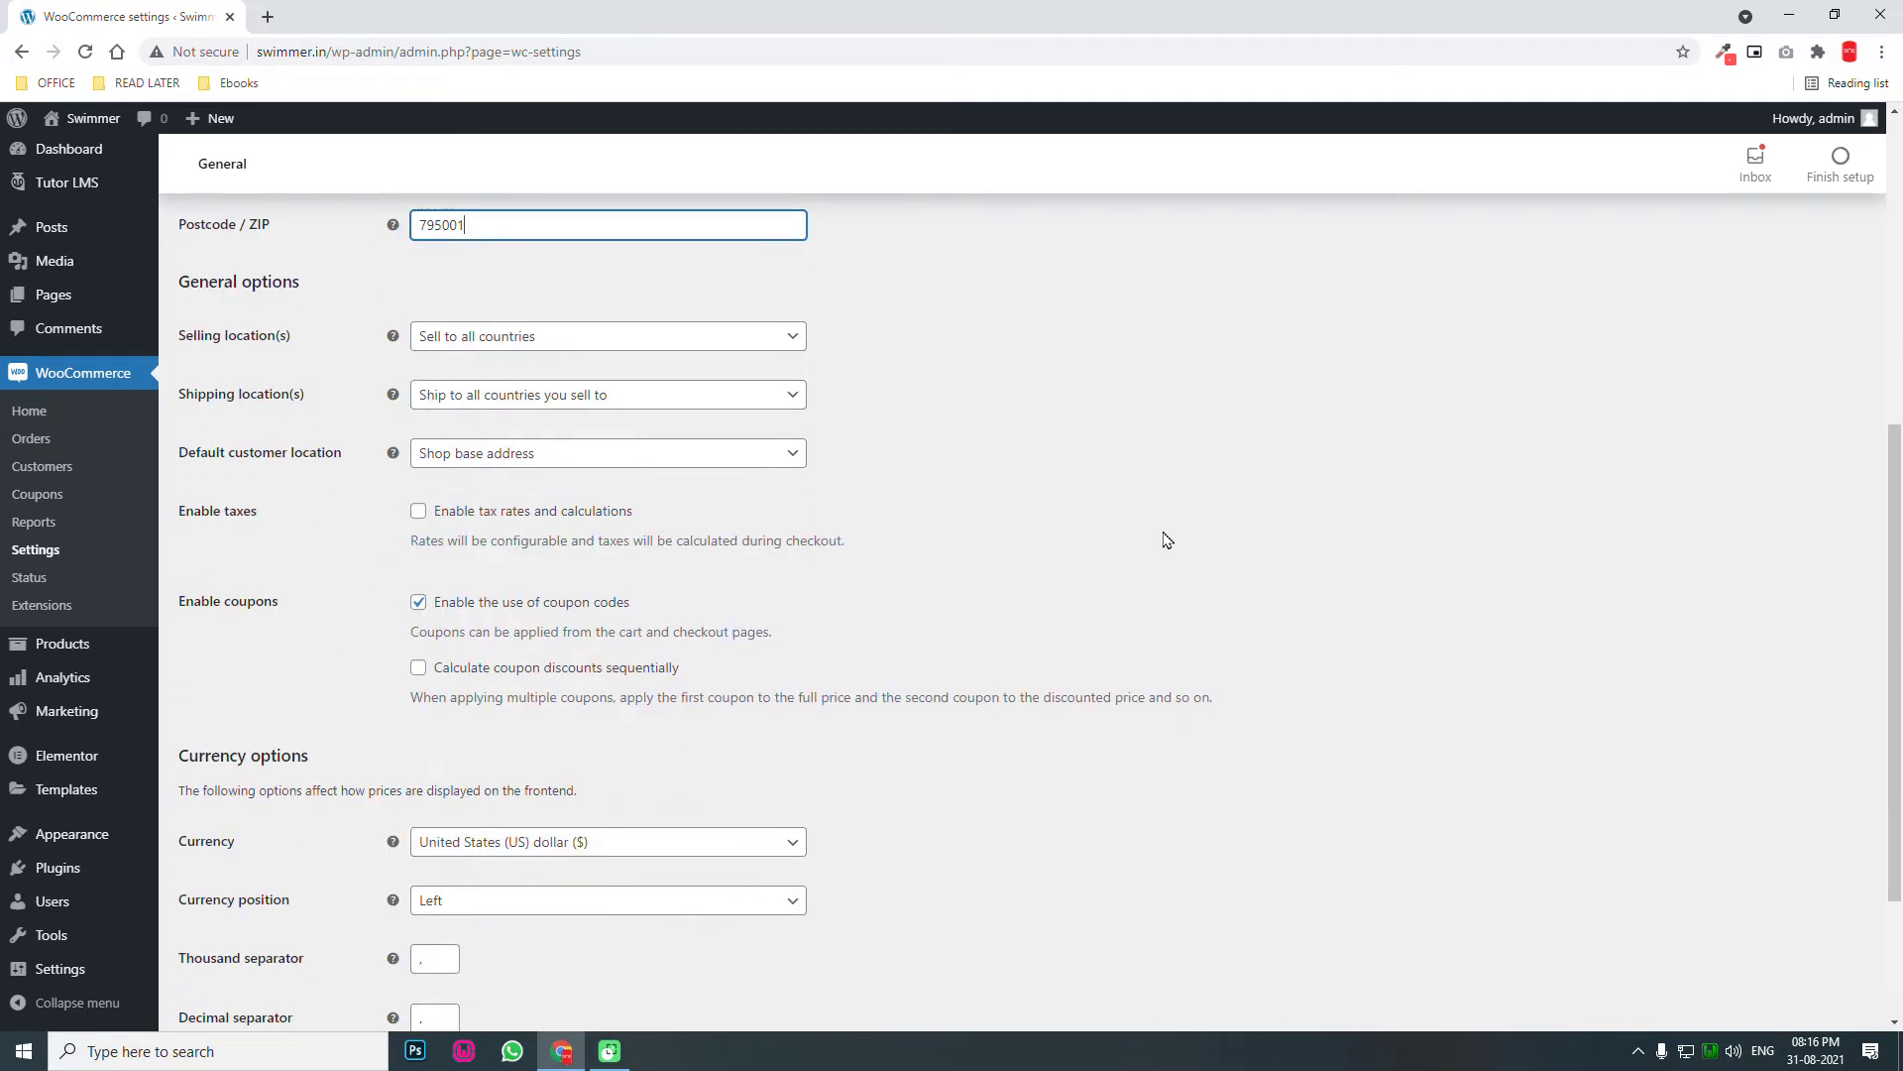
scroll(781, 516, down, 1)
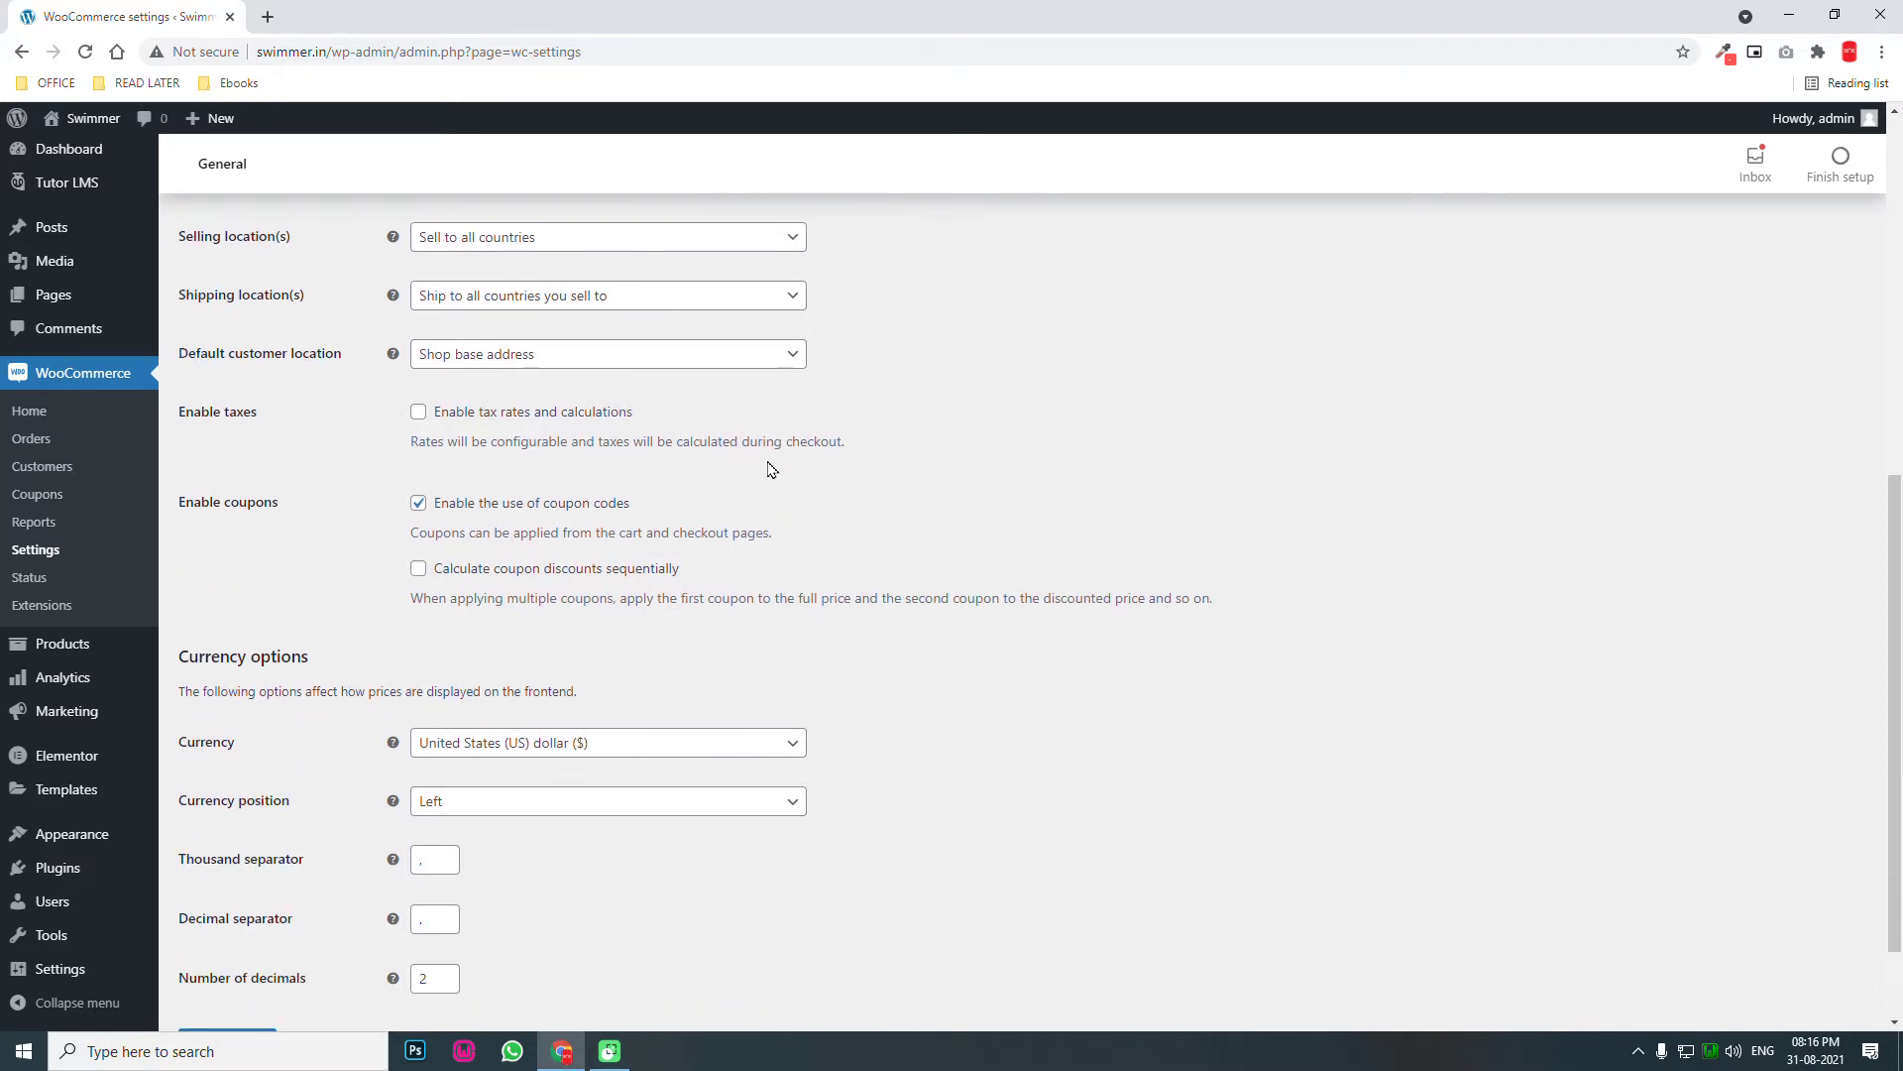
click(420, 418)
scroll(1118, 518, down, 1)
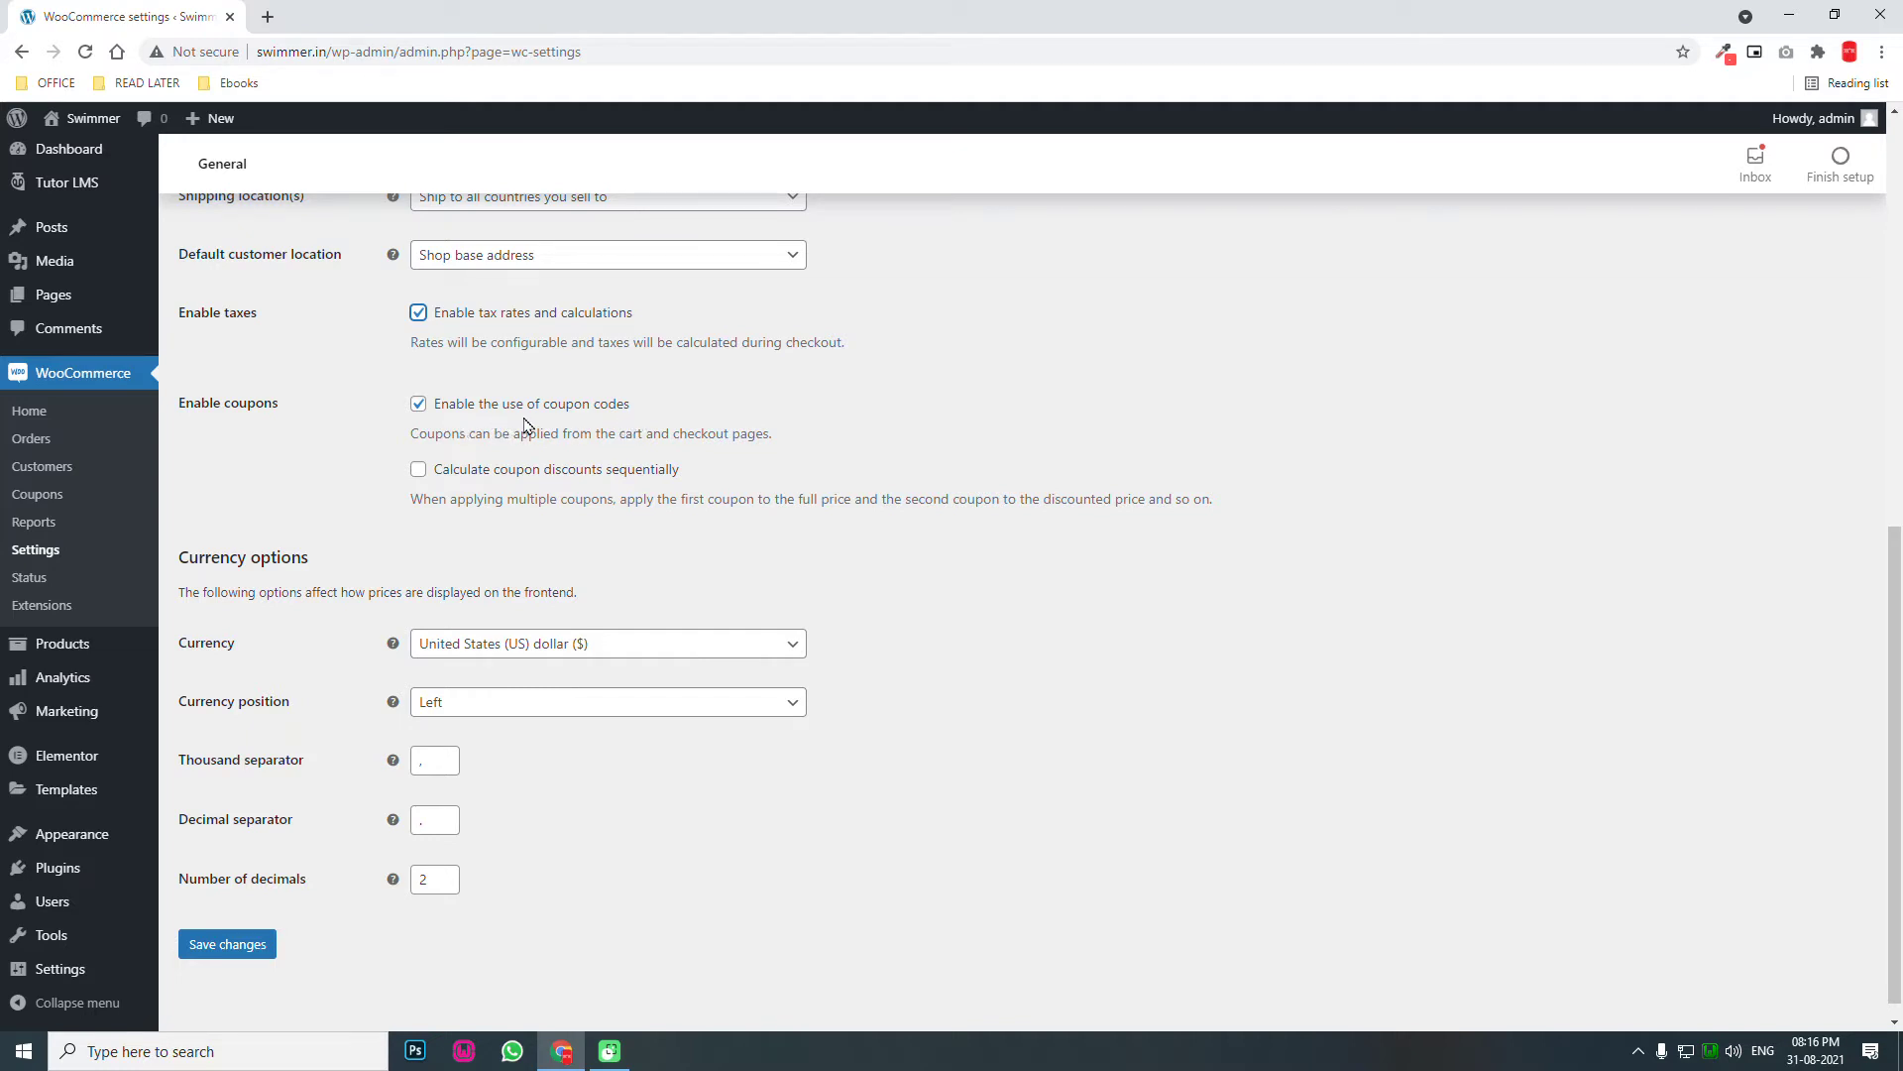
scroll(516, 472, down, 1)
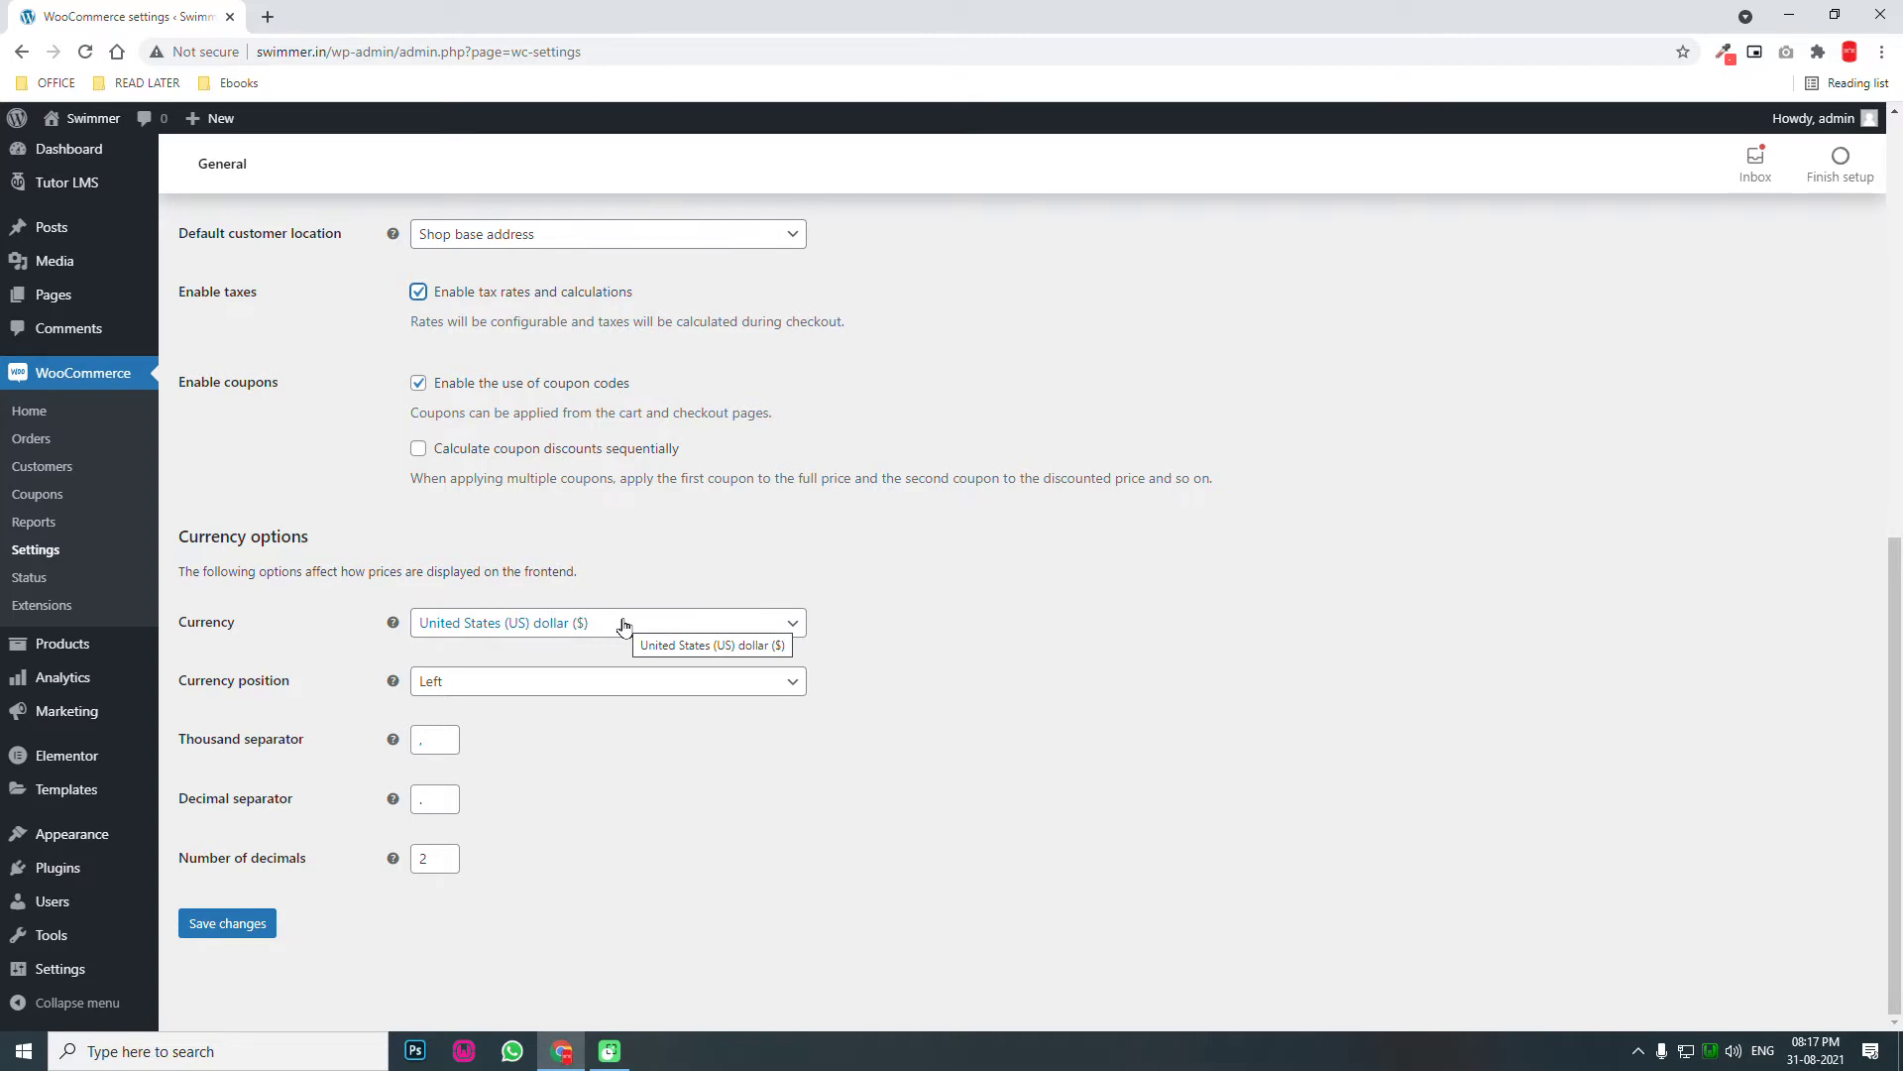
click(266, 923)
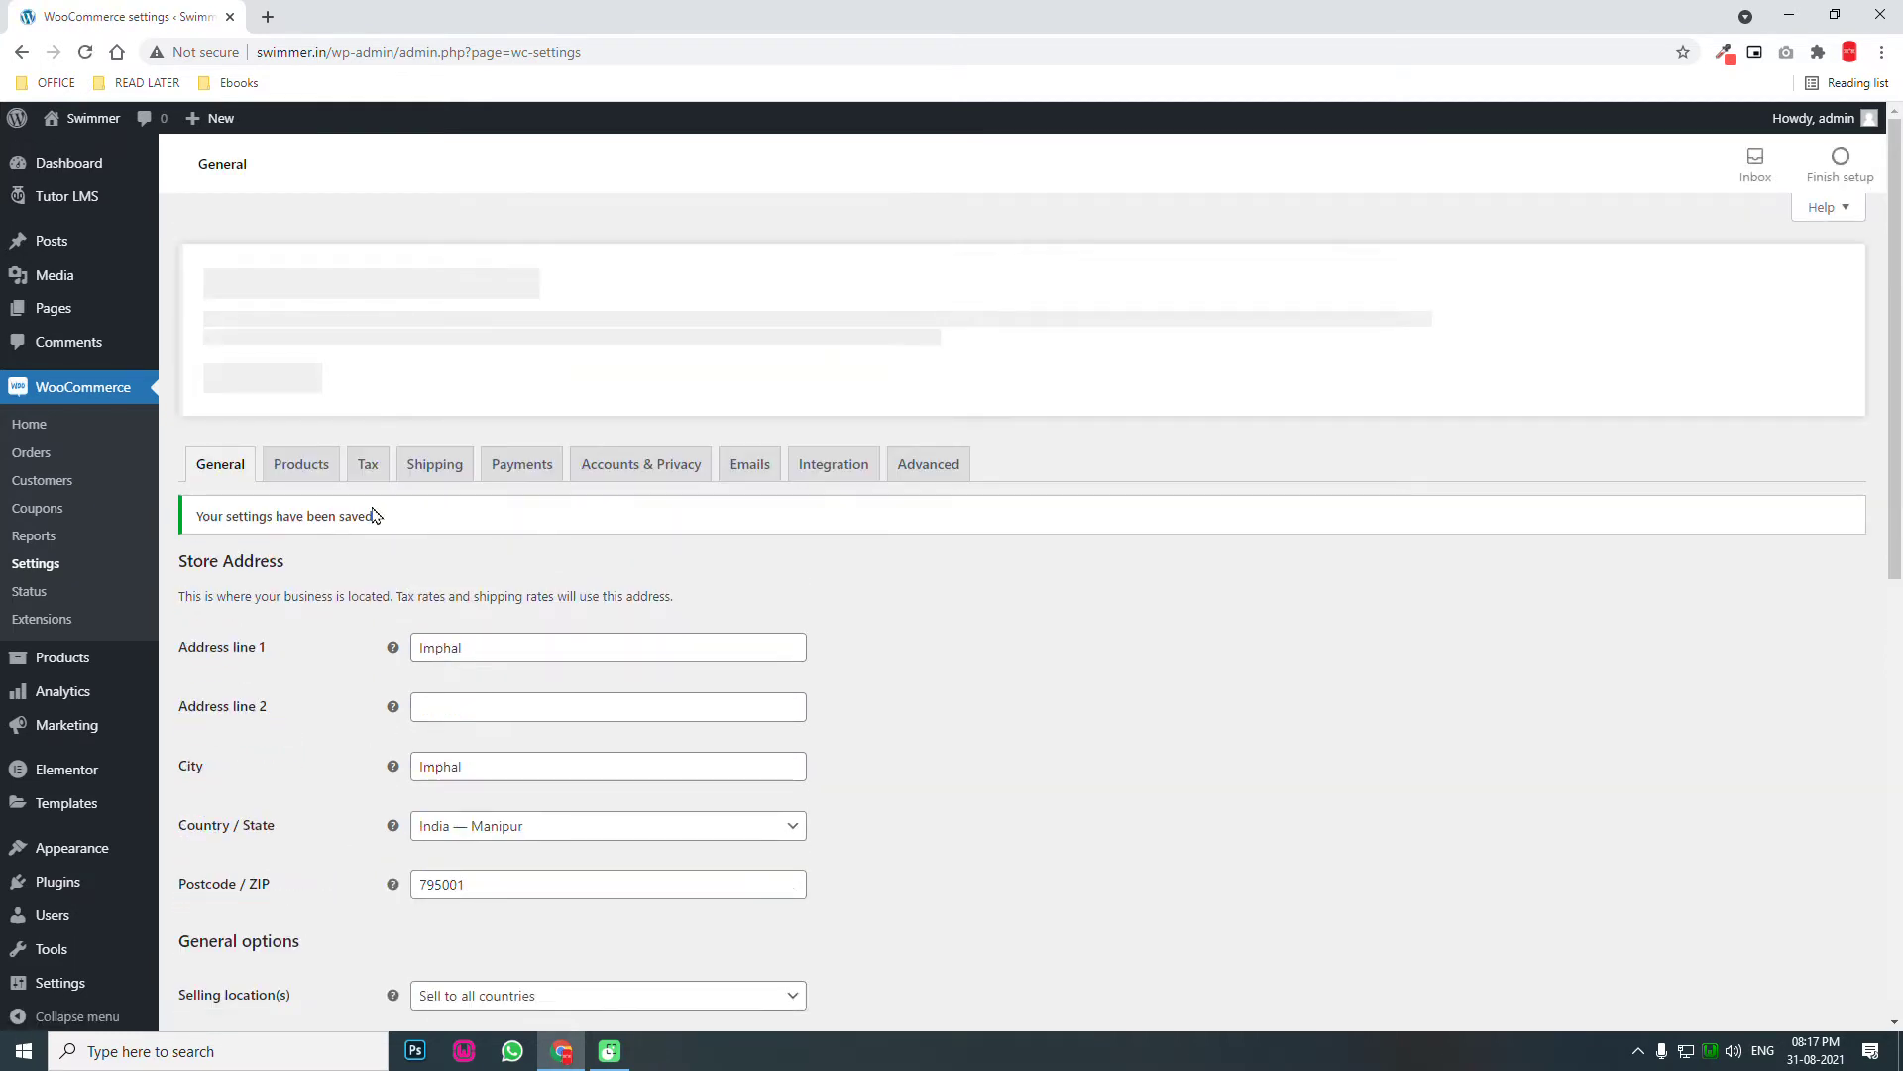
In the general product settings, enable redirecting to the cart page after successful addition and save the changes.
click(309, 468)
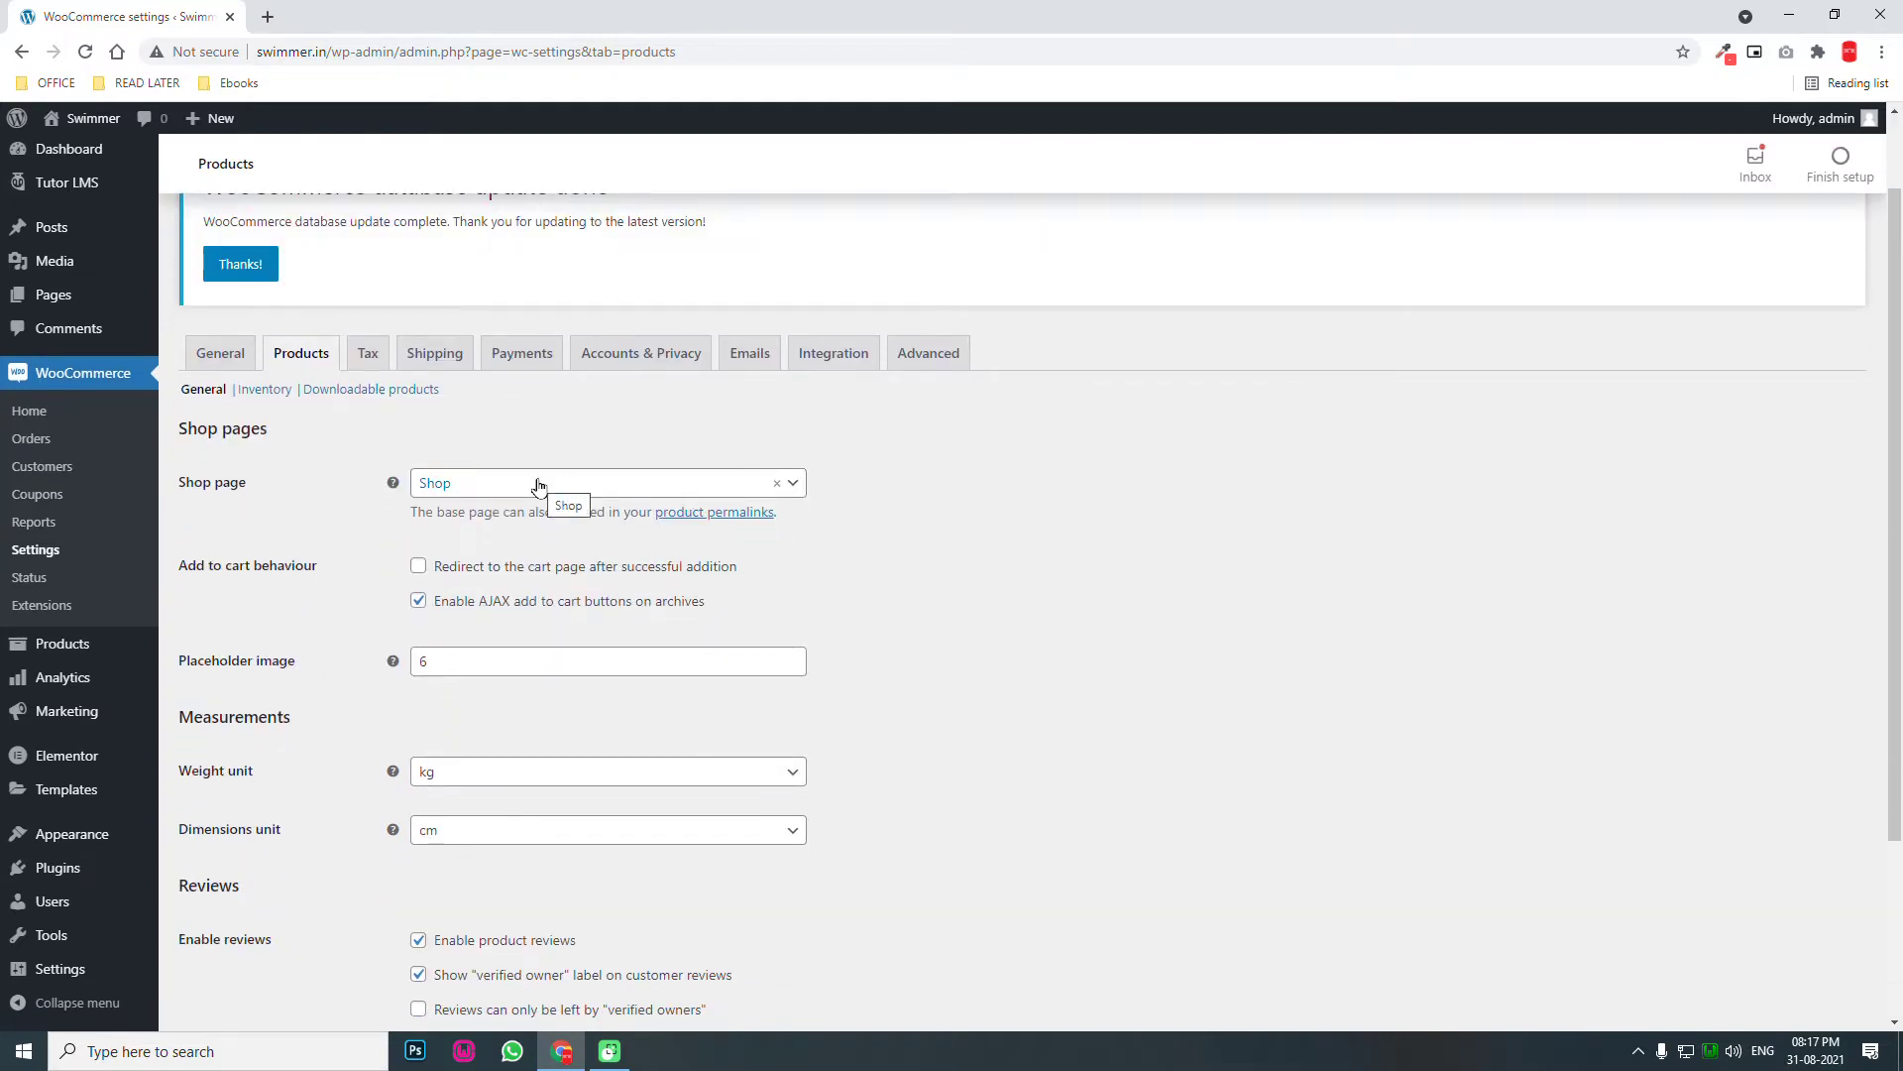
click(538, 483)
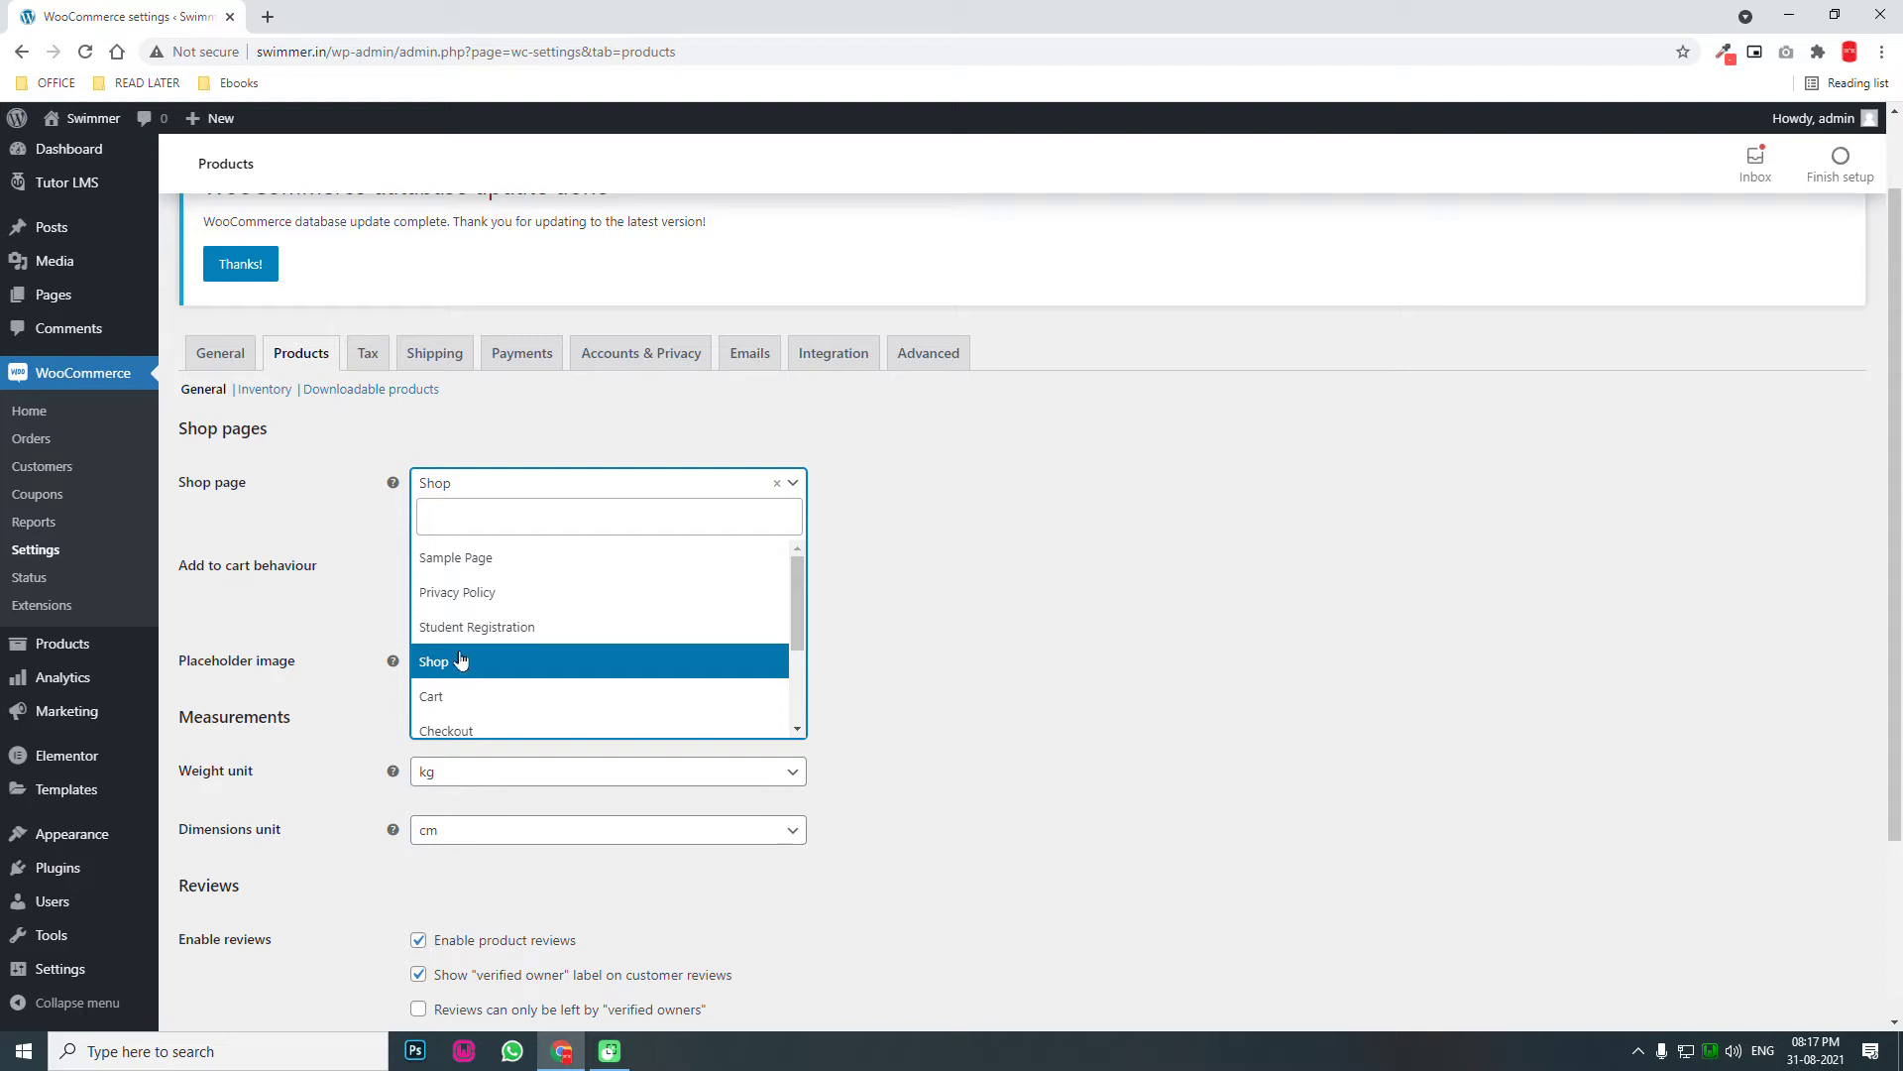
click(1267, 610)
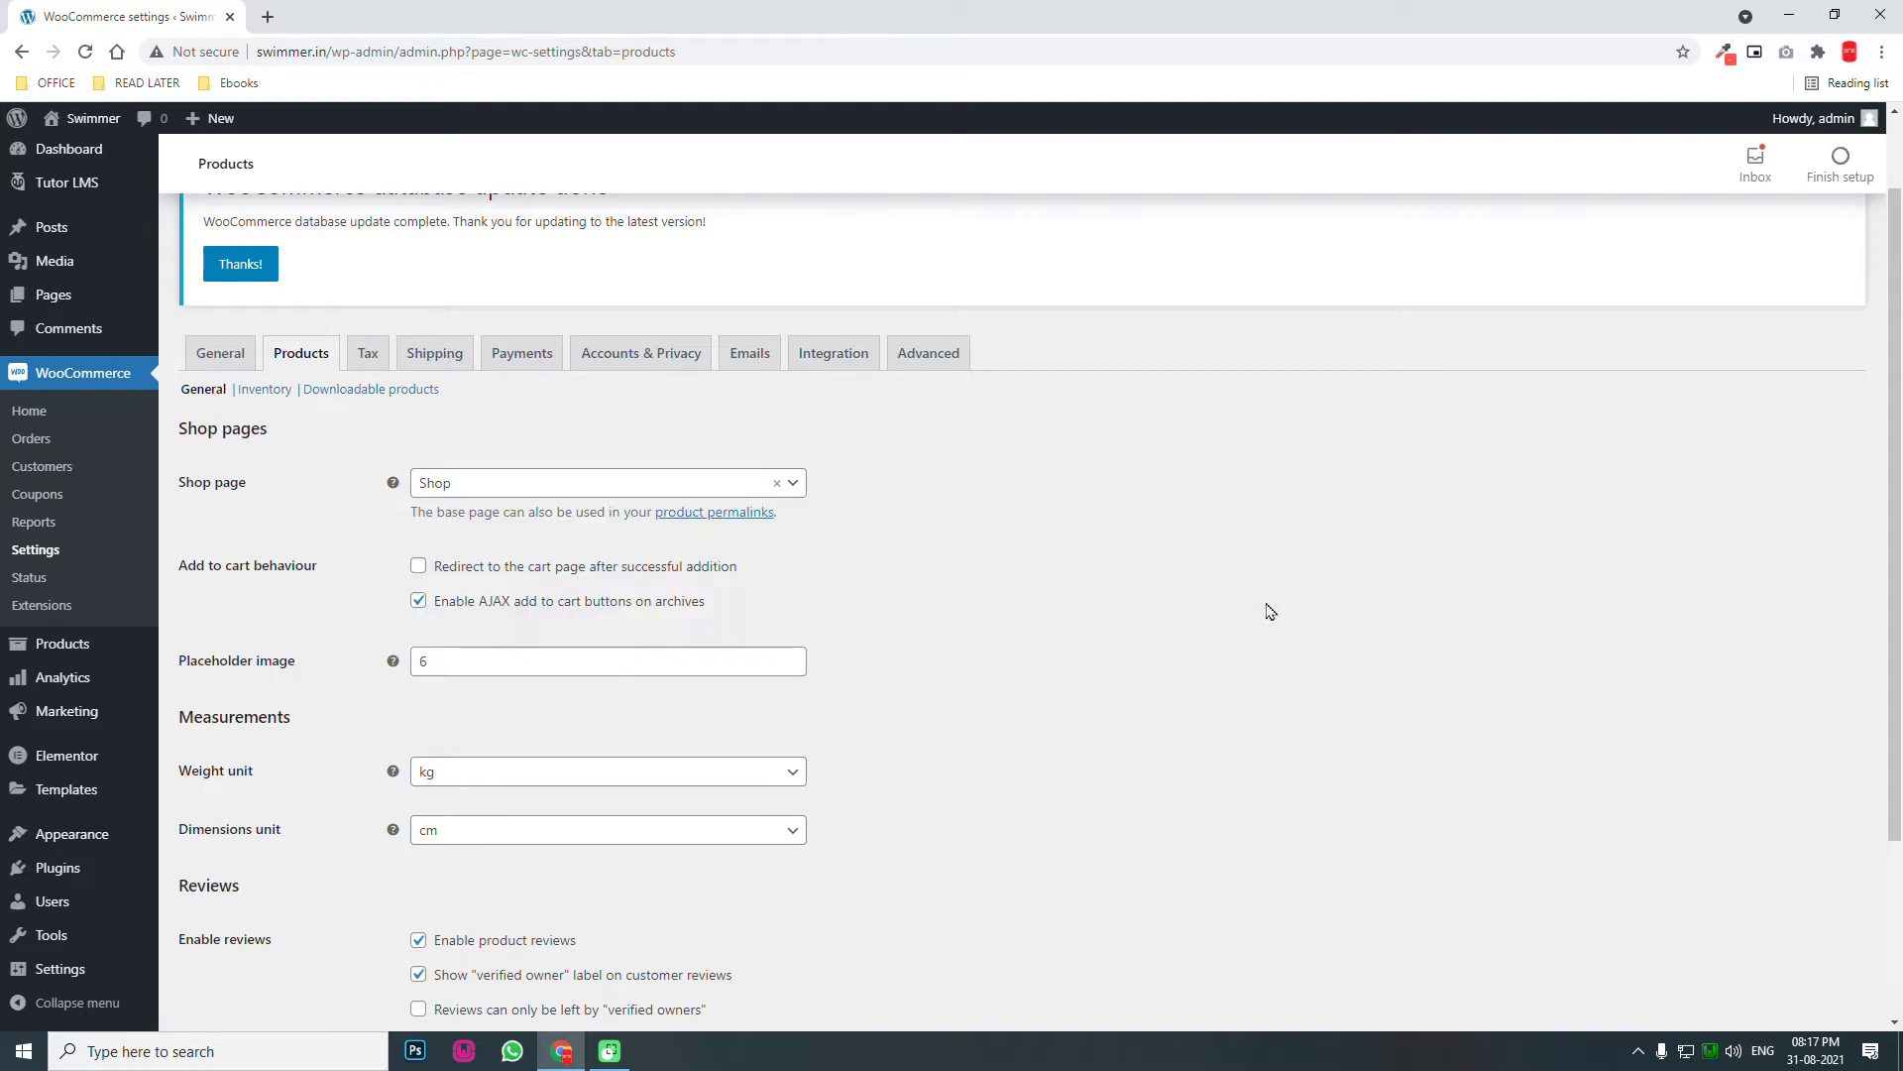
scroll(995, 619, down, 2)
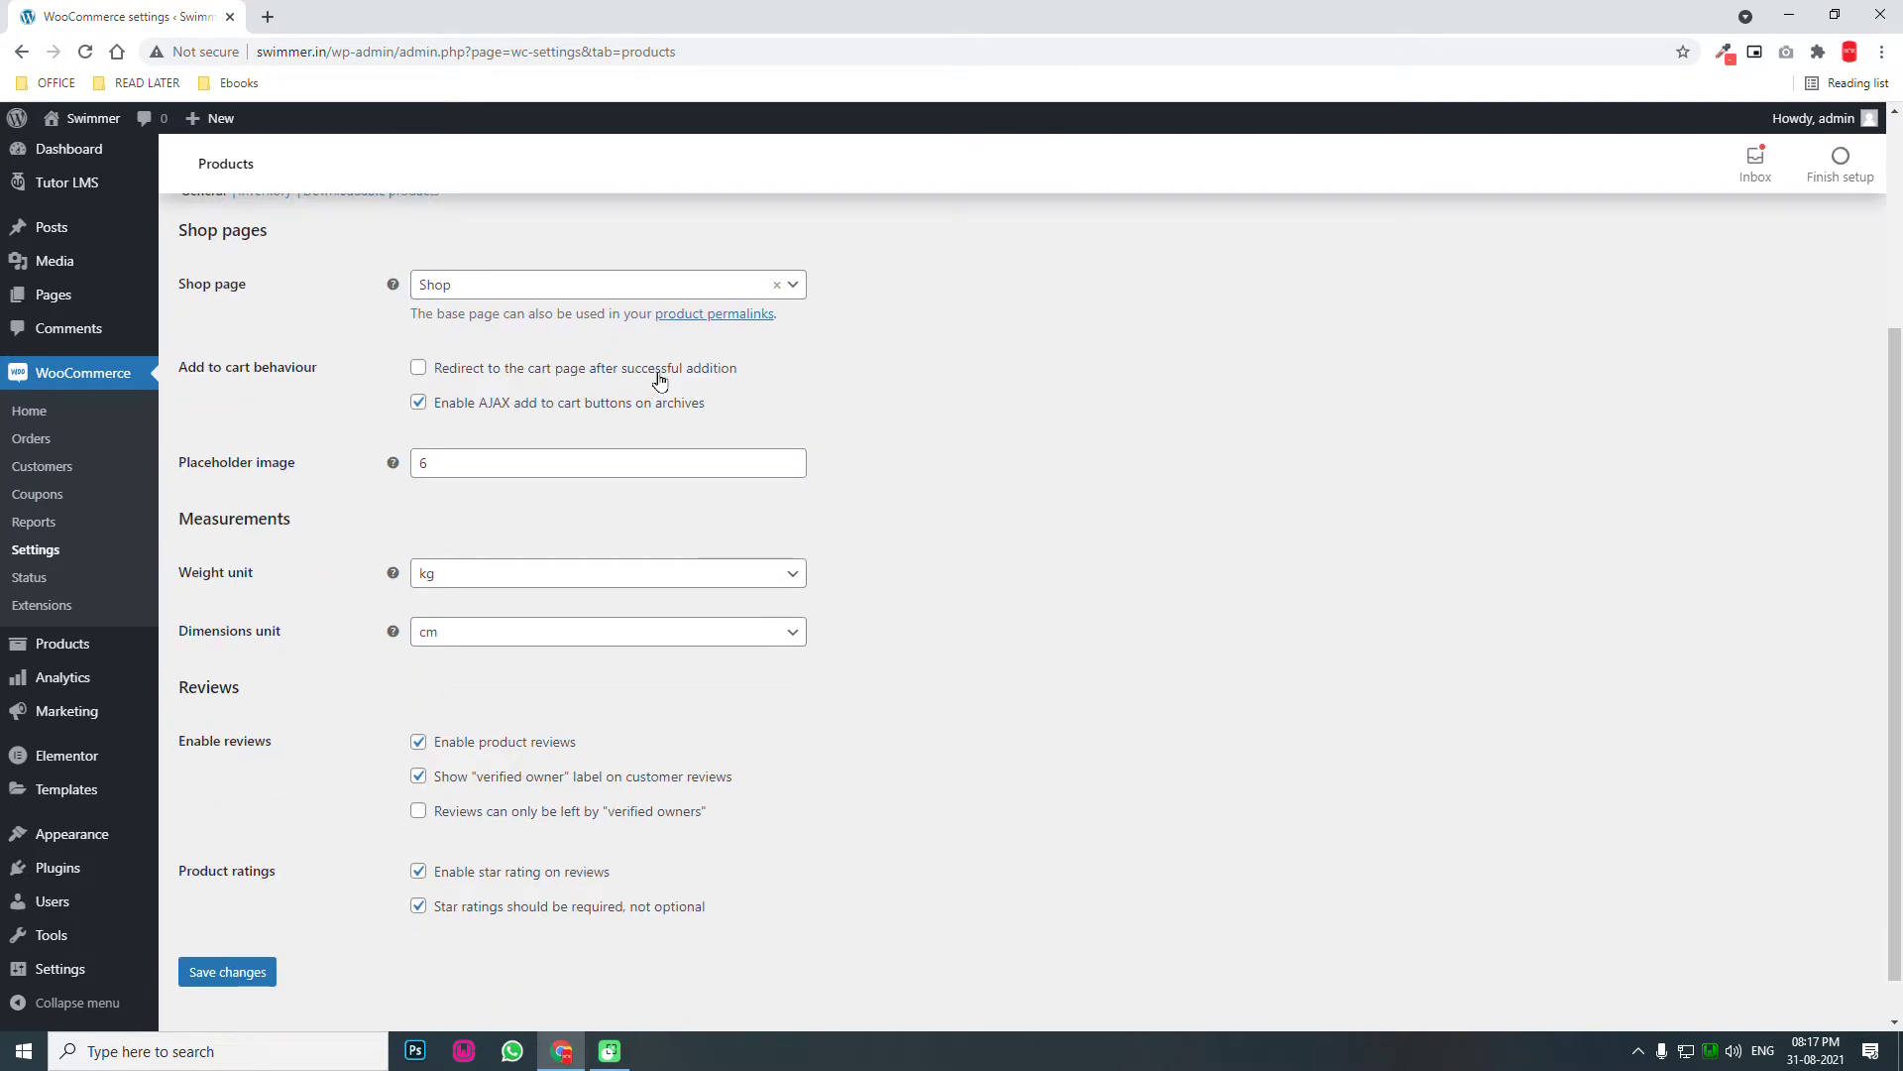
click(660, 380)
scroll(887, 425, down, 1)
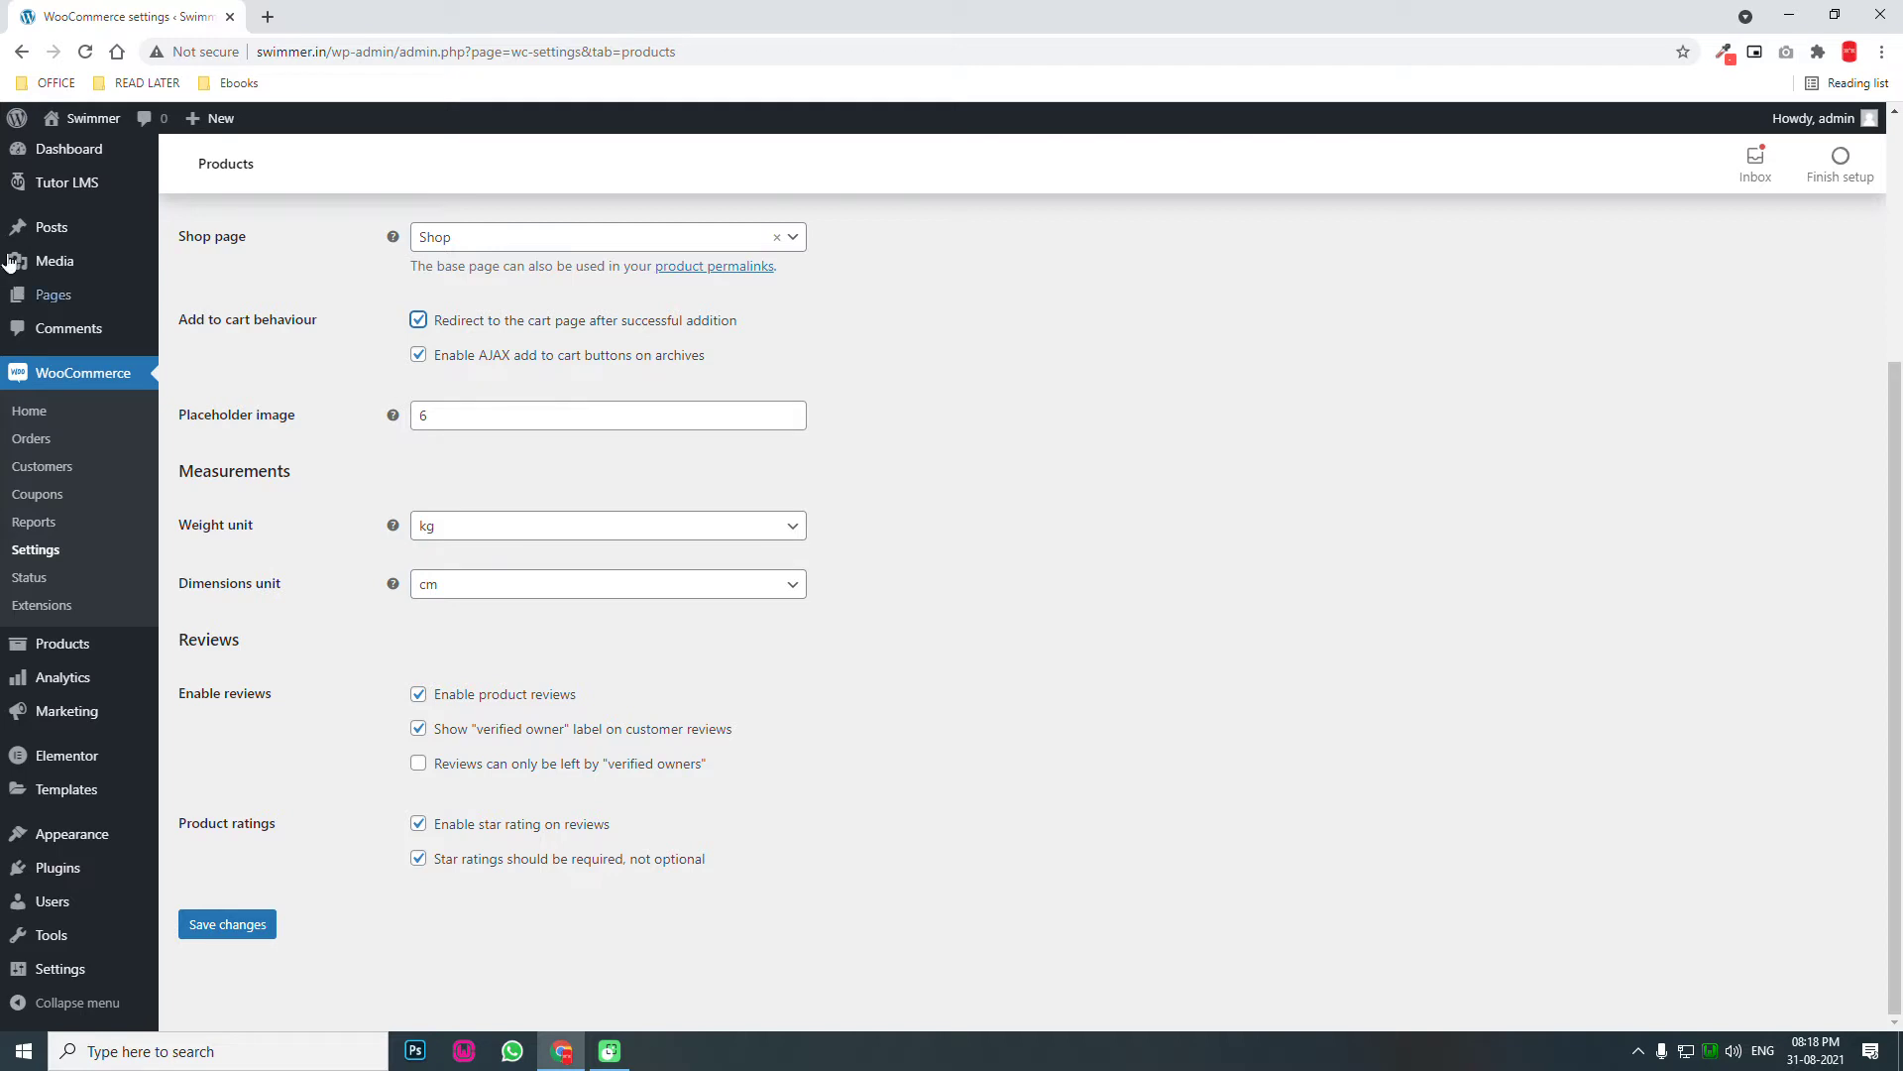
mouse_move(43, 264)
click(249, 926)
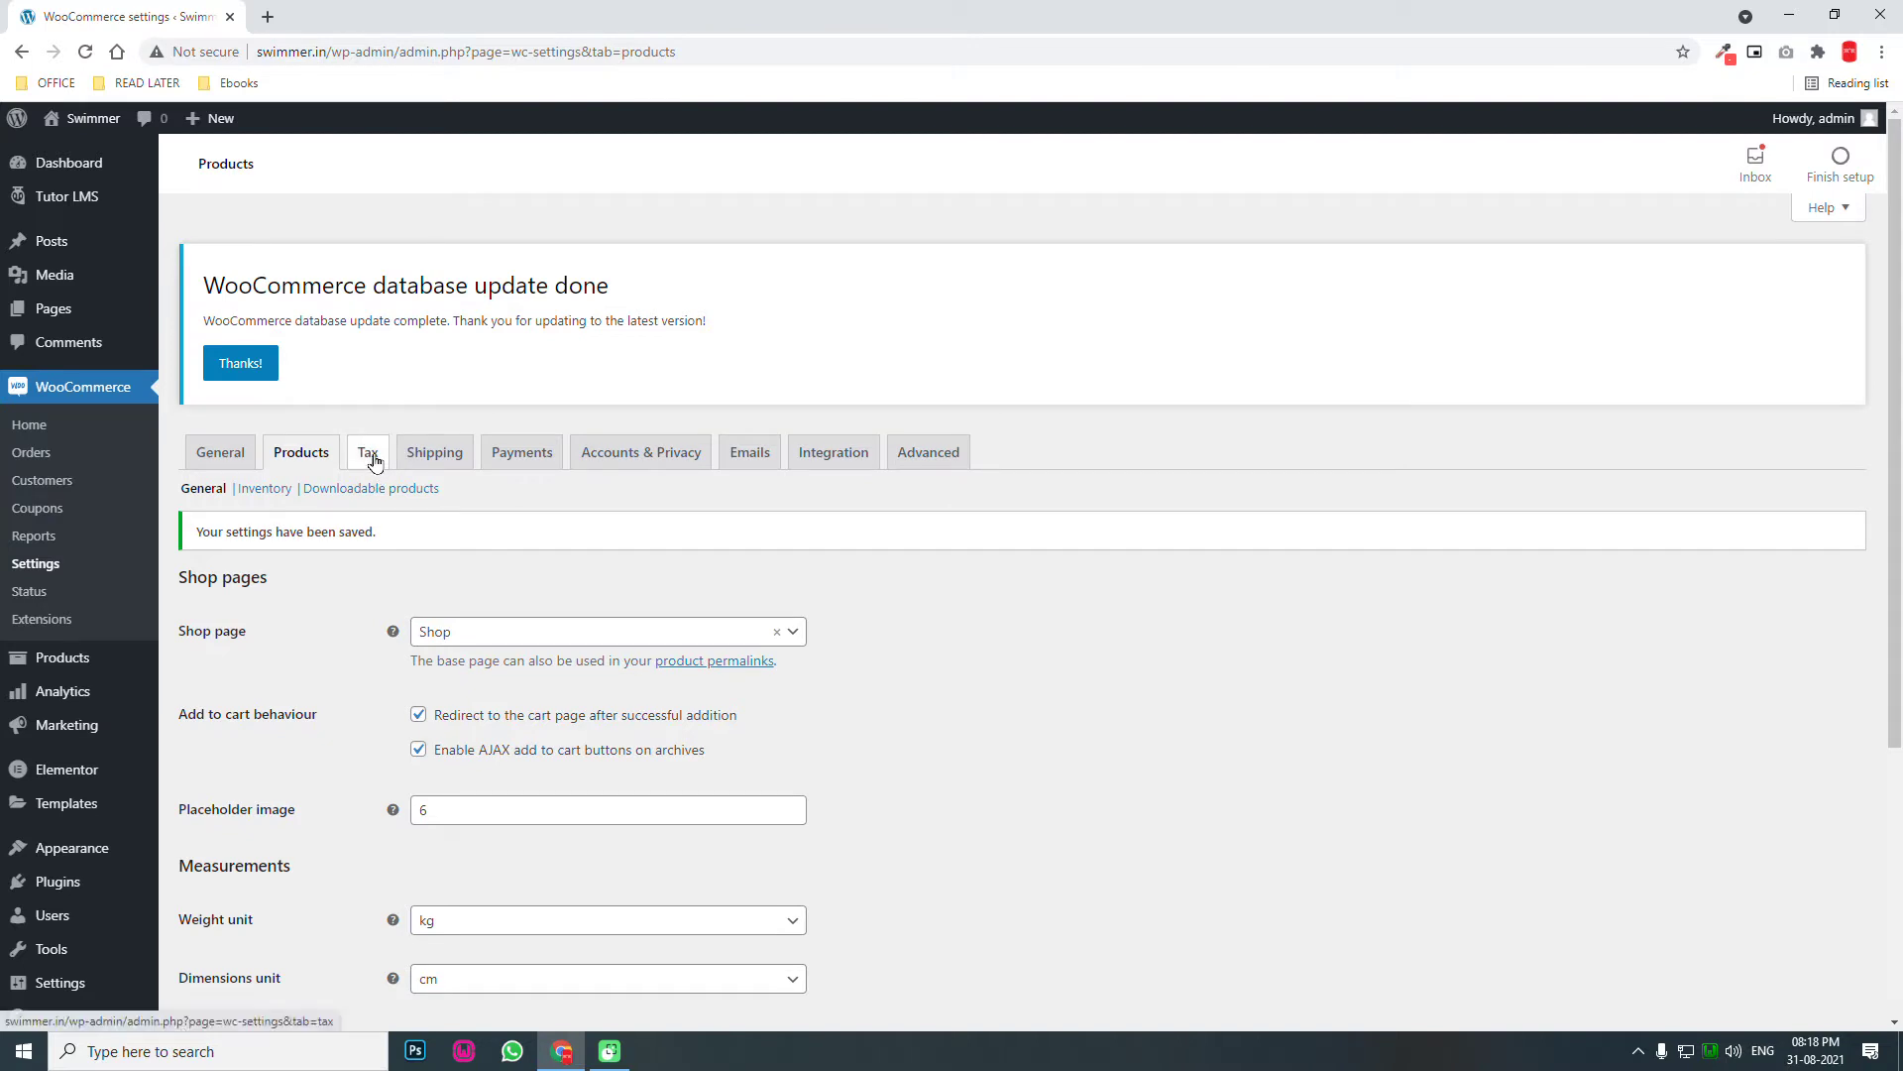
Disable stock management in the product inventory settings and save the changes.
click(288, 495)
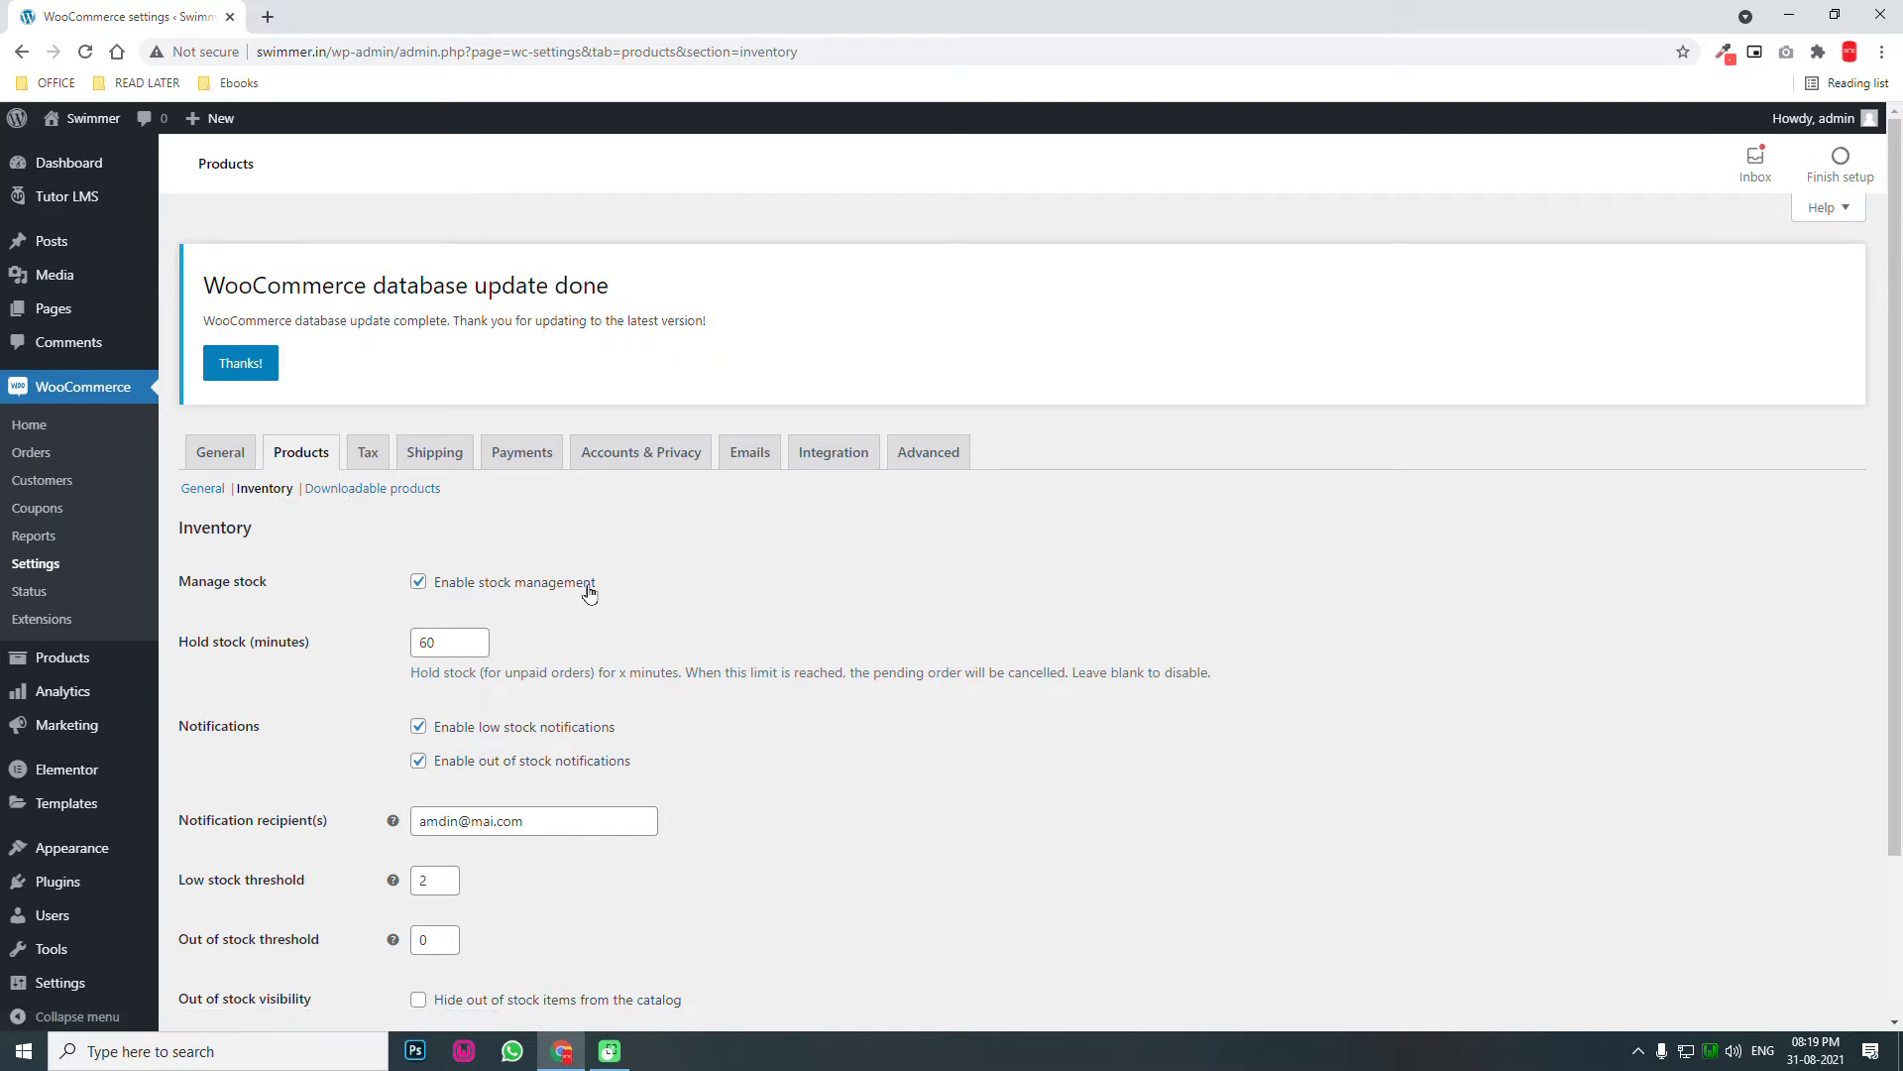
click(482, 590)
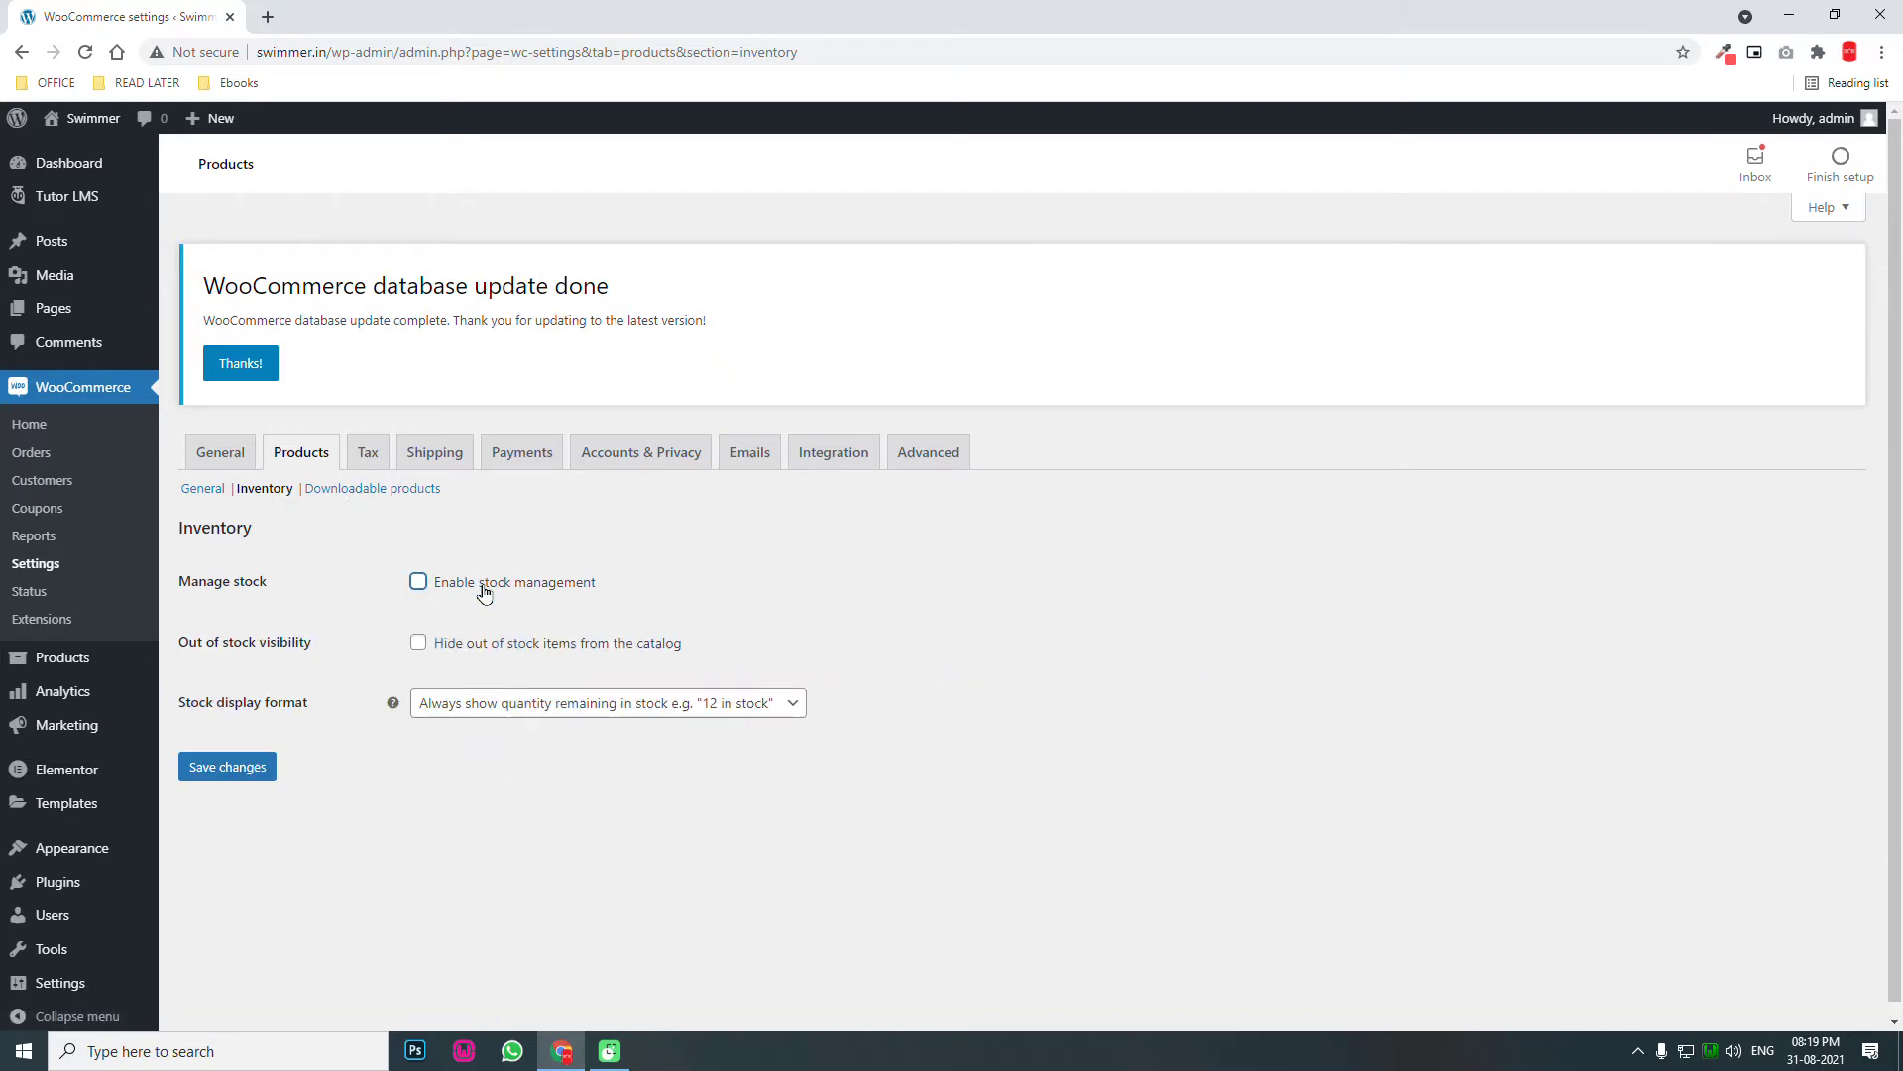
click(223, 783)
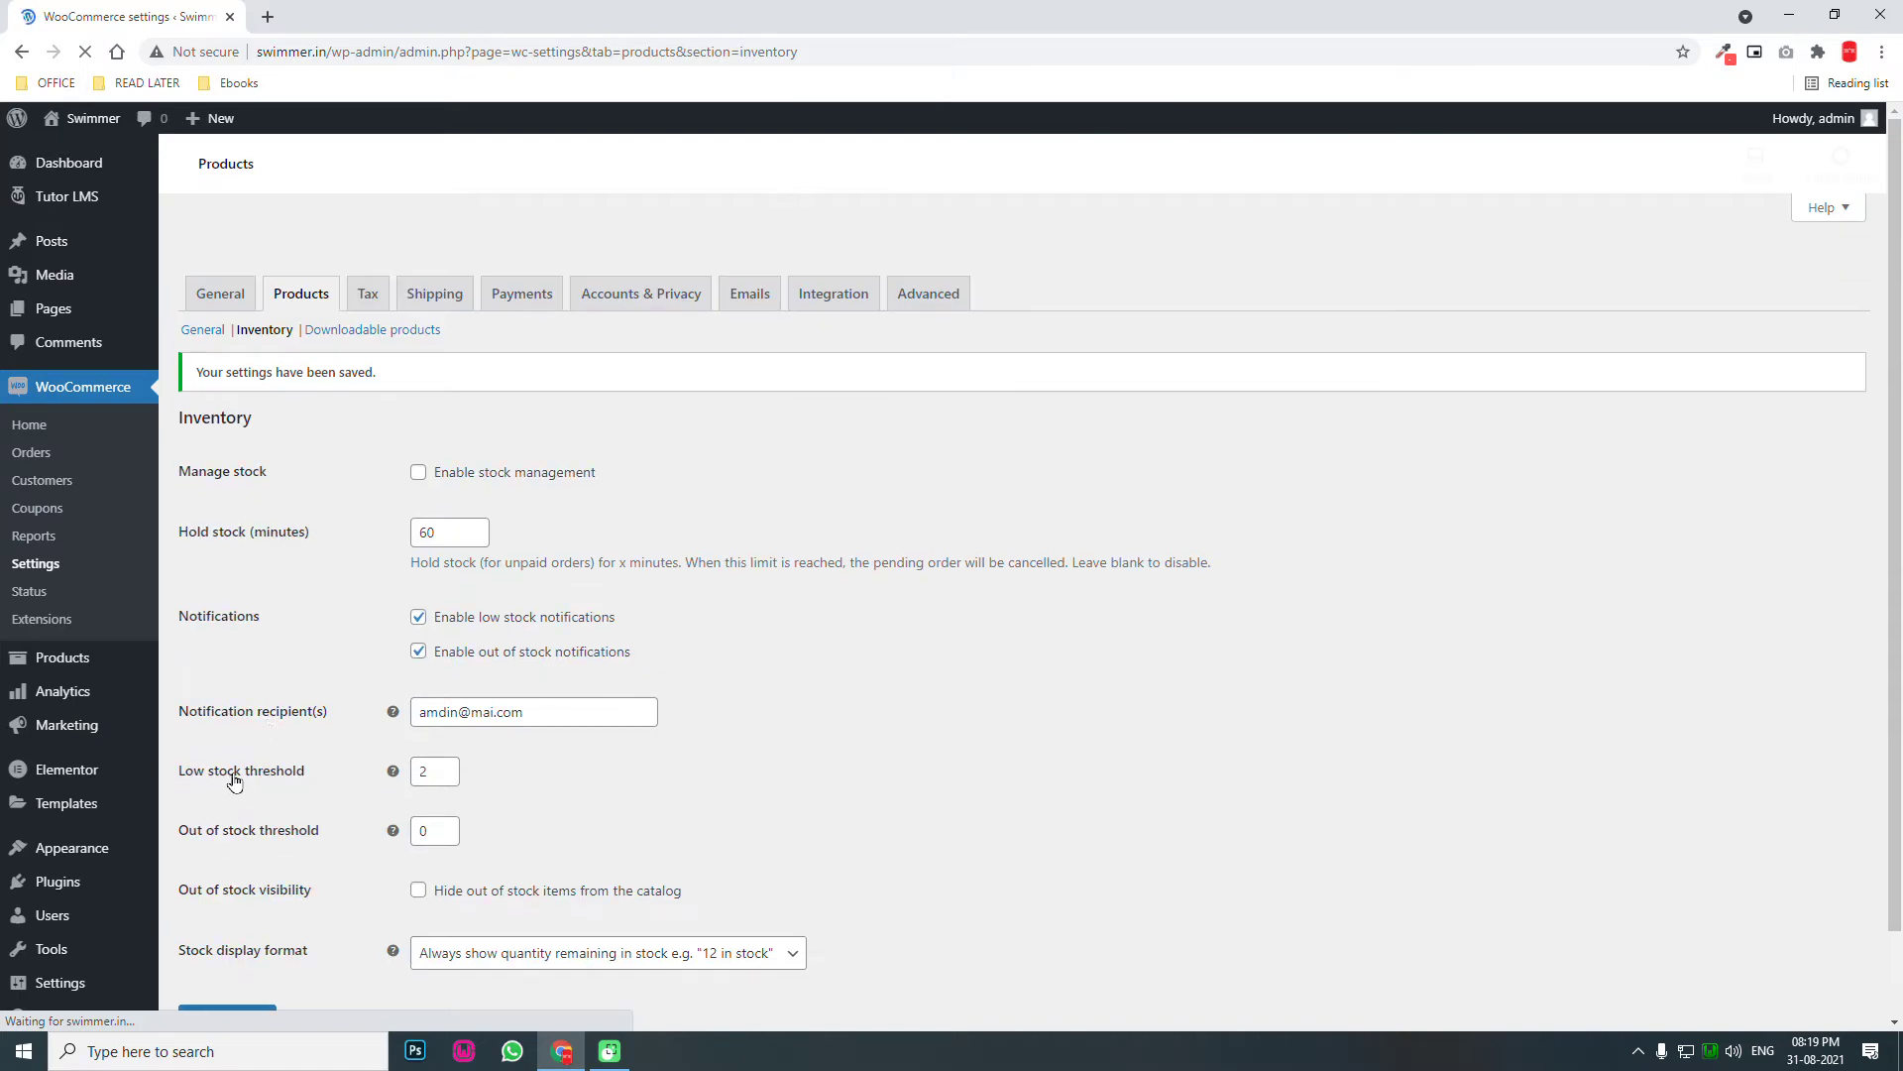
Make downloads require login in the downloadable products settings and save the changes.
click(397, 507)
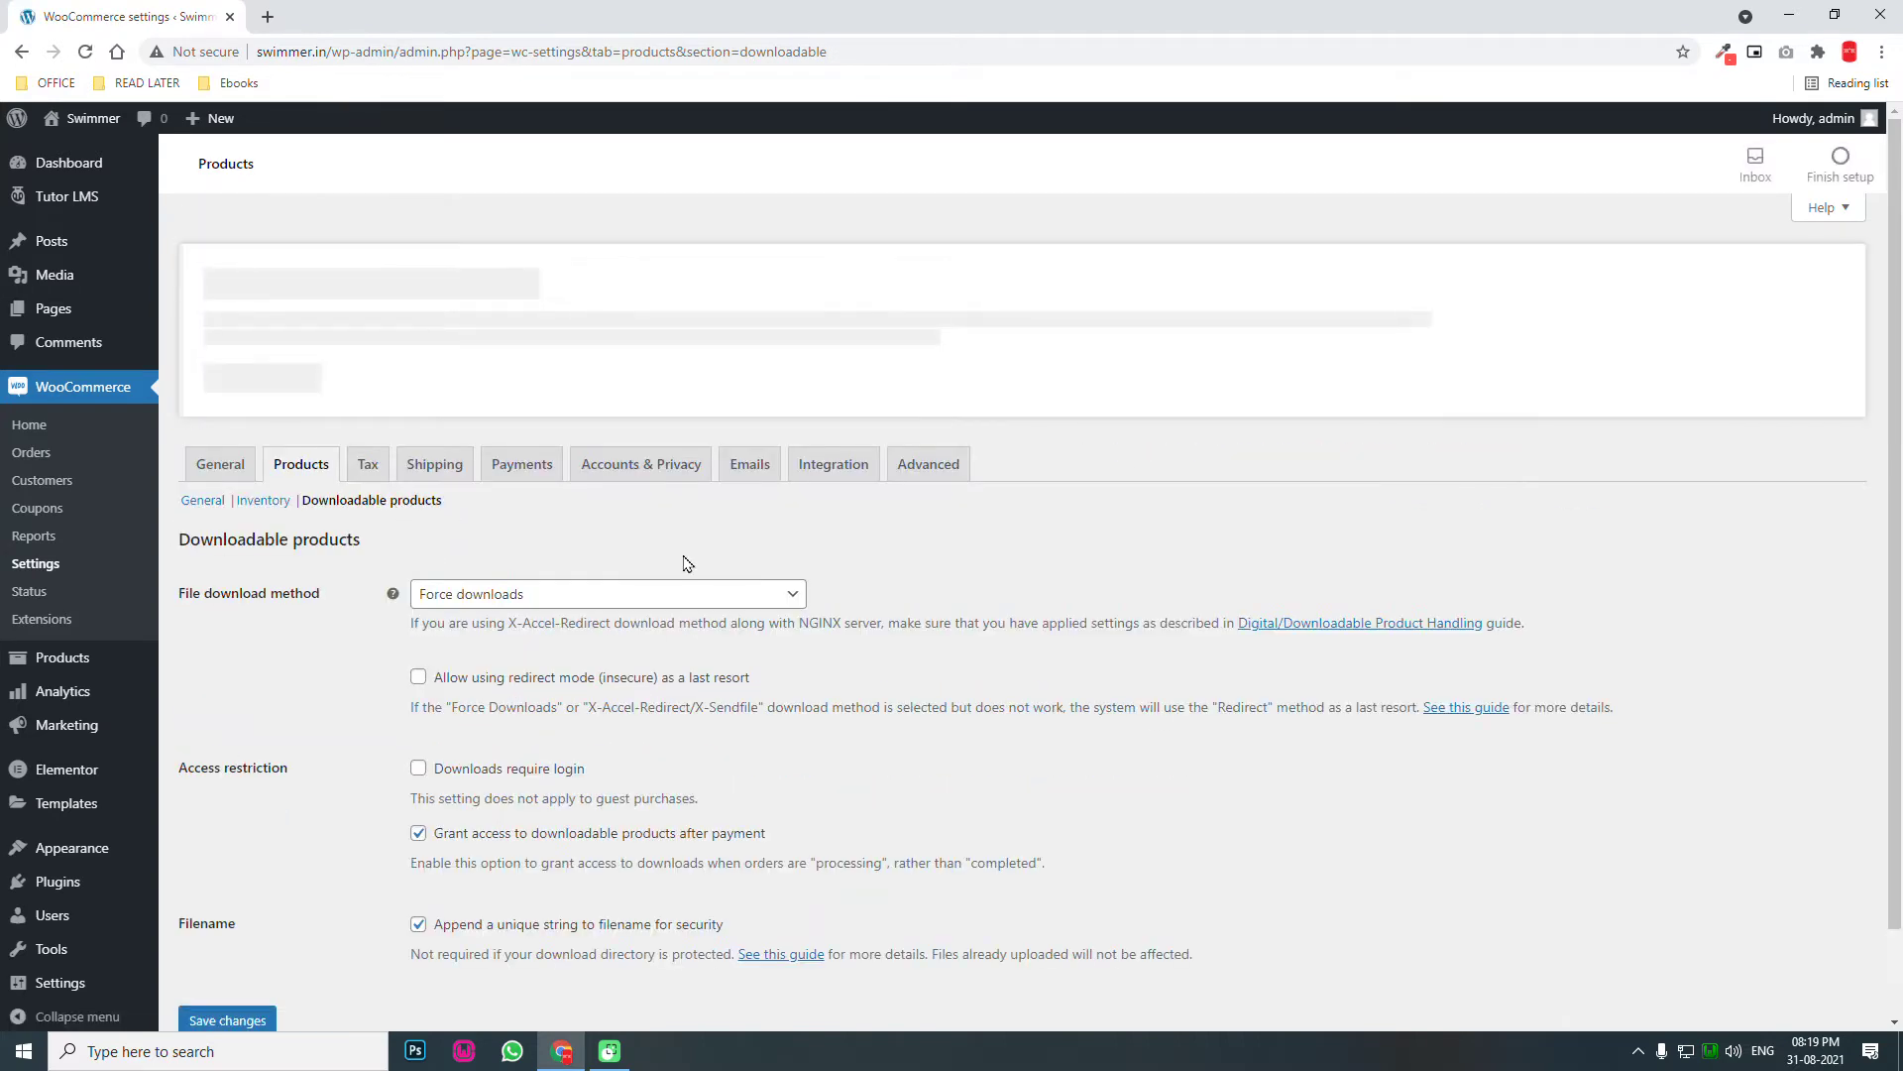
scroll(688, 564, down, 1)
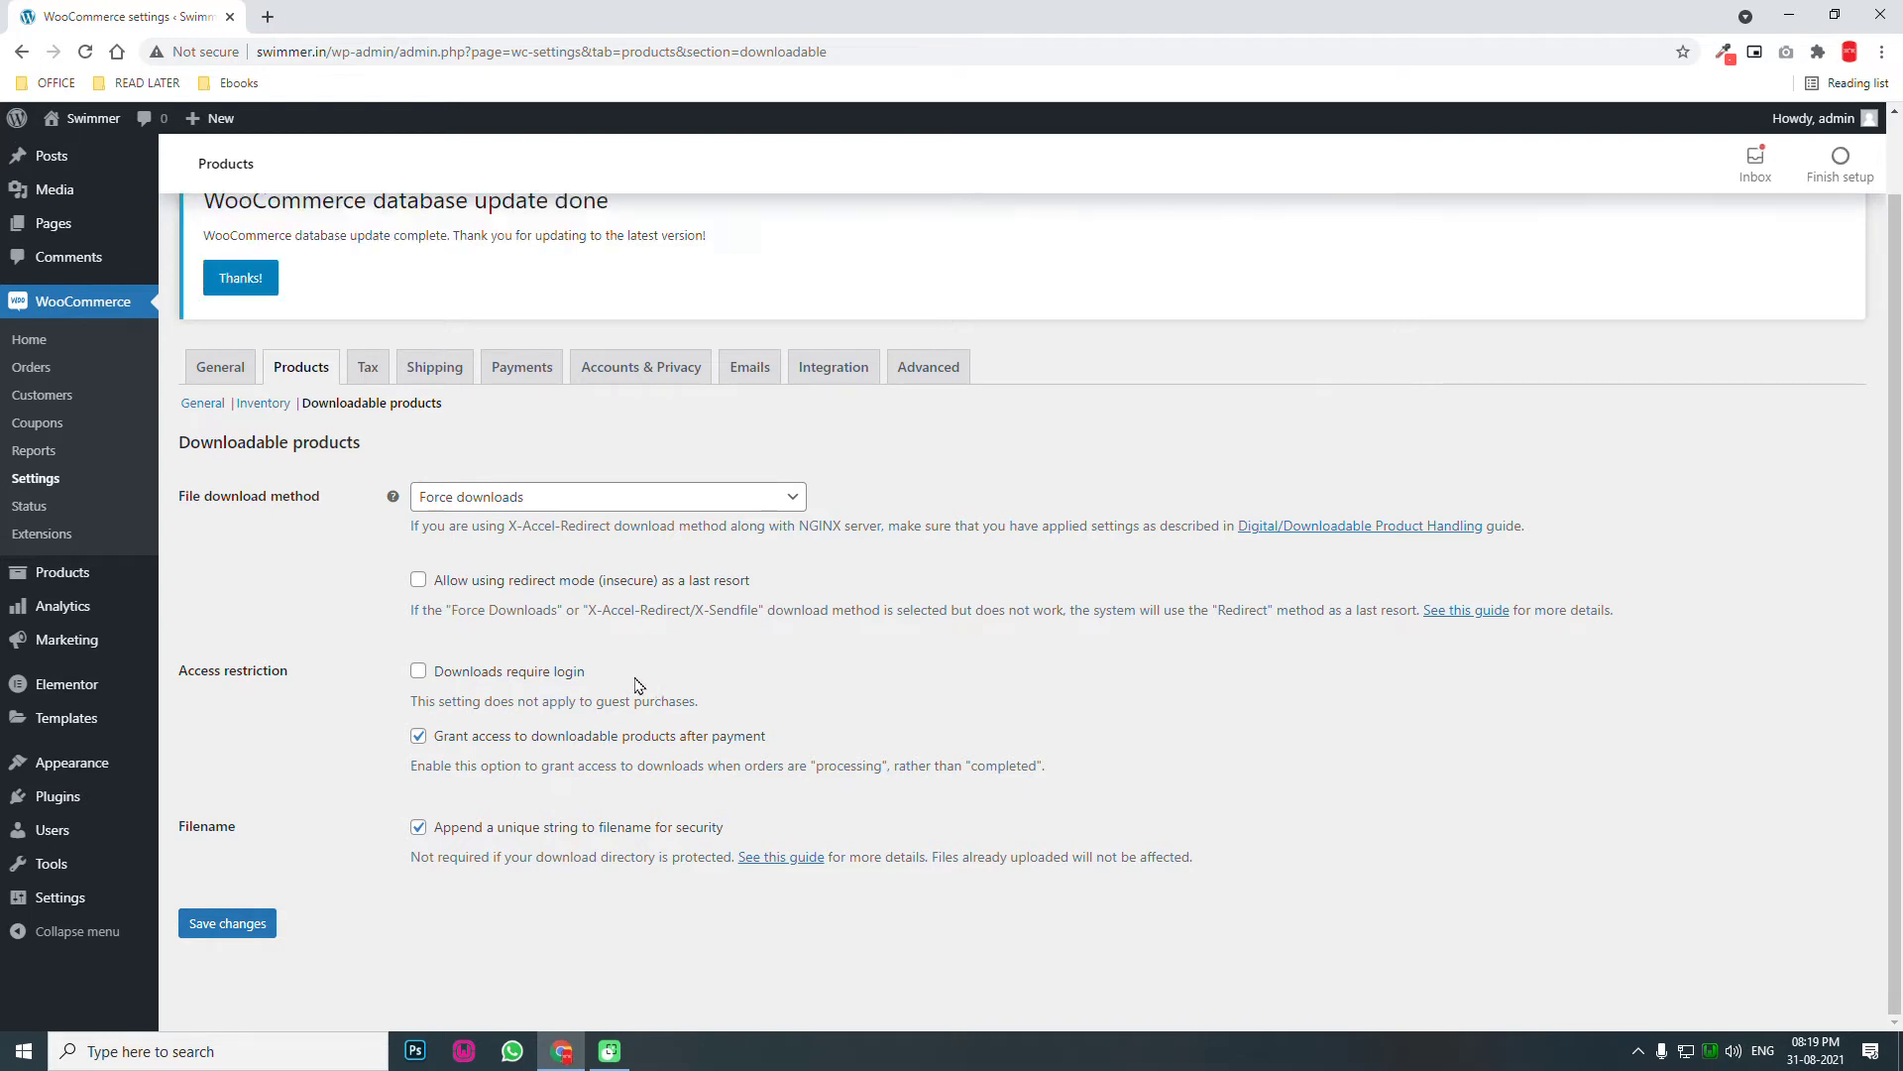
click(526, 676)
click(240, 926)
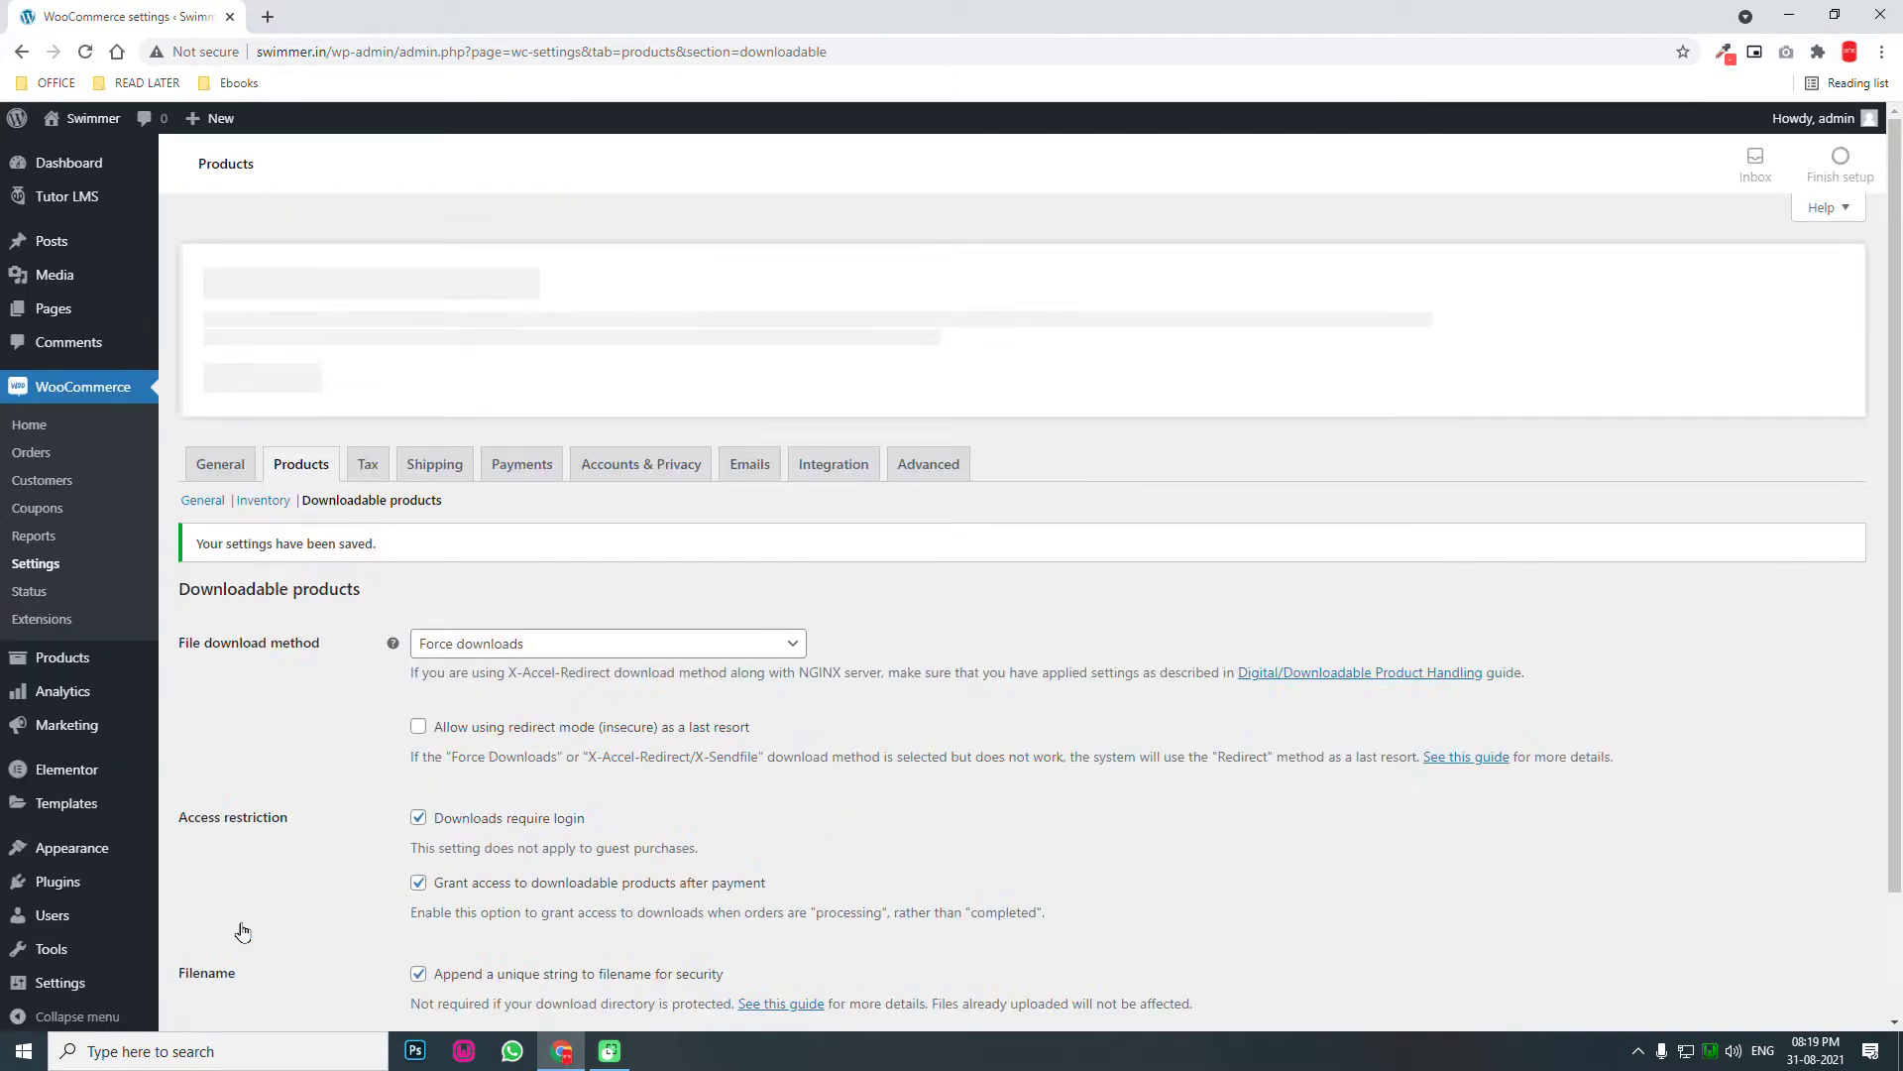
In the tax options, choose to enter prices inclusive of tax and save the changes.
click(371, 466)
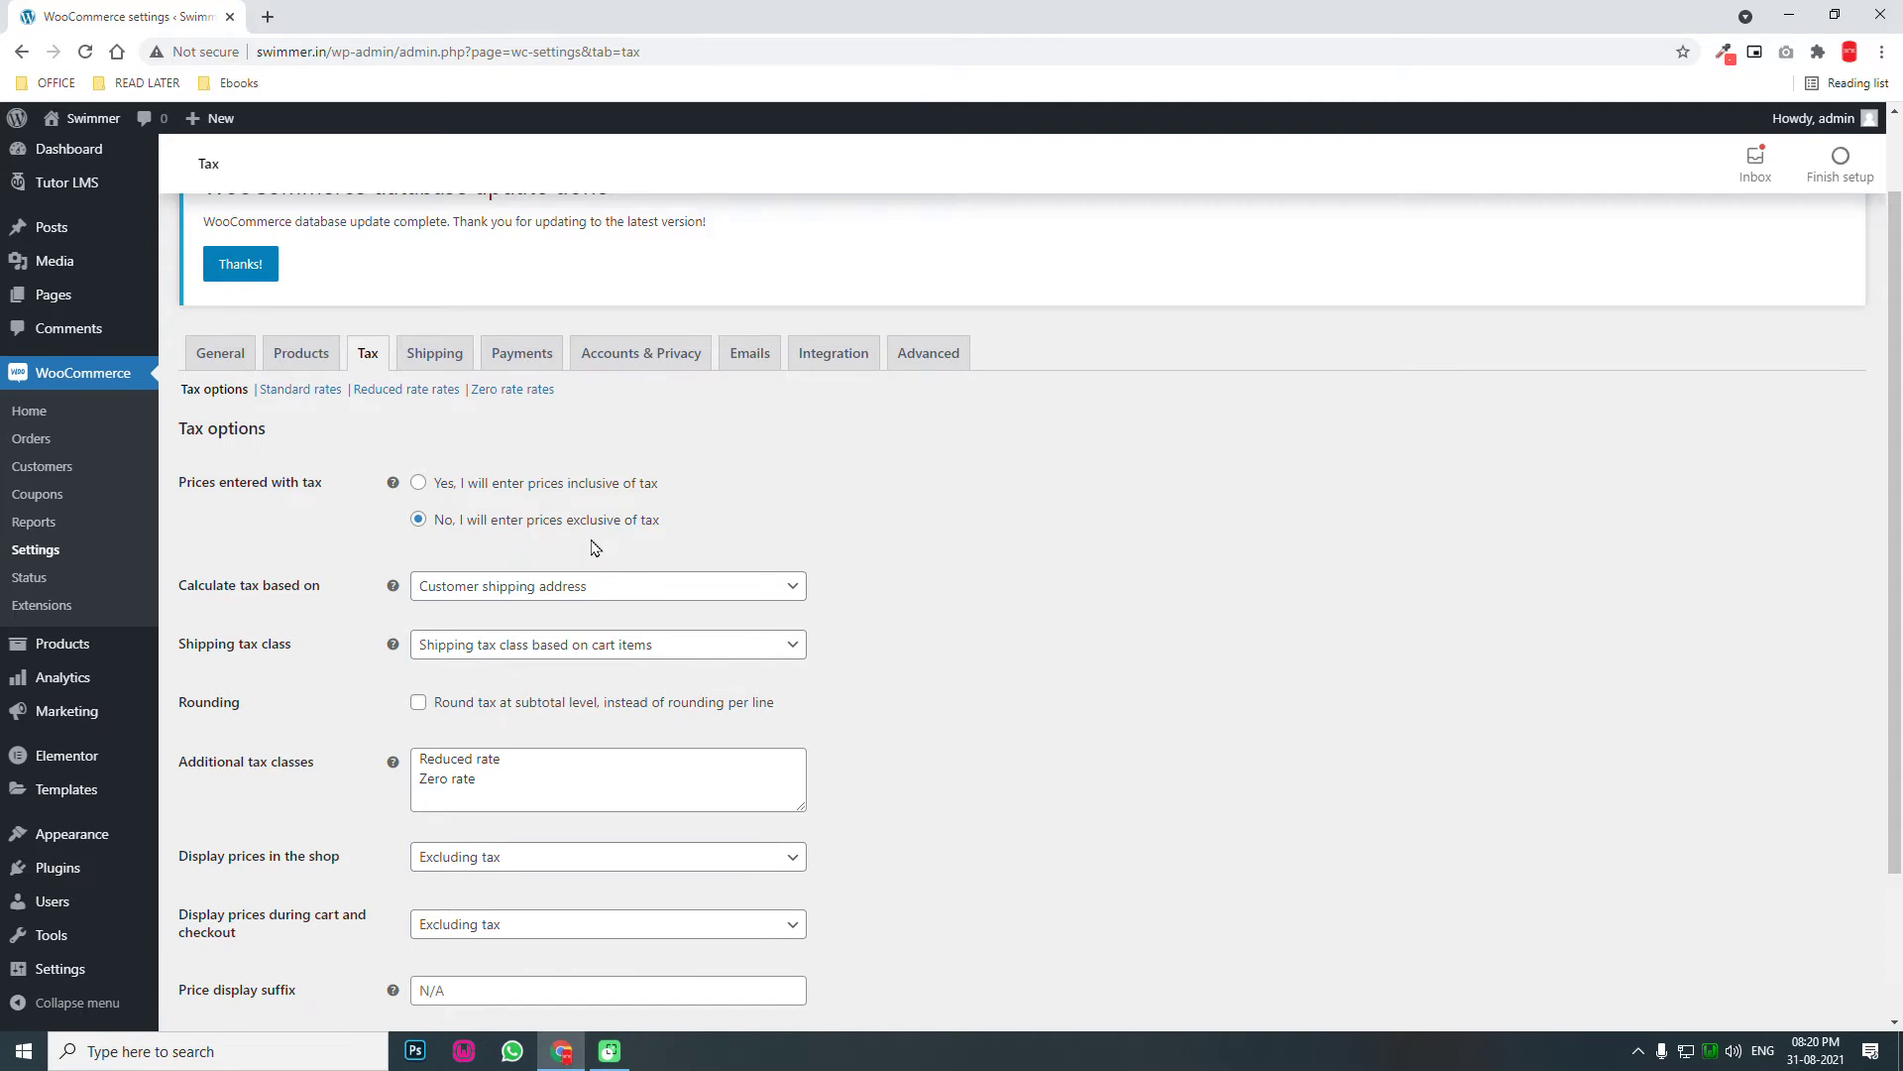
scroll(592, 546, down, 1)
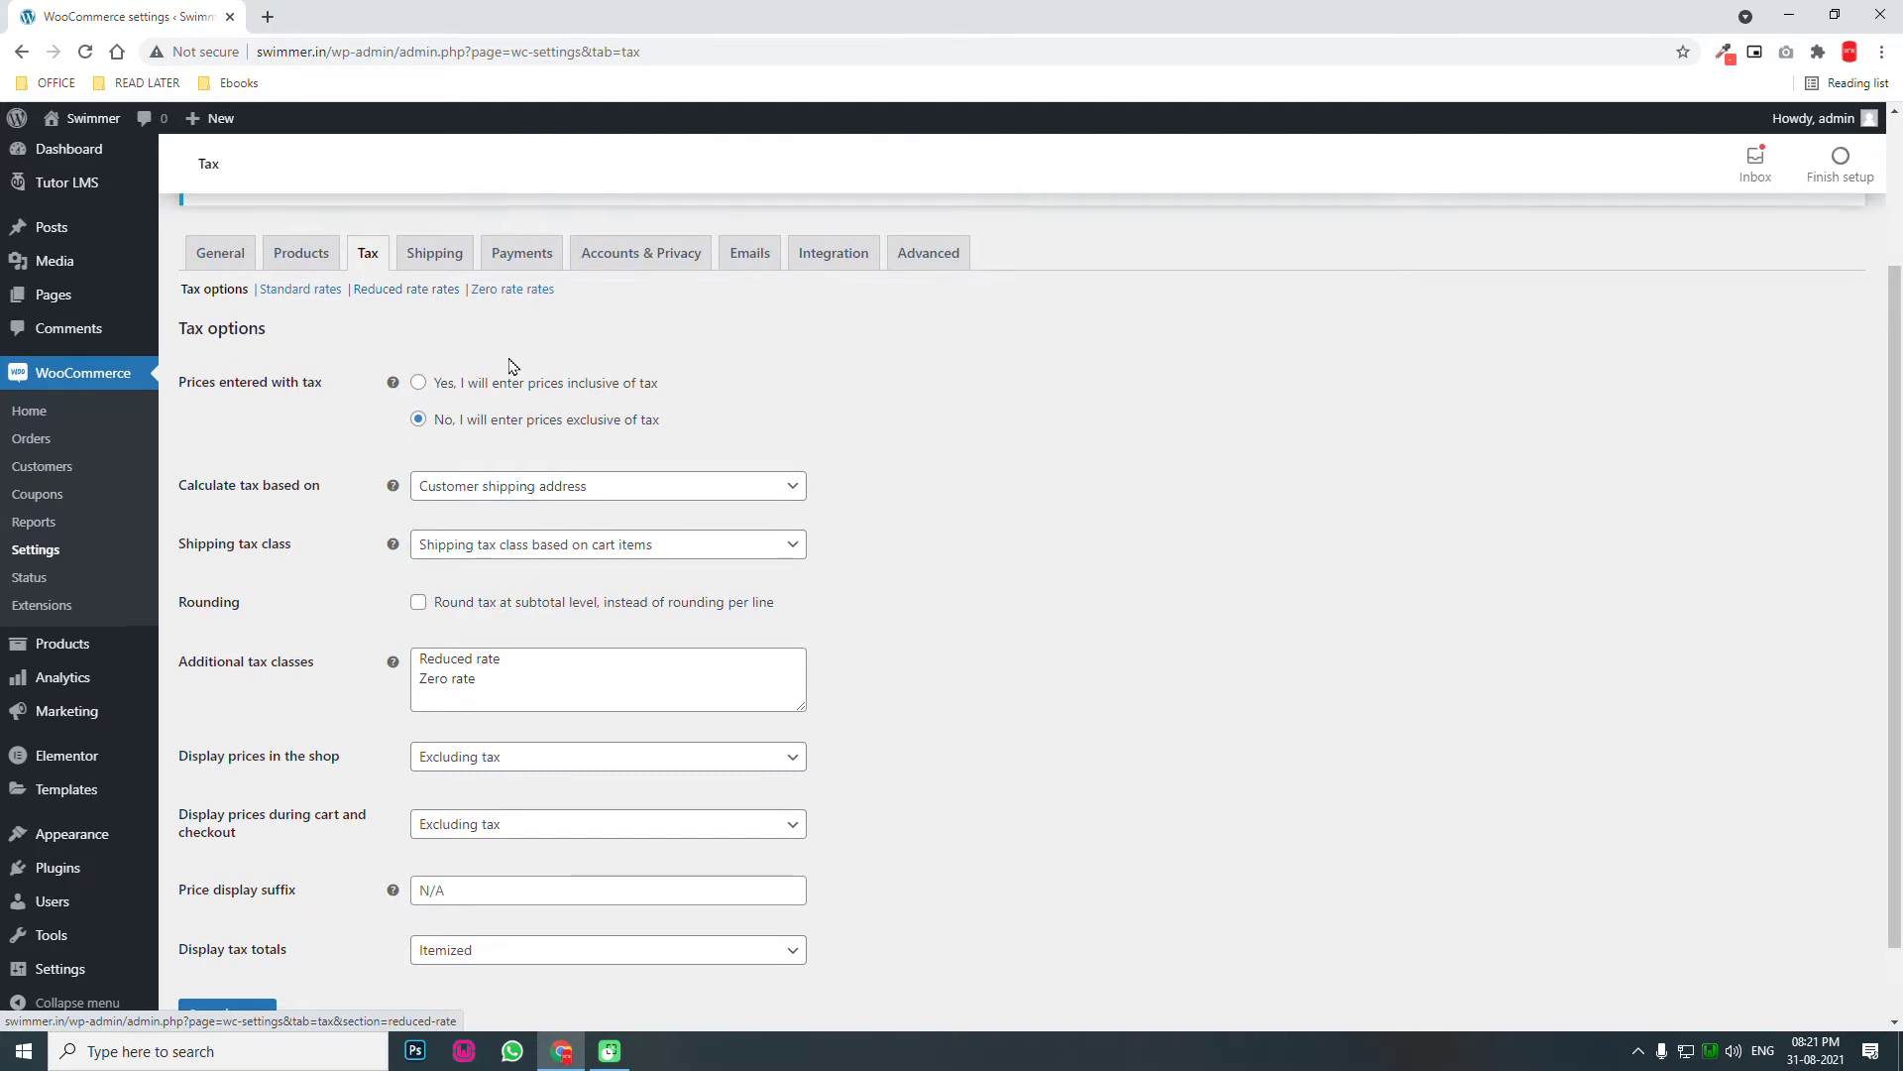
scroll(510, 367, down, 1)
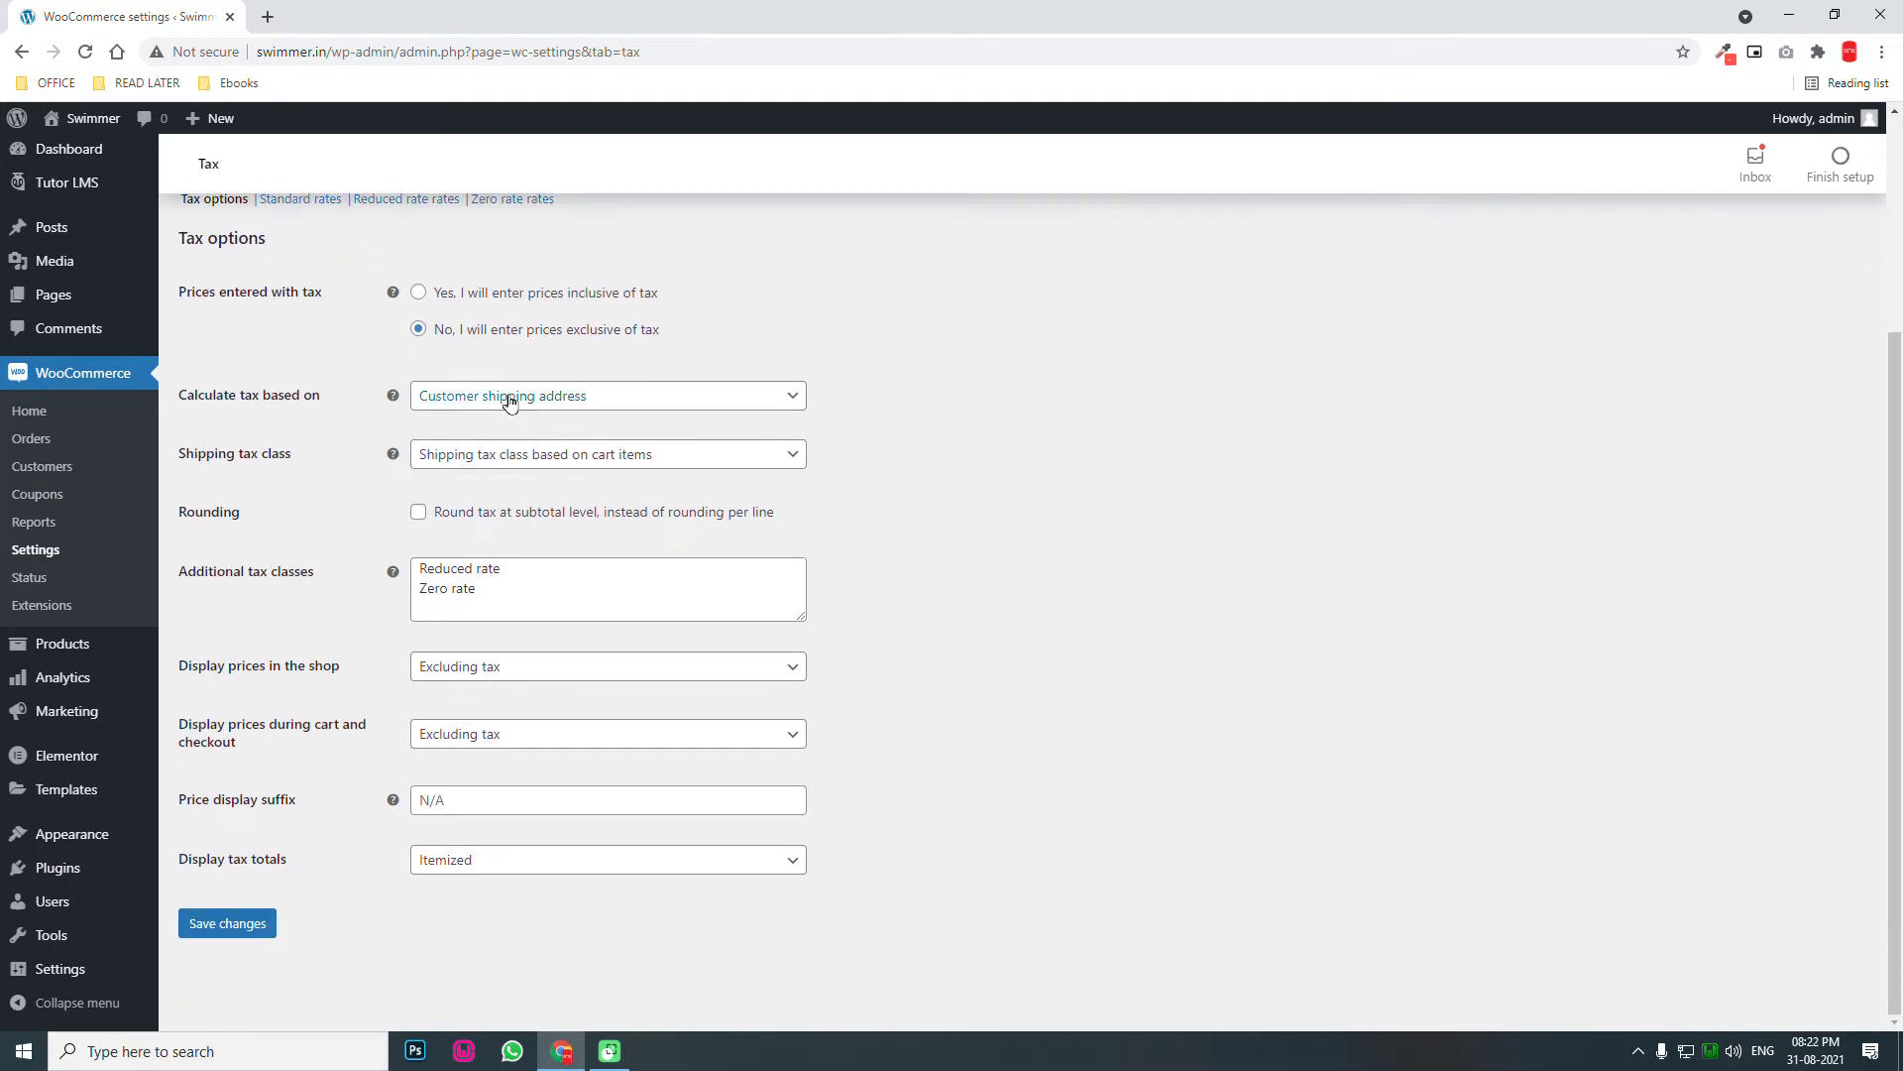
scroll(511, 396, up, 3)
click(578, 582)
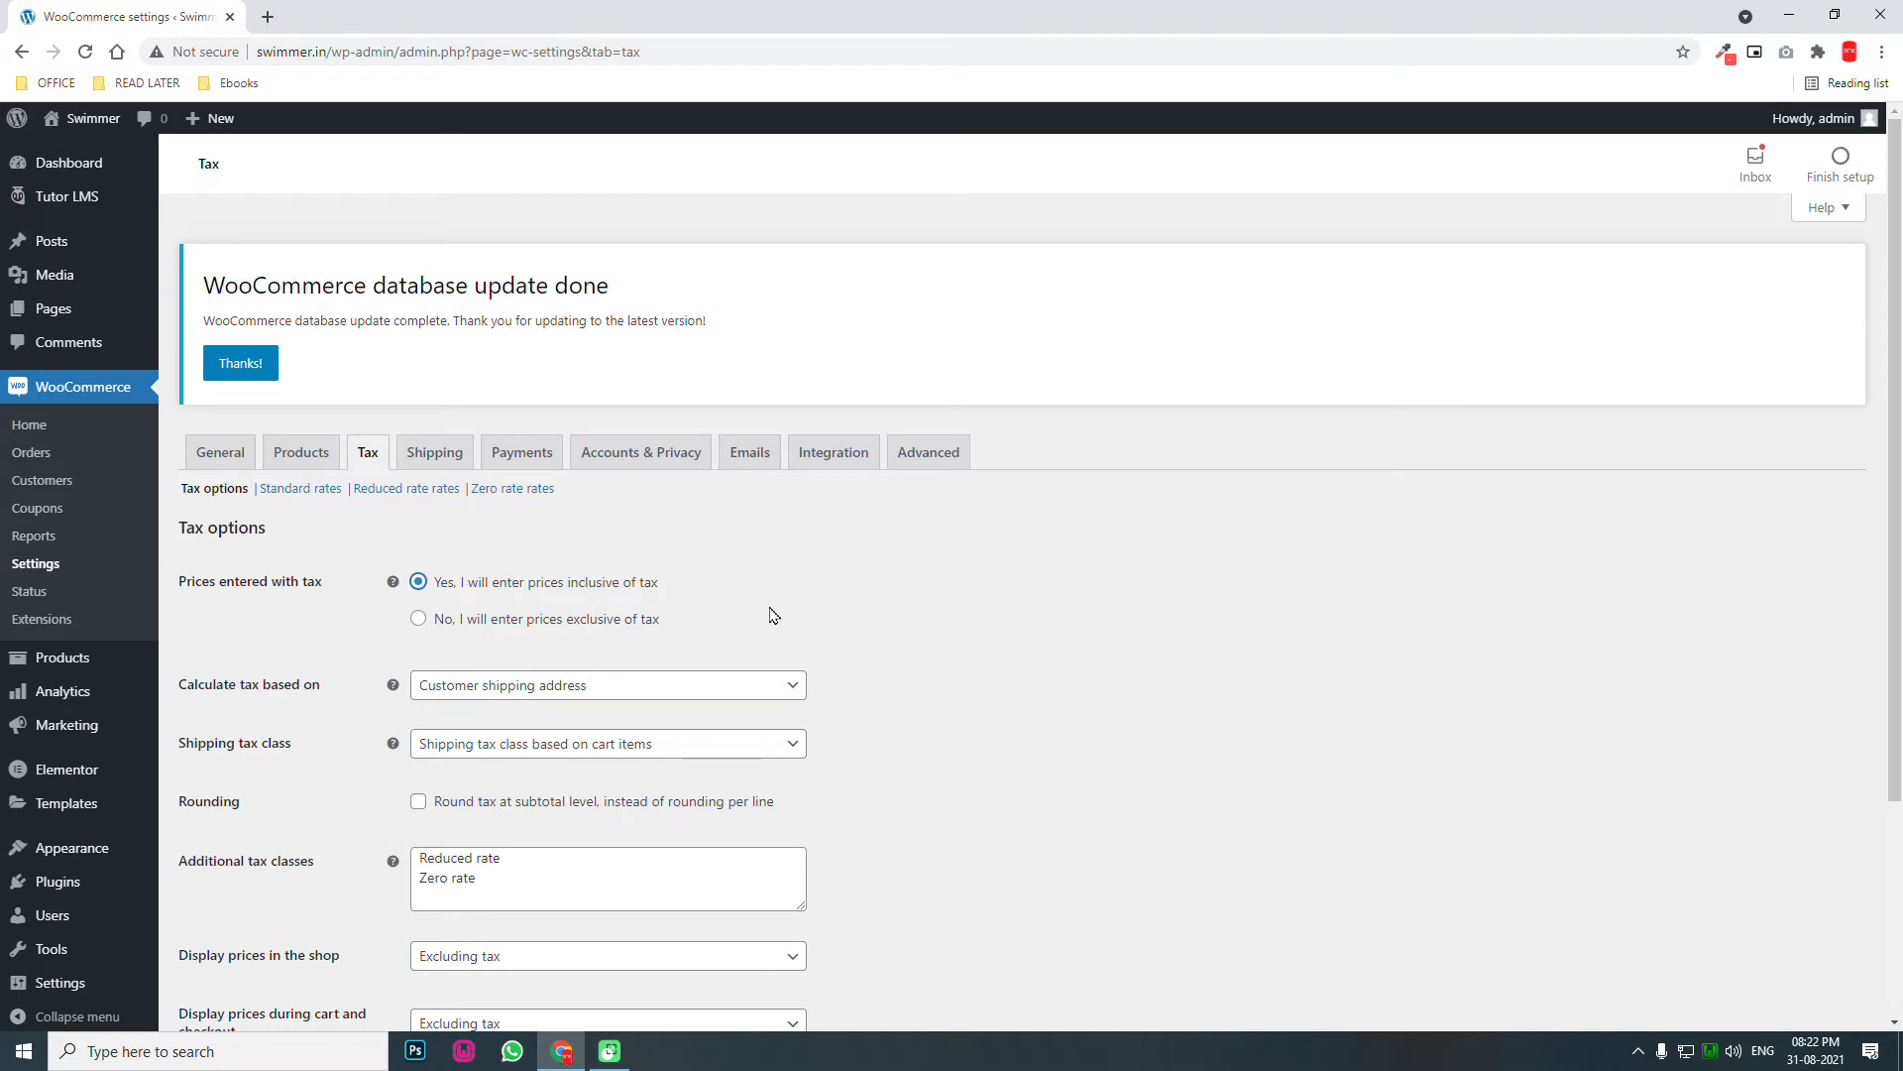
scroll(774, 615, down, 2)
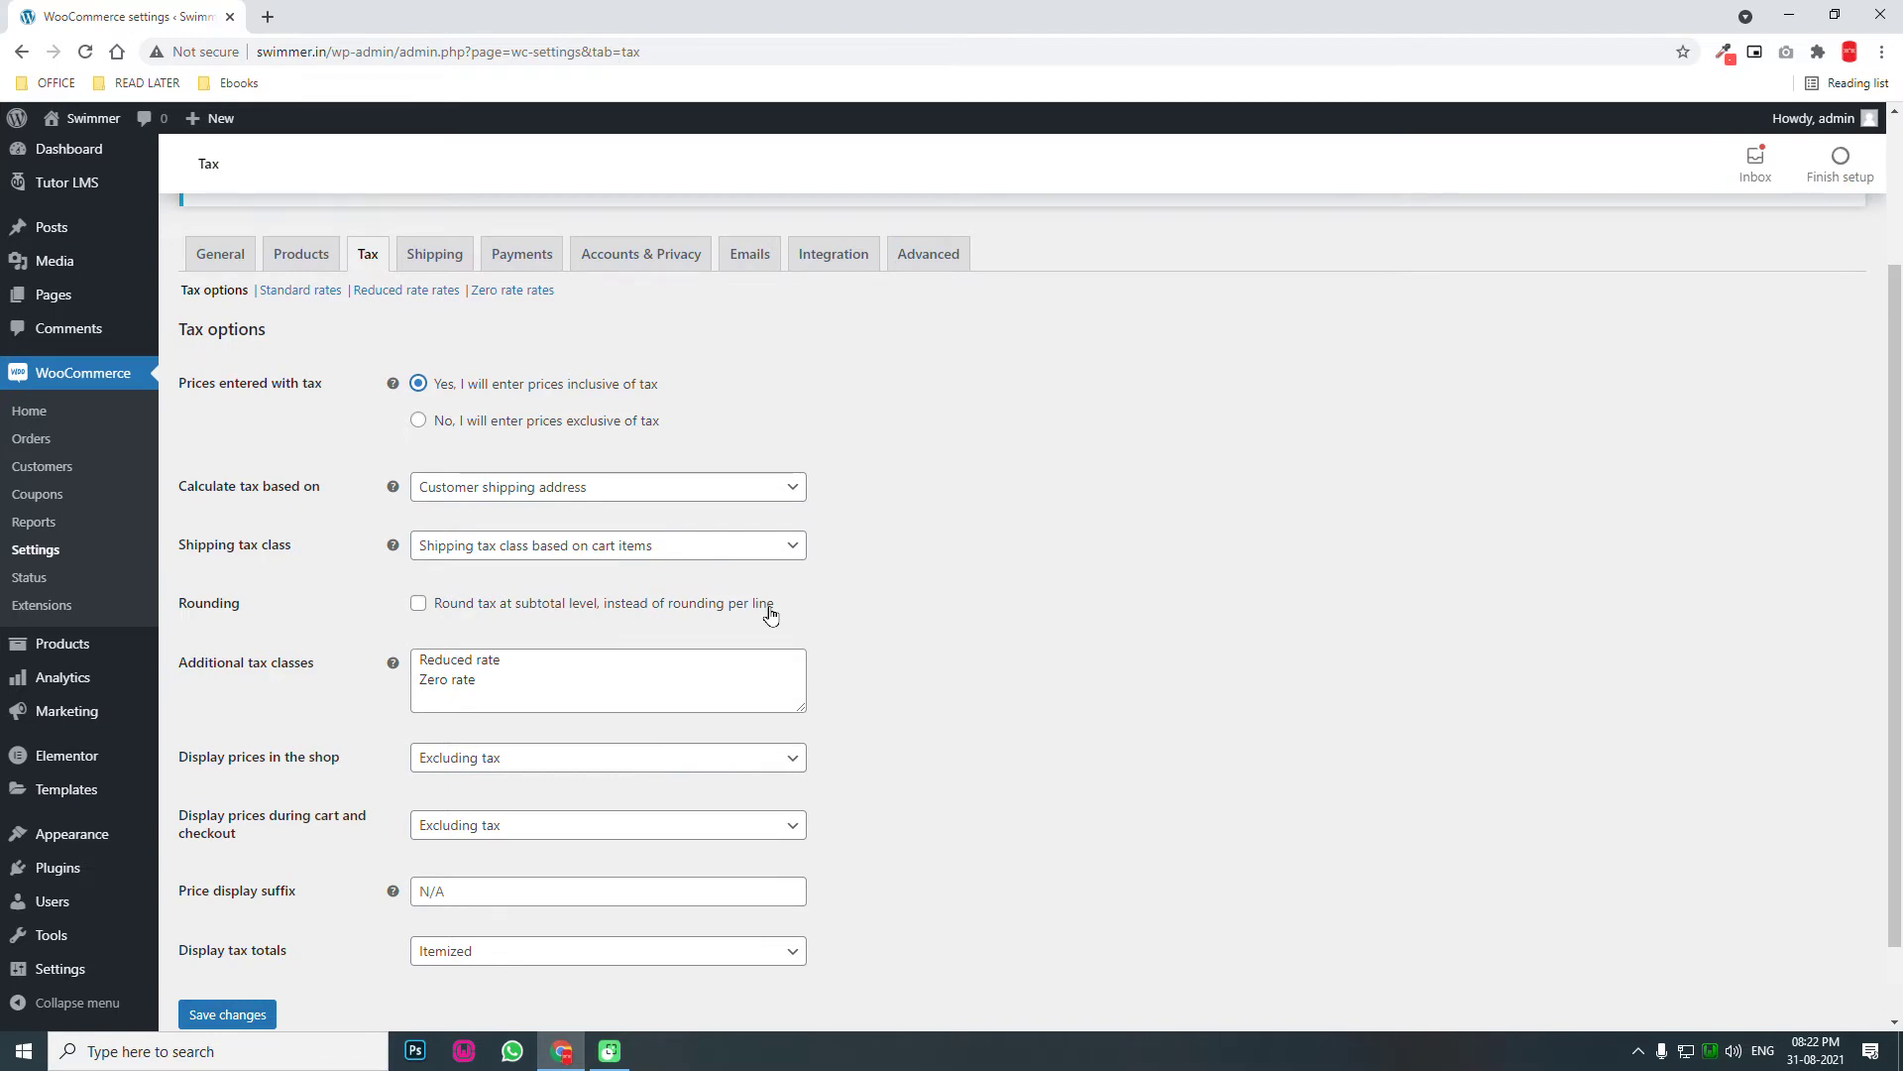
scroll(772, 615, down, 1)
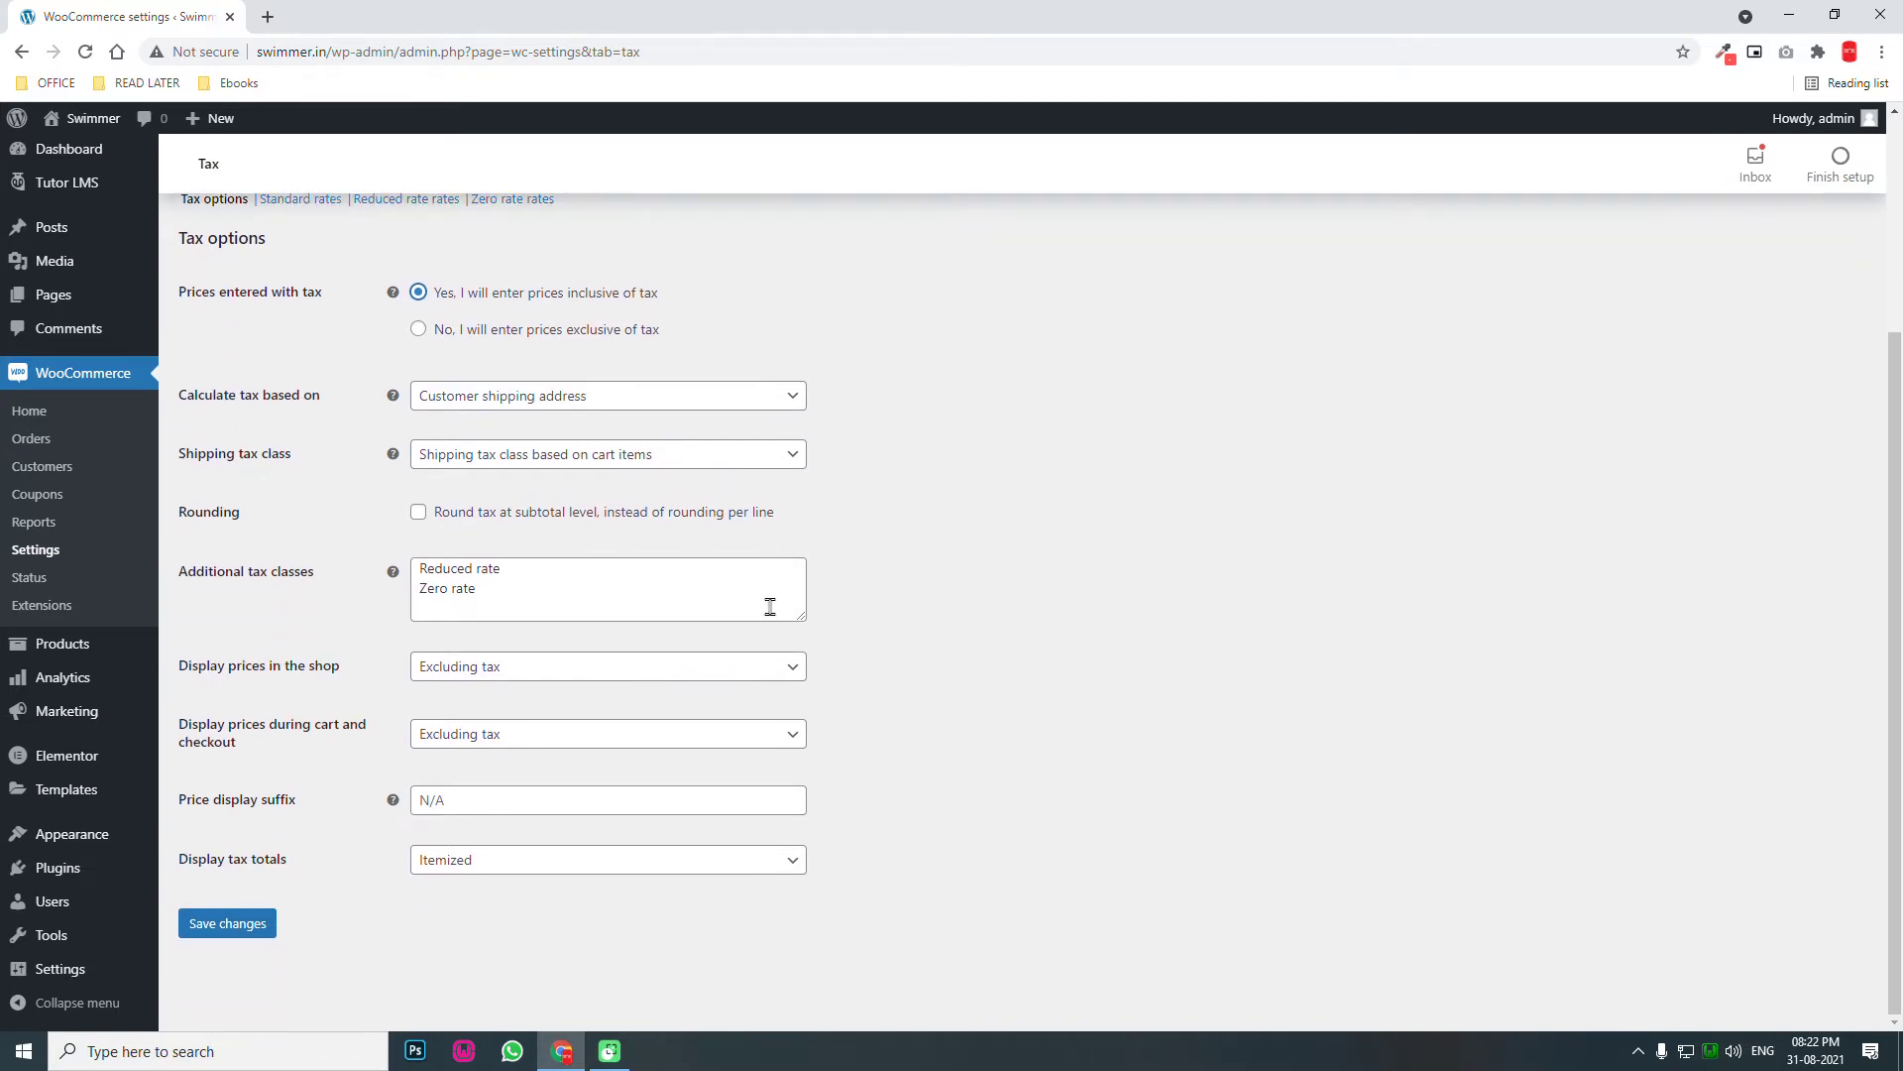
click(220, 925)
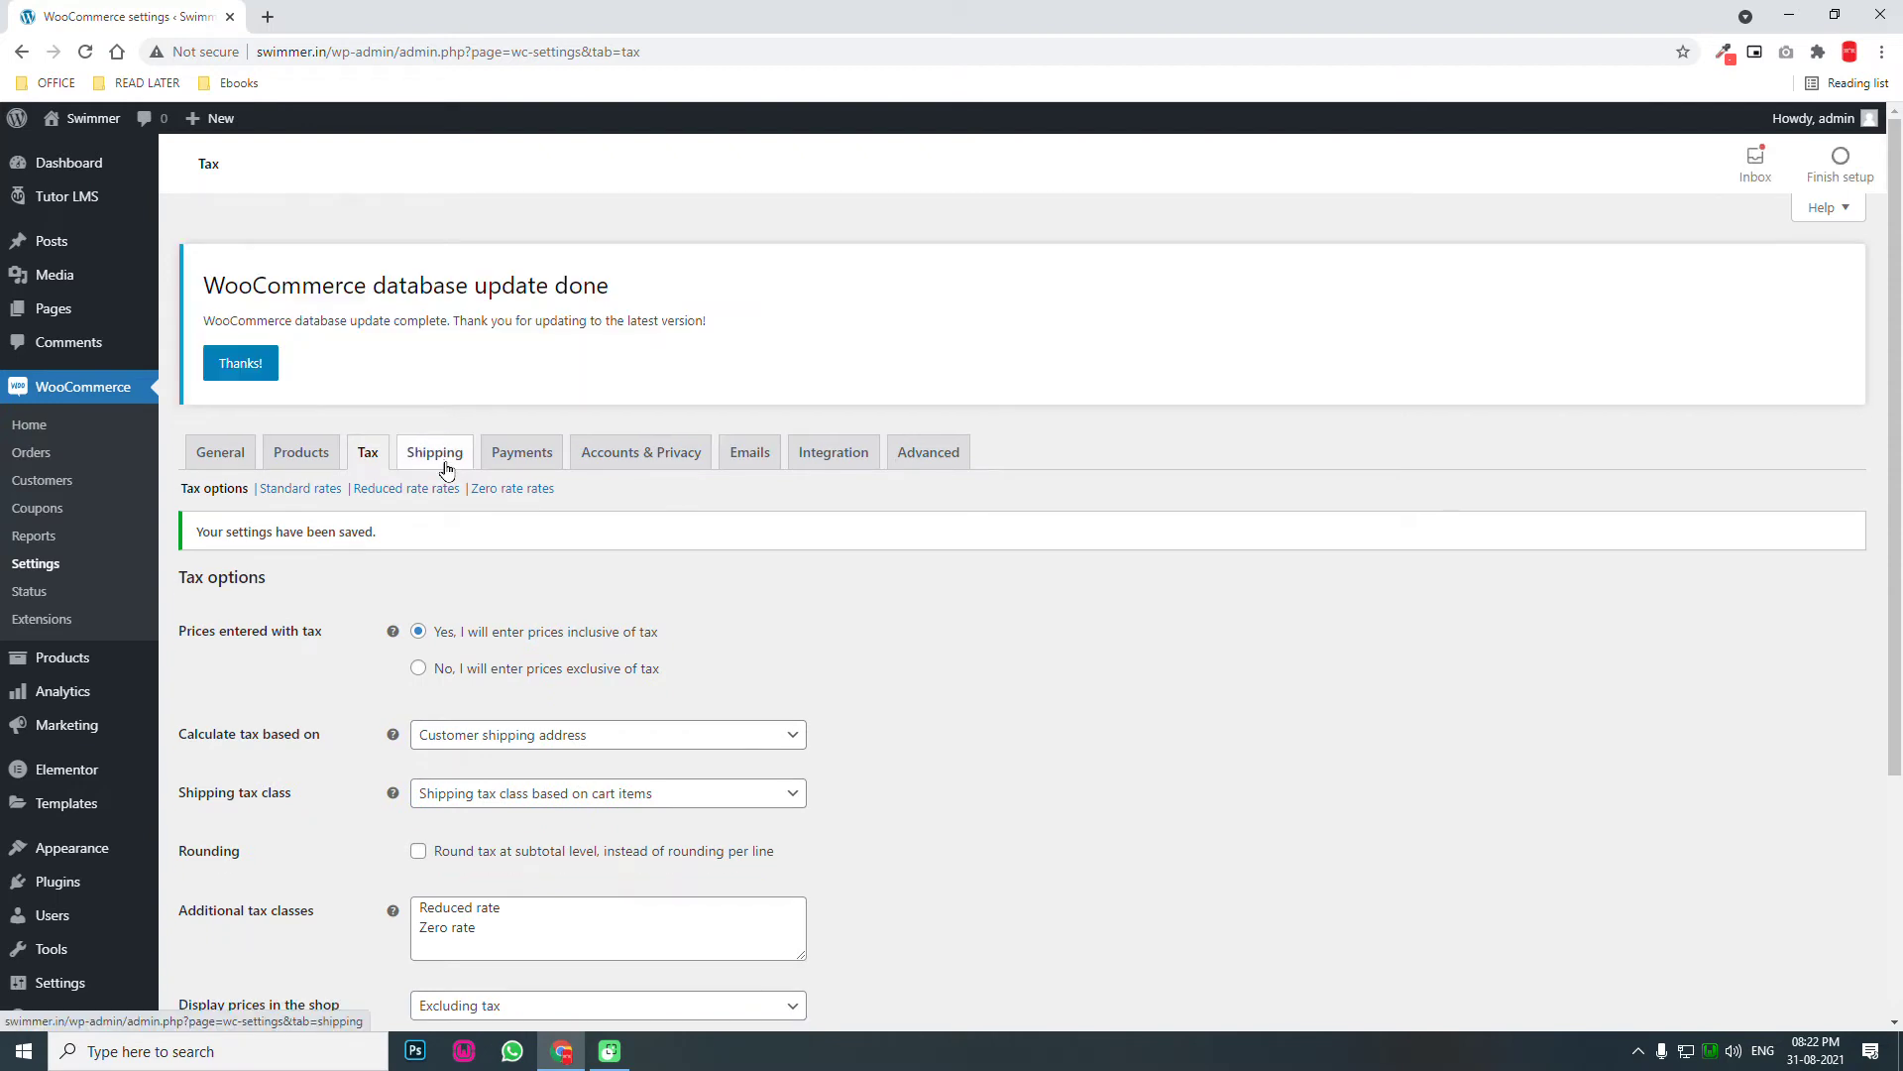
Review the WooCommerce shipping zones and the available payment methods.
click(447, 464)
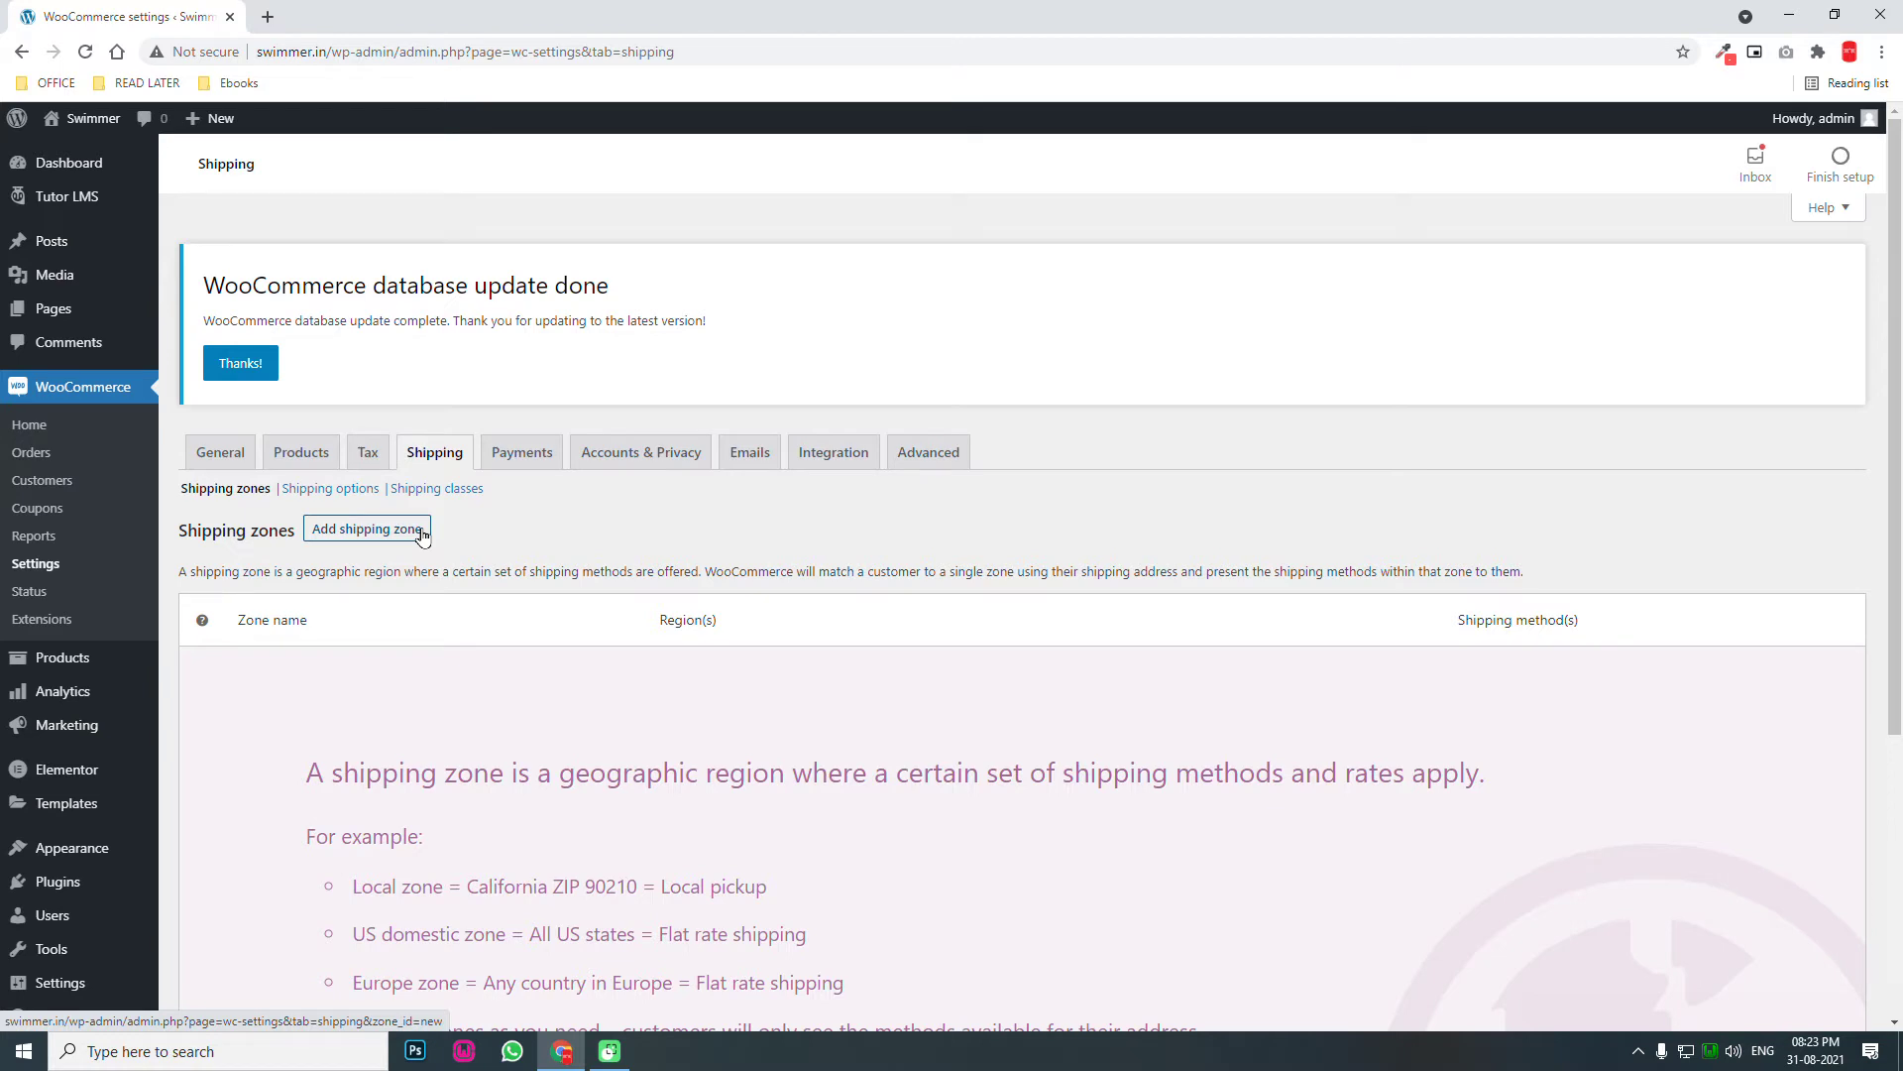
click(533, 462)
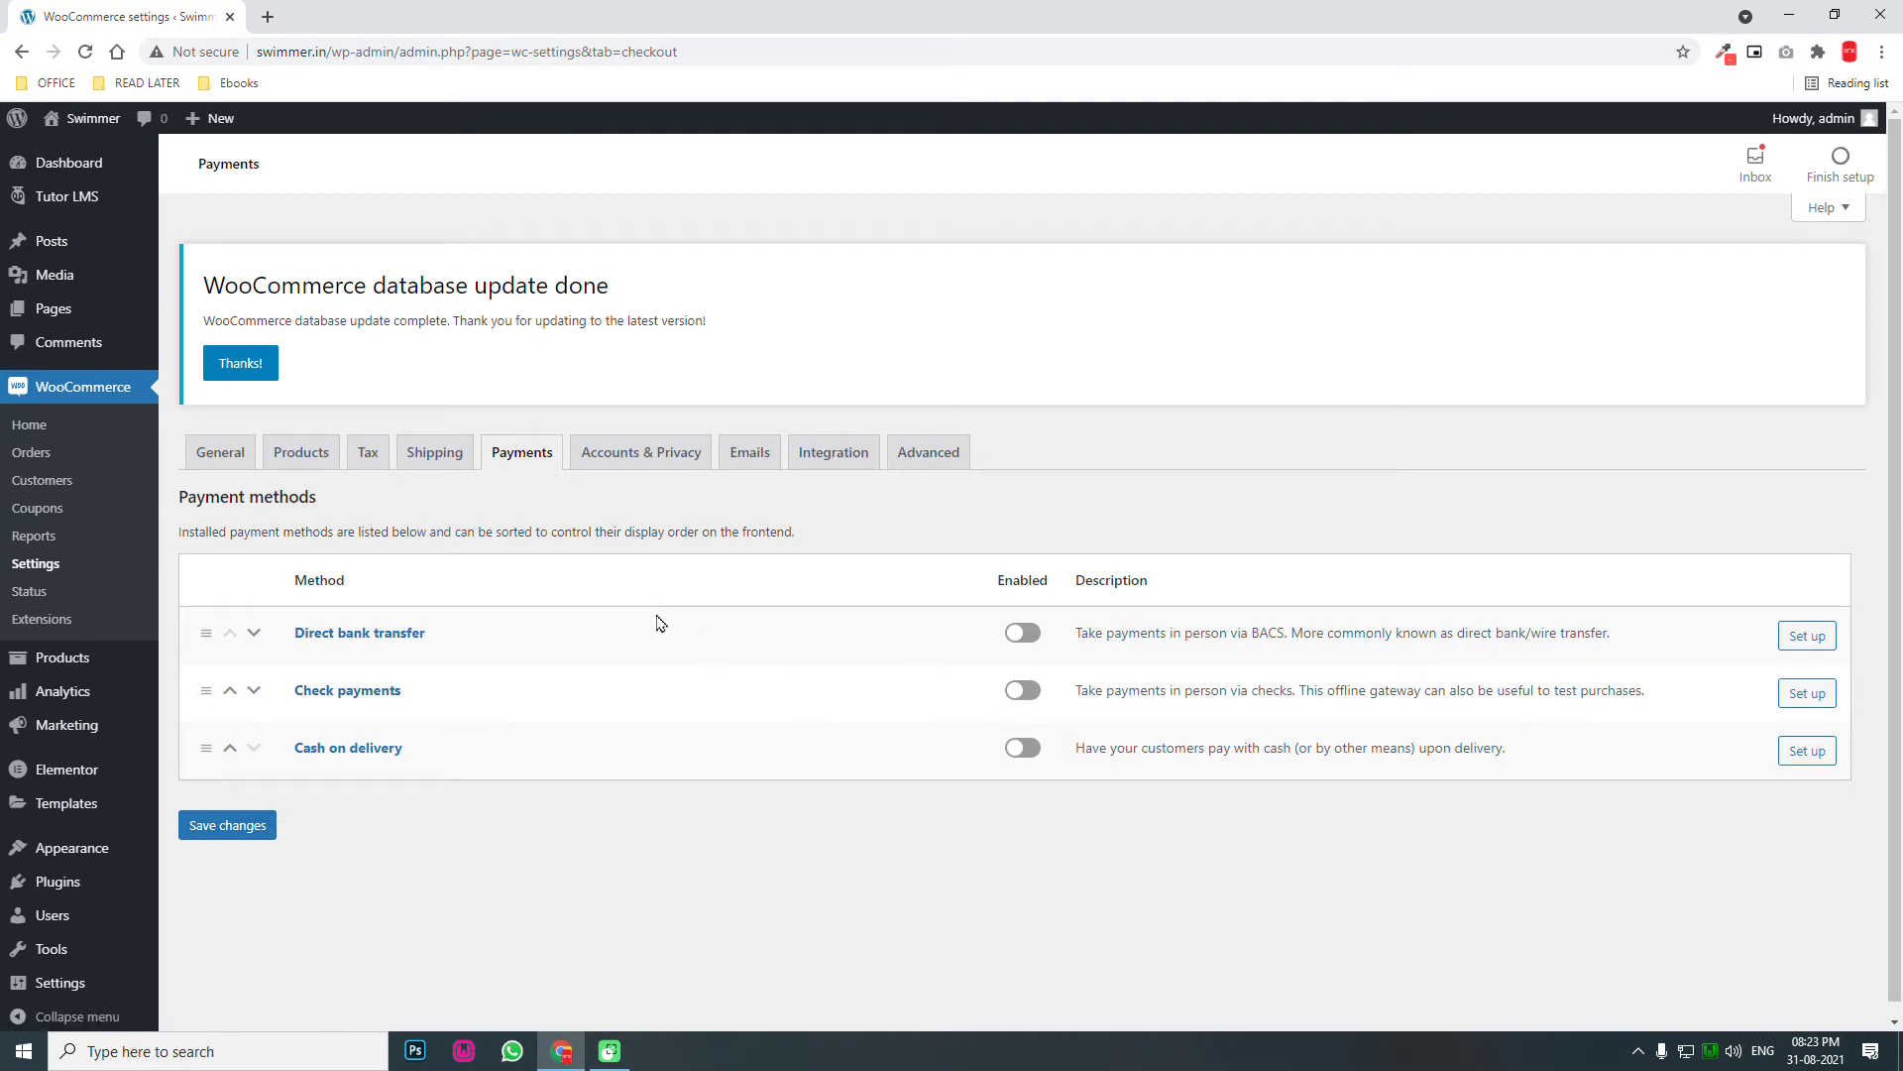
In the accounts and privacy settings, disallow orders without an account and allow customers to log into an existing account during checkout.
click(682, 458)
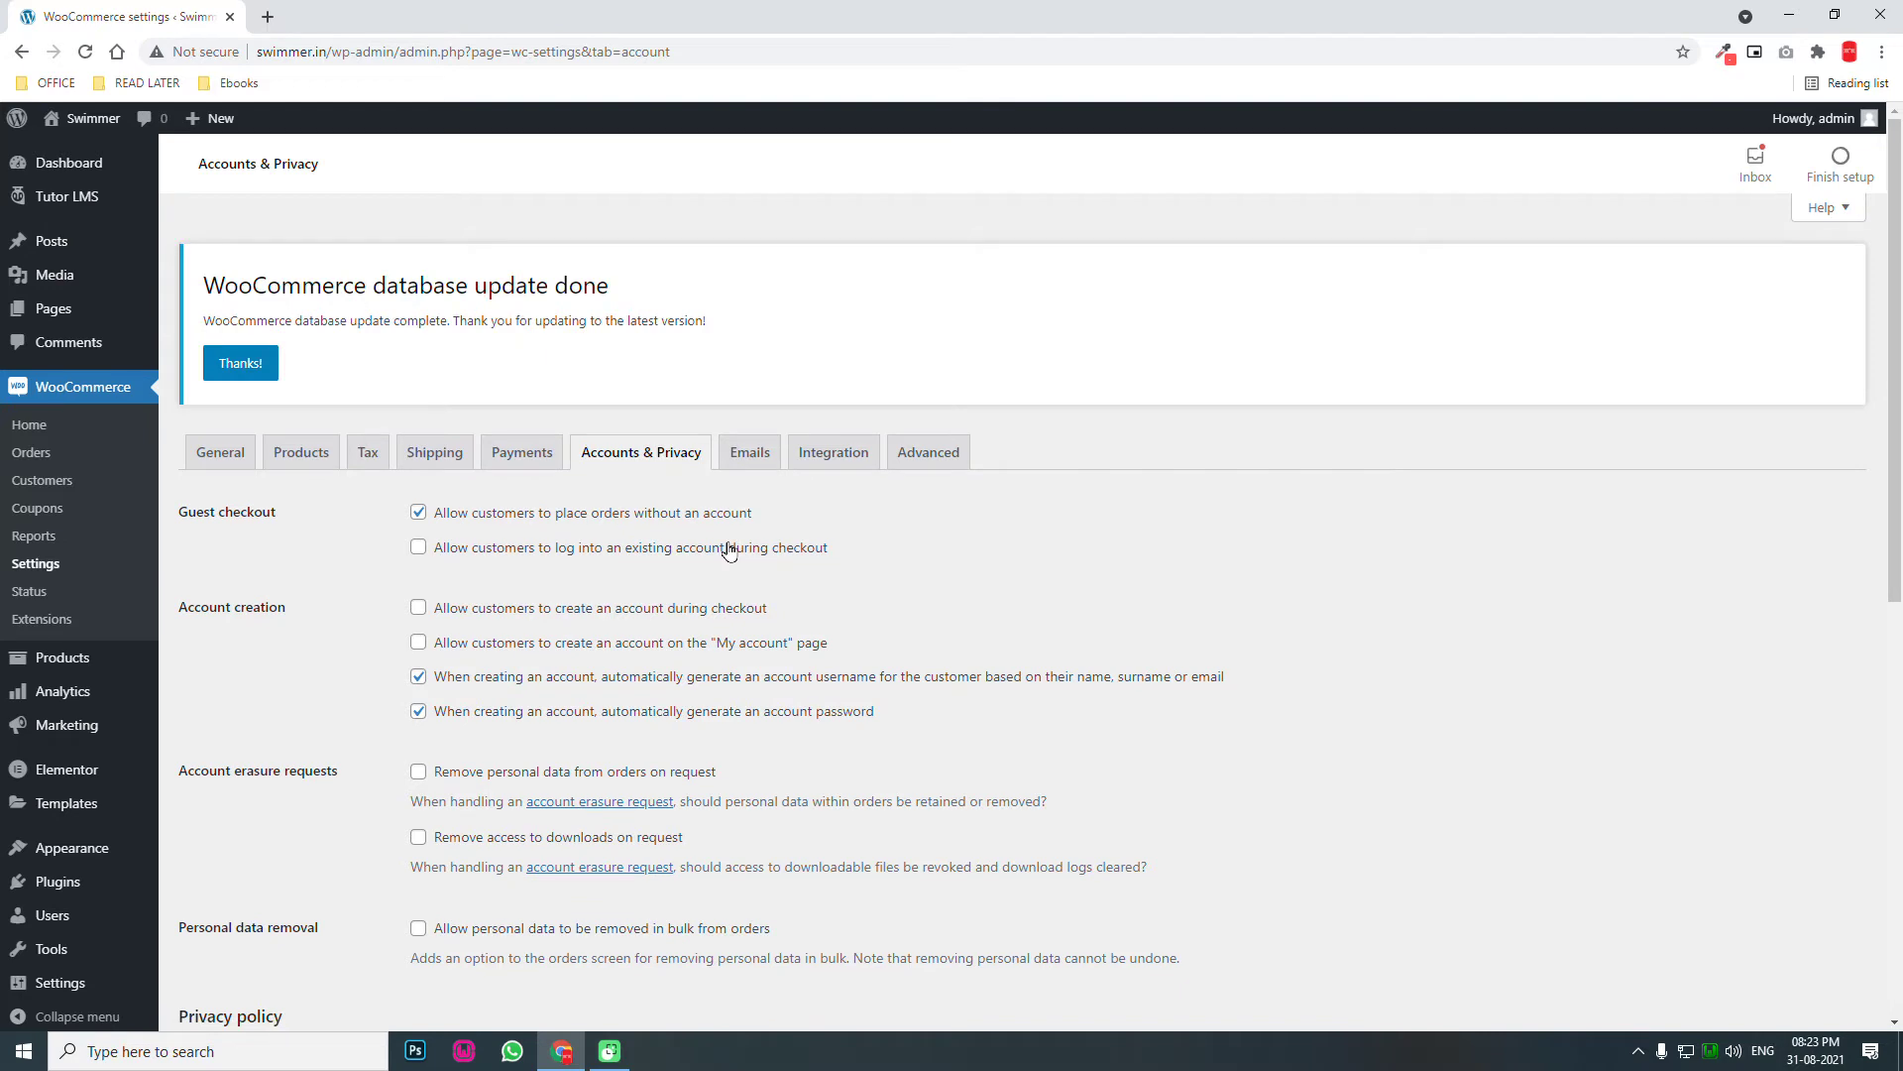
click(417, 512)
click(418, 548)
scroll(555, 560, down, 1)
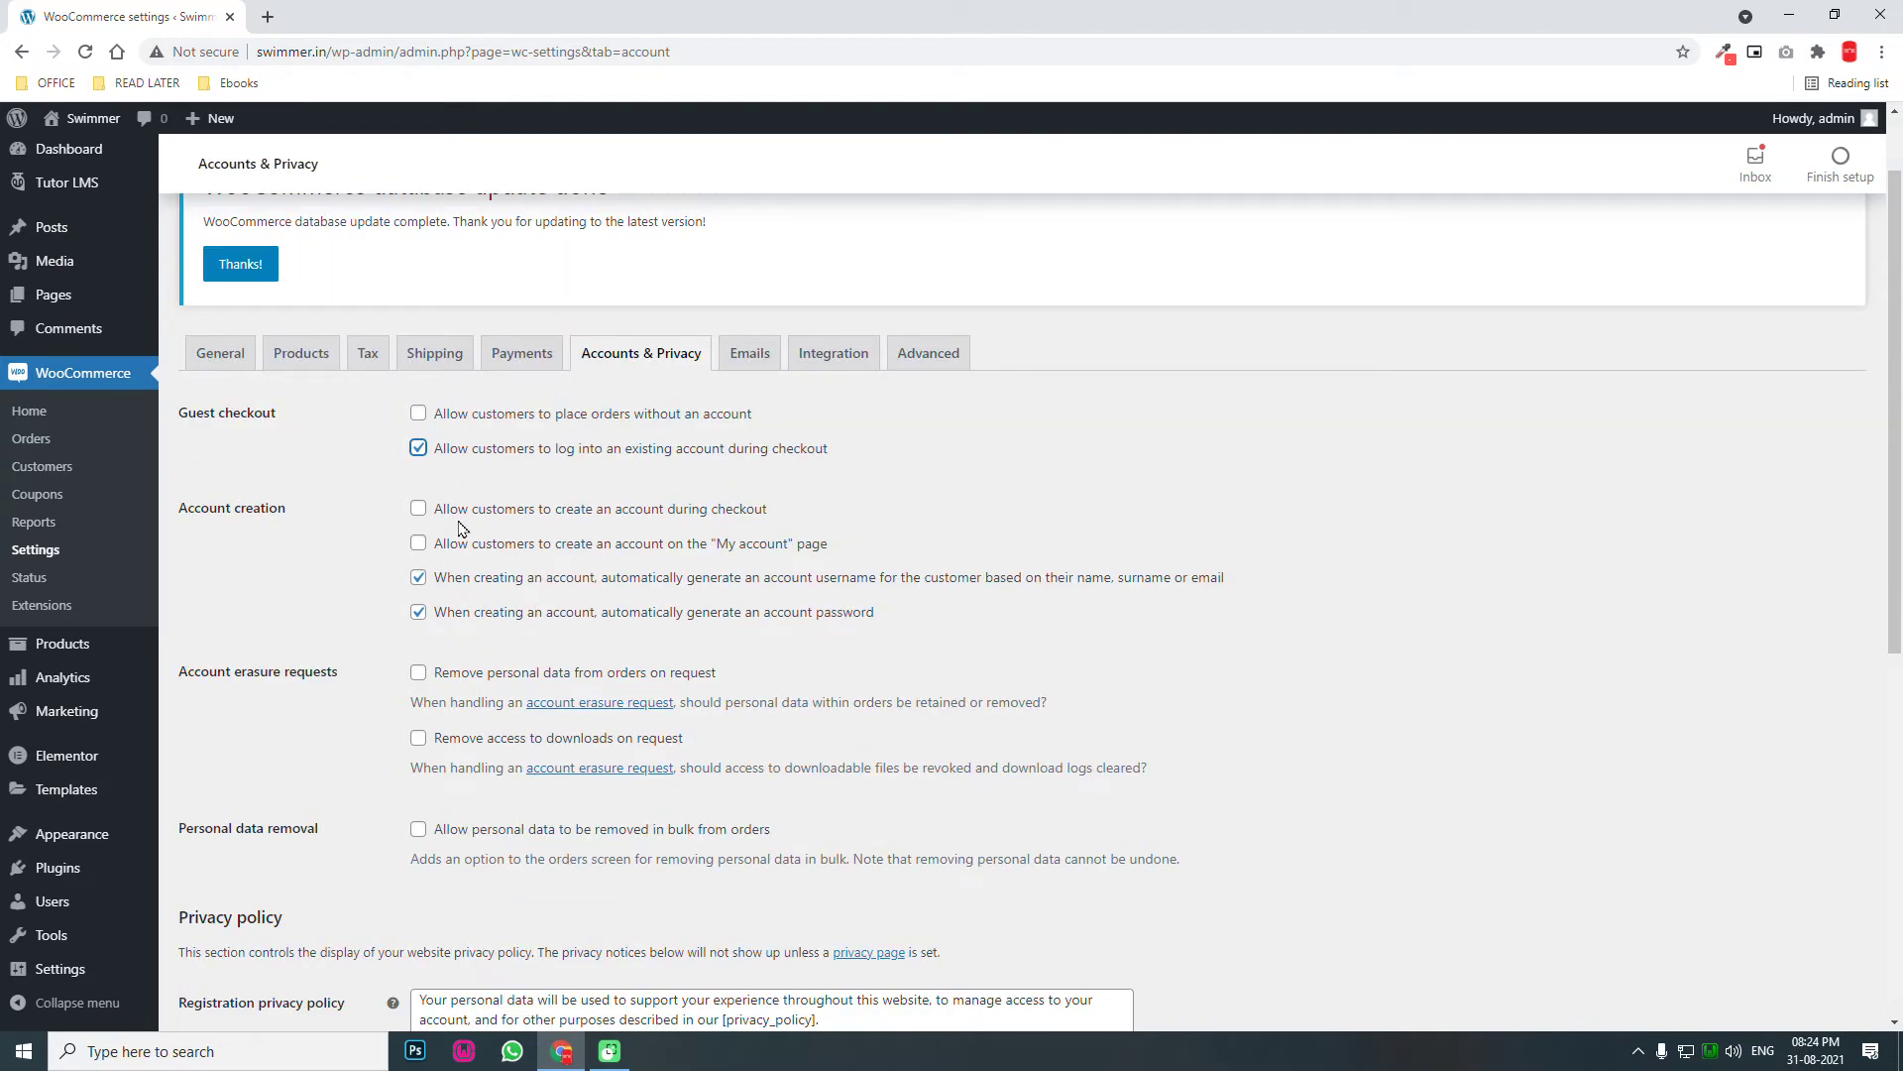
Allow customers to create an account during checkout and on the "My account" page, and save the changes.
click(514, 515)
click(623, 546)
scroll(627, 553, down, 2)
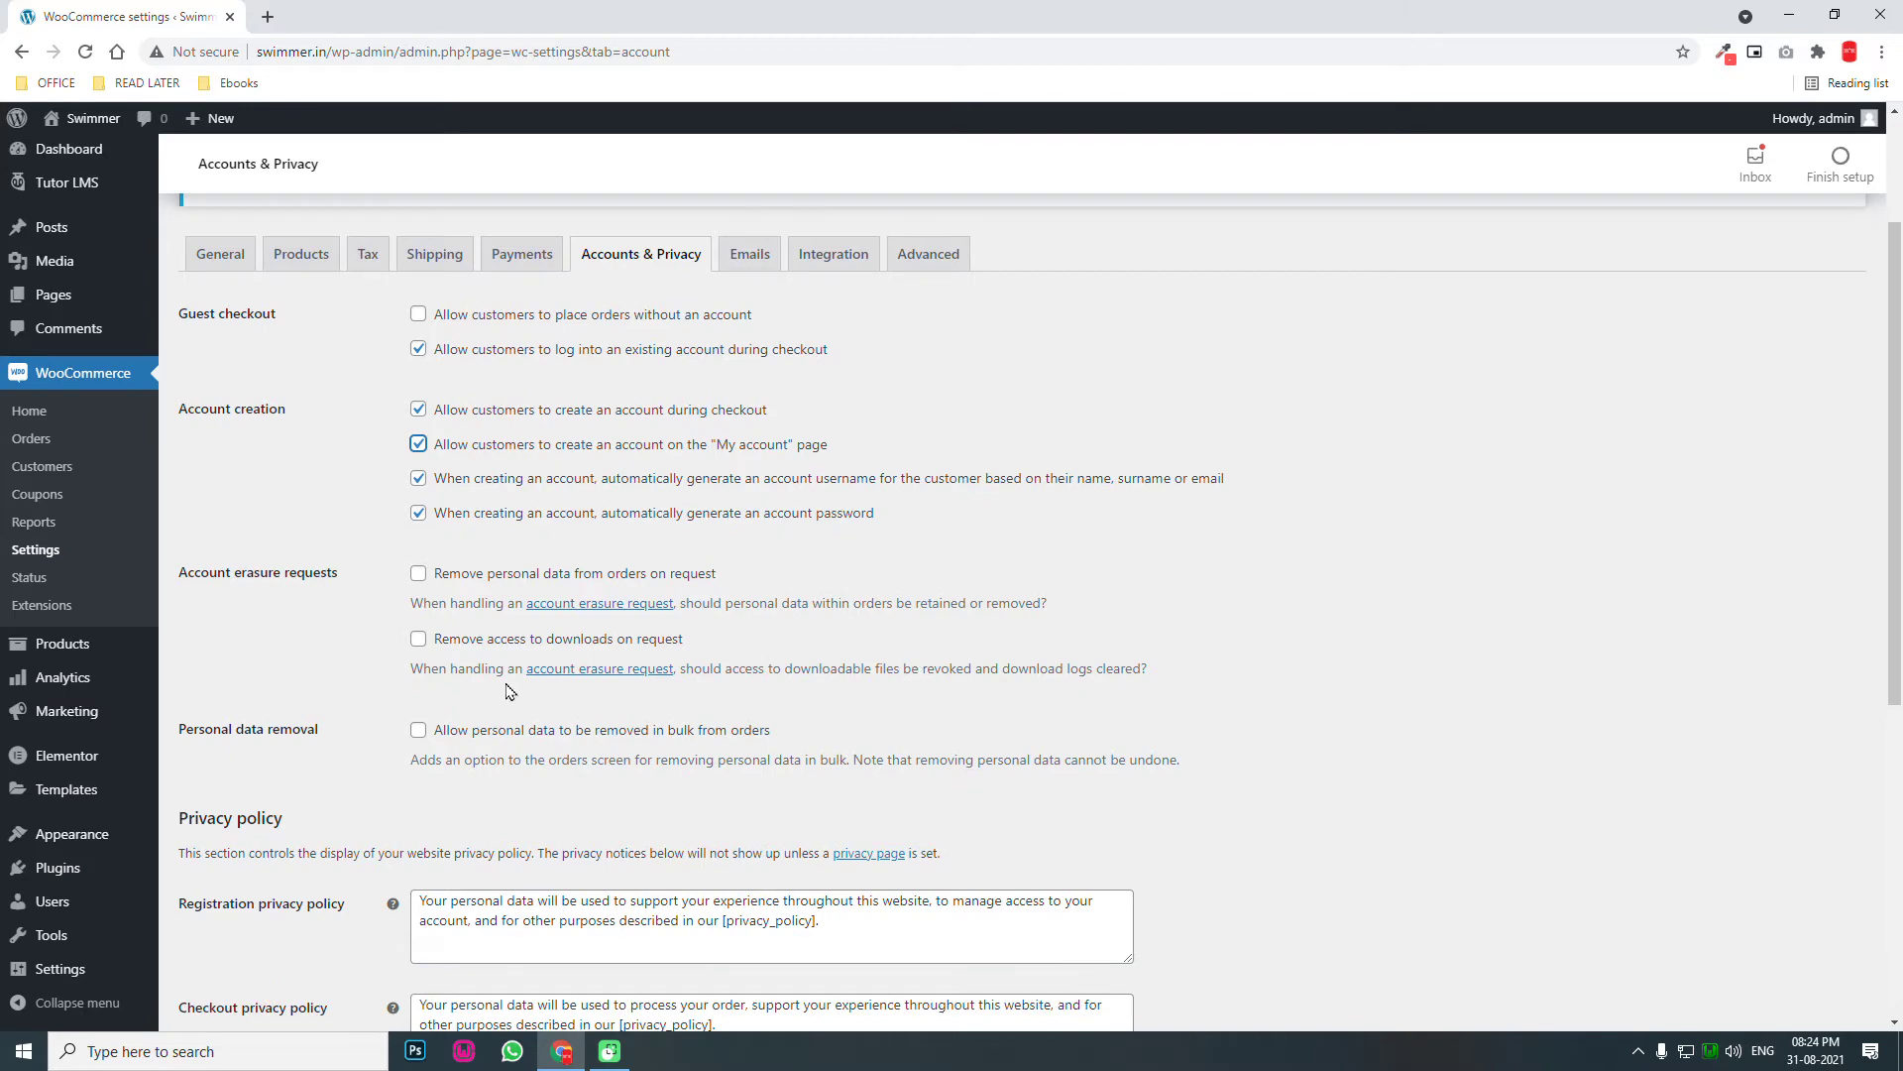
scroll(509, 691, down, 3)
scroll(441, 731, down, 2)
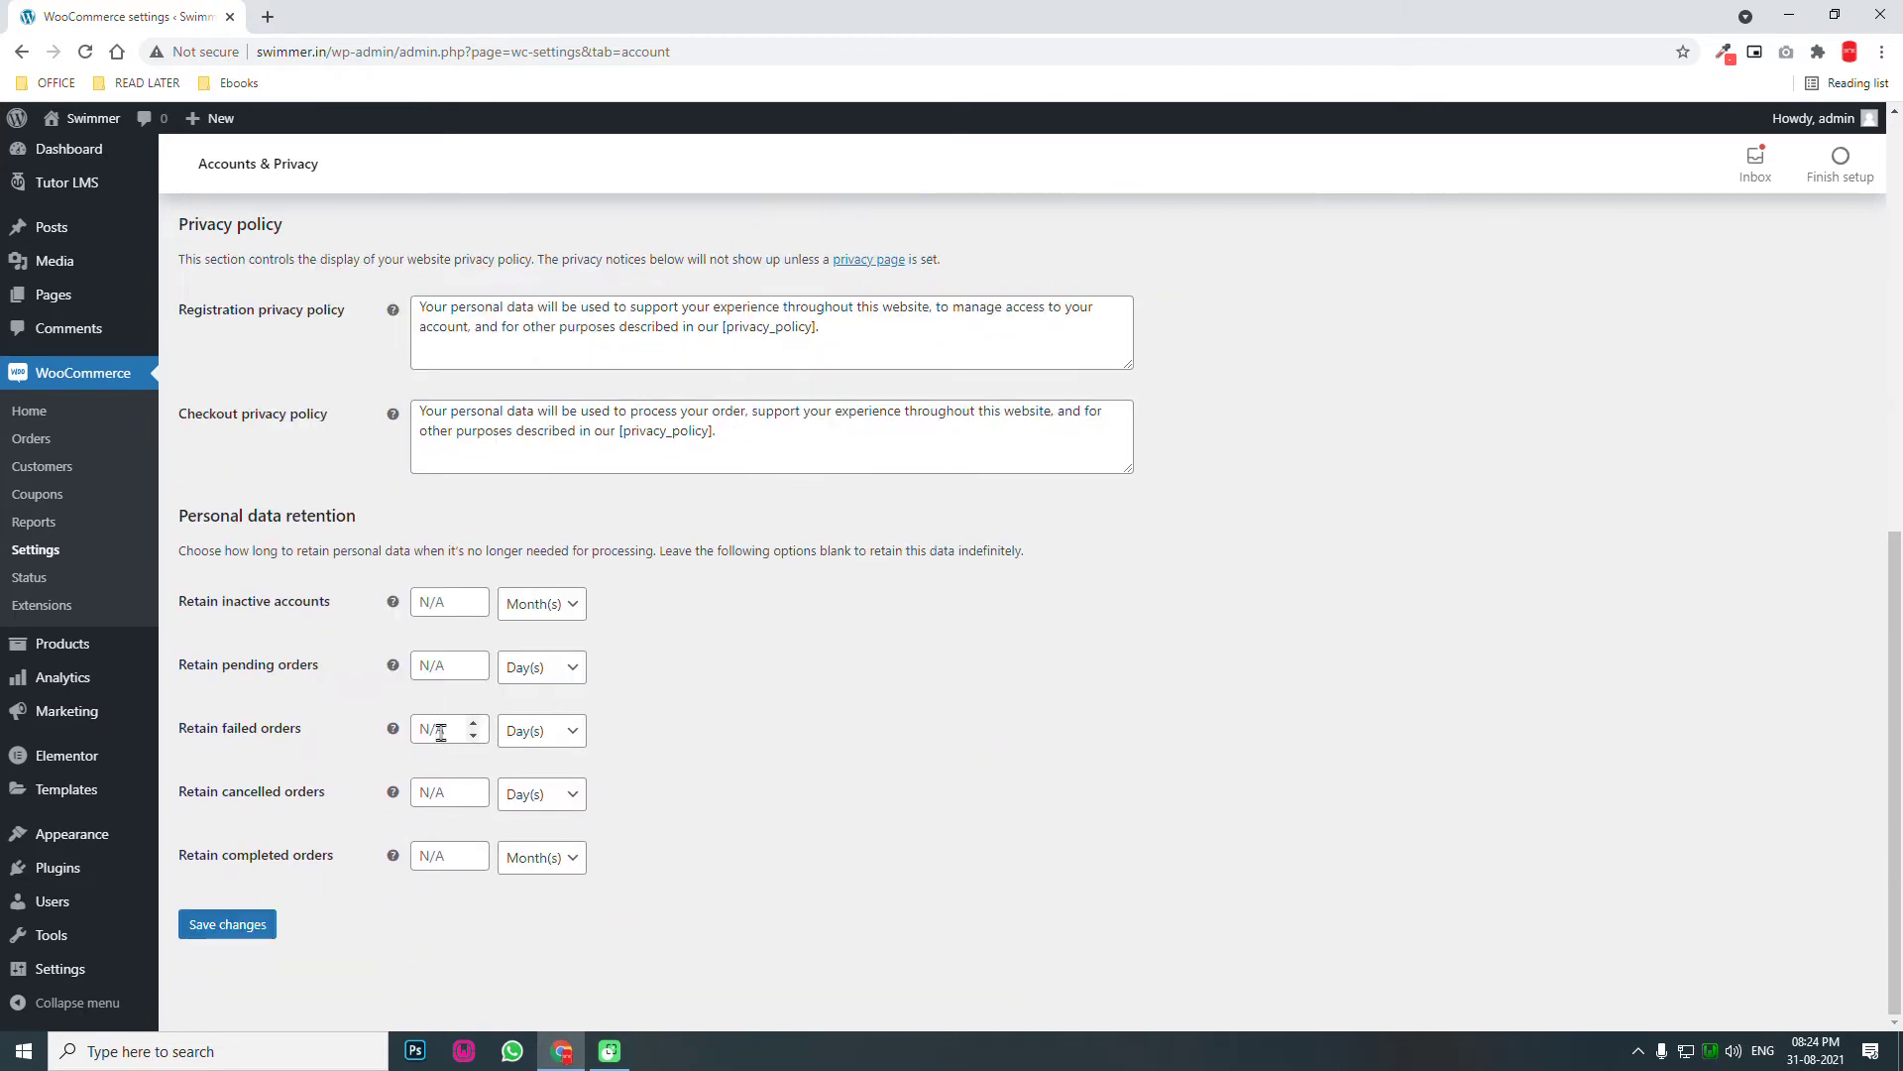
click(243, 923)
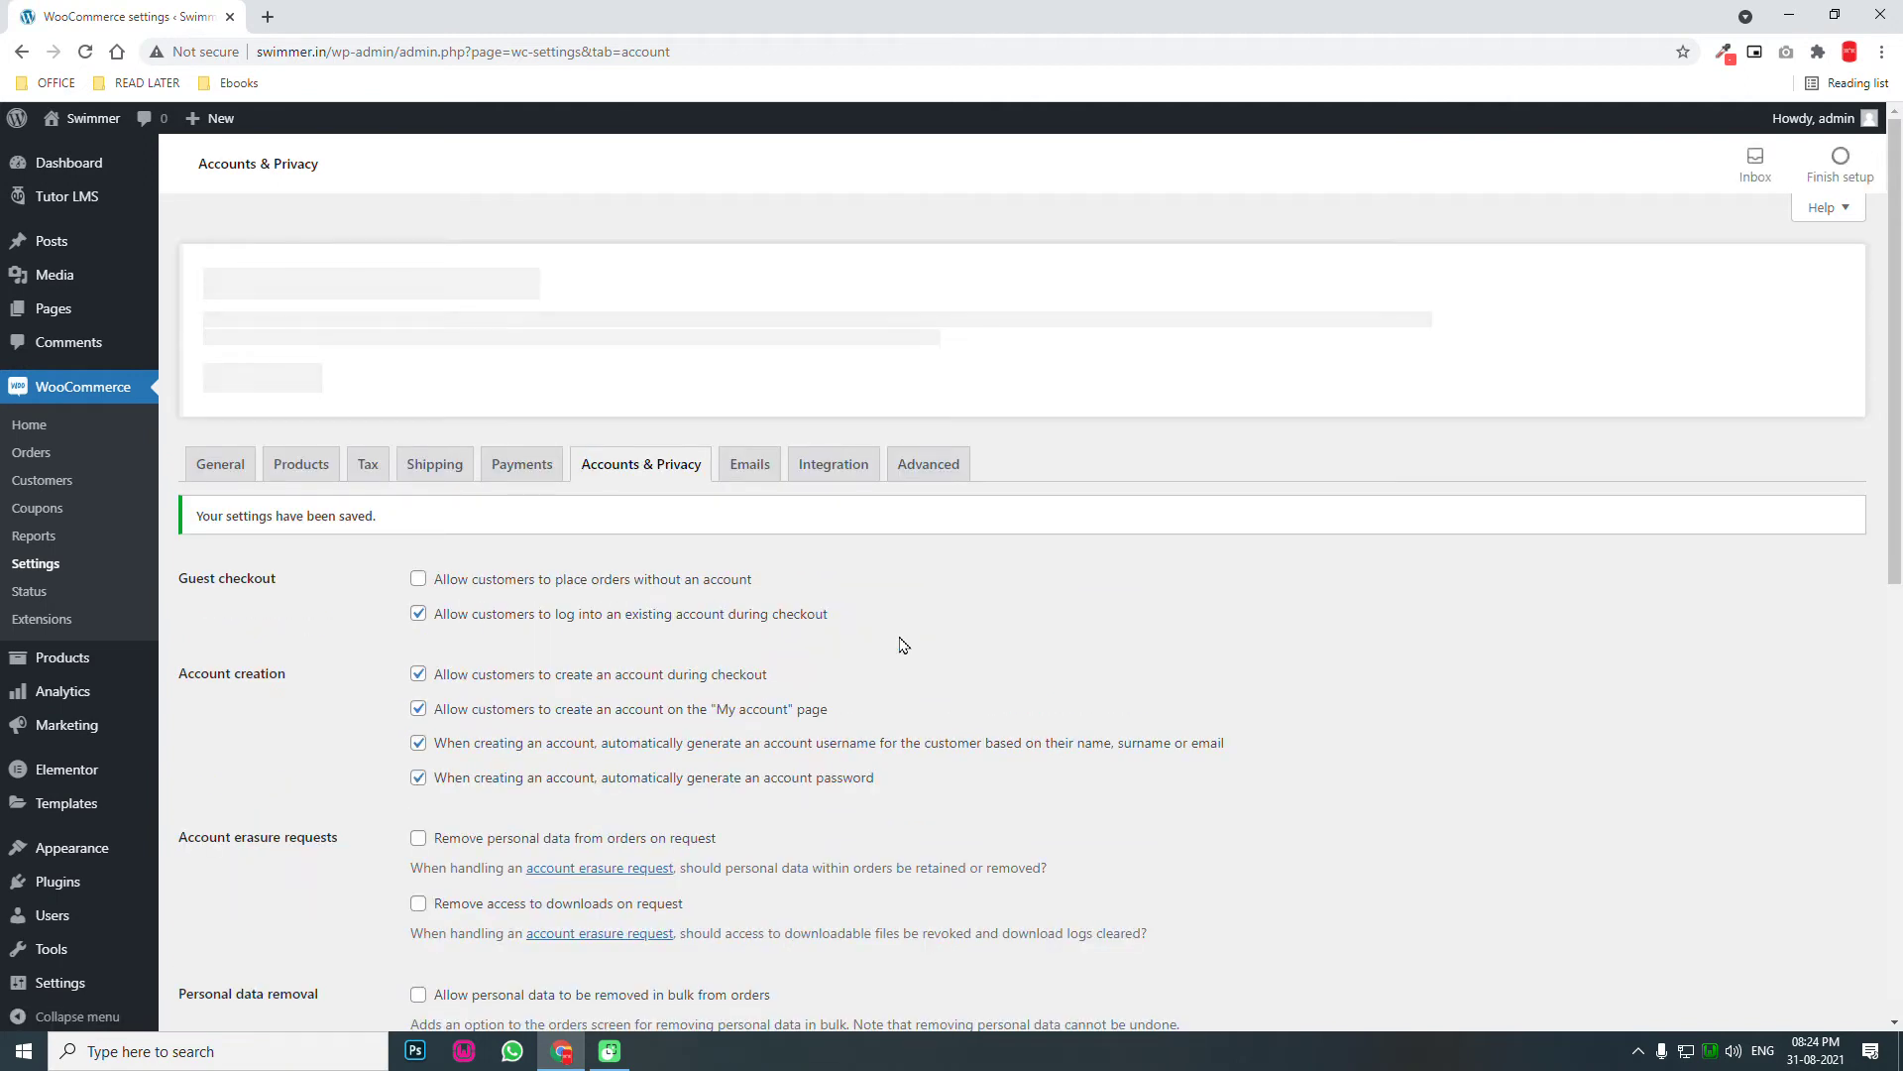
Review the email notifications list and the MaxMind Geolocation integration settings.
click(757, 476)
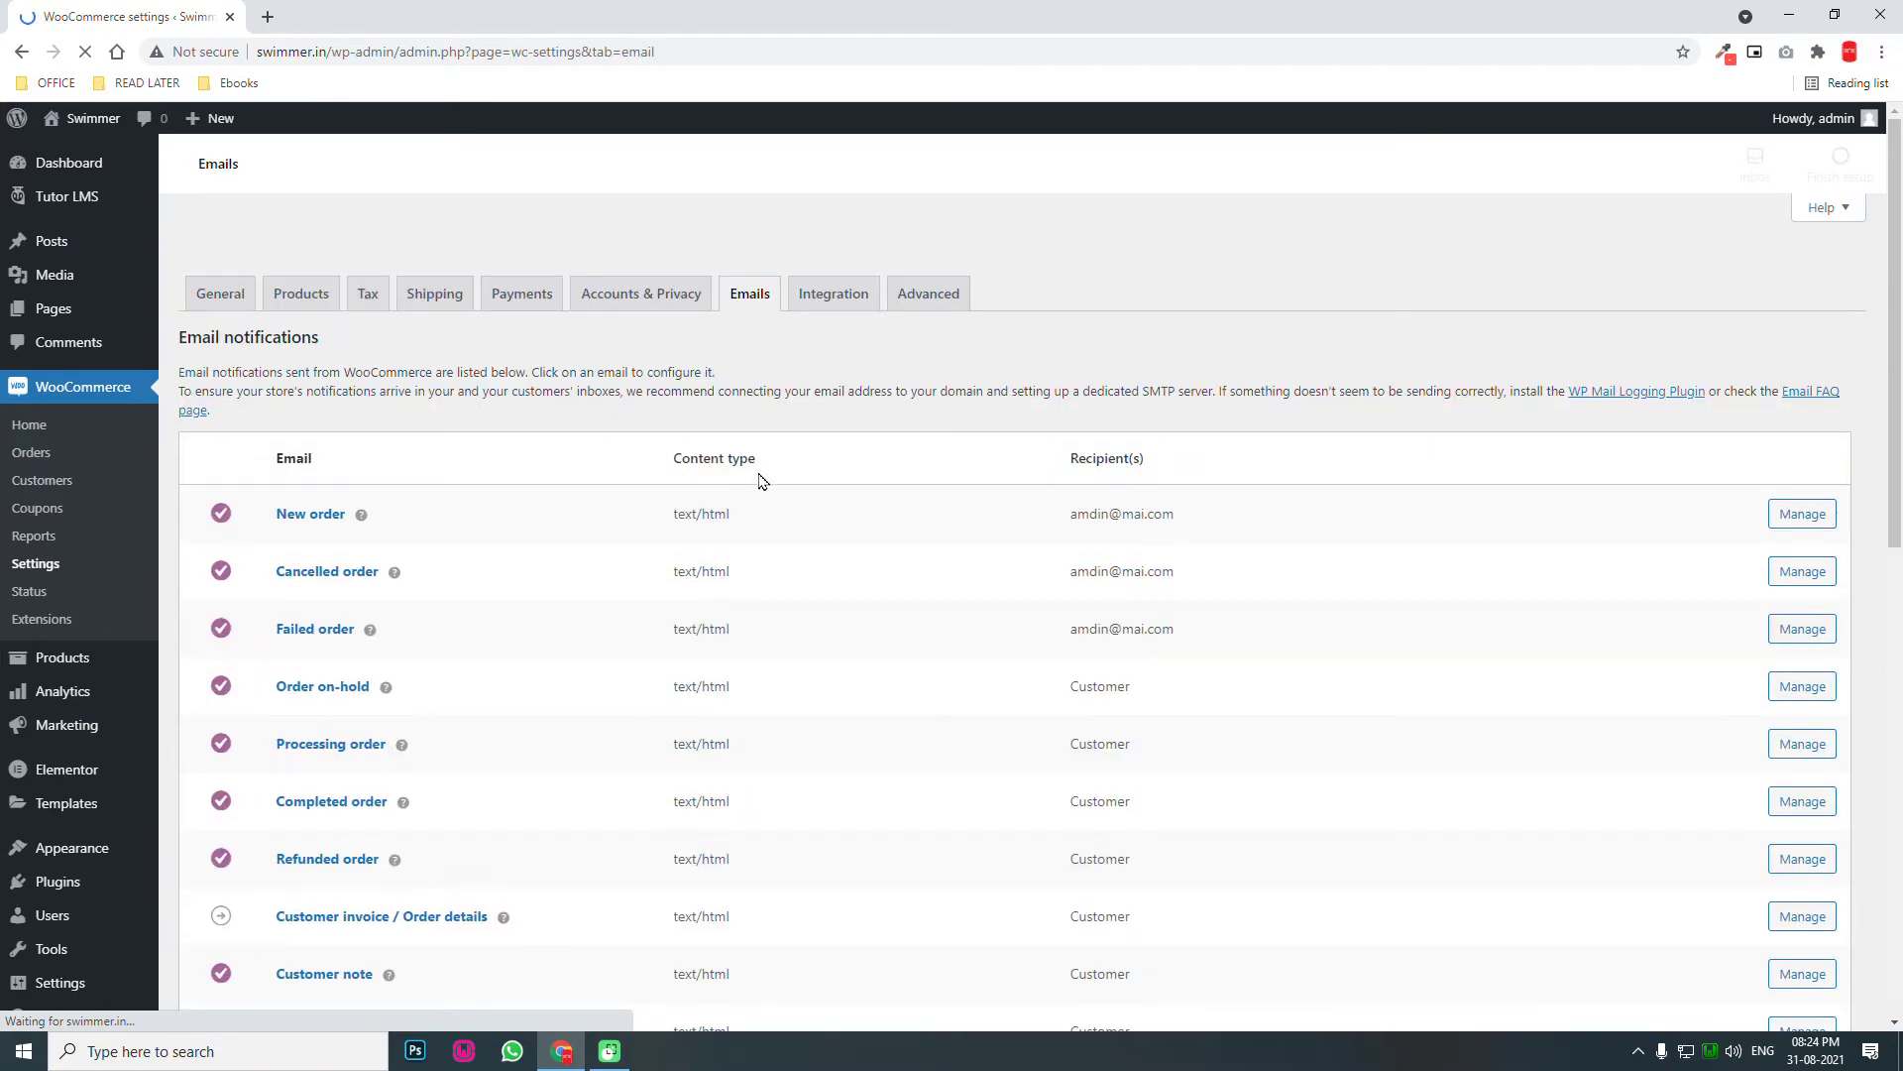
scroll(761, 481, down, 2)
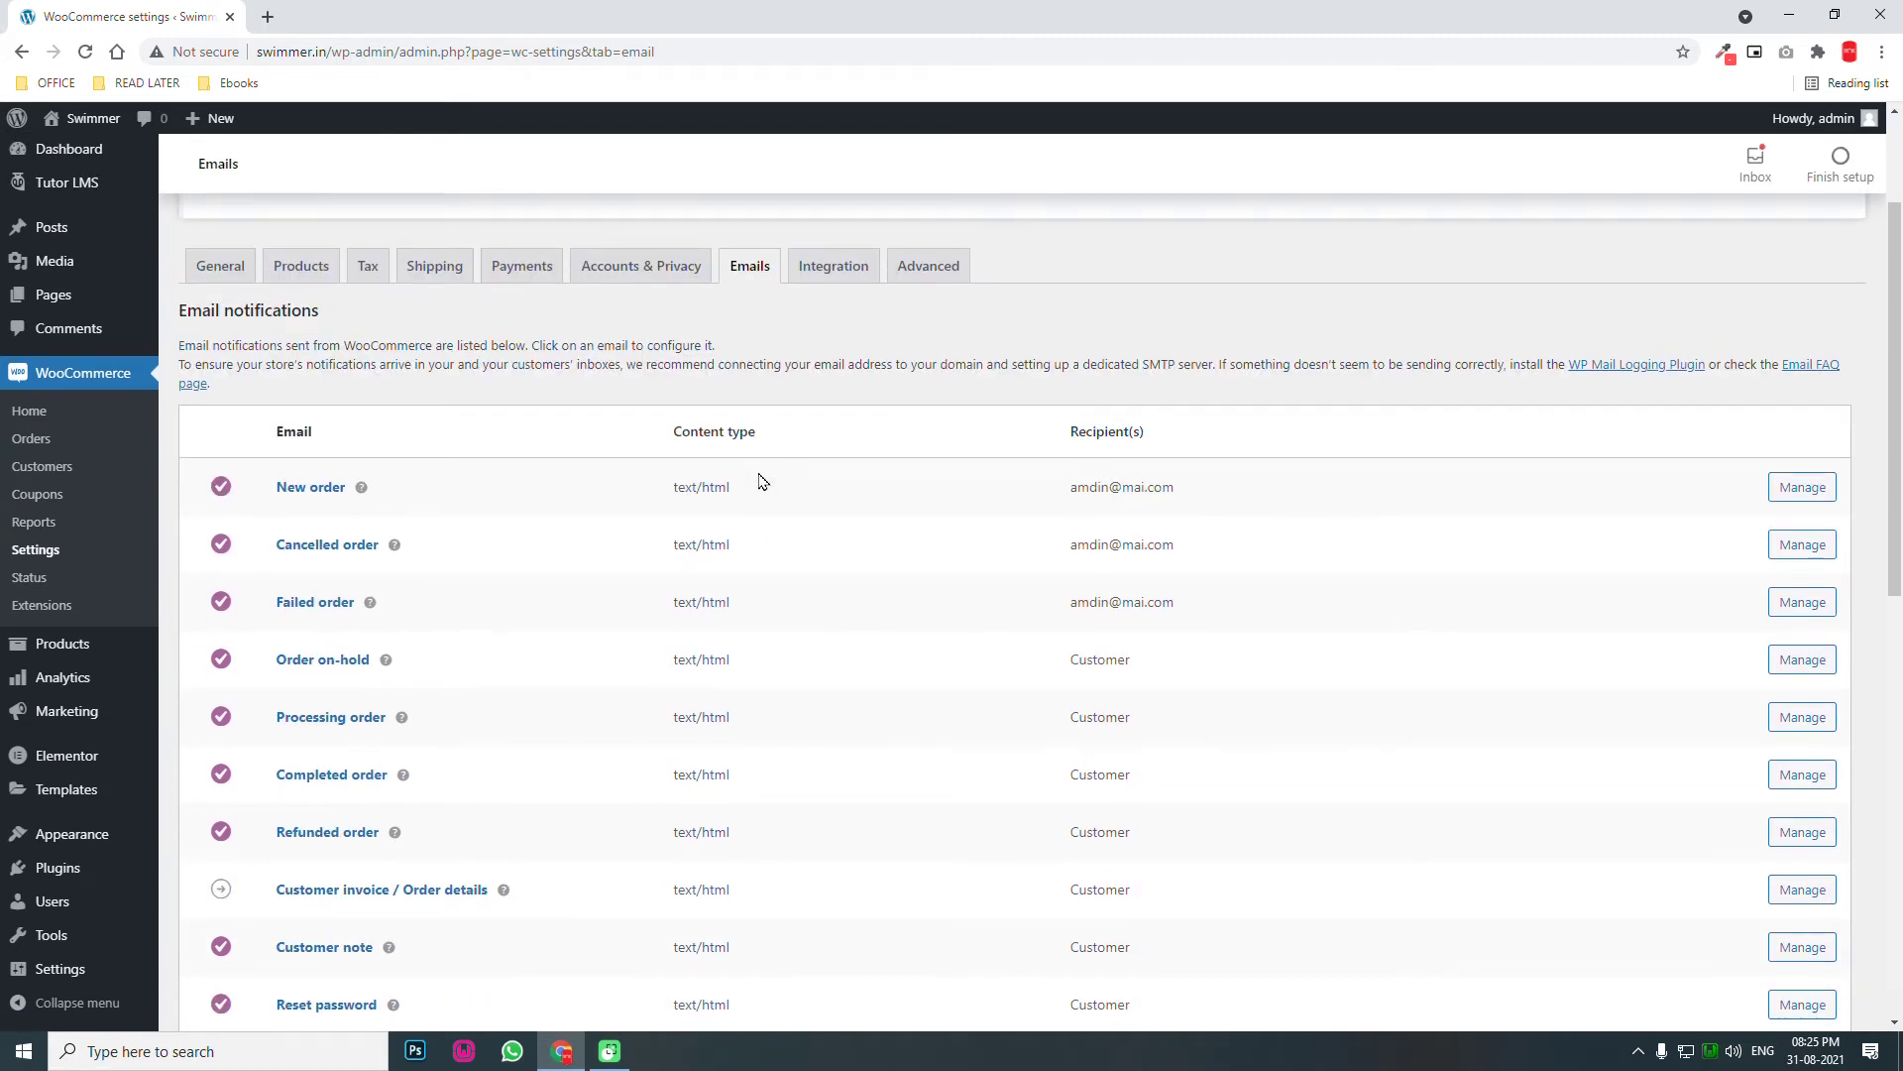
scroll(761, 480, down, 2)
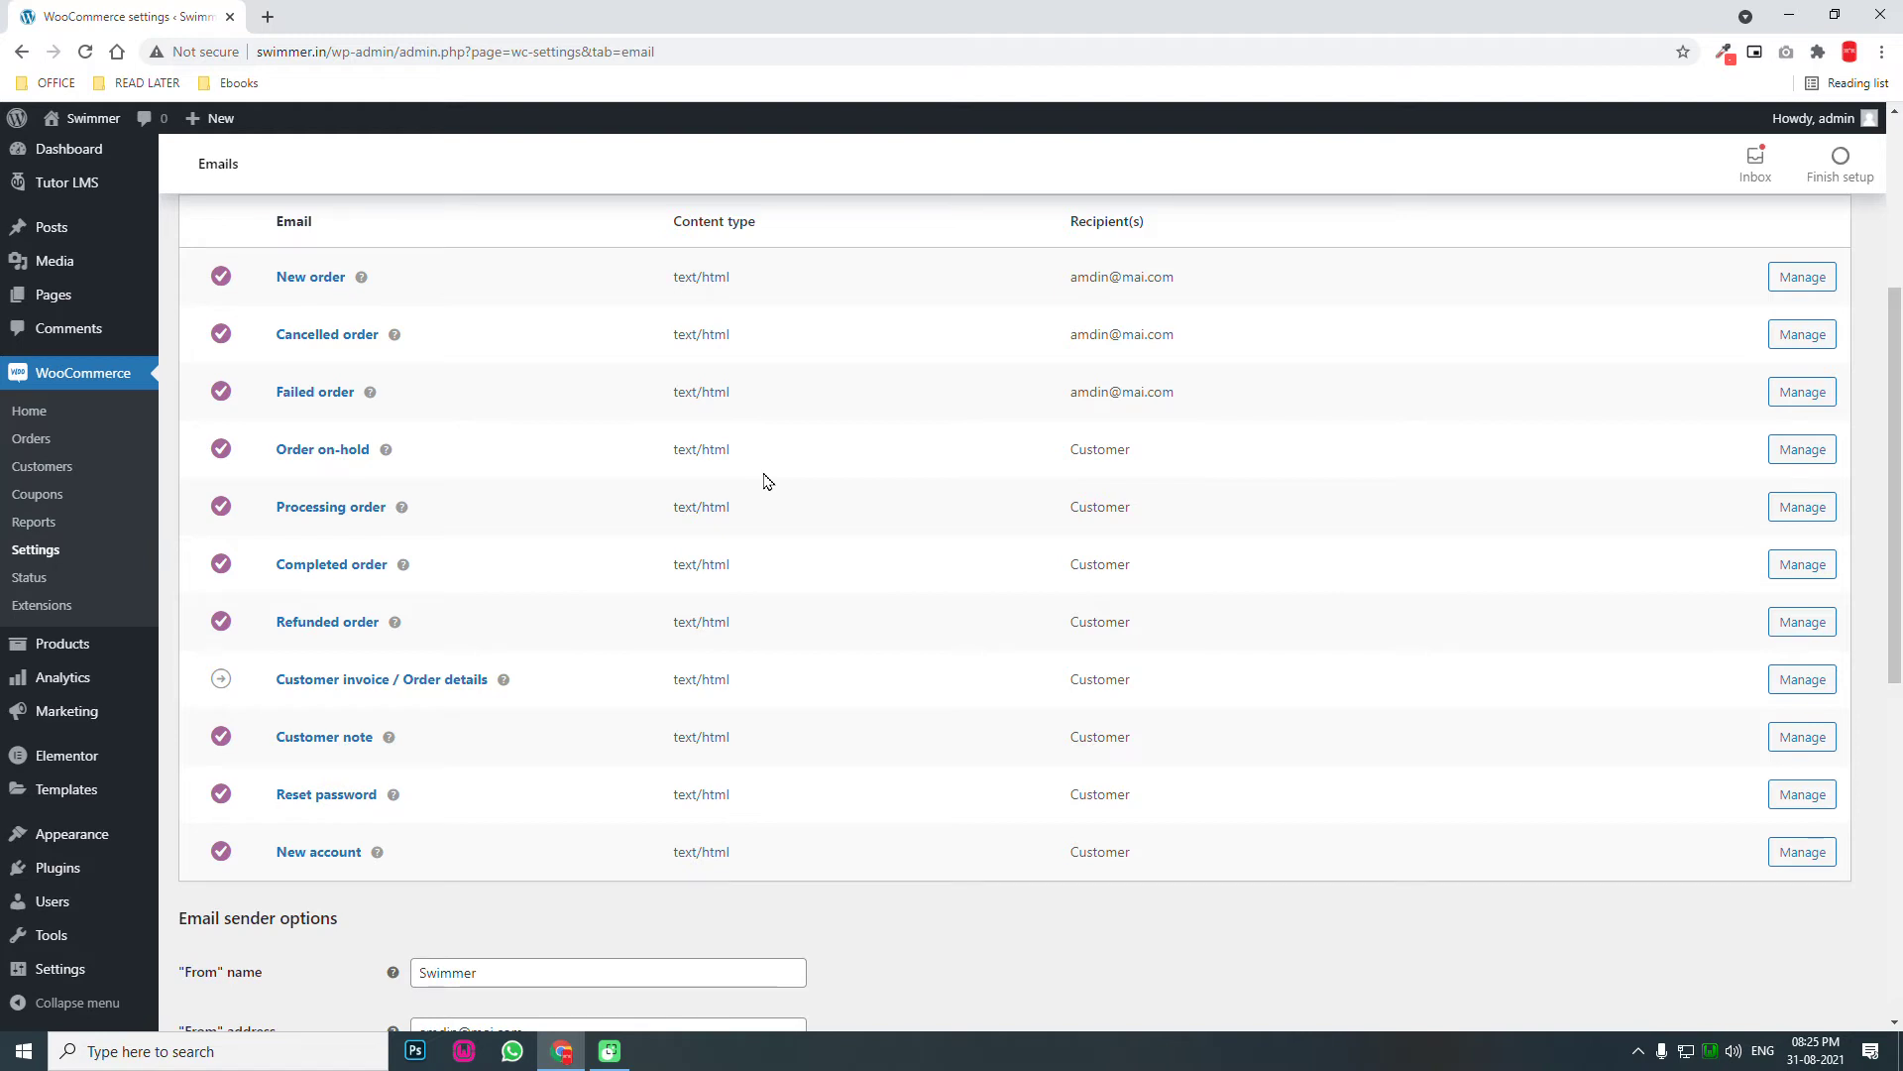
scroll(766, 481, down, 1)
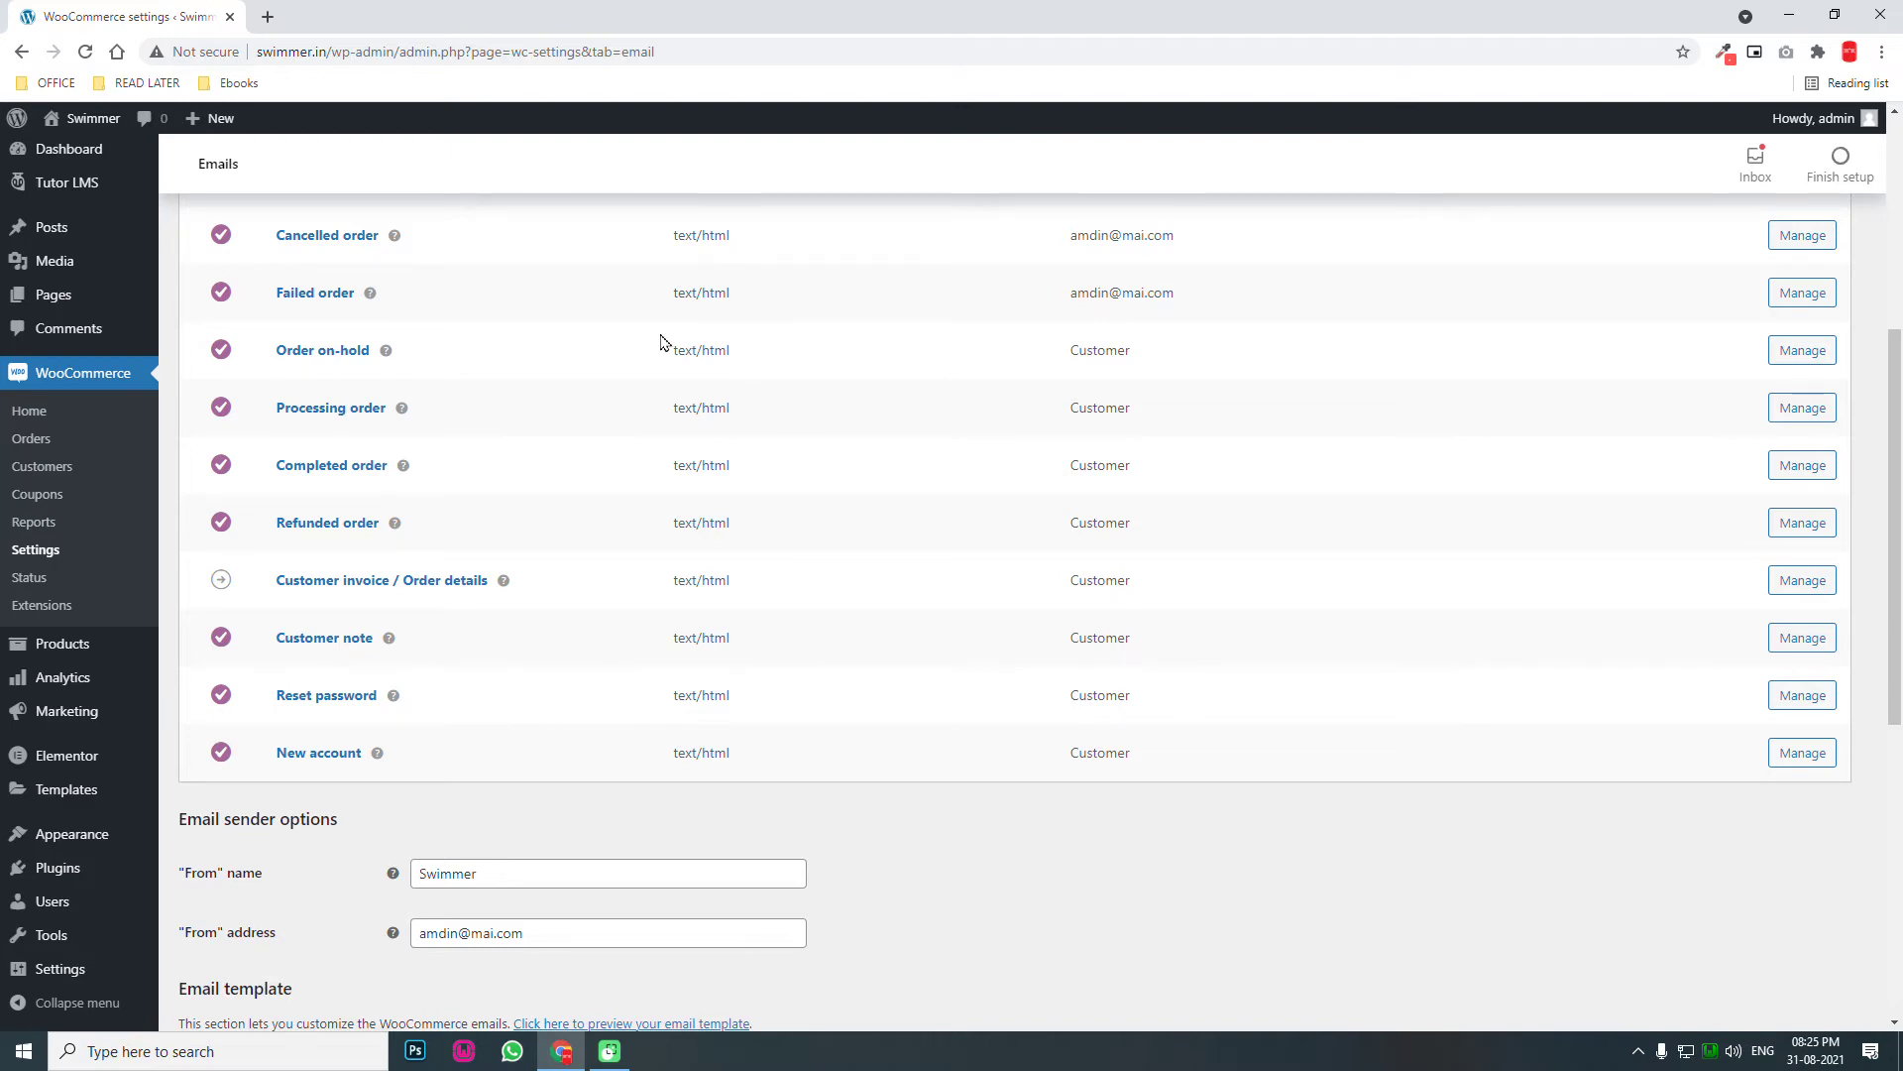
scroll(727, 436, up, 2)
scroll(727, 436, up, 3)
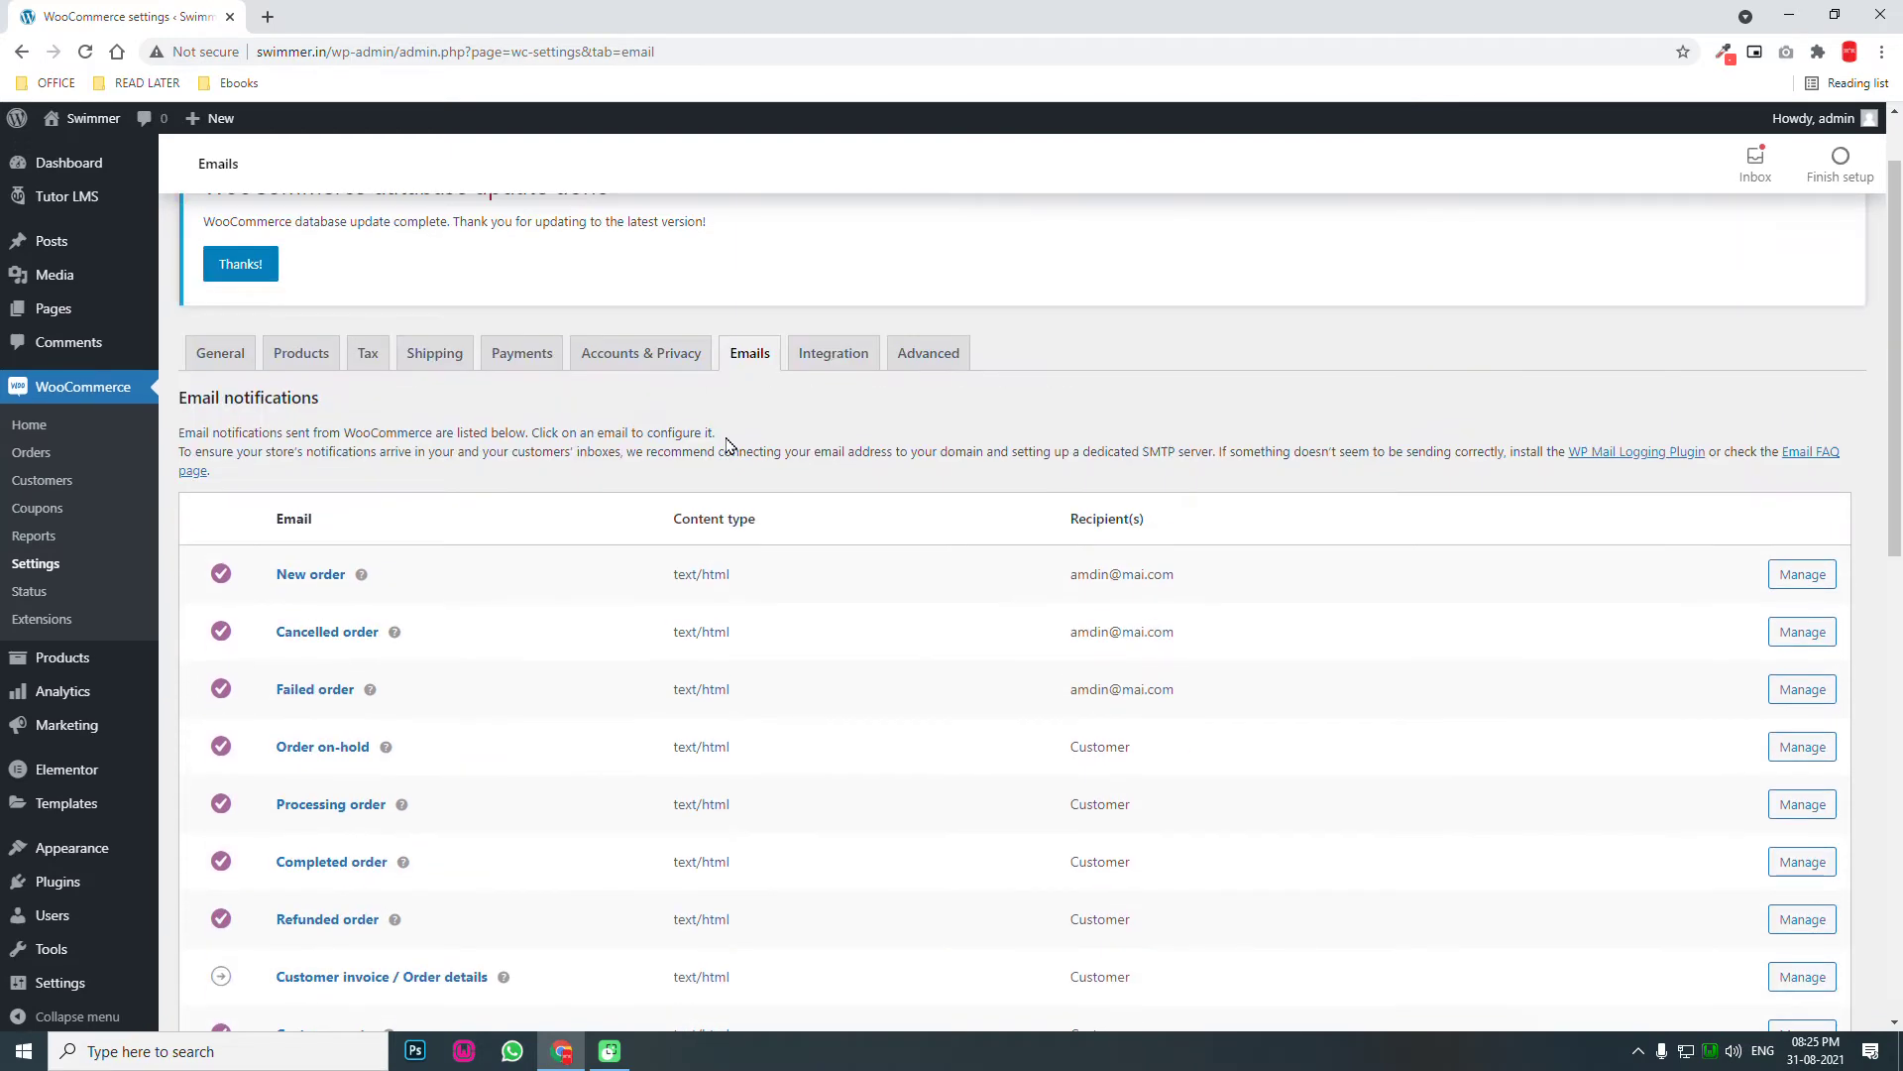
click(833, 355)
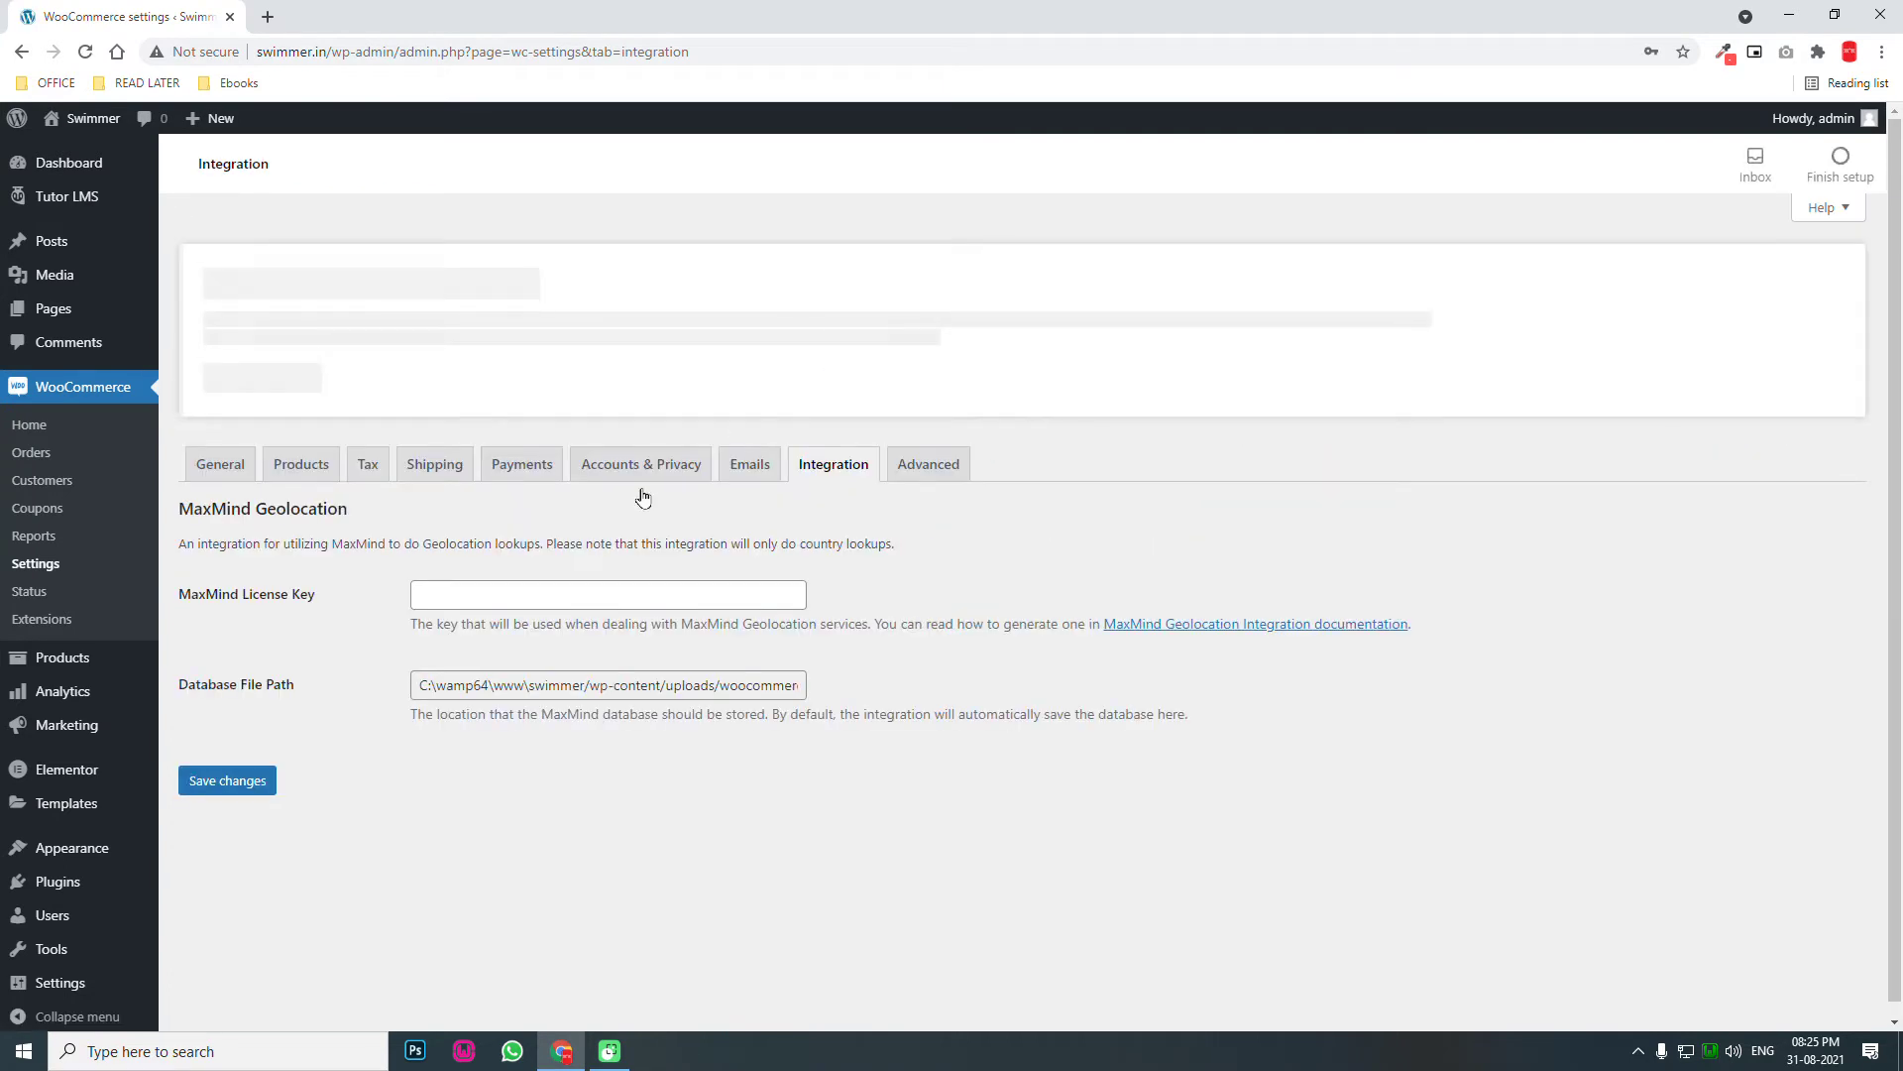
click(577, 596)
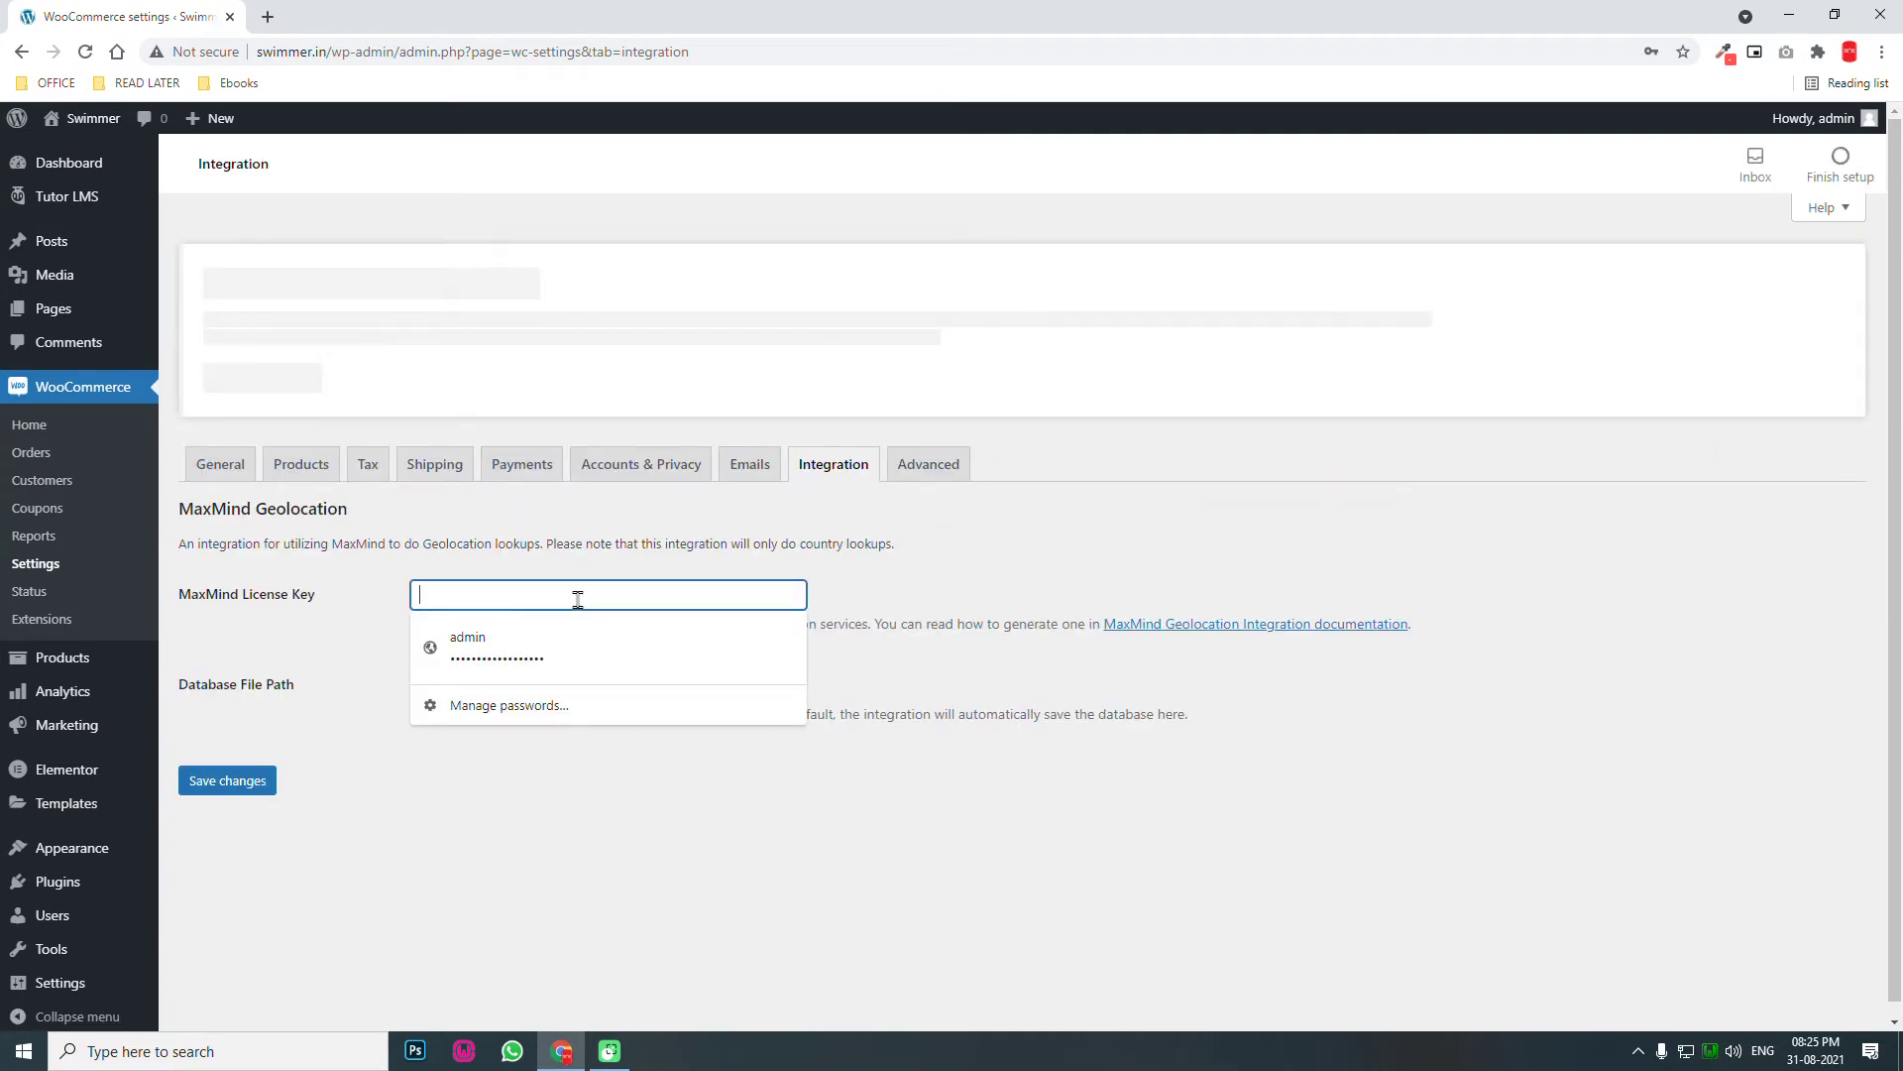
click(533, 571)
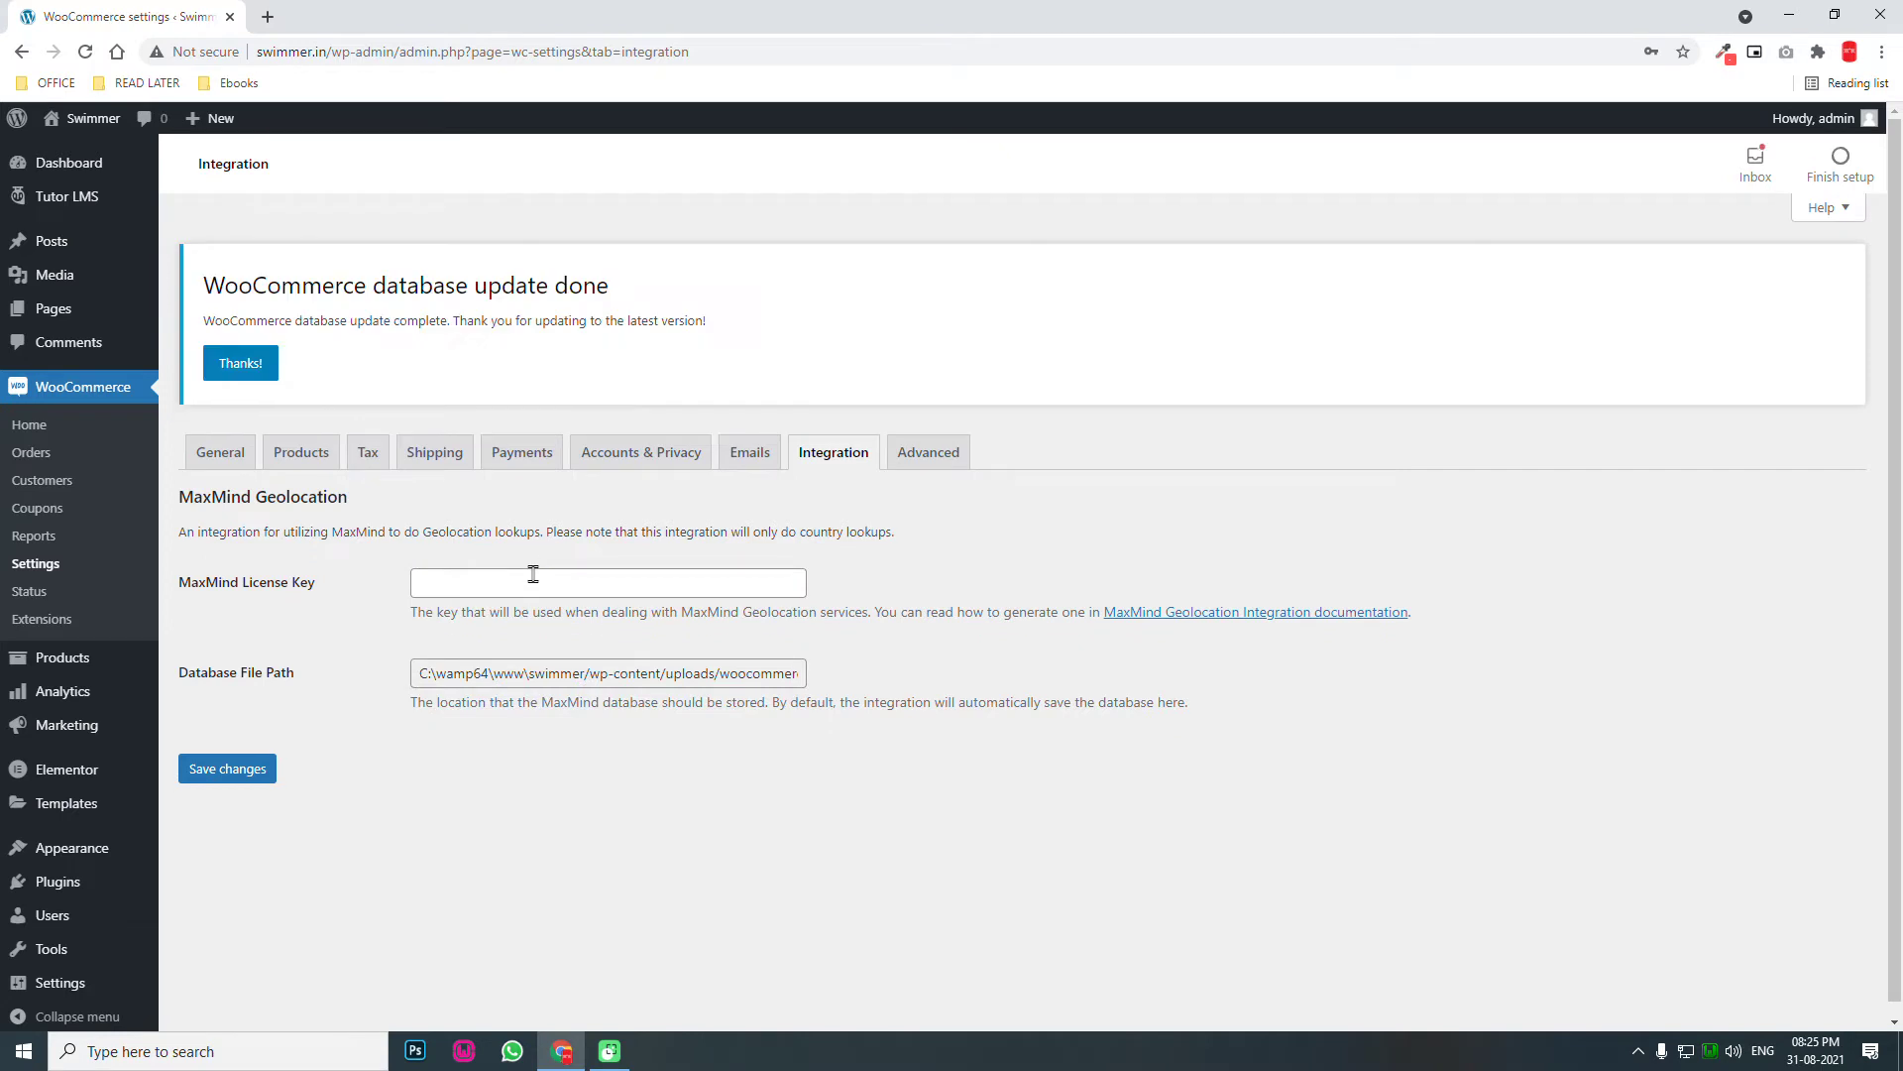
click(534, 574)
Review the page setup, checkout endpoints and account endpoints in the advanced settings and save them.
click(949, 454)
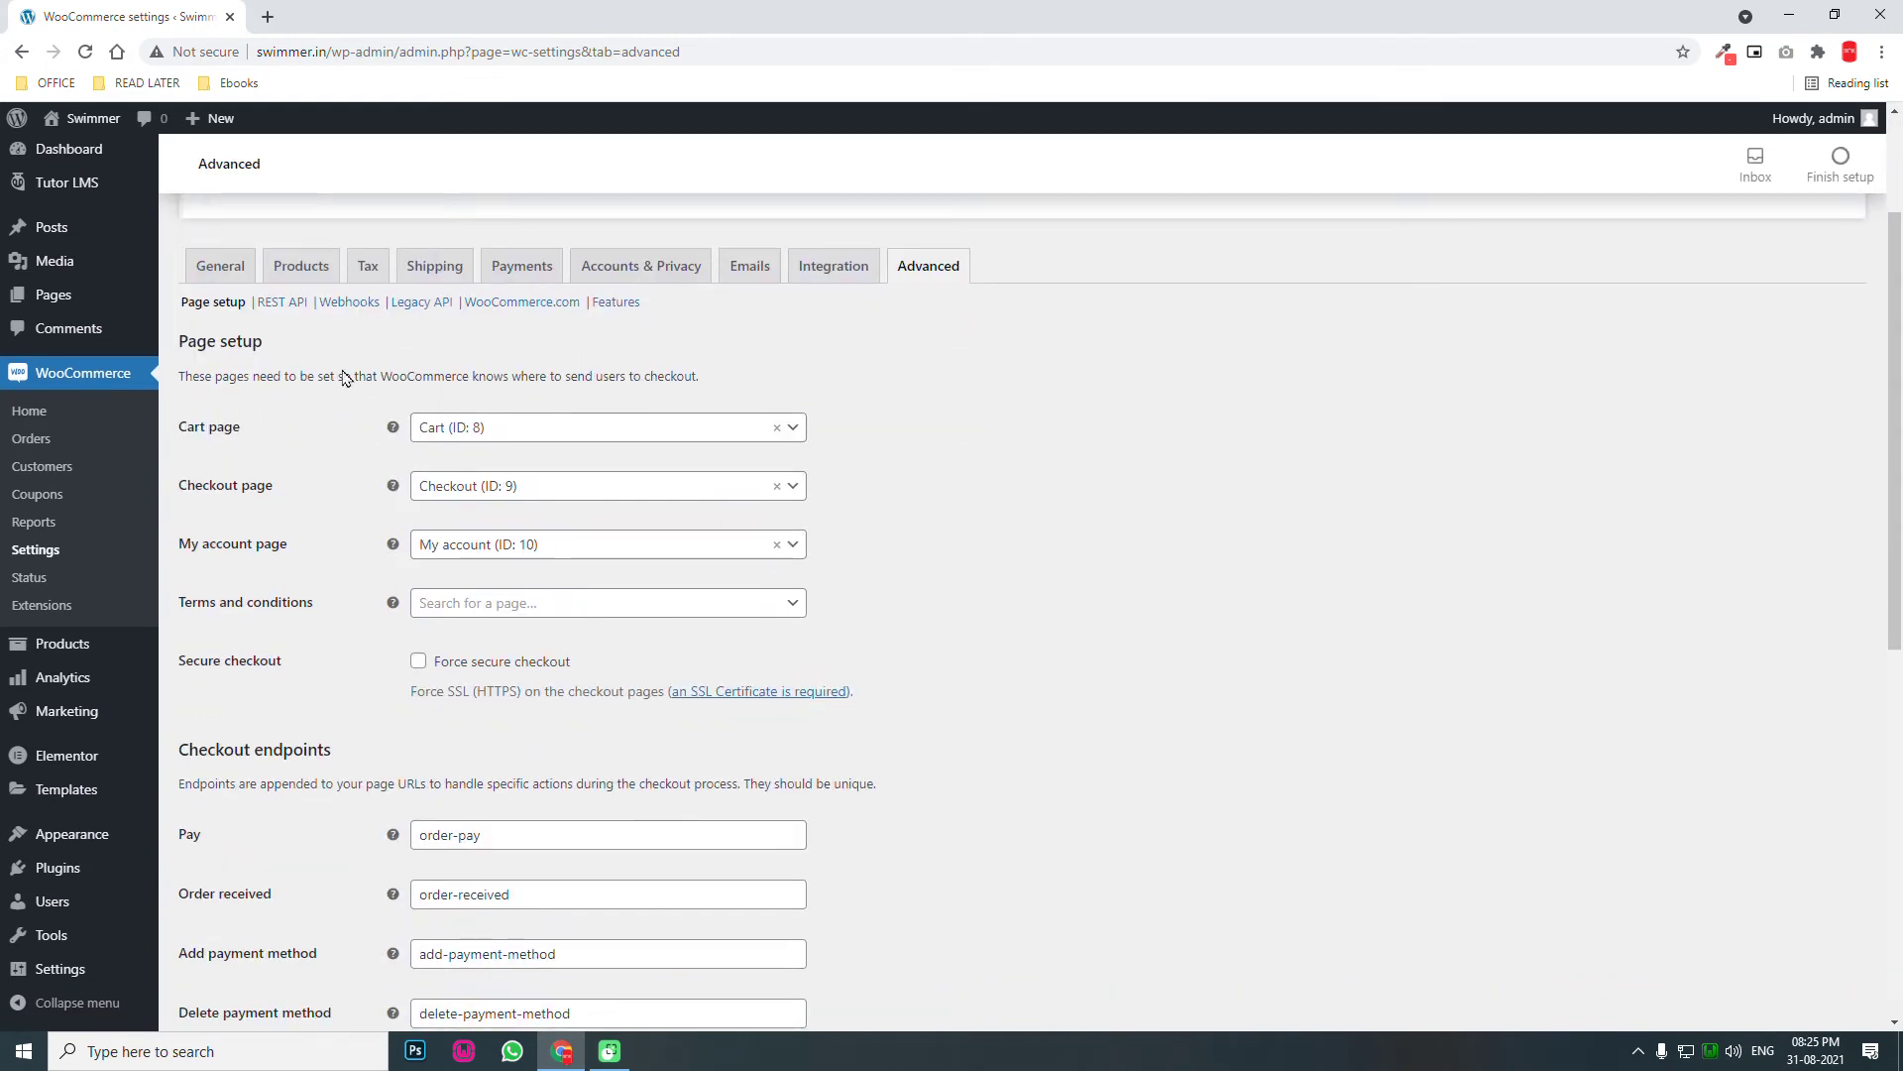
click(545, 608)
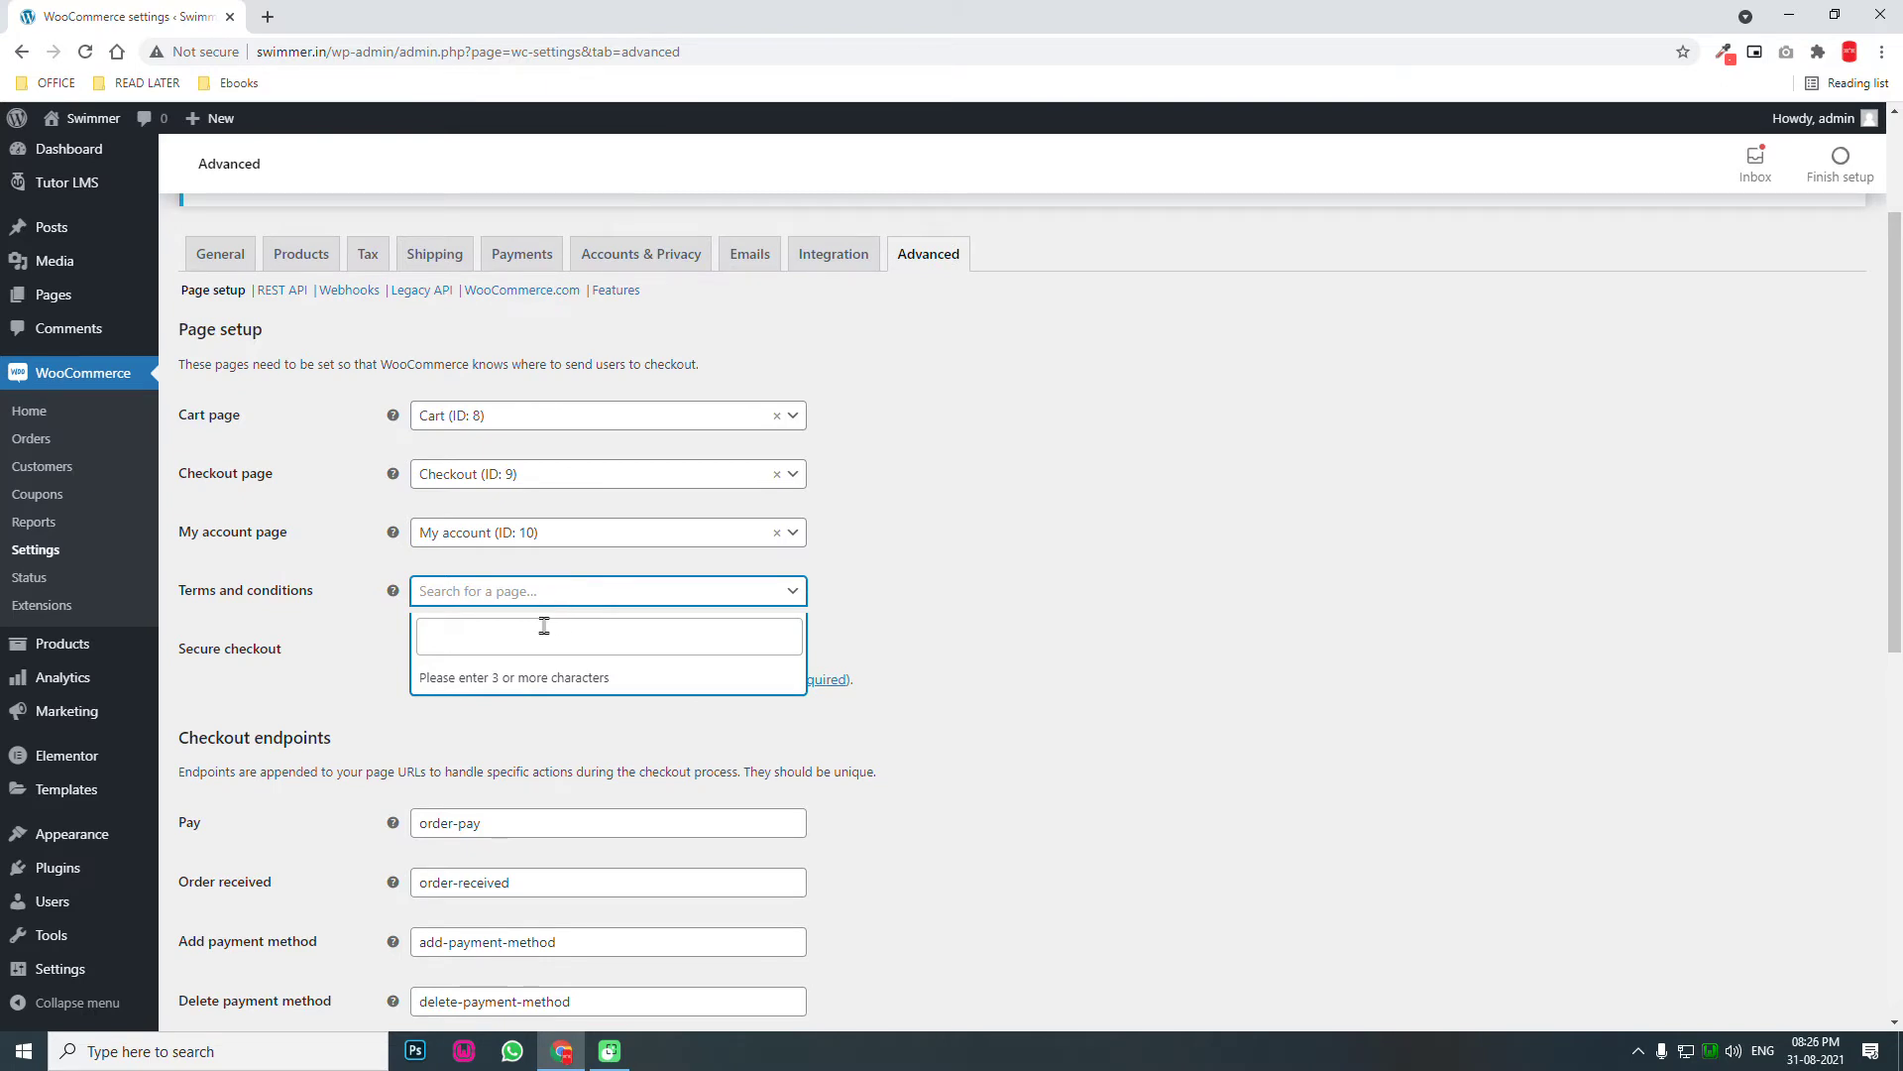
click(545, 625)
click(1076, 536)
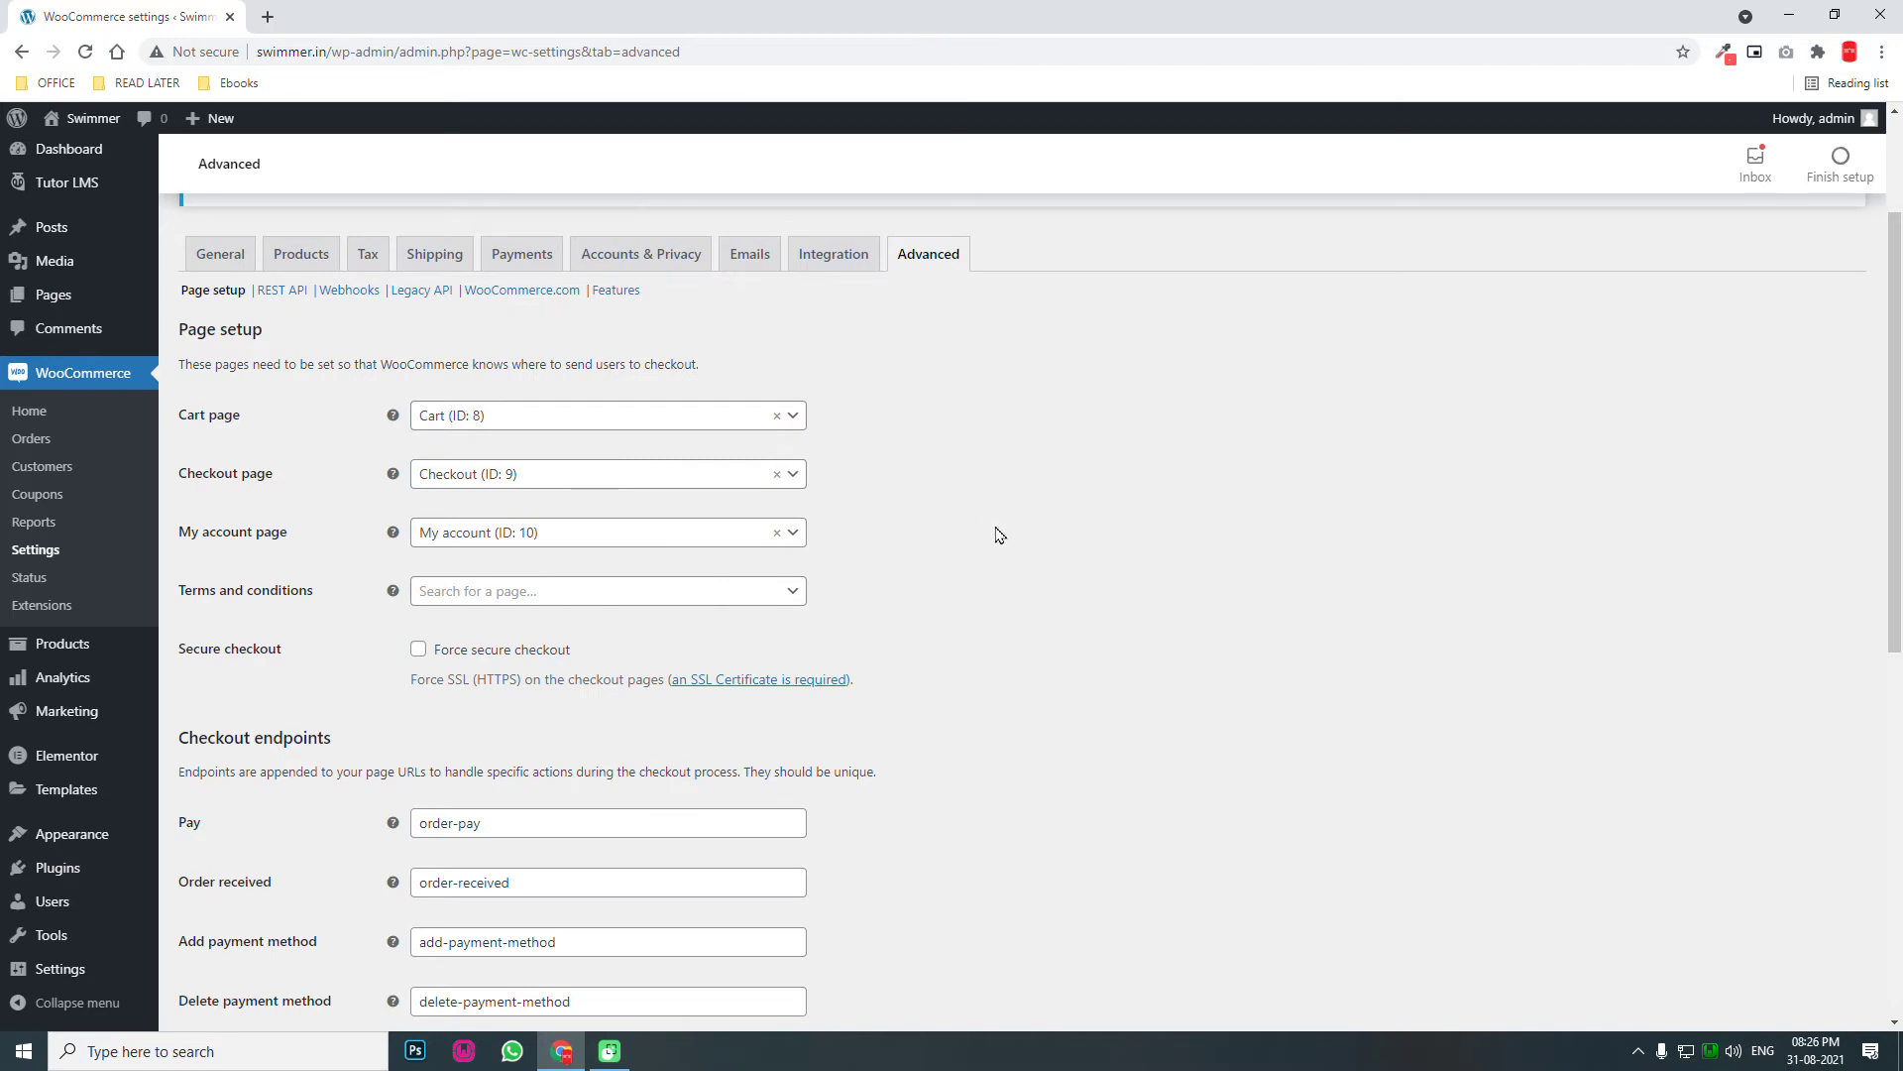
scroll(1000, 536, down, 2)
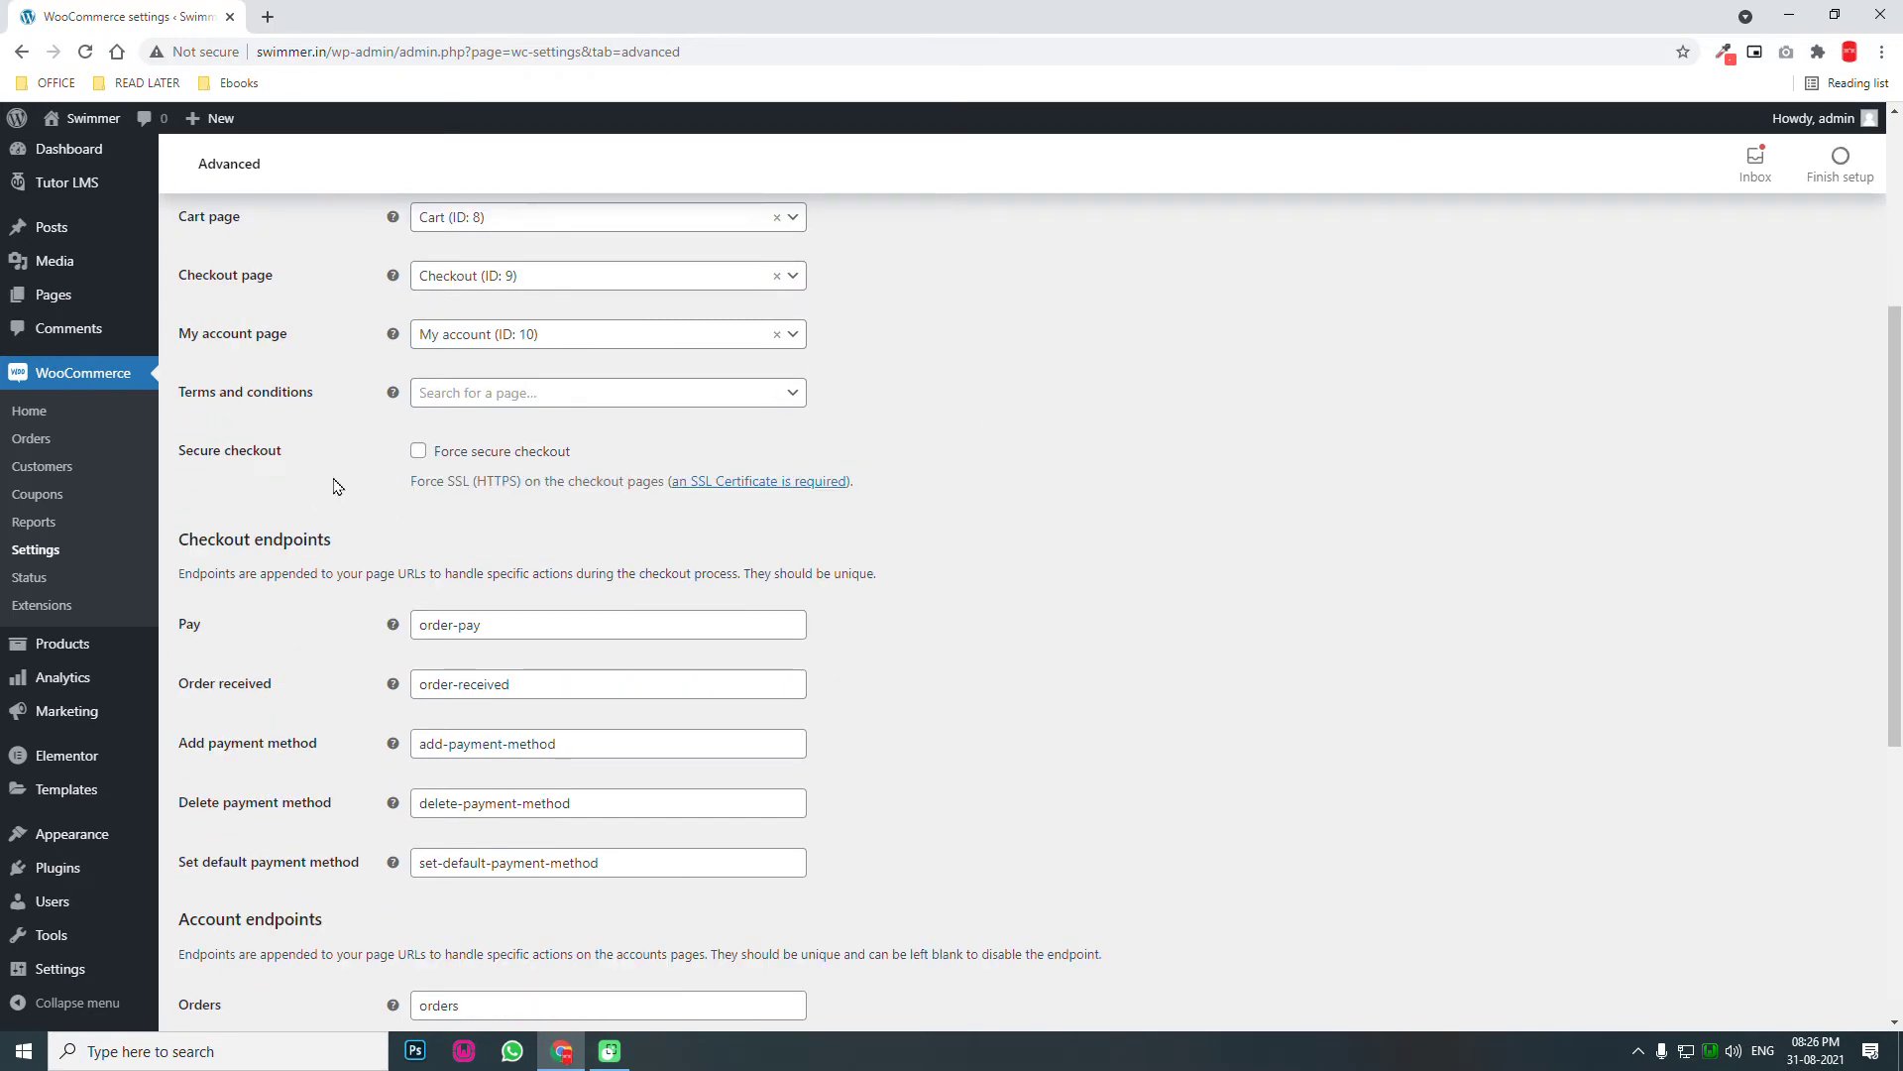
scroll(312, 468, down, 1)
scroll(586, 467, down, 5)
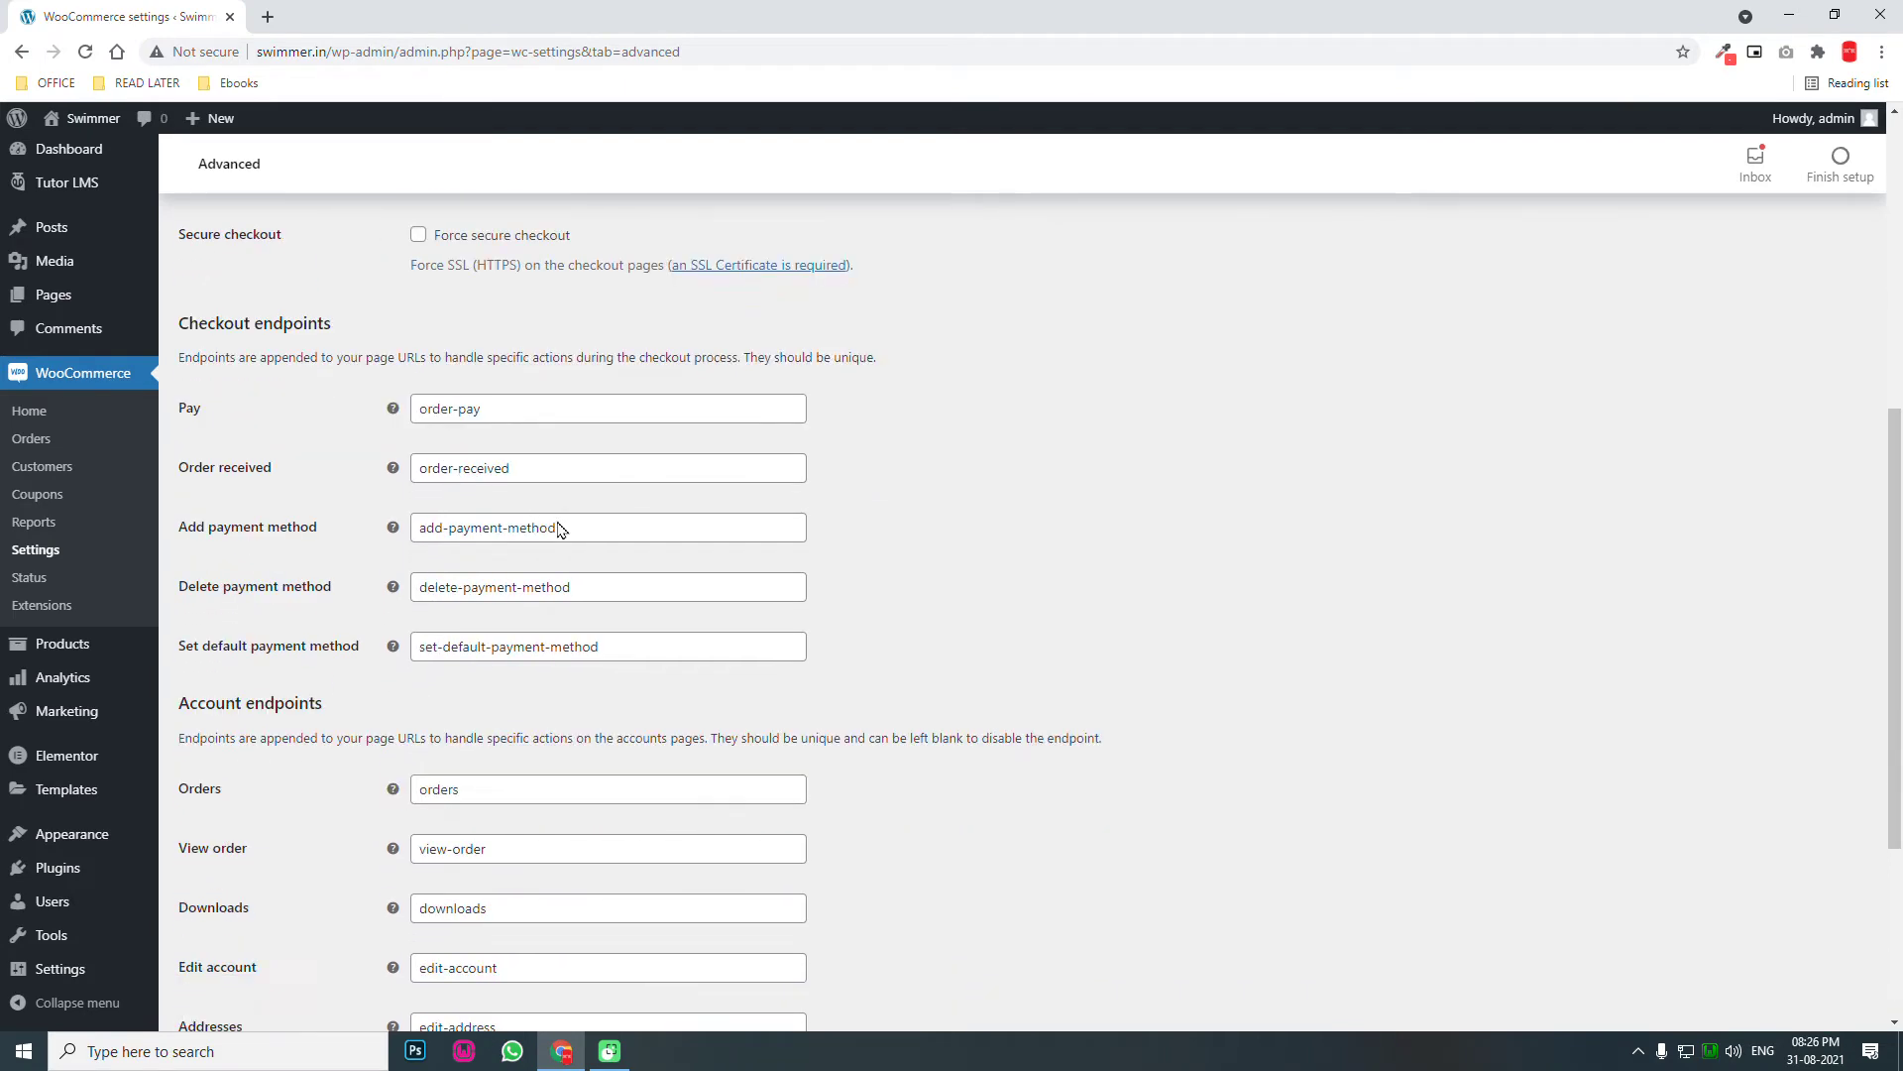
scroll(1603, 583, down, 1)
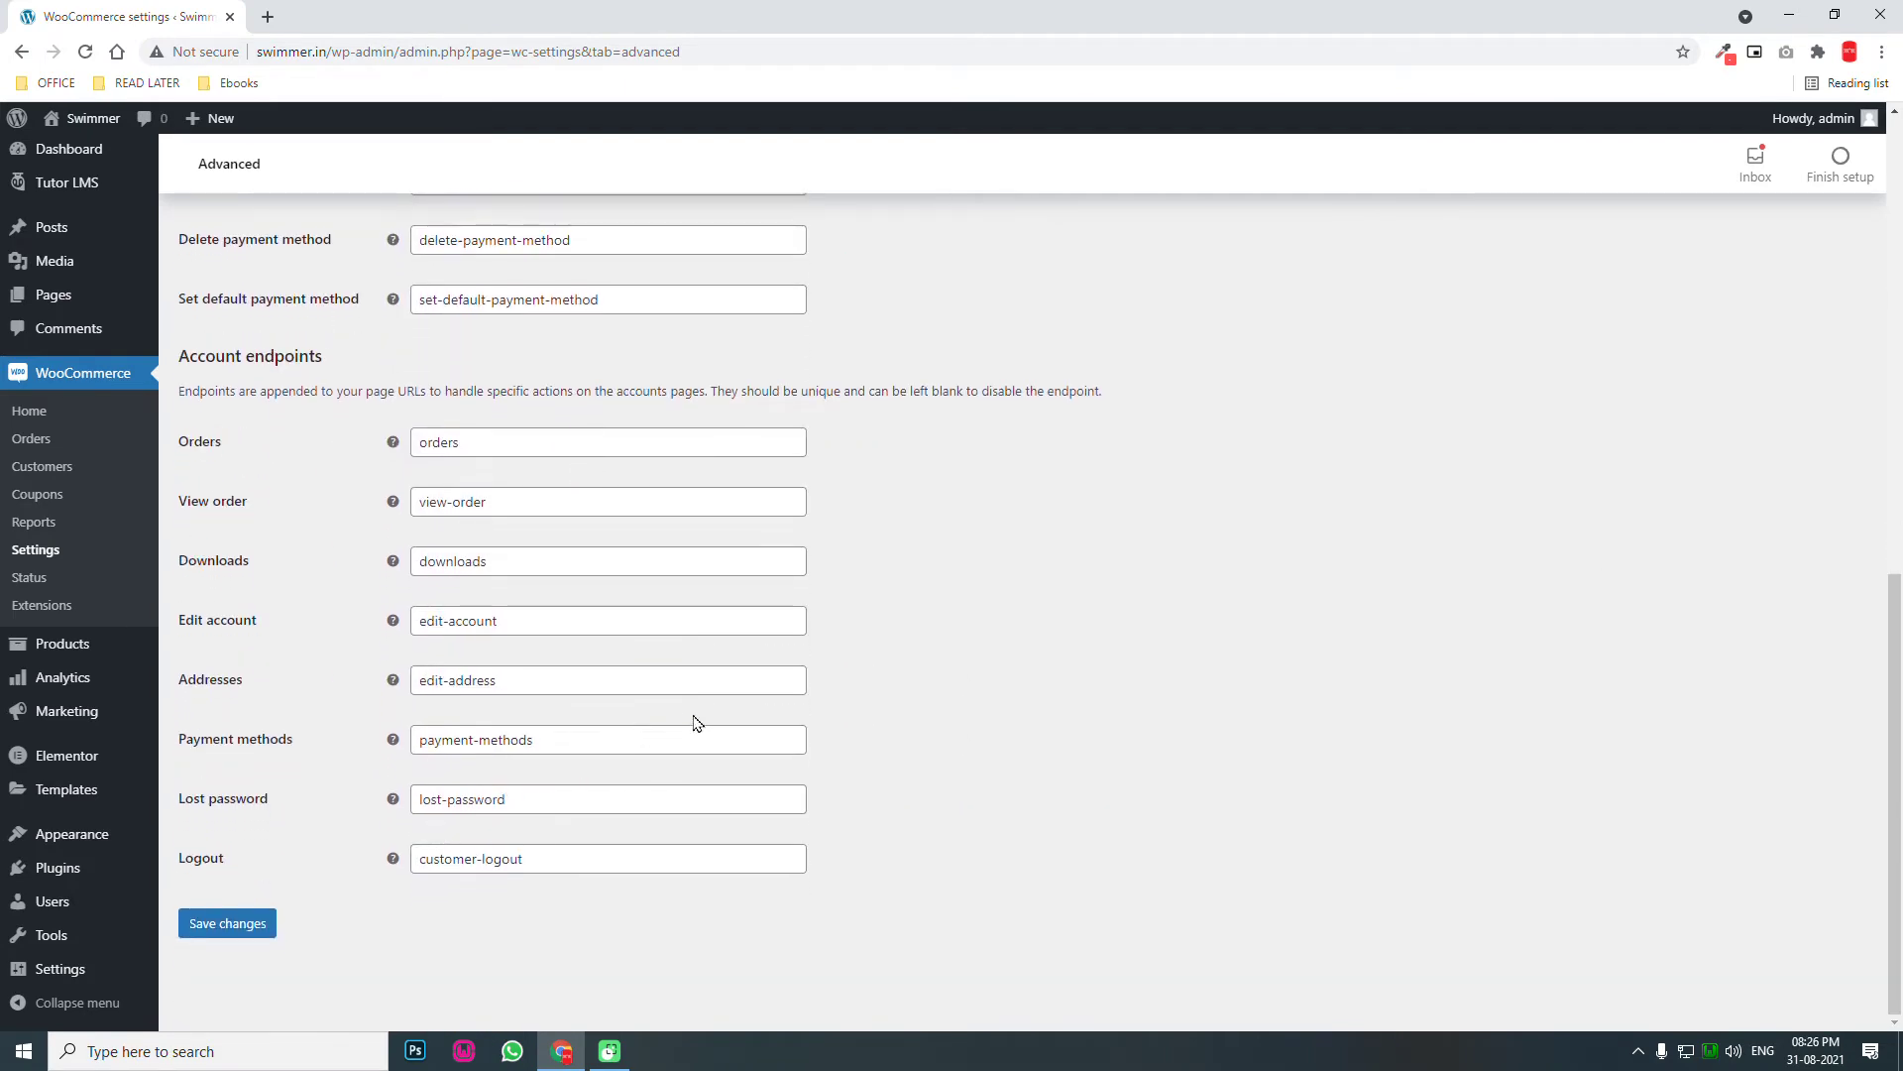
click(217, 923)
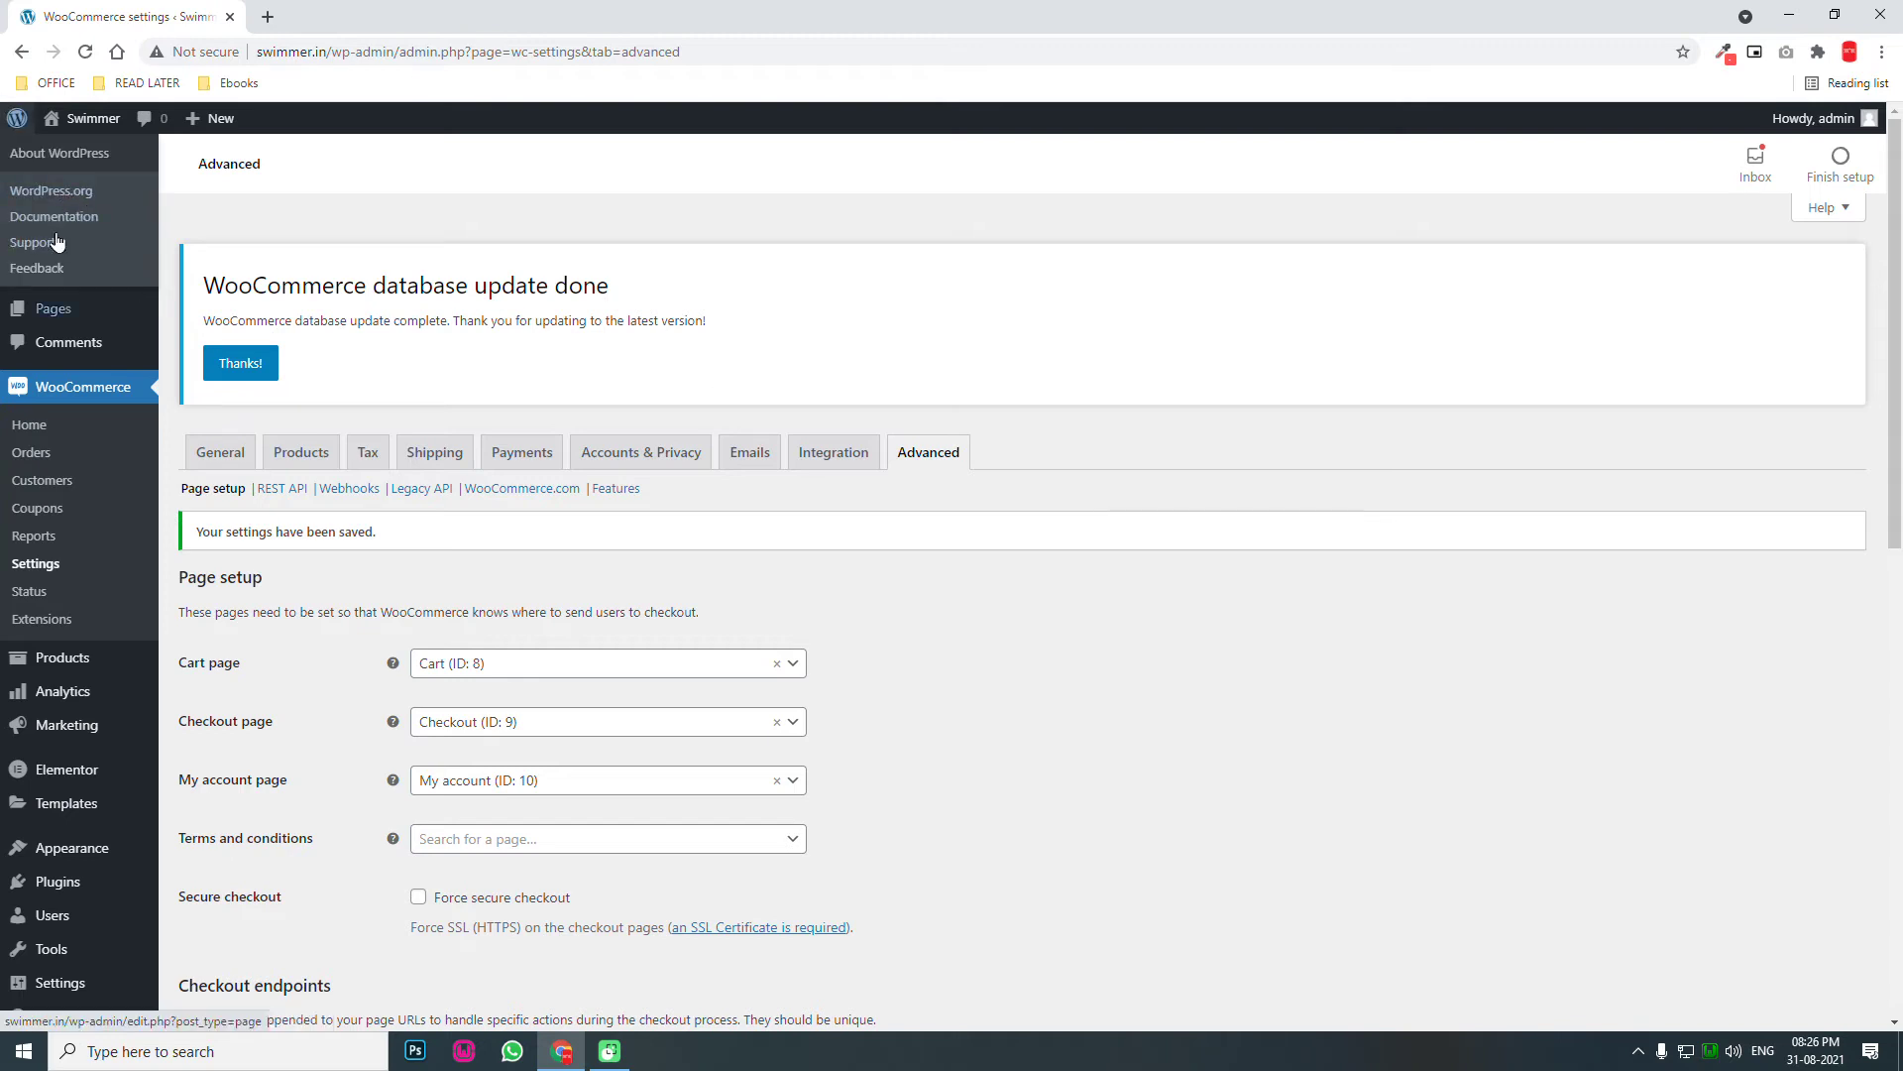
In the general Tutor LMS settings, uncheck the Disable option for Tutor Native Login.
mouse_move(86, 206)
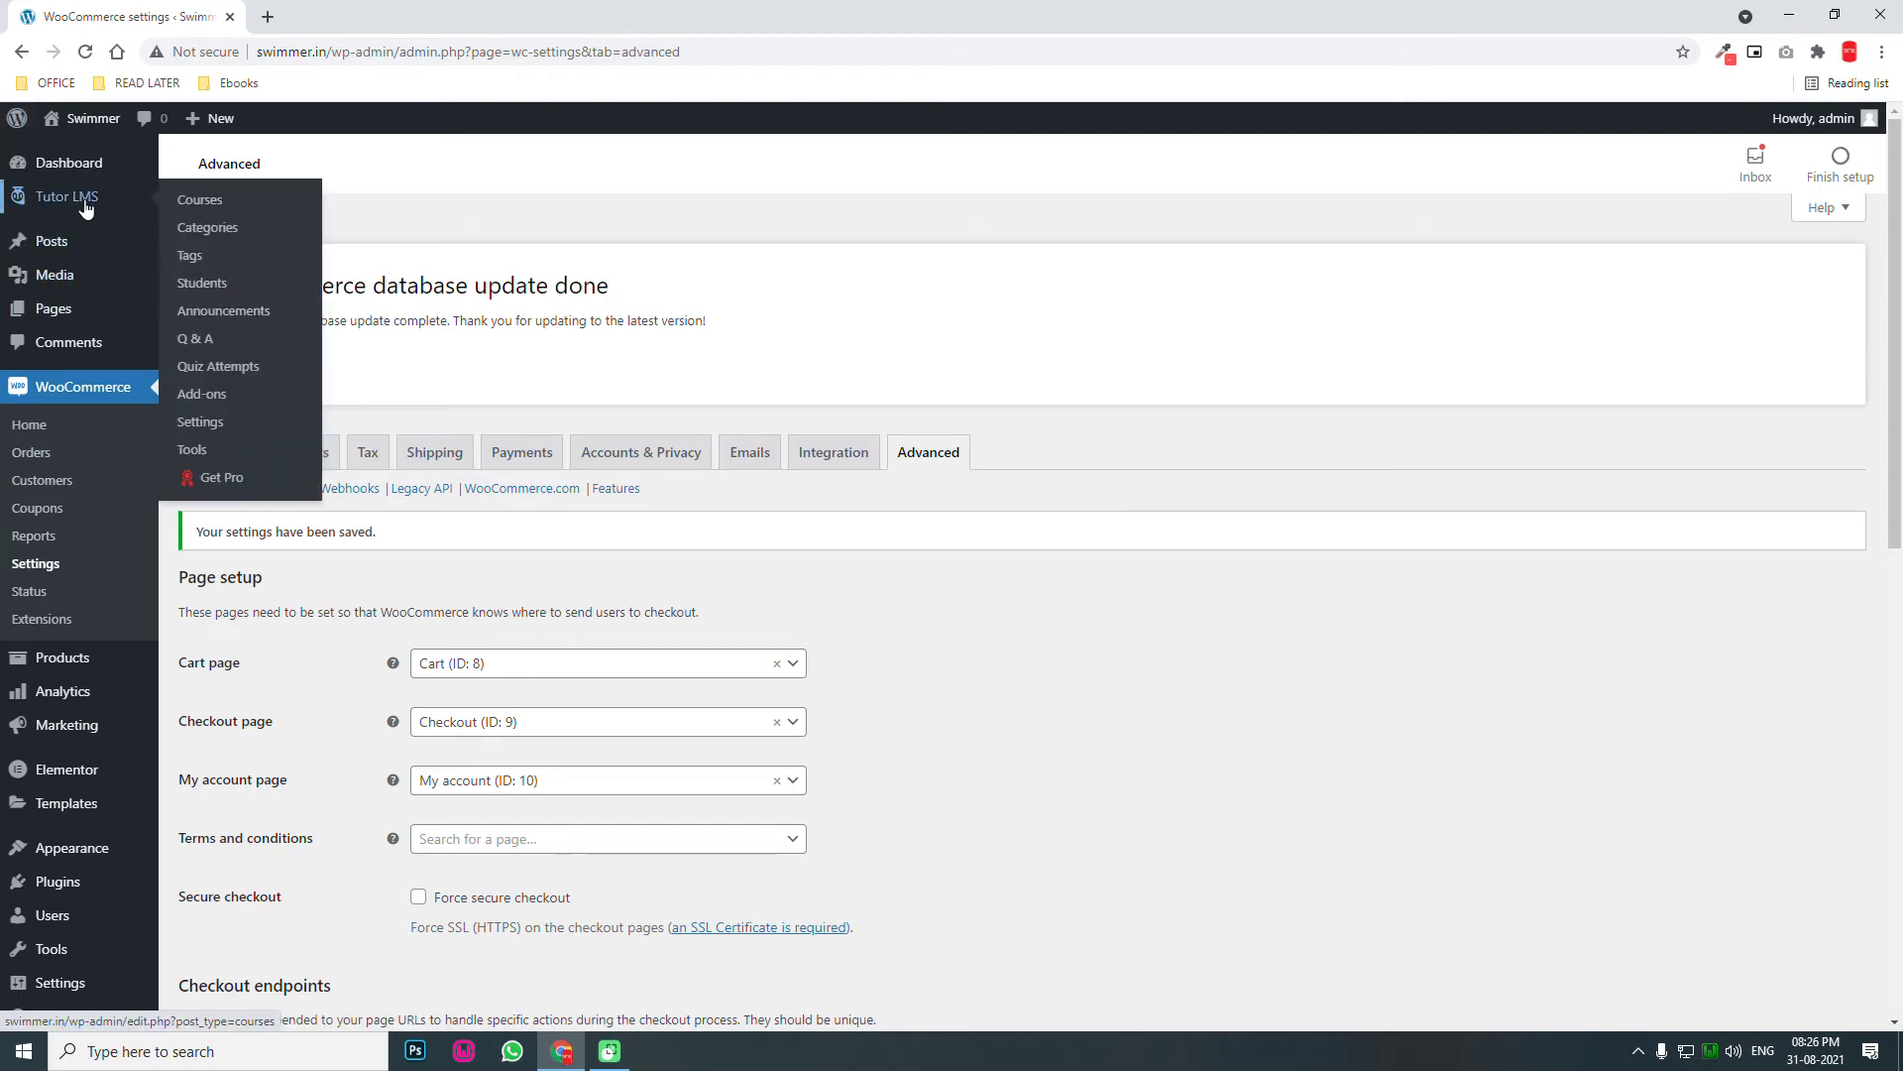
click(213, 426)
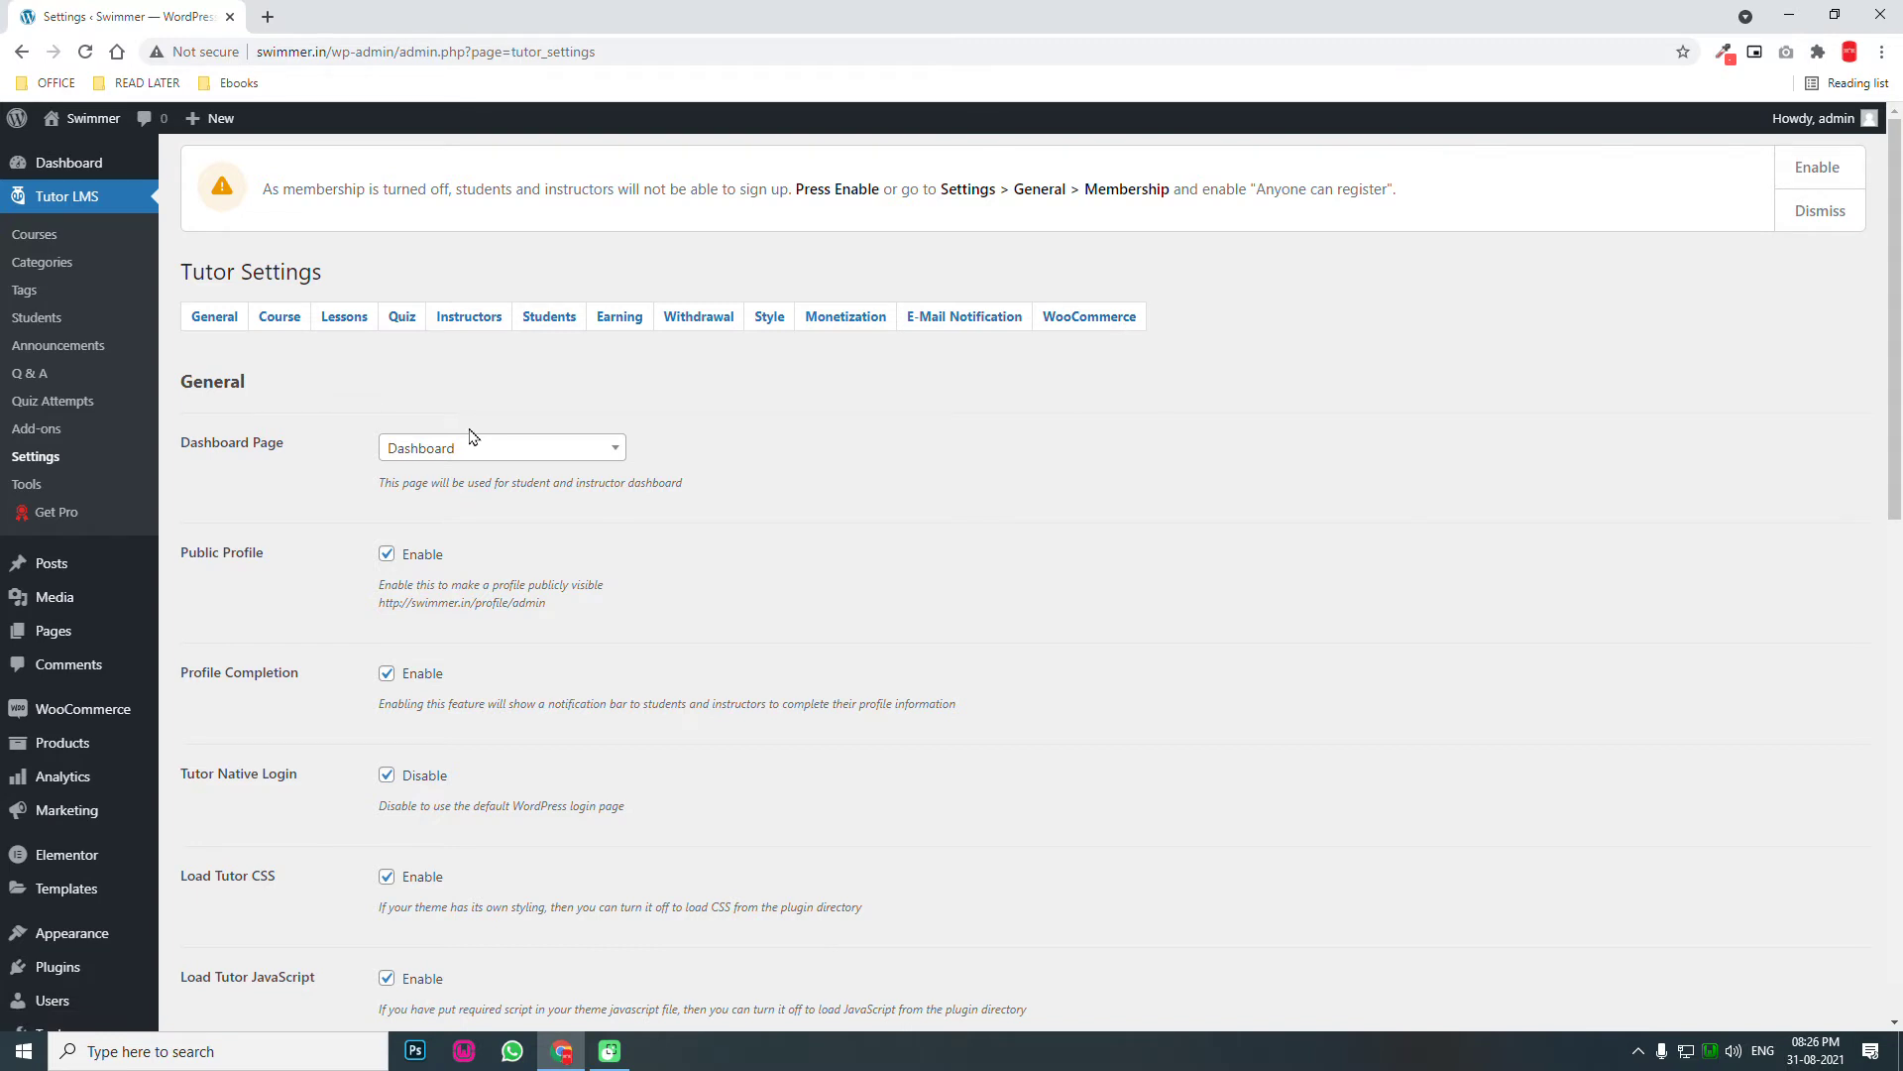
scroll(608, 472, down, 1)
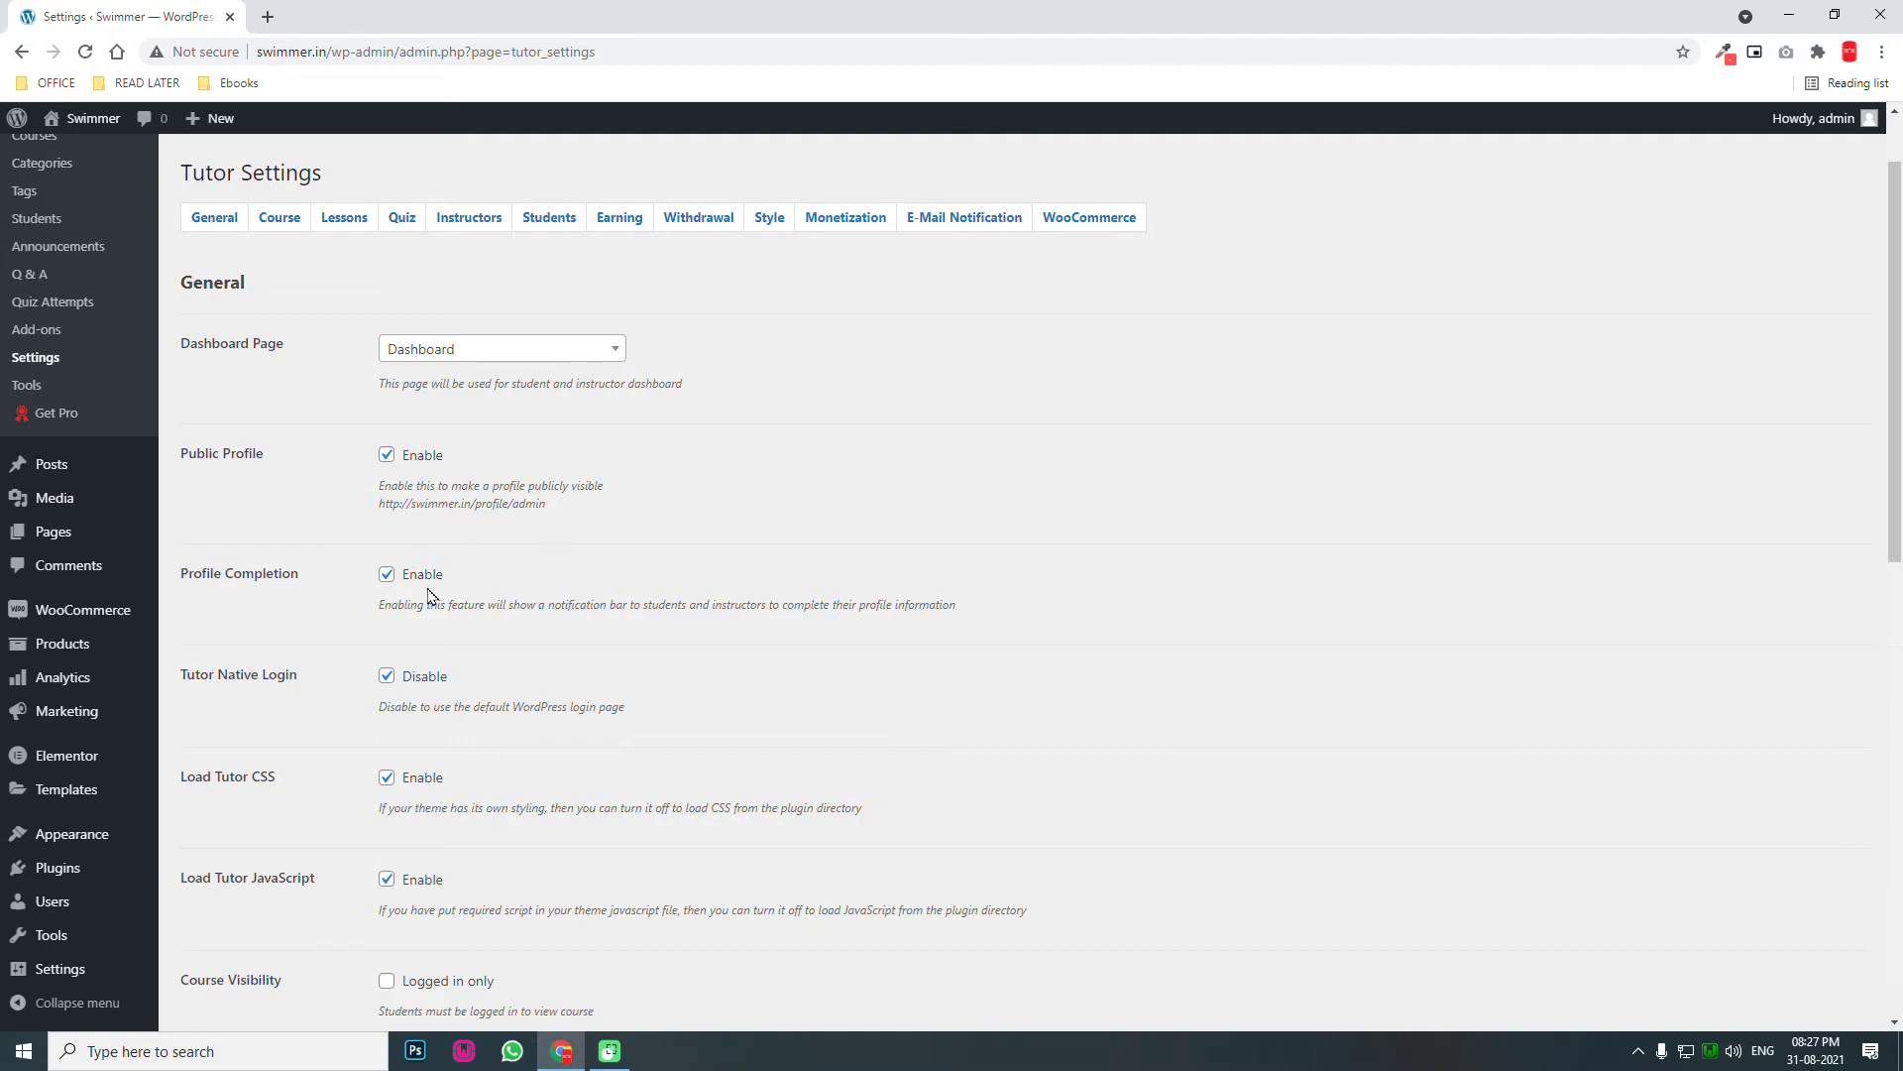
scroll(431, 591, down, 1)
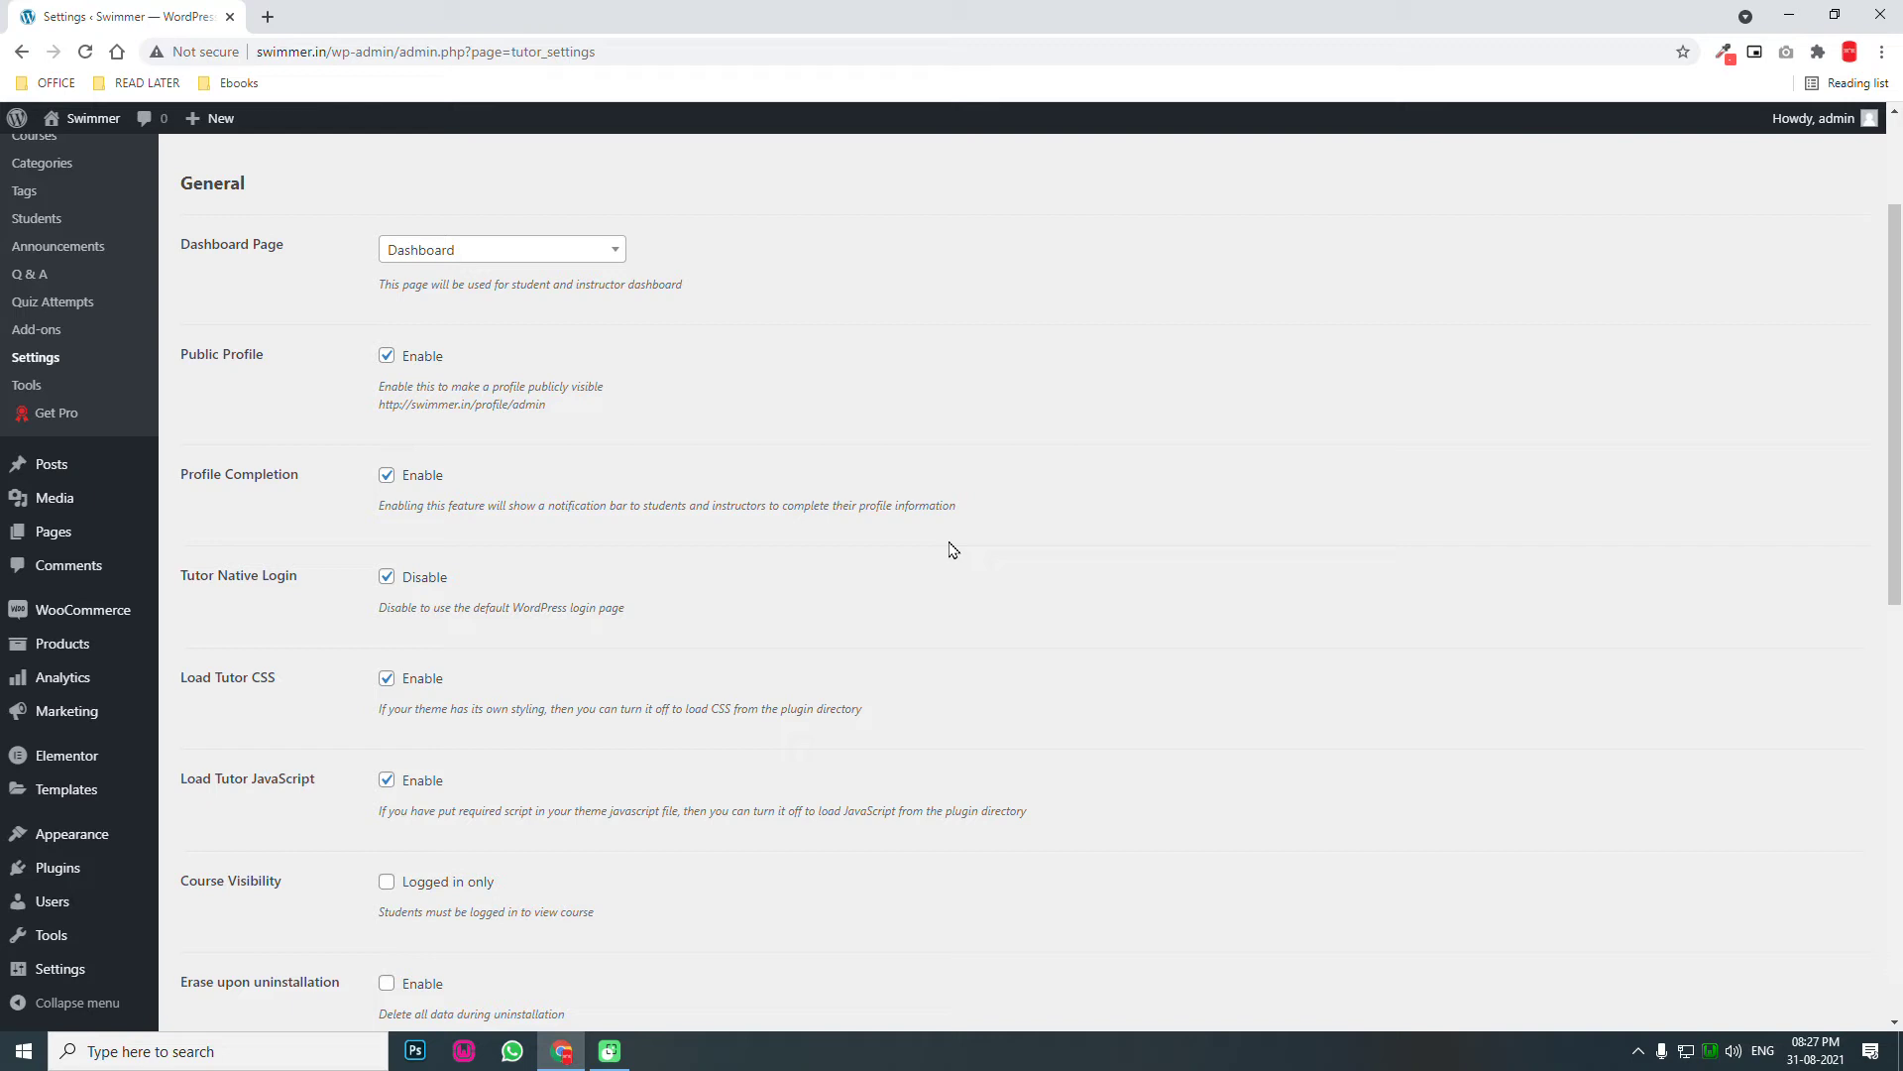
scroll(907, 545, down, 2)
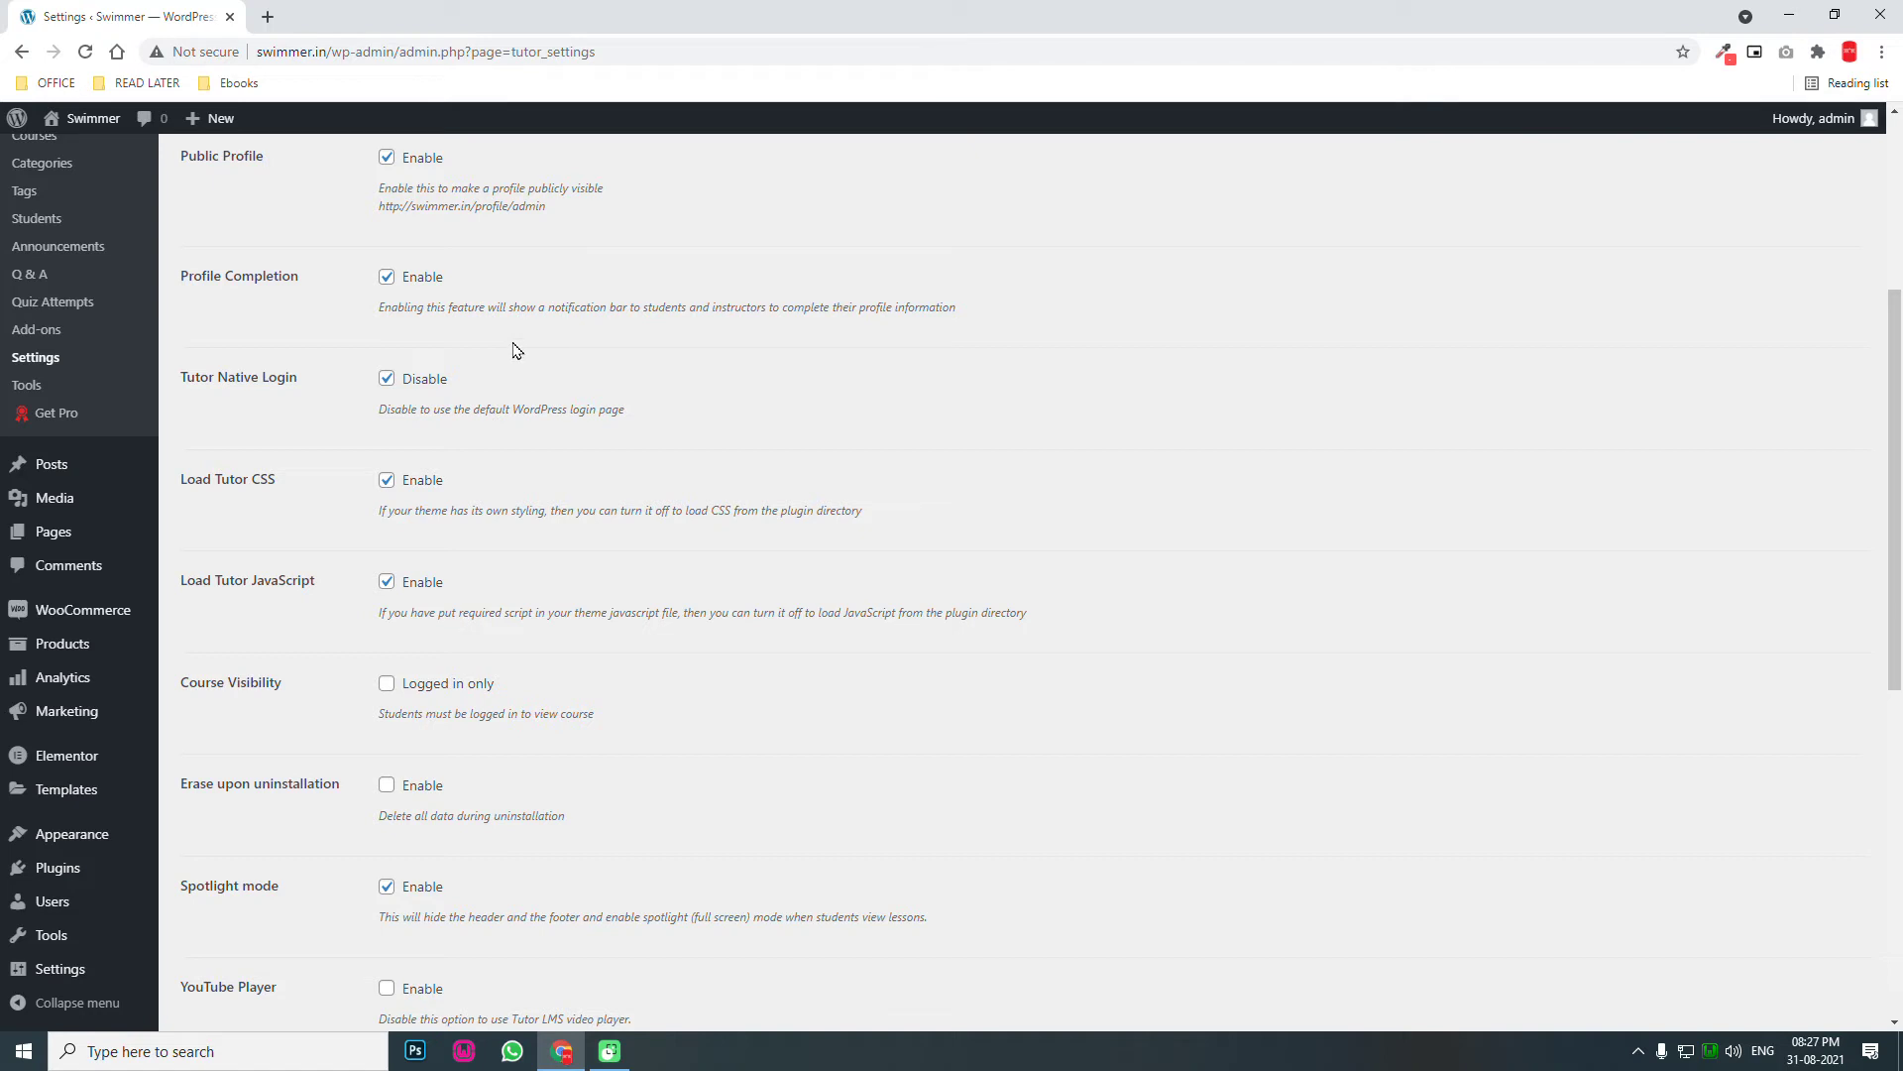
click(422, 379)
Review the remaining general Tutor options, from CSS loading to the login error message, and save the settings.
scroll(572, 450, down, 1)
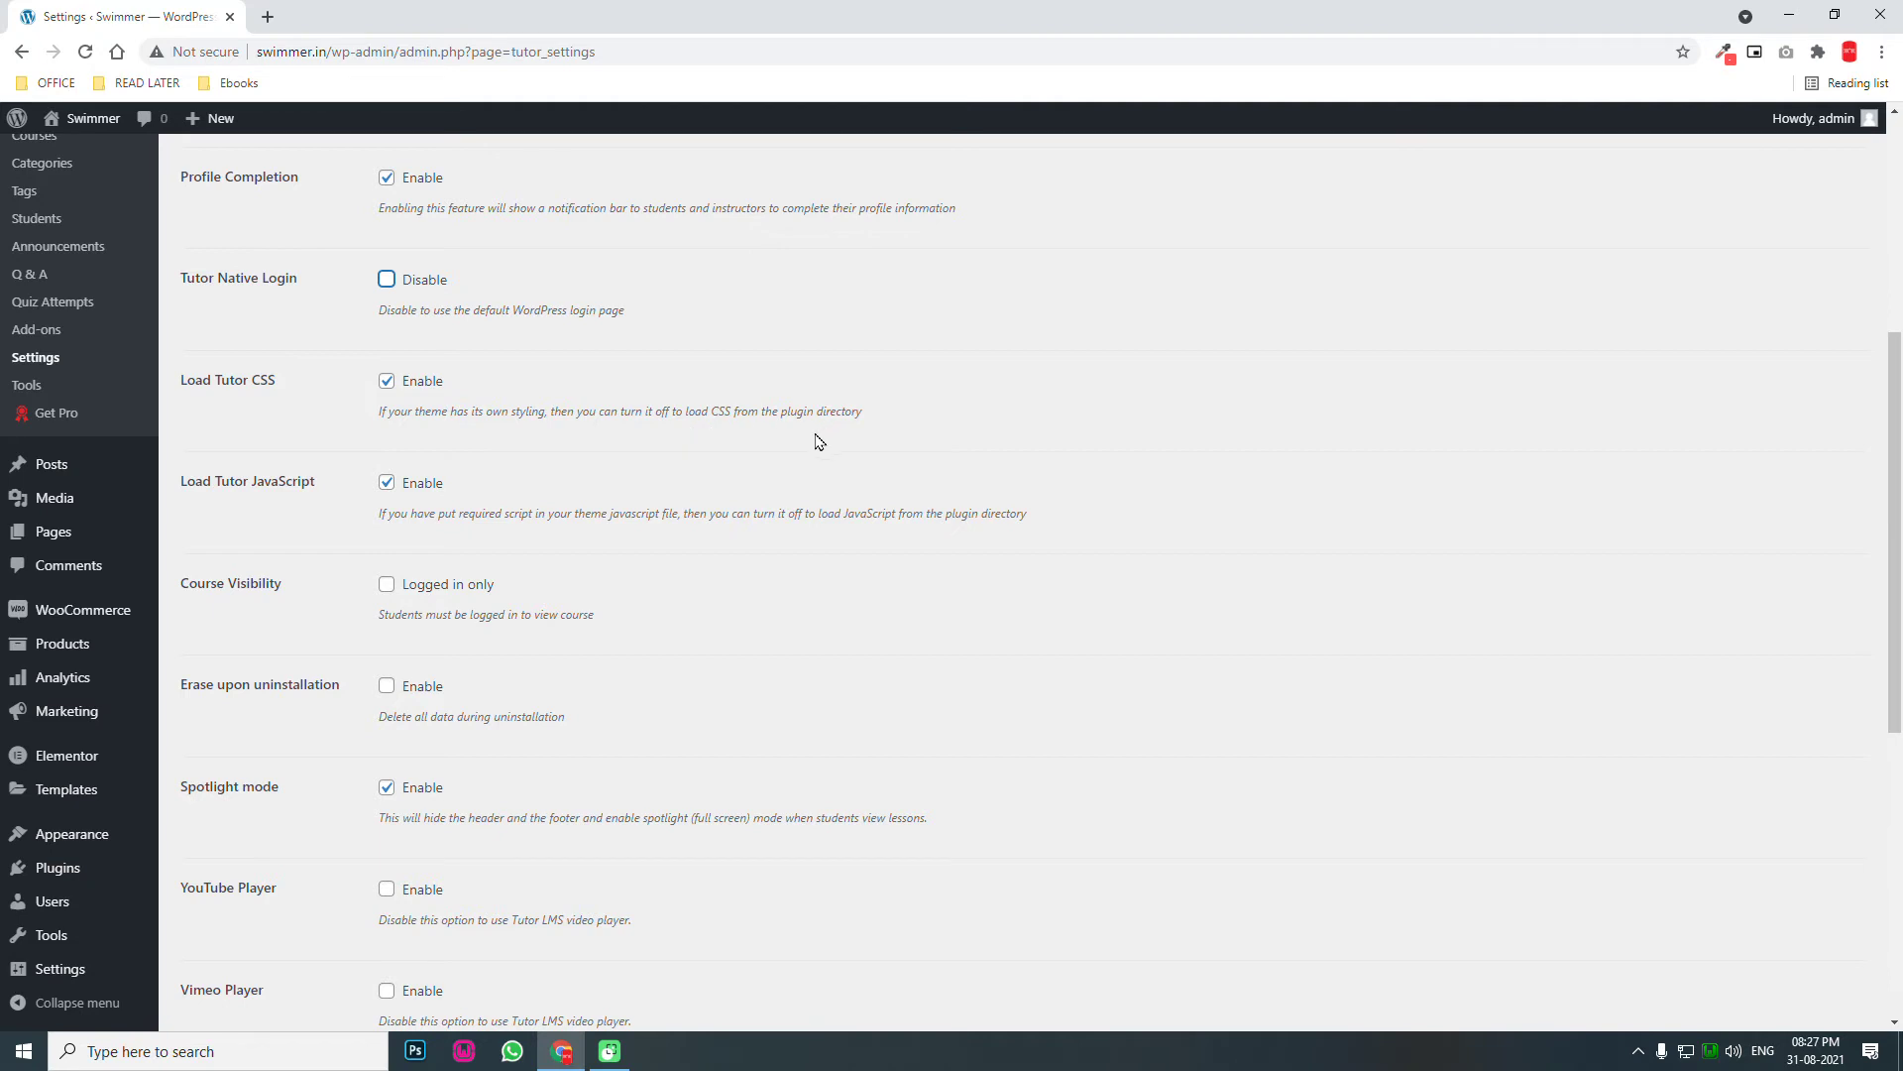
scroll(819, 441, down, 1)
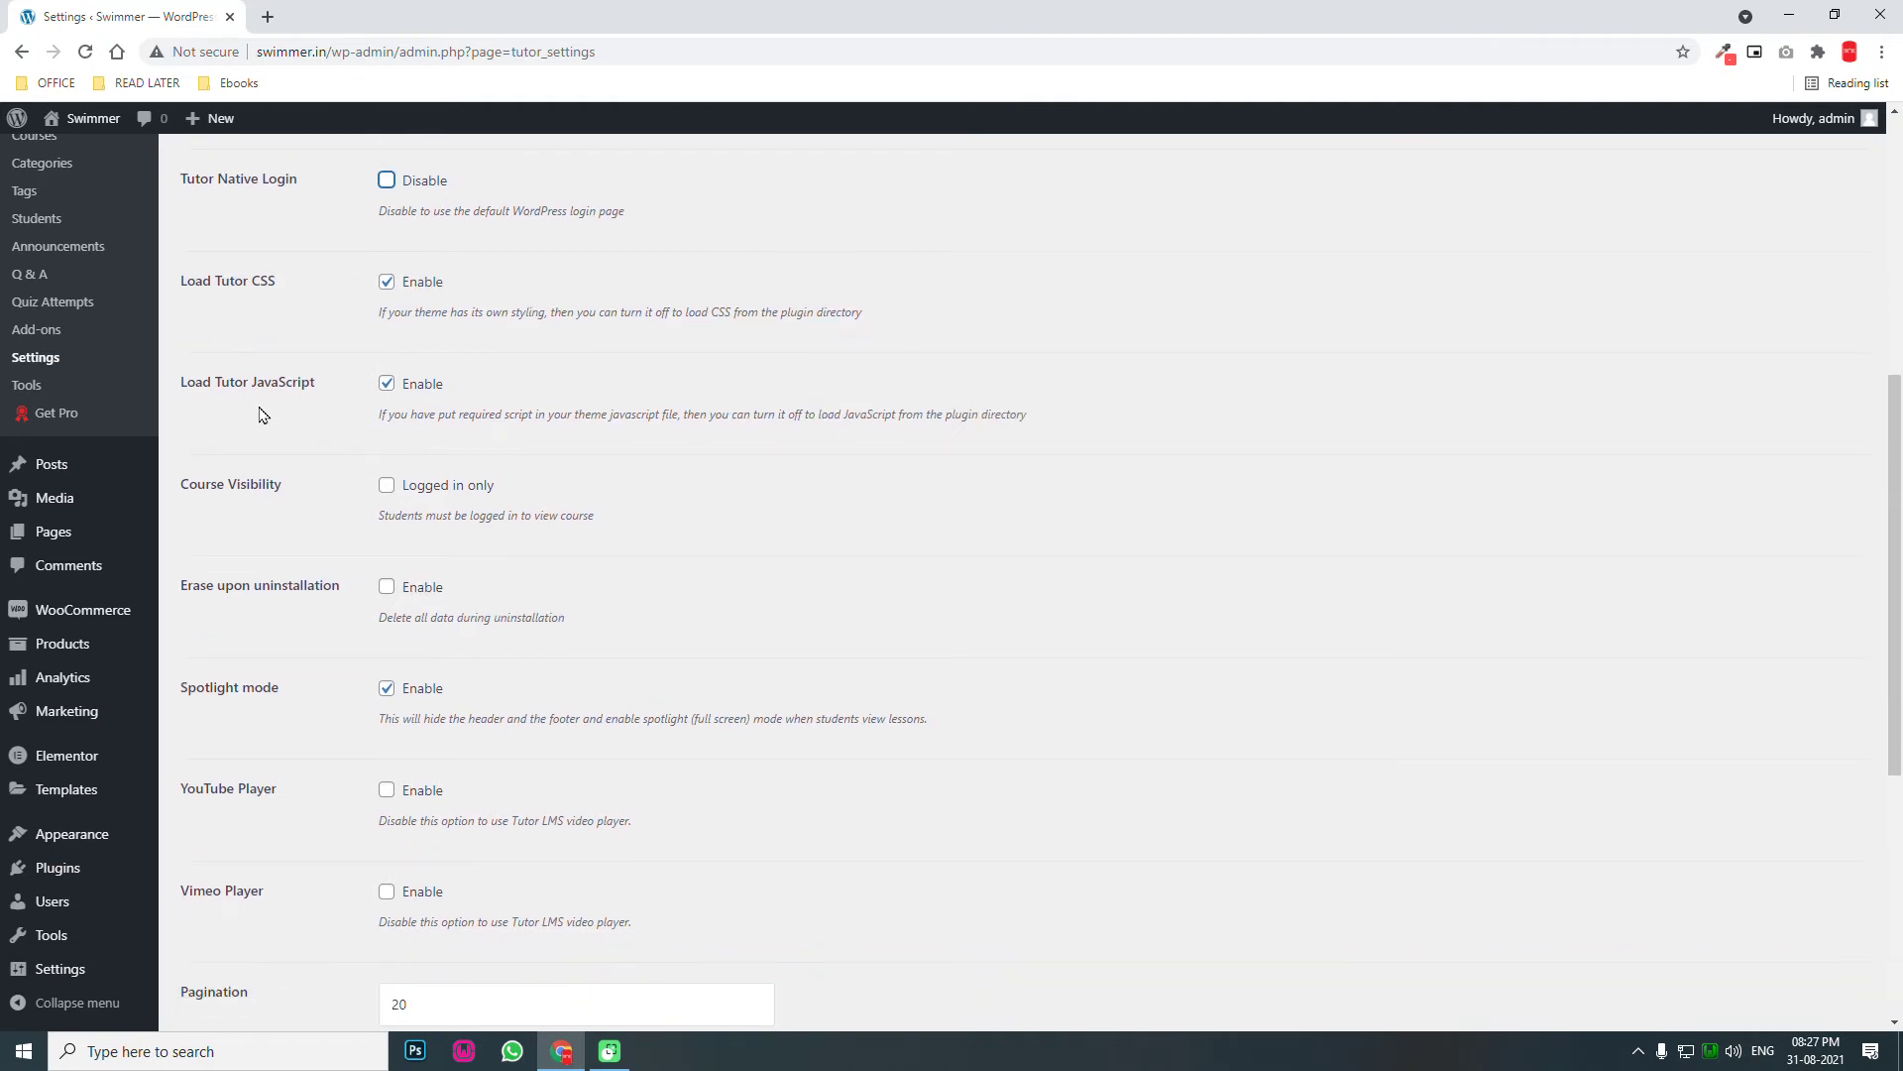
scroll(614, 419, down, 1)
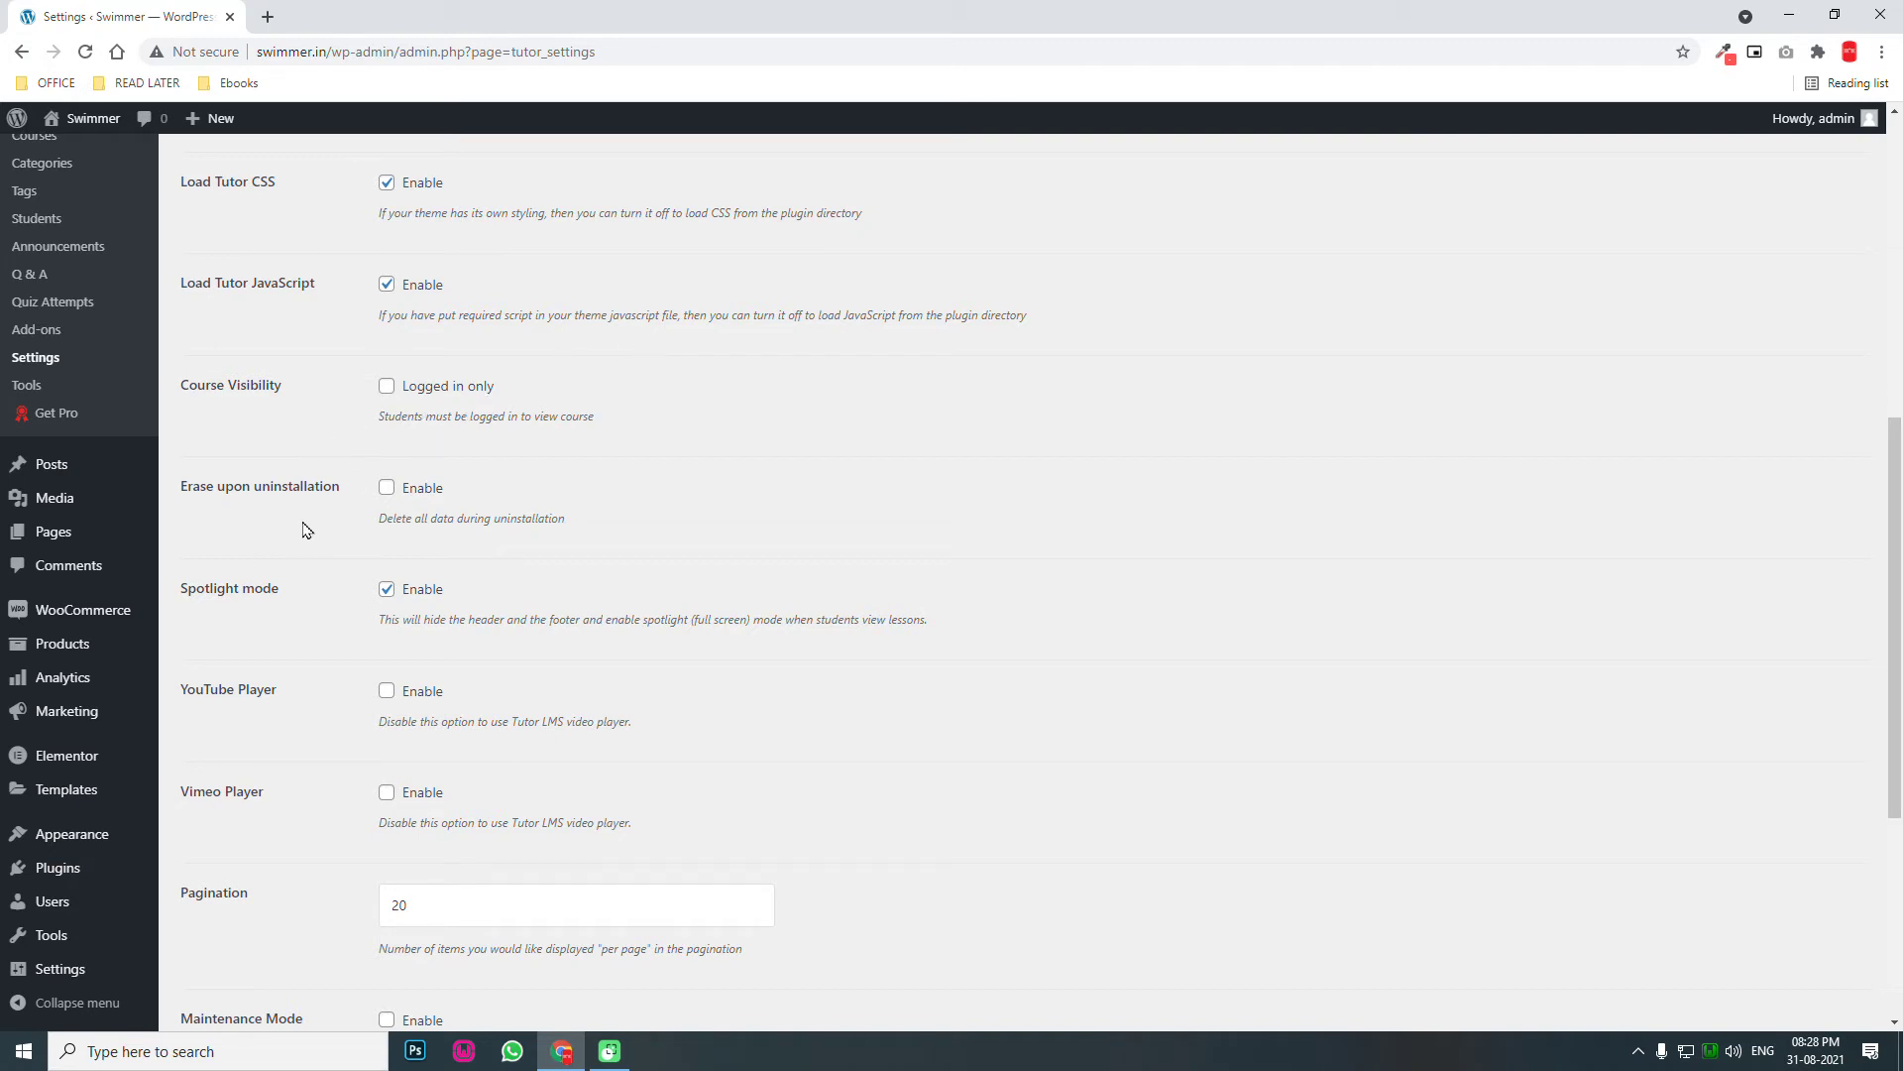
scroll(594, 523, down, 1)
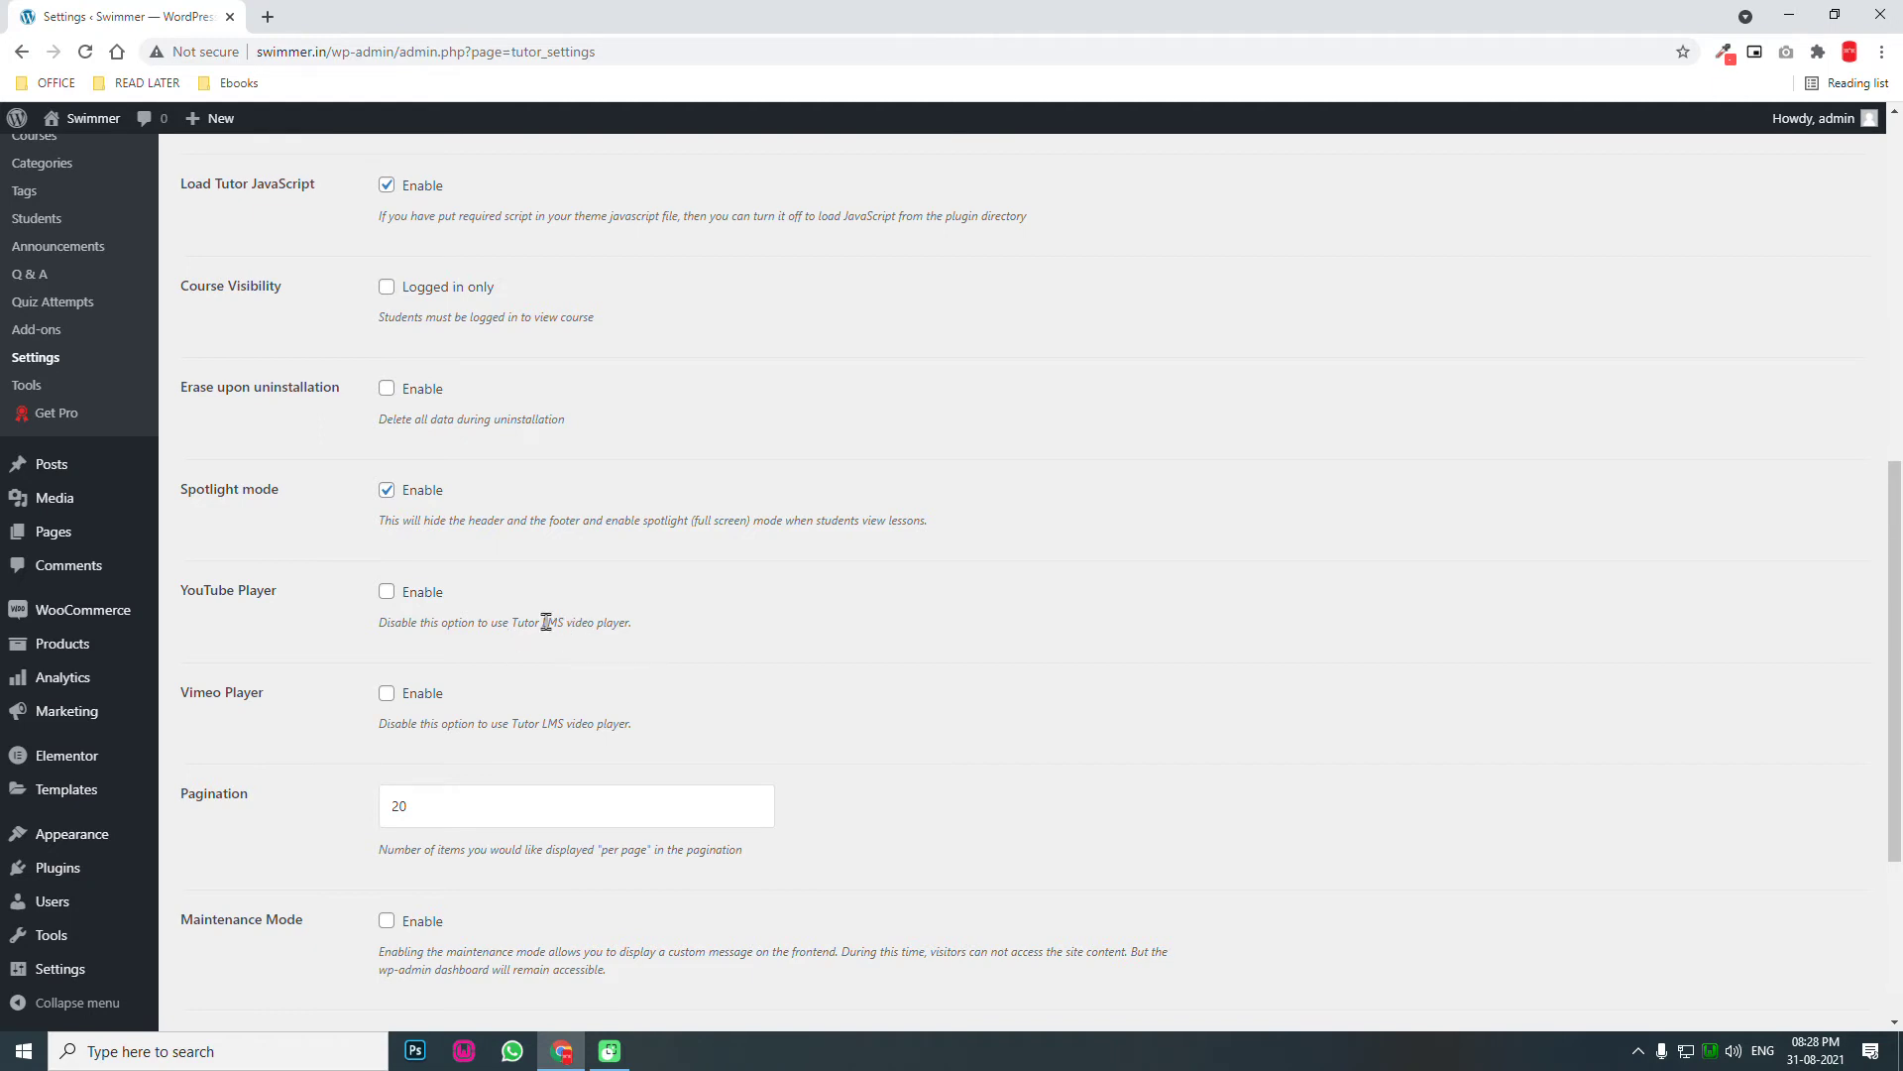
scroll(547, 621, down, 1)
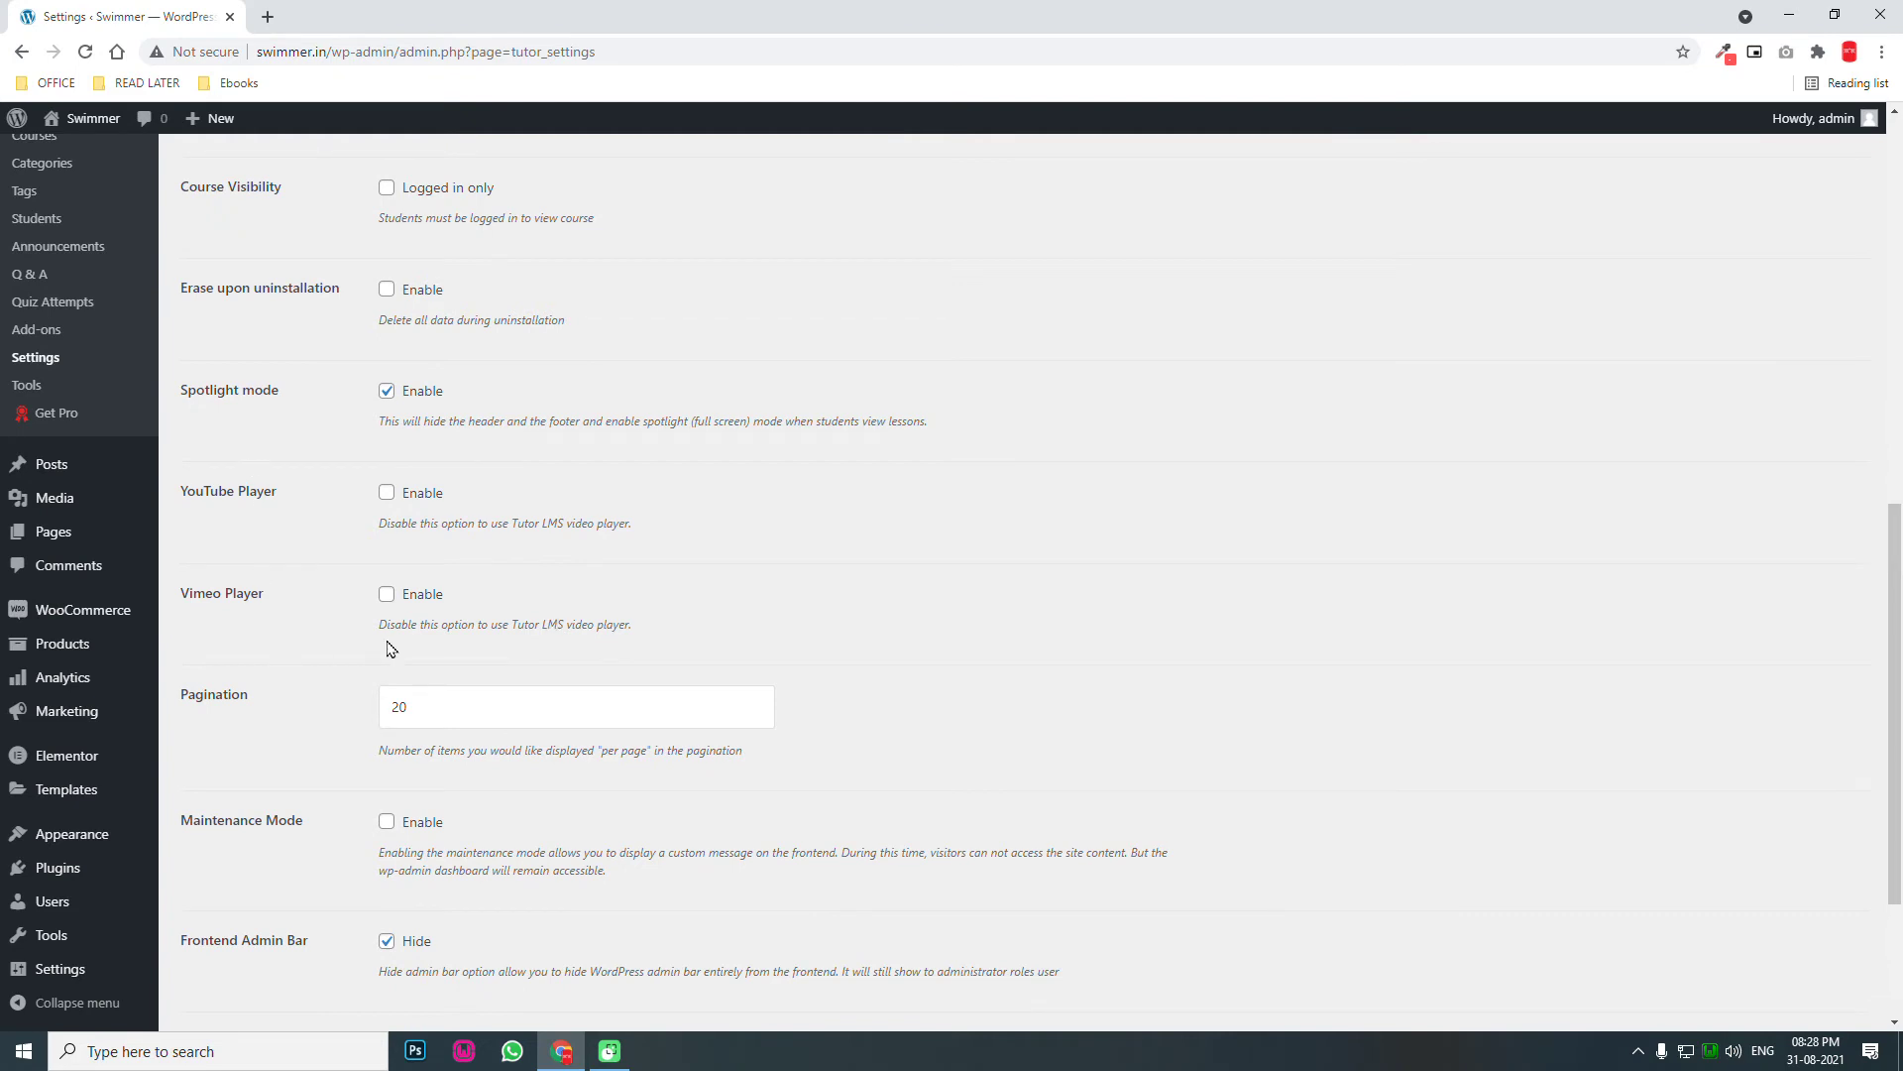
scroll(392, 645, down, 2)
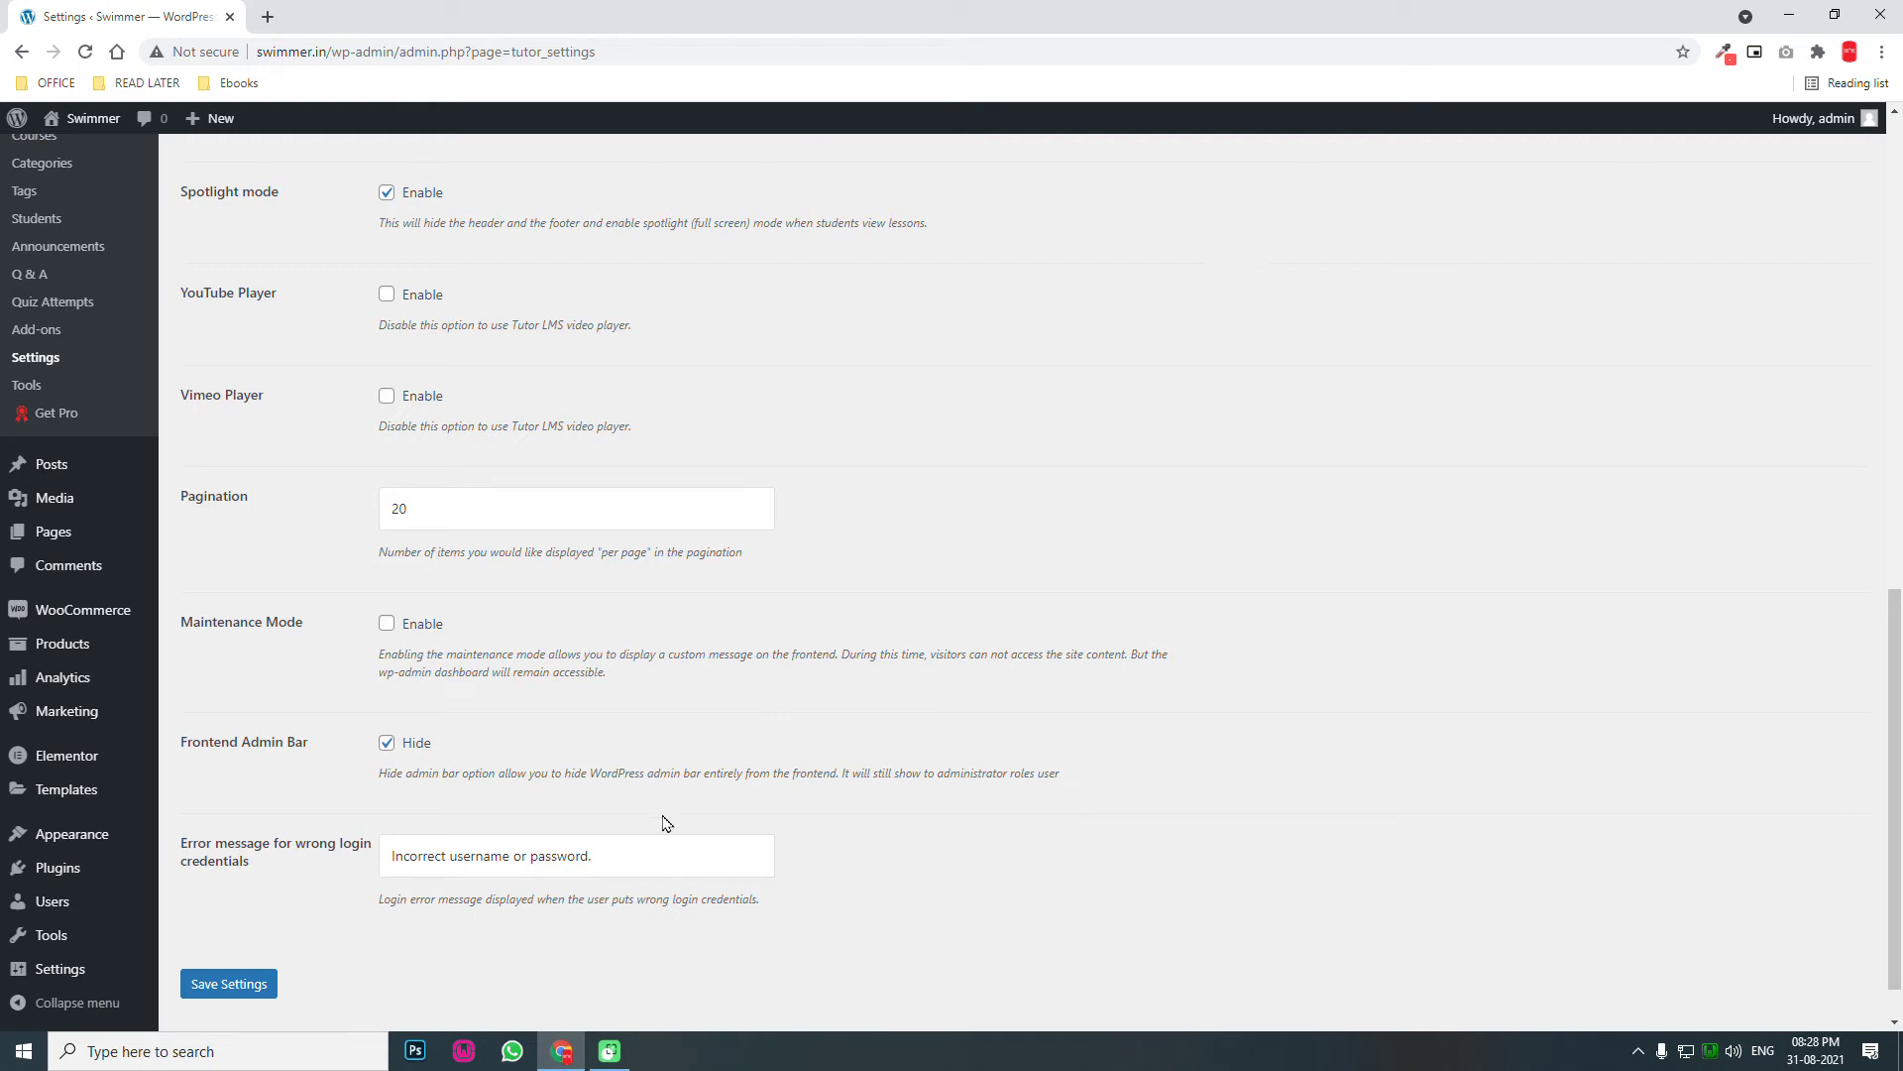
click(238, 975)
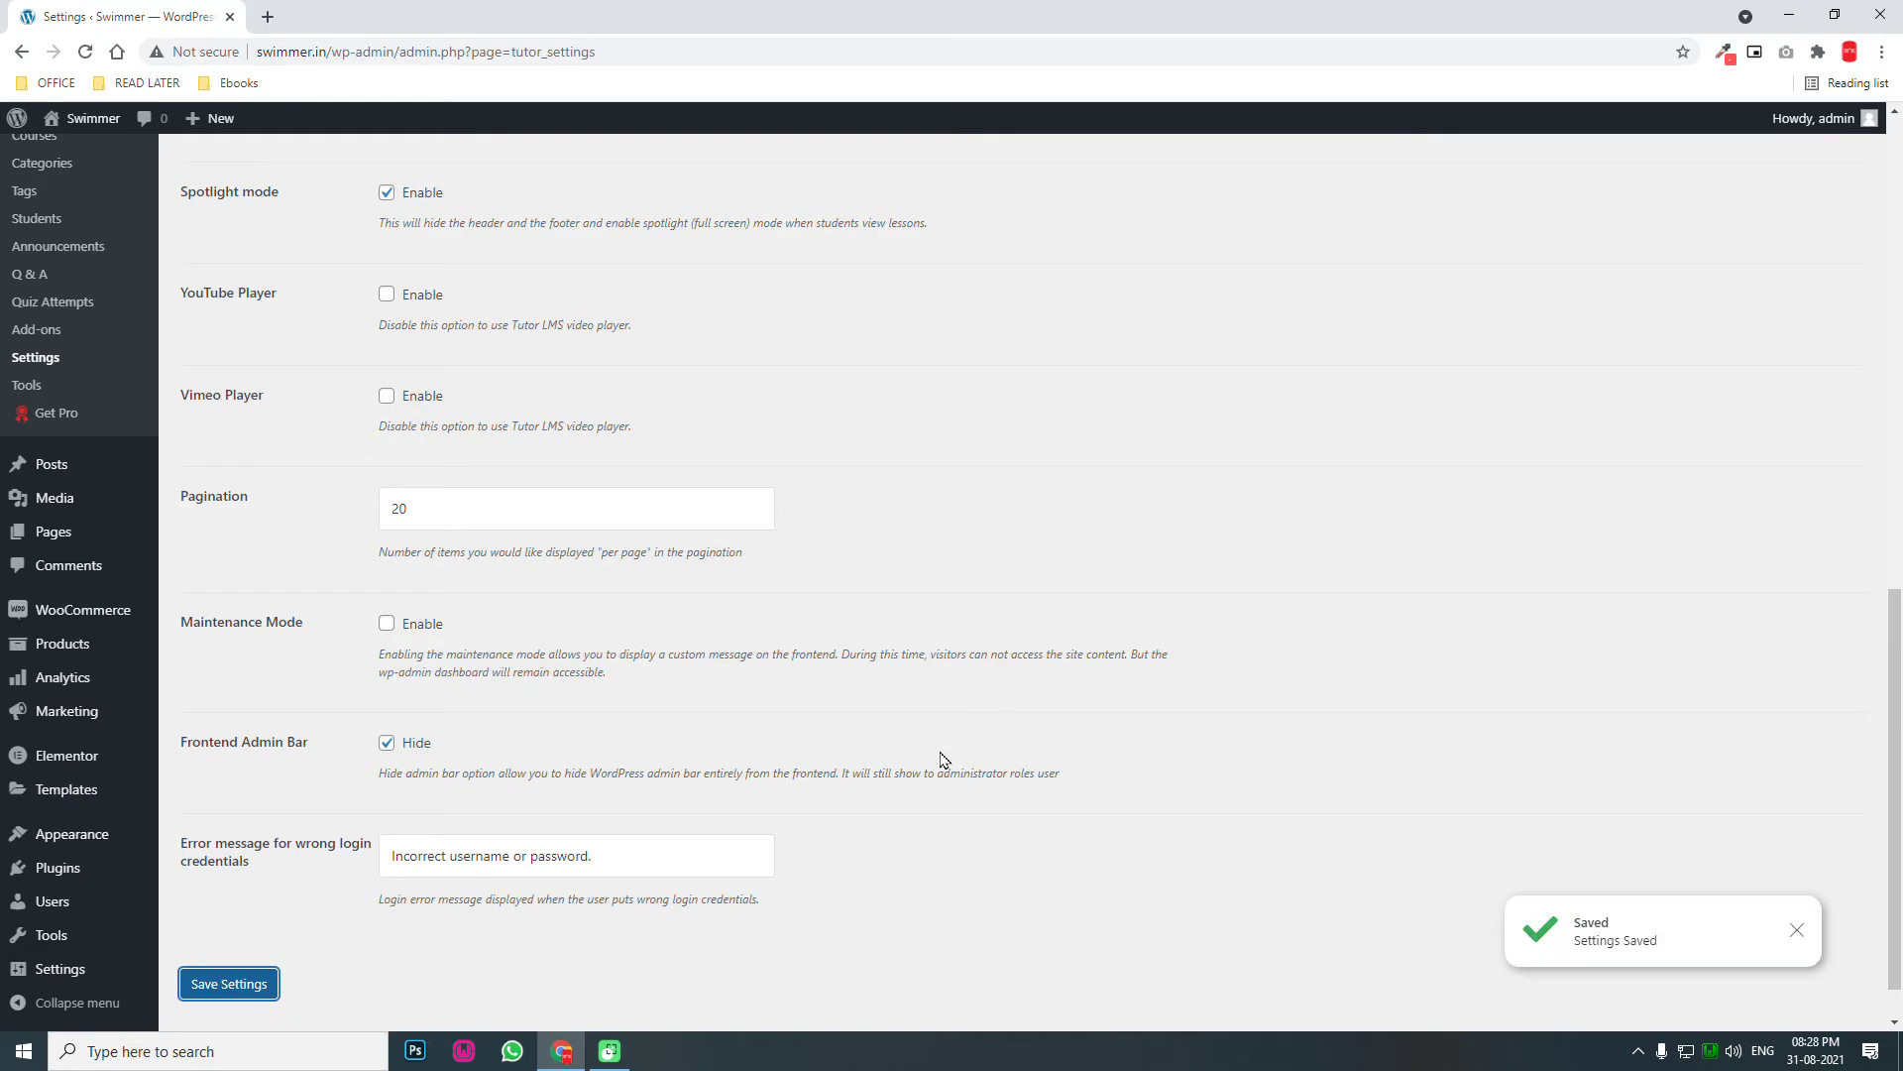
scroll(942, 760, up, 9)
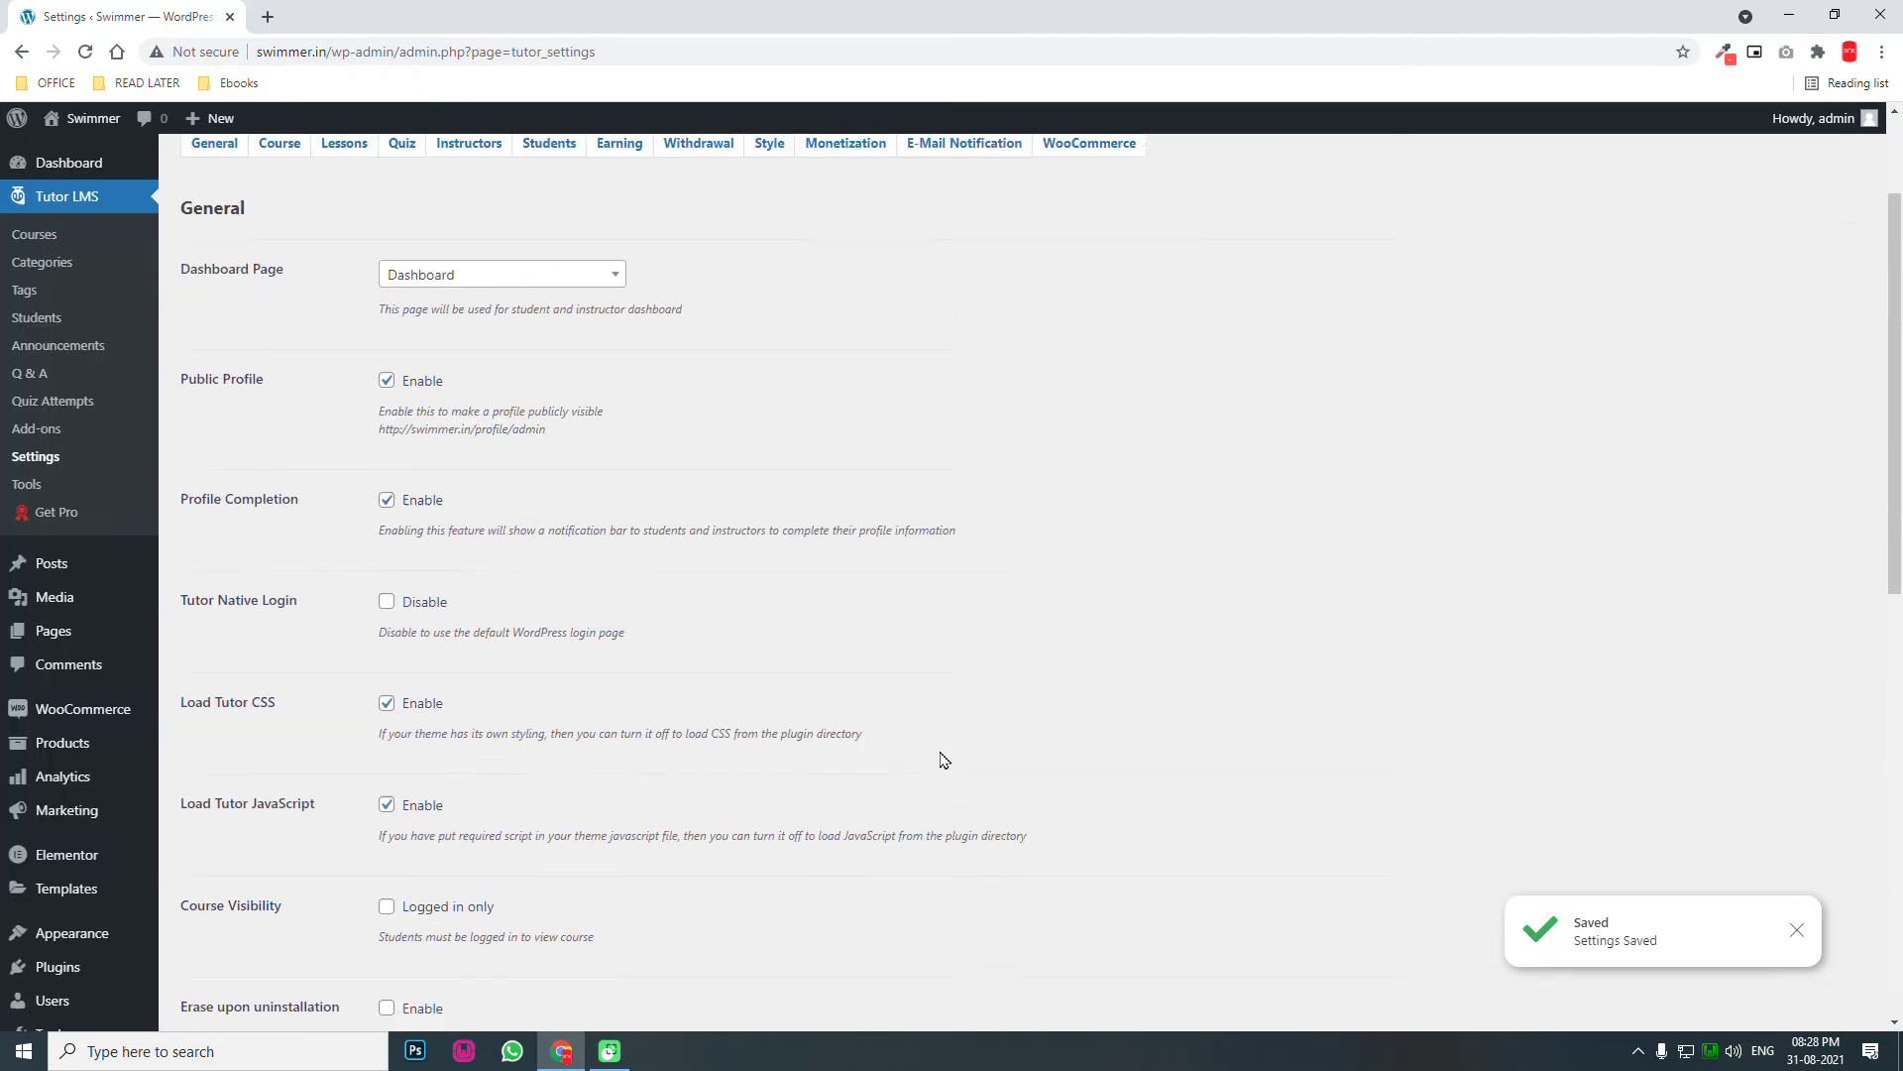
Review the Tutor LMS course settings, covering the general options and the archive options through Preferred Course Filters.
scroll(943, 759, up, 2)
click(292, 331)
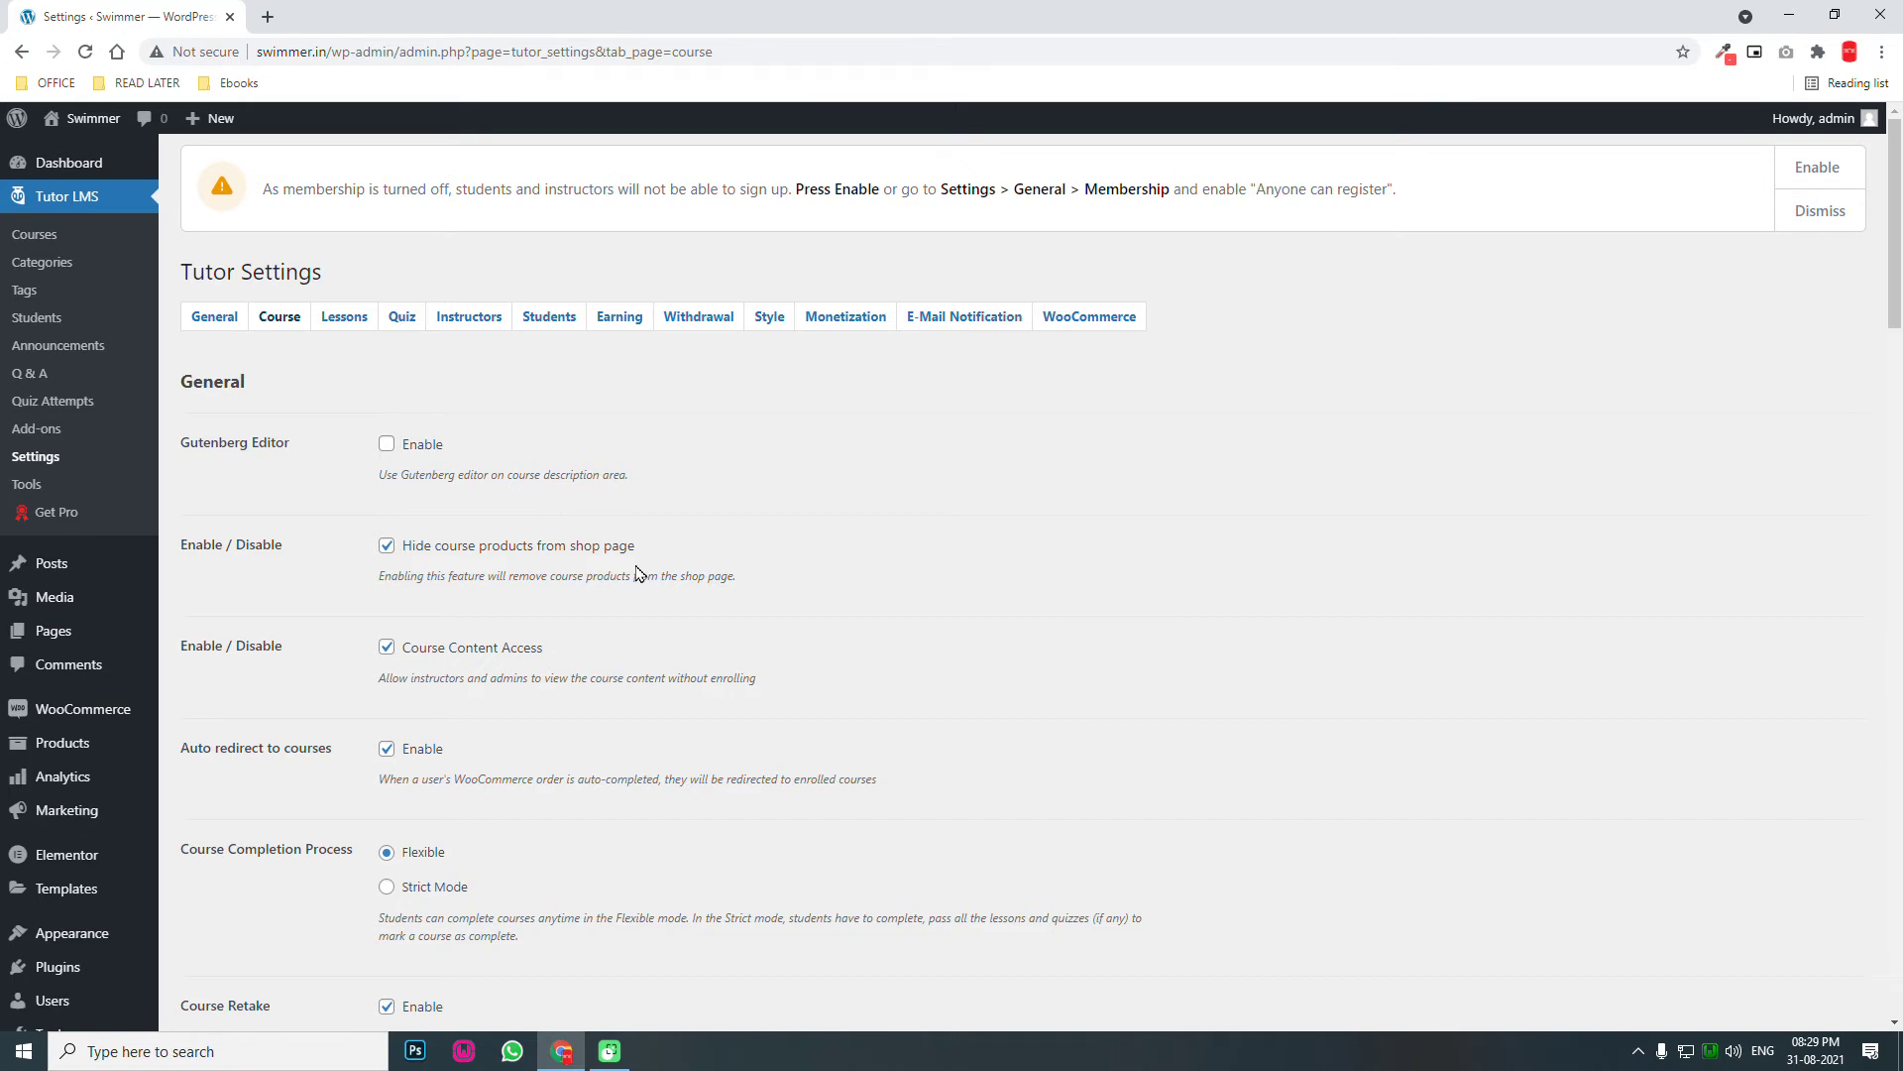
scroll(639, 573, down, 1)
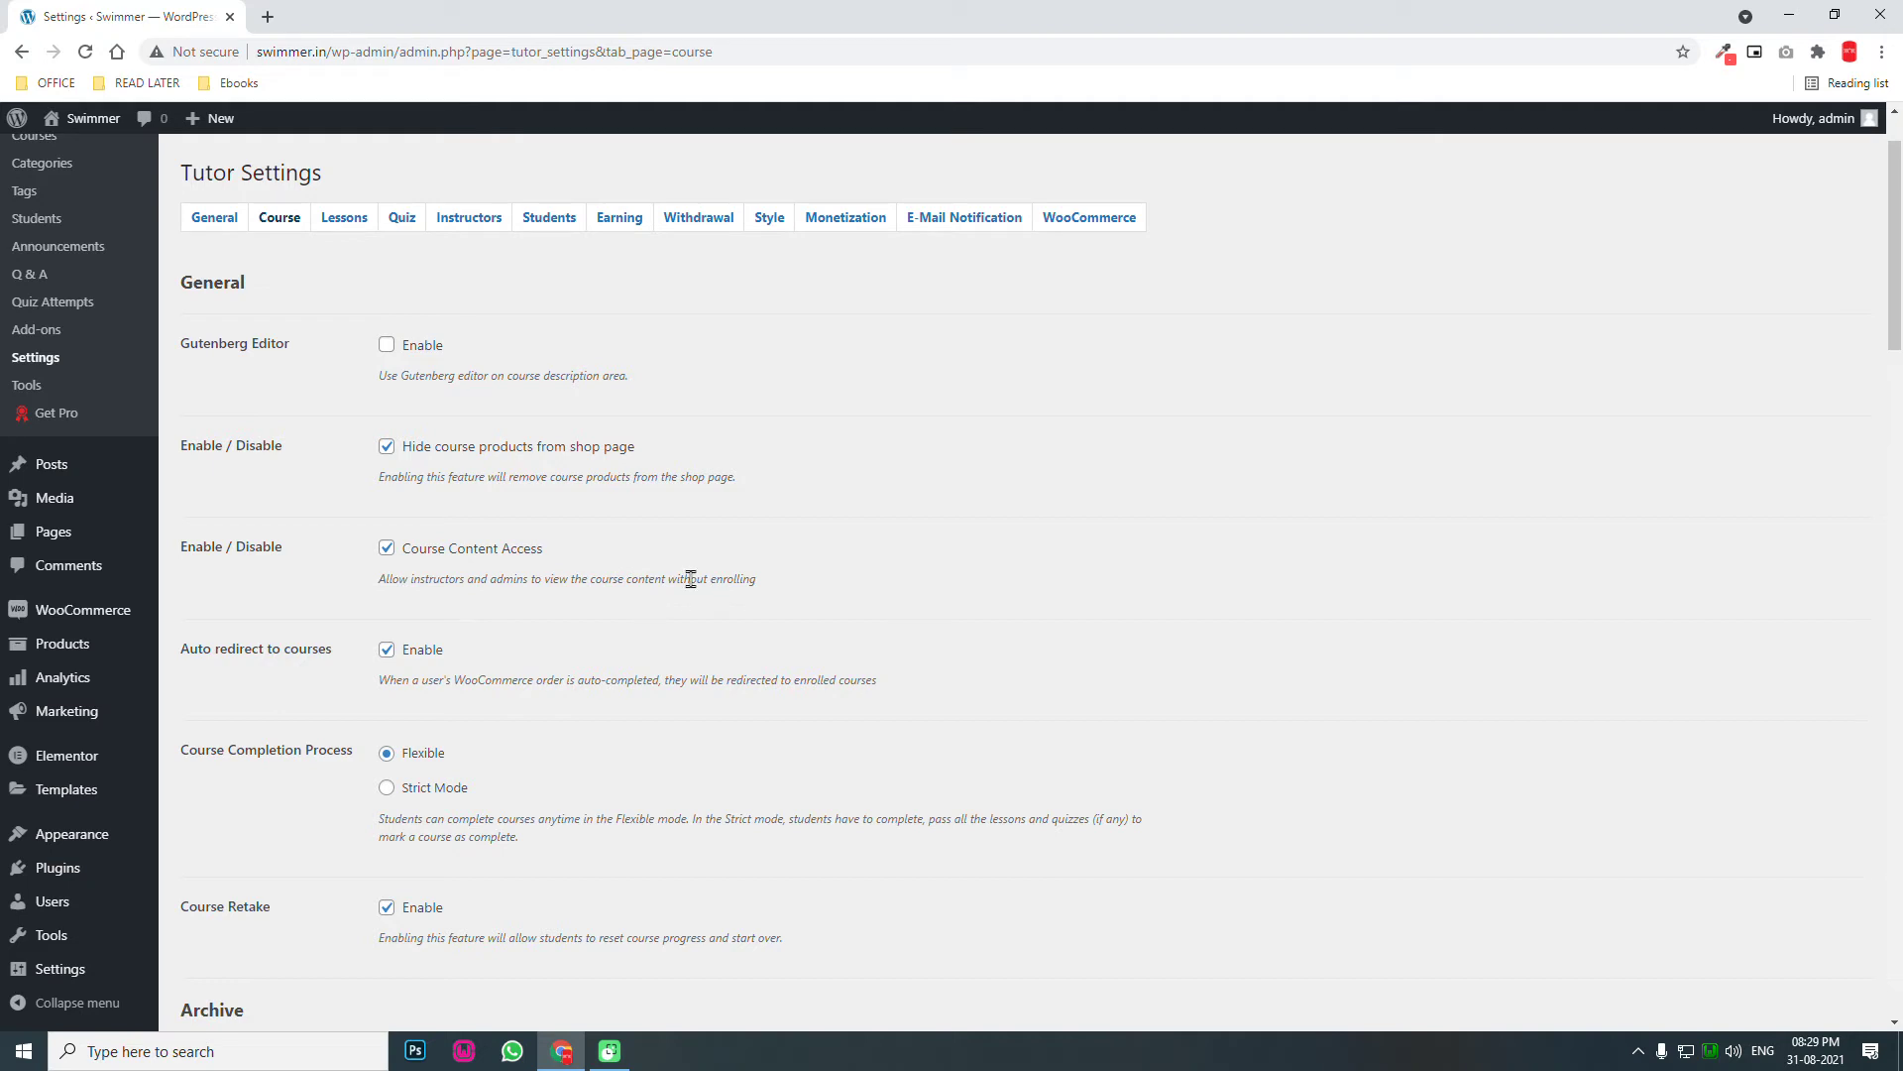
scroll(691, 580, down, 1)
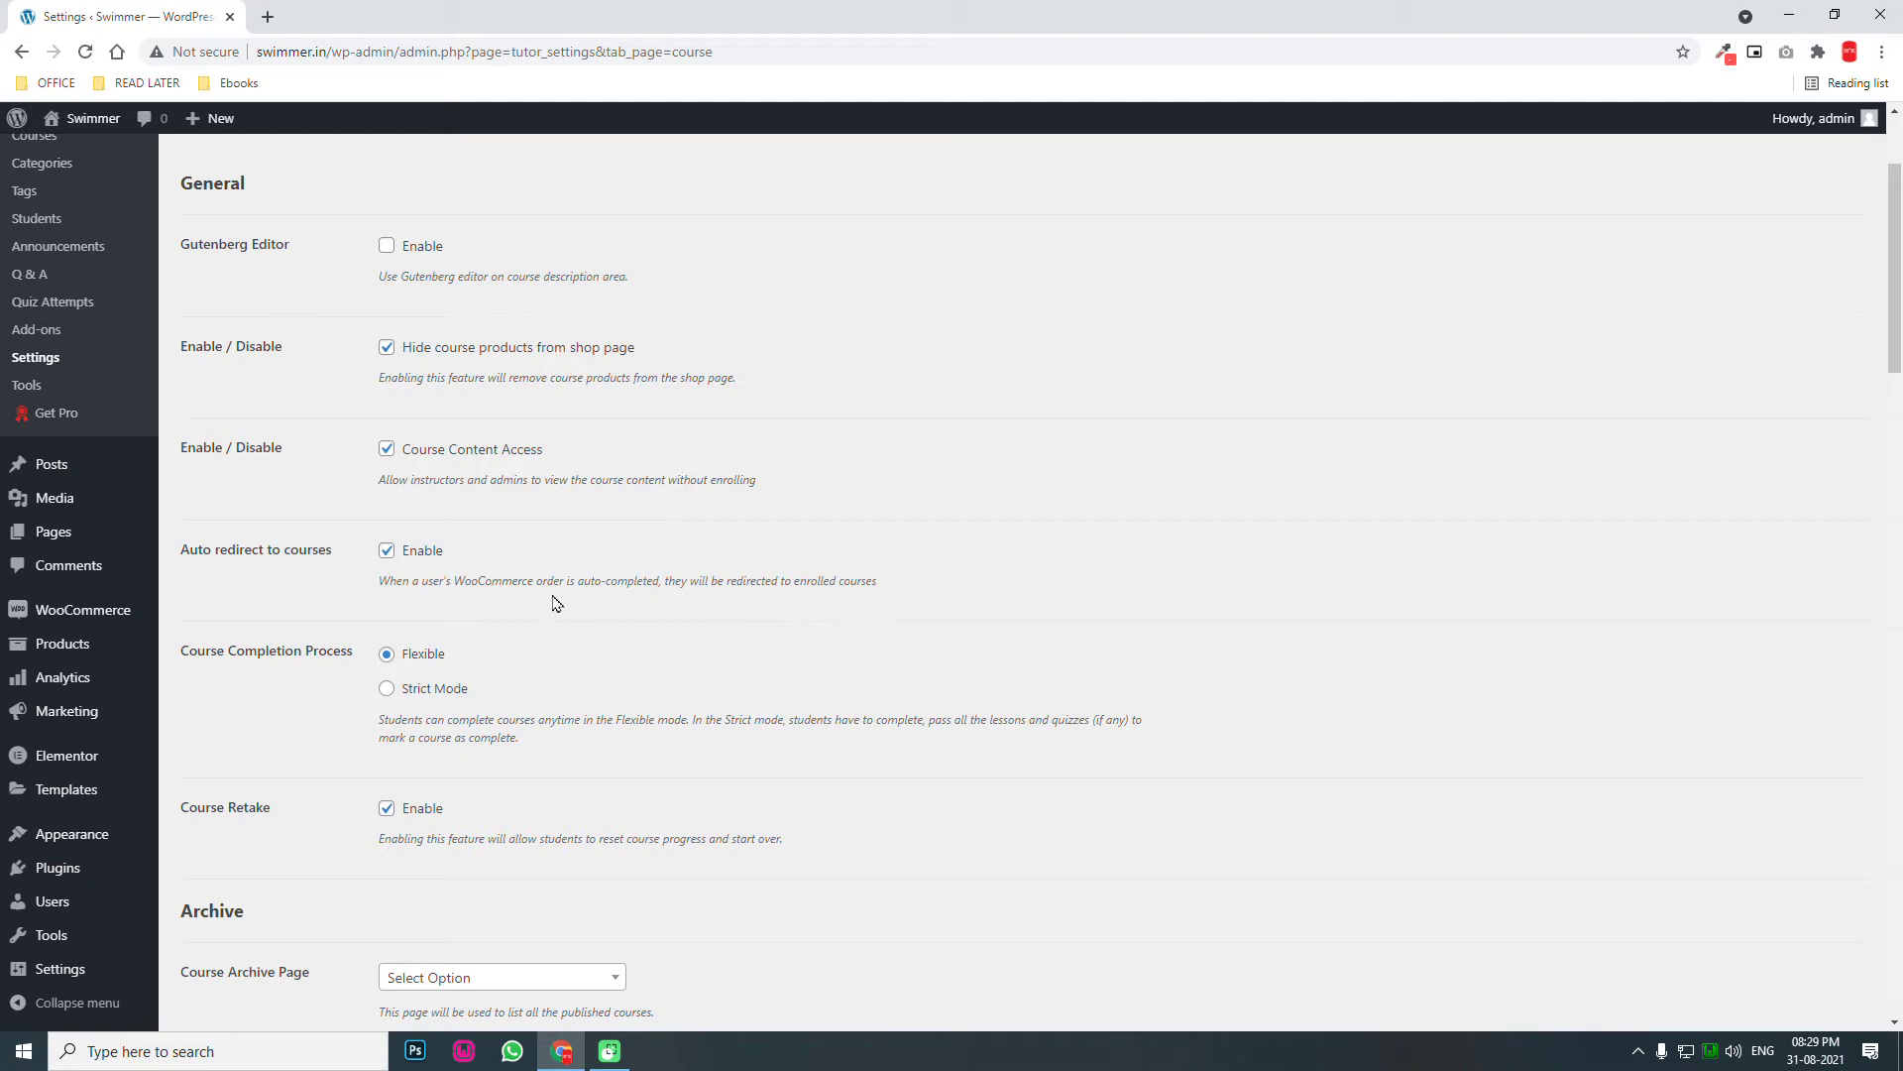
scroll(496, 595, down, 1)
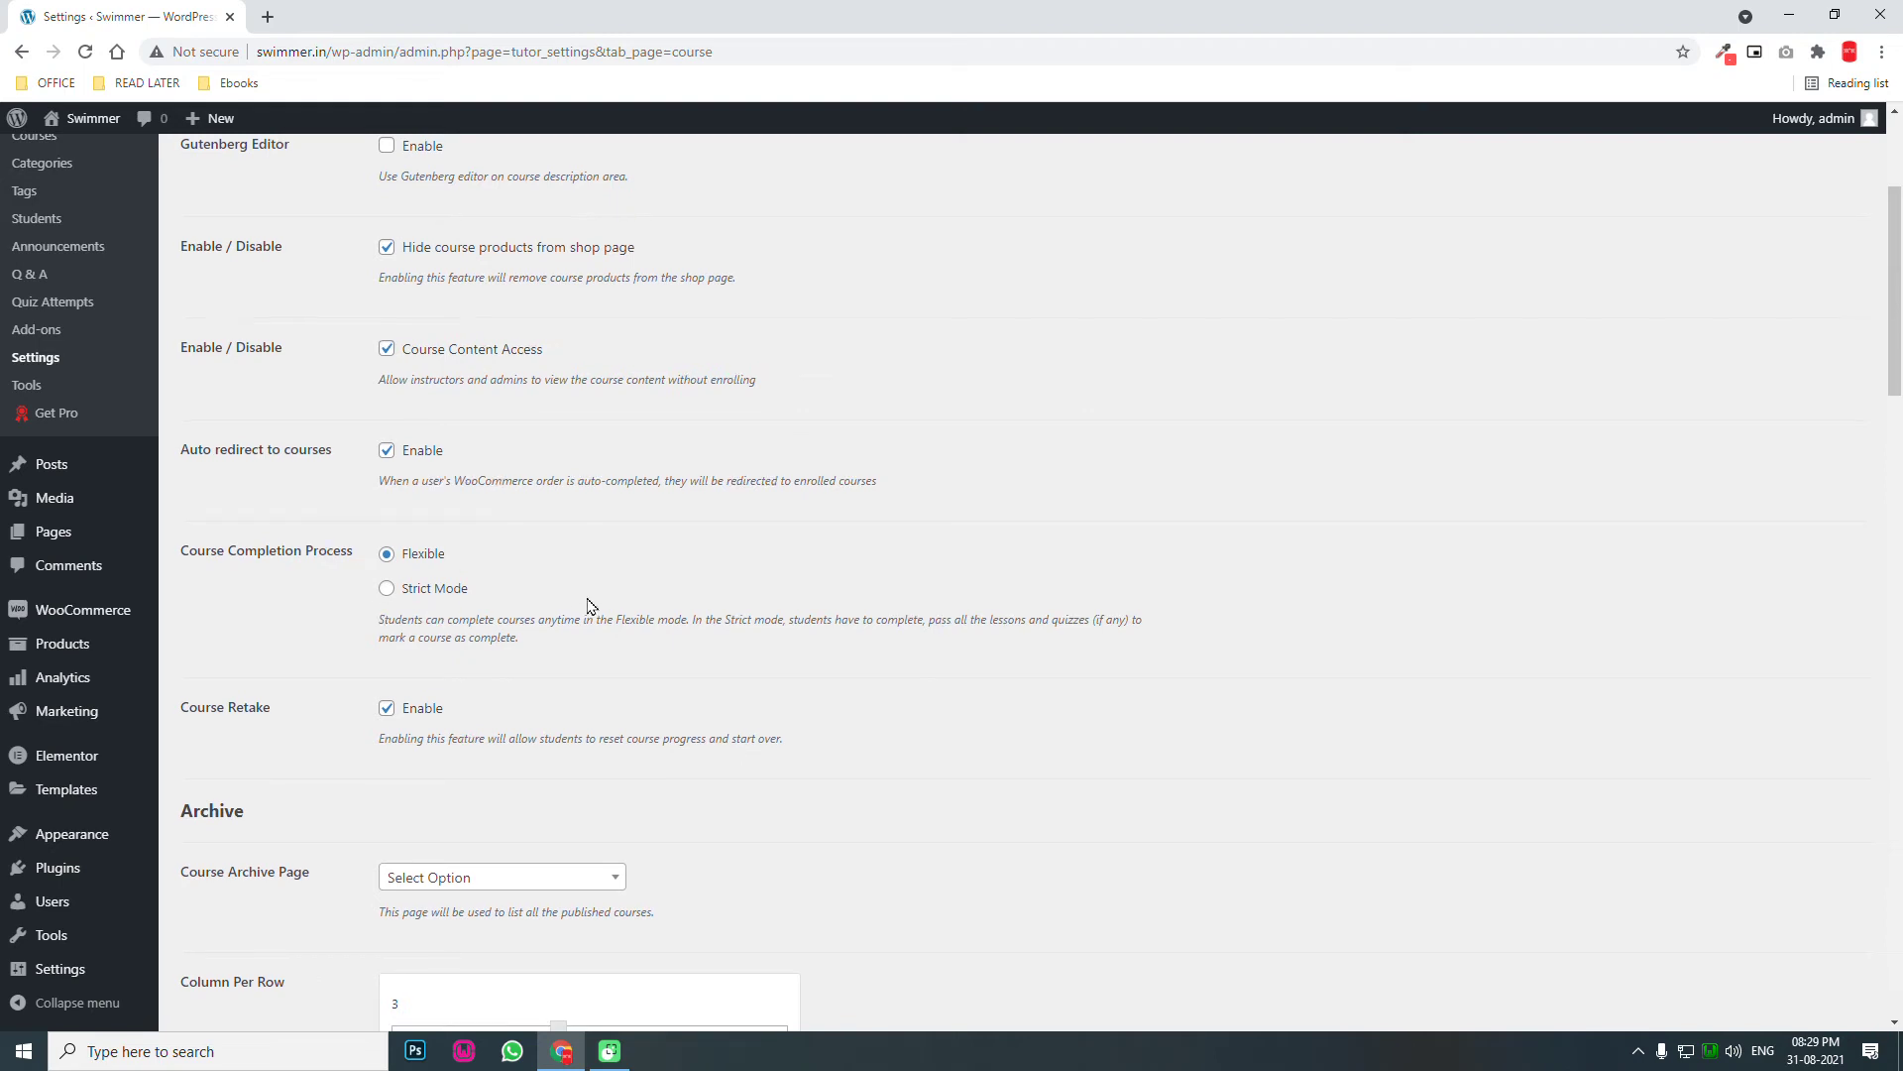
scroll(589, 605, down, 1)
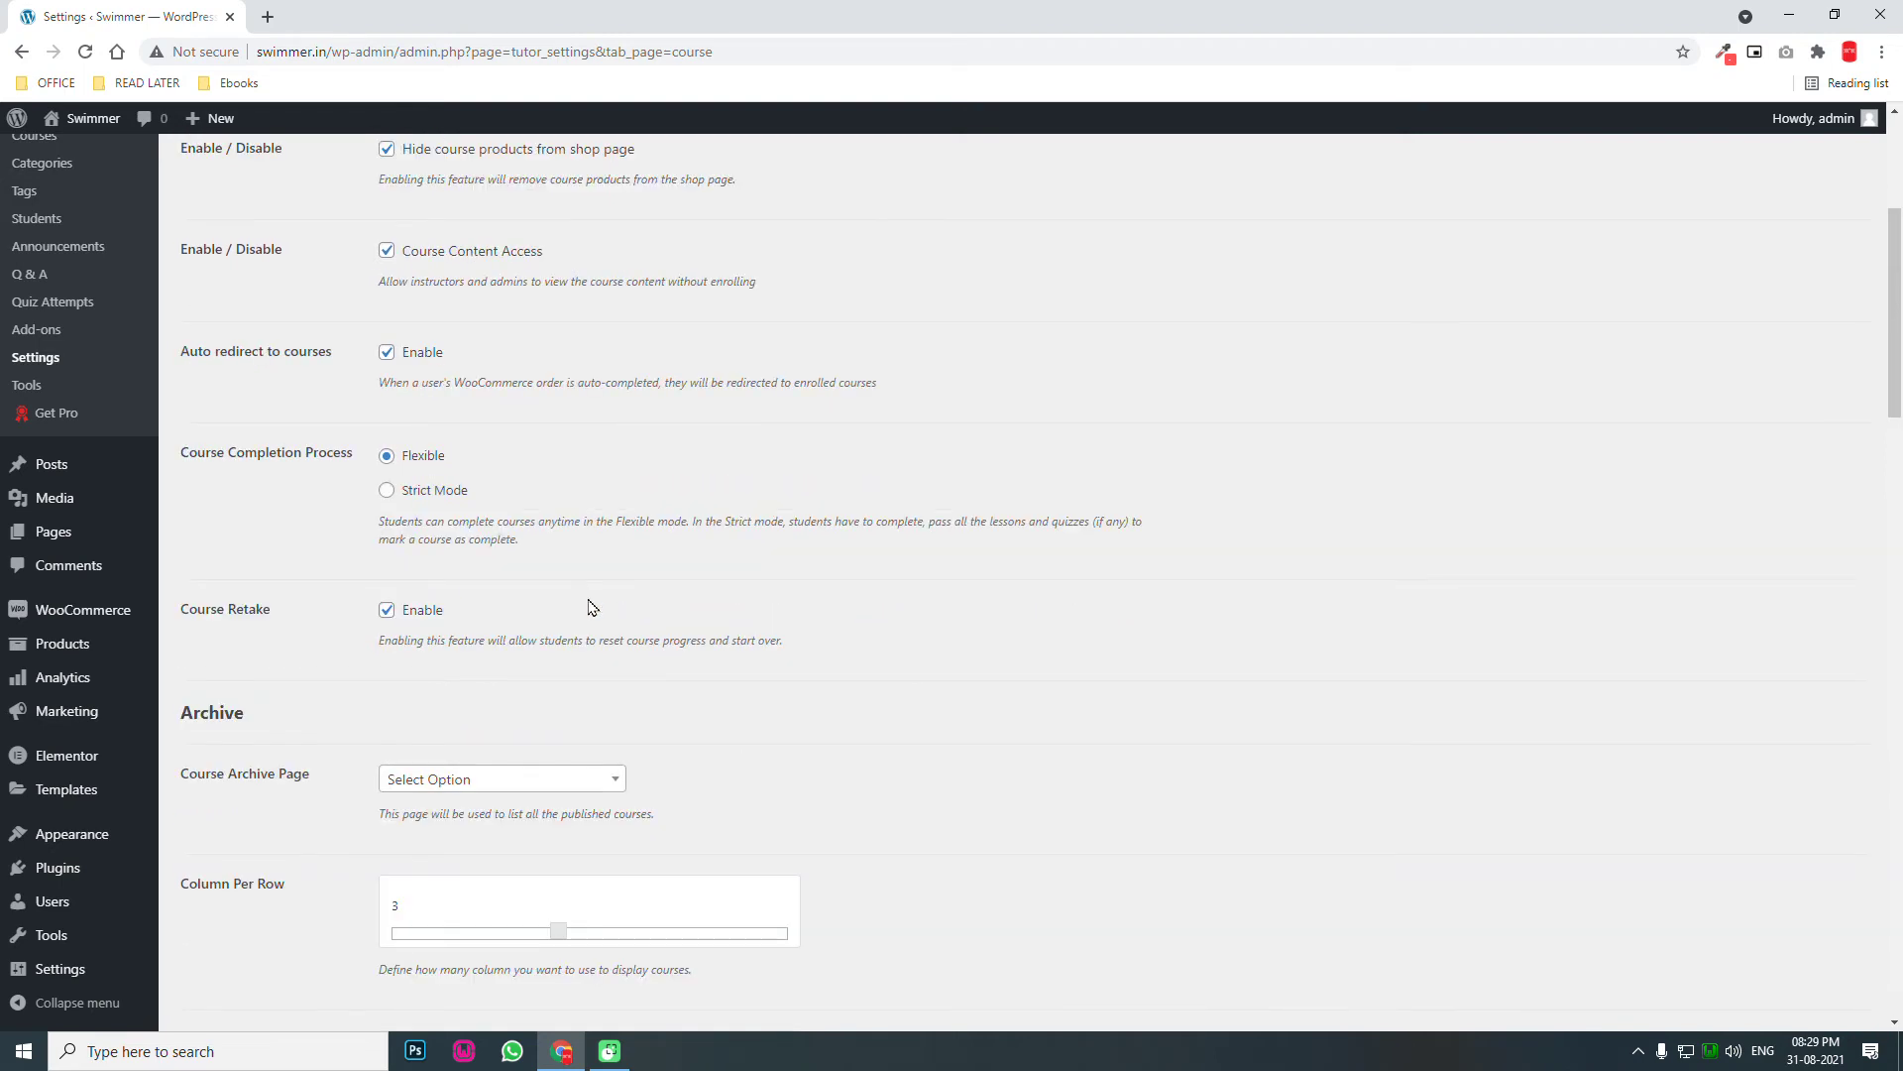
scroll(589, 606, down, 1)
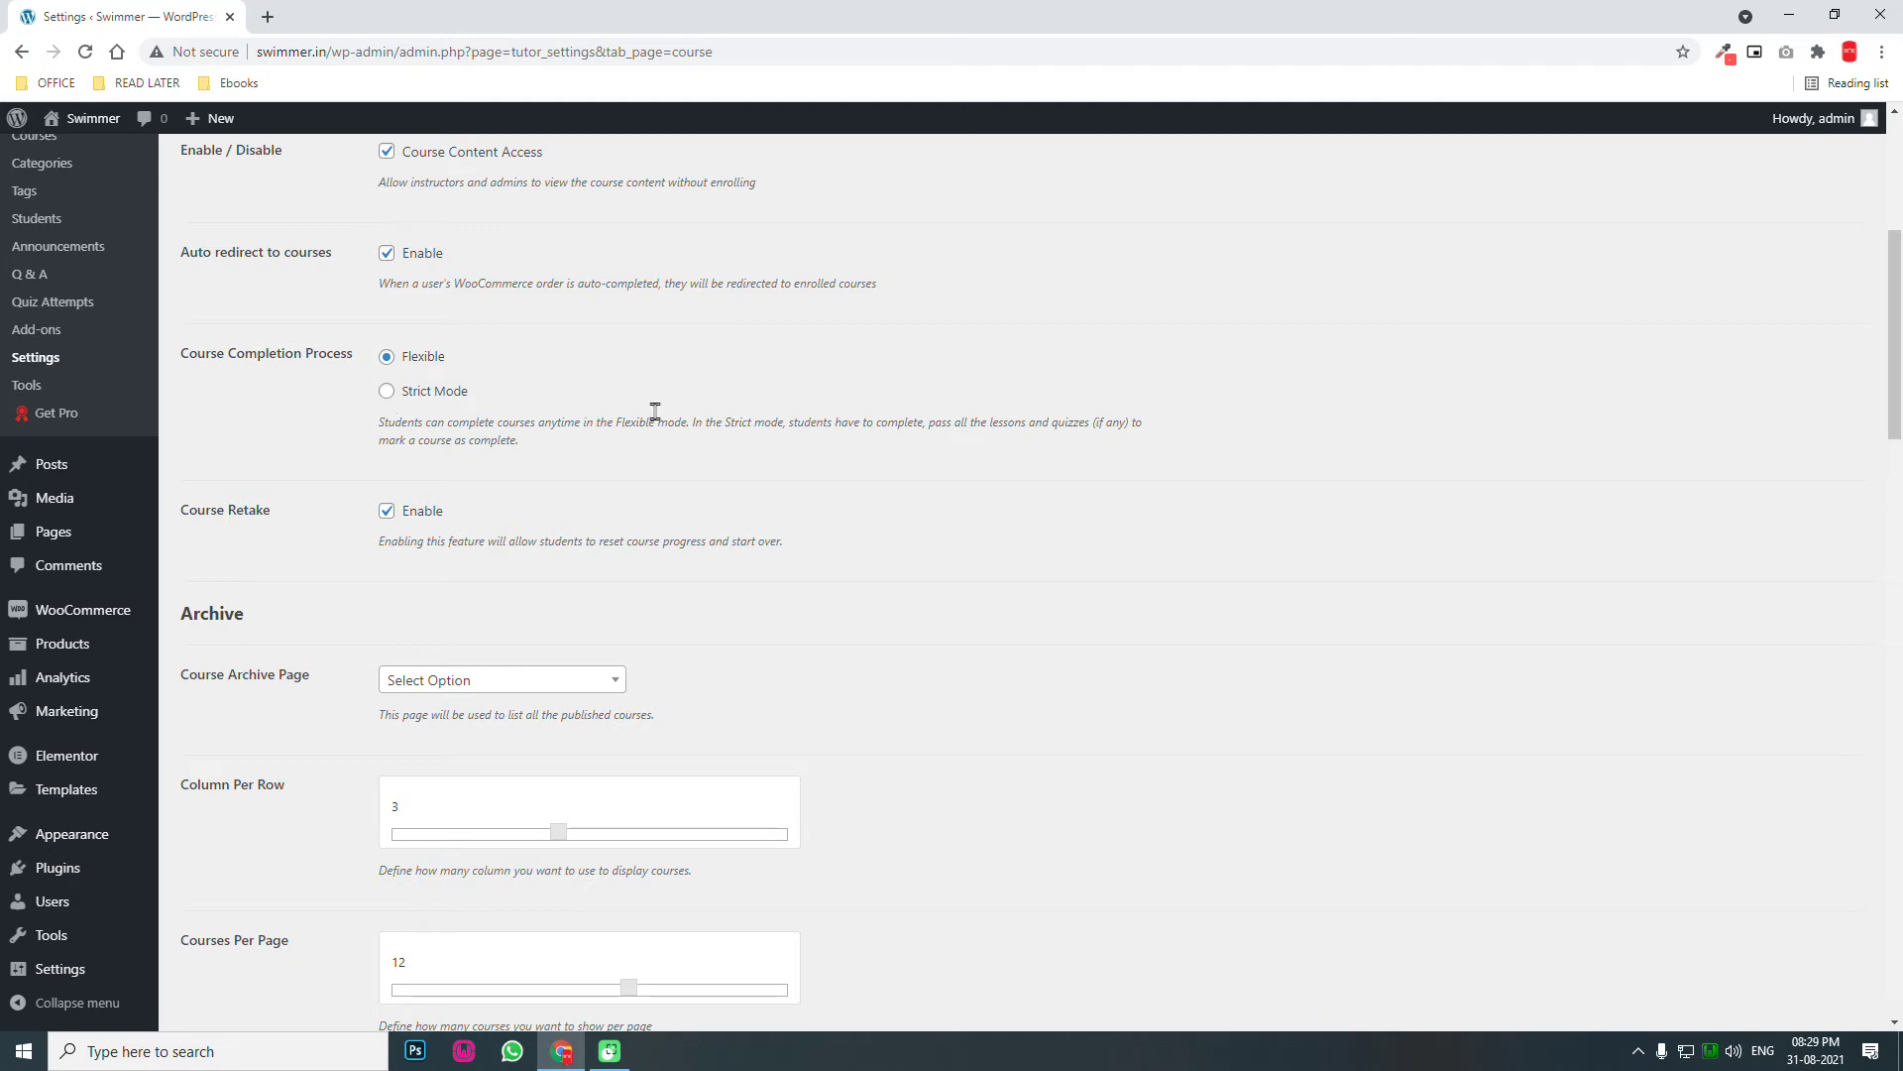
scroll(655, 419, down, 2)
scroll(654, 419, down, 1)
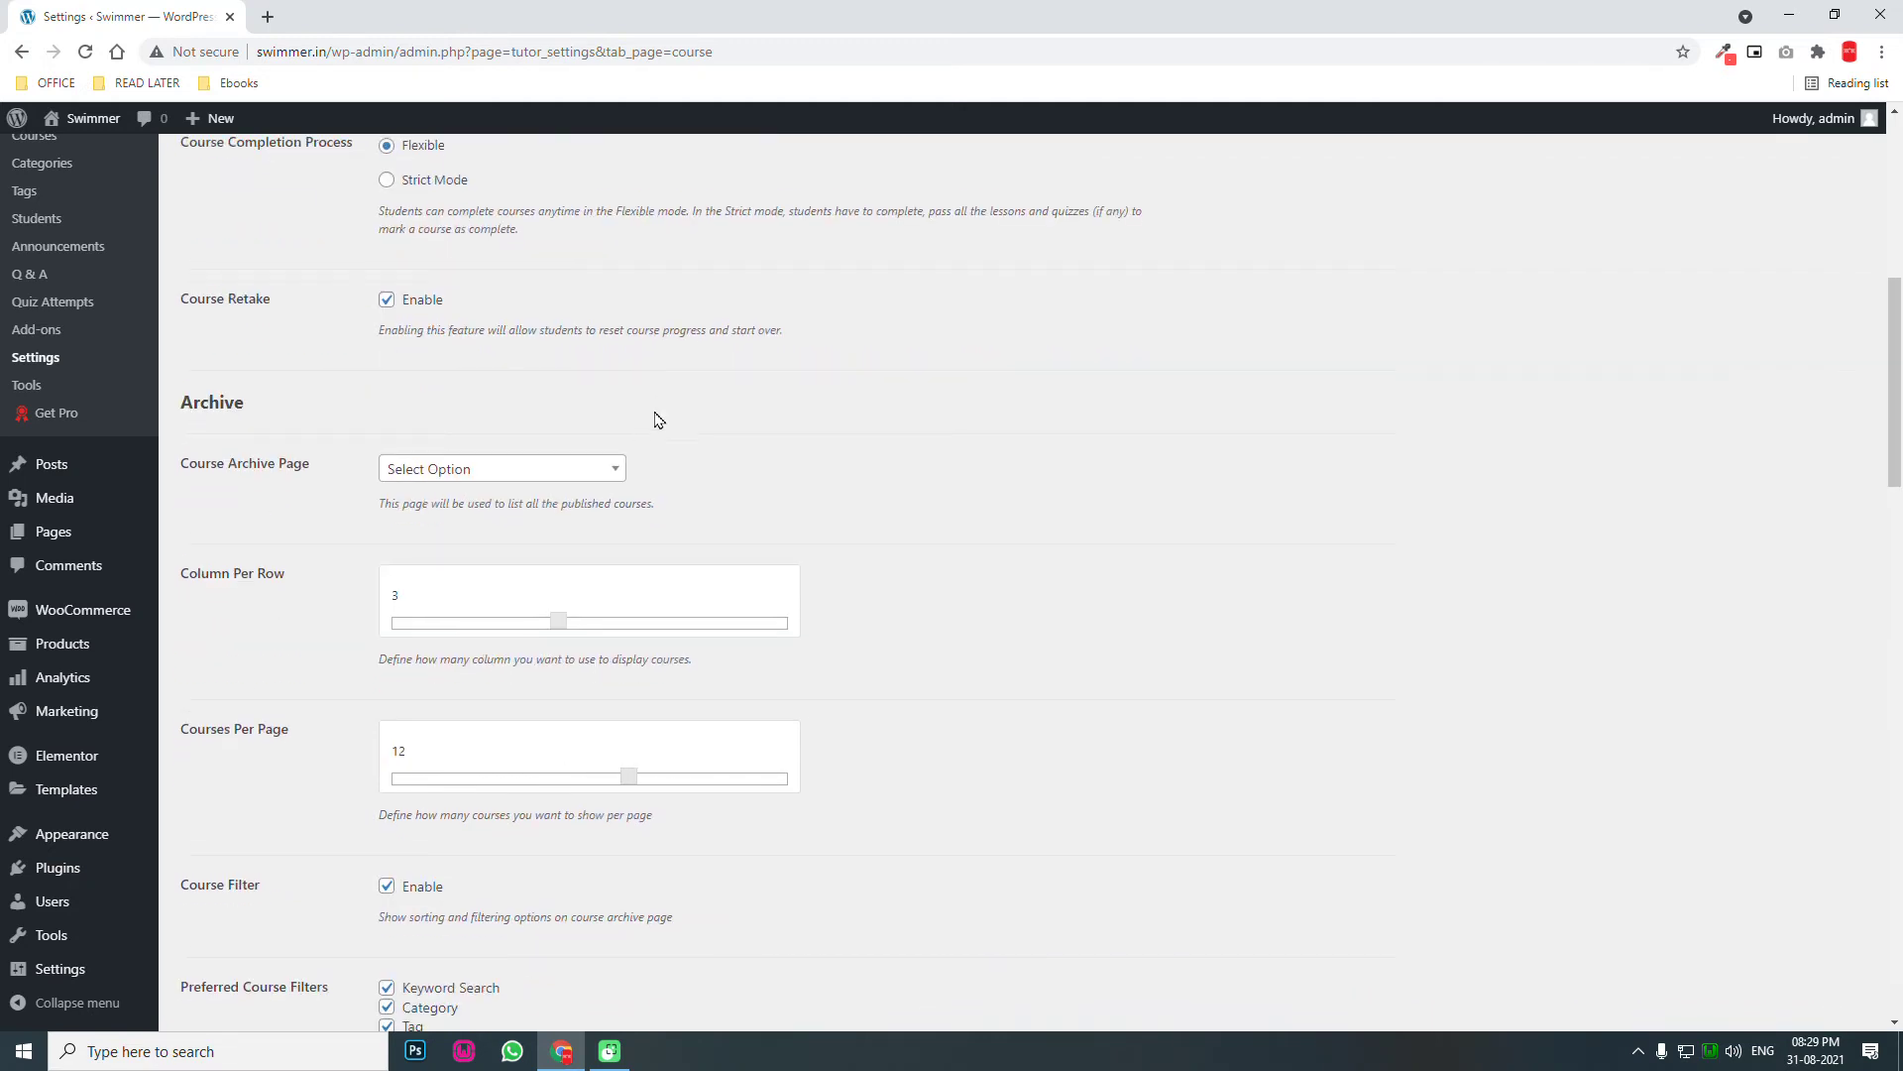
scroll(549, 855, down, 2)
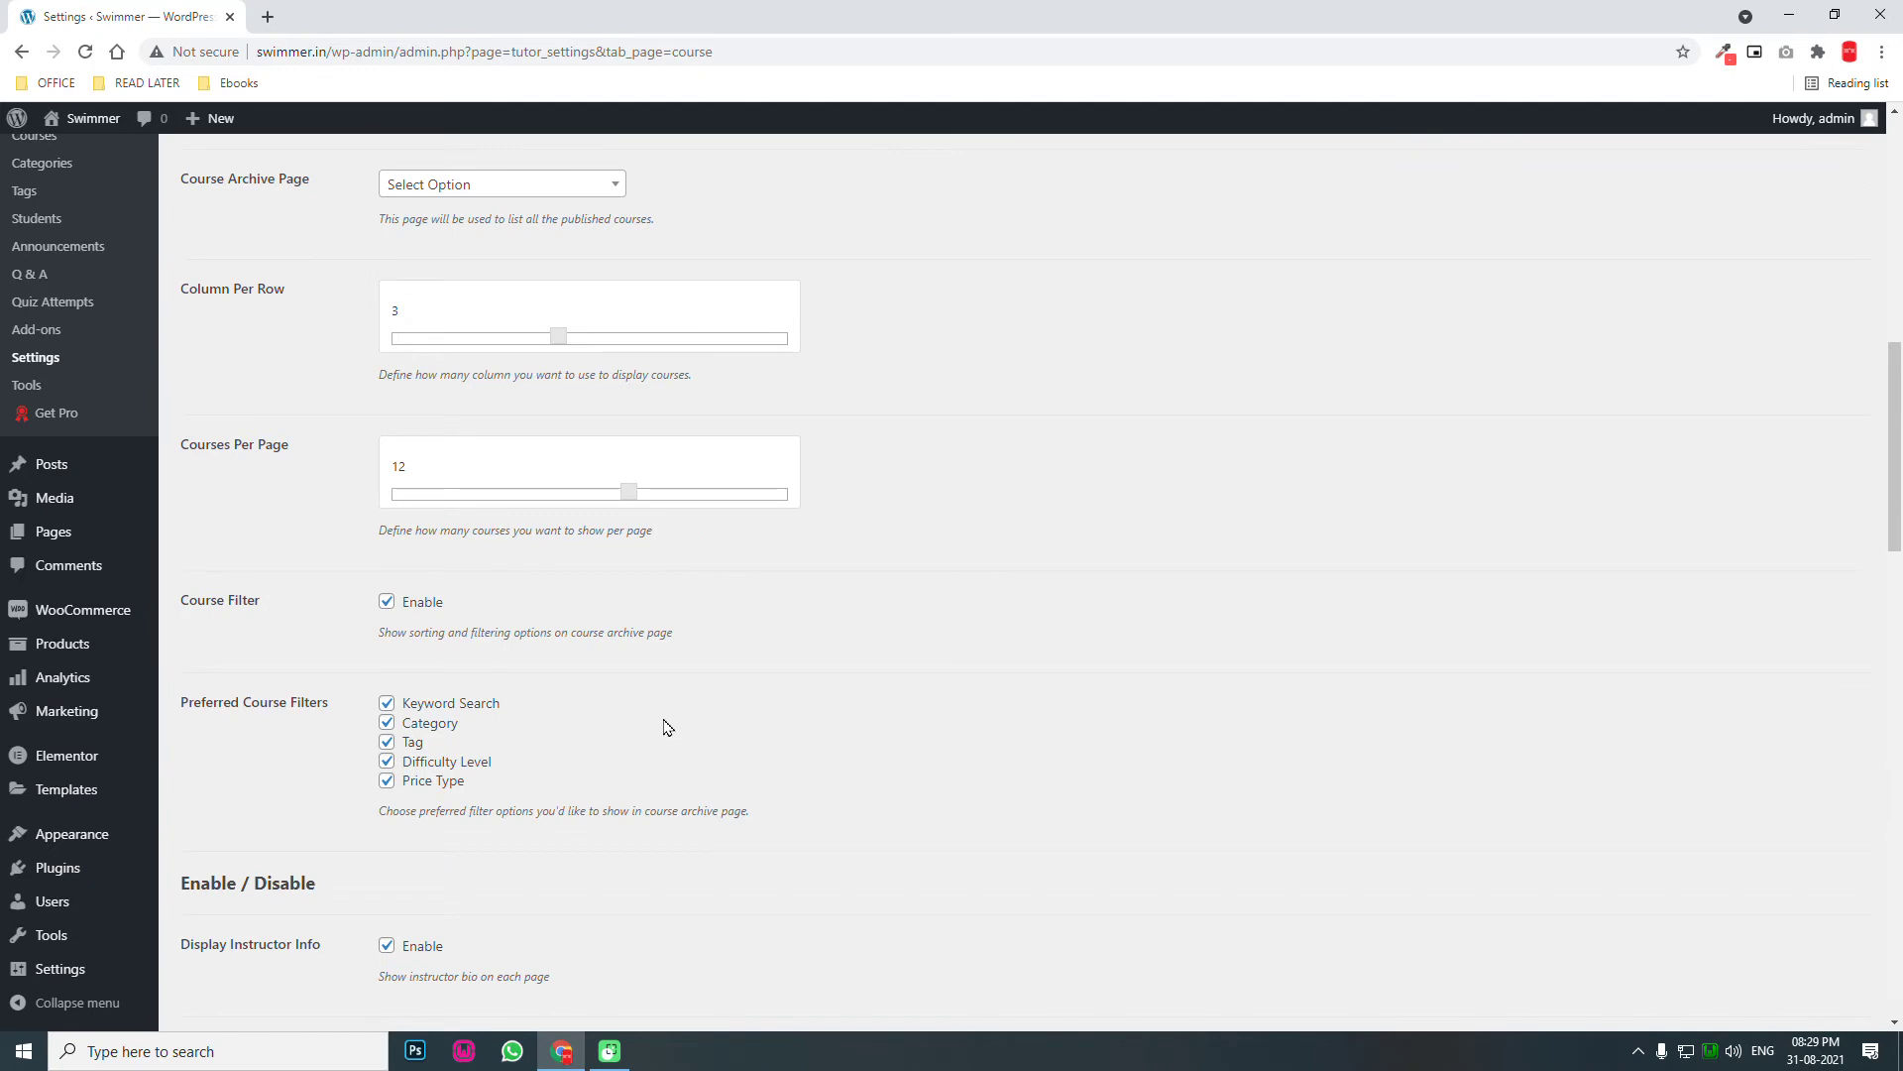
scroll(666, 729, down, 2)
mouse_move(127, 541)
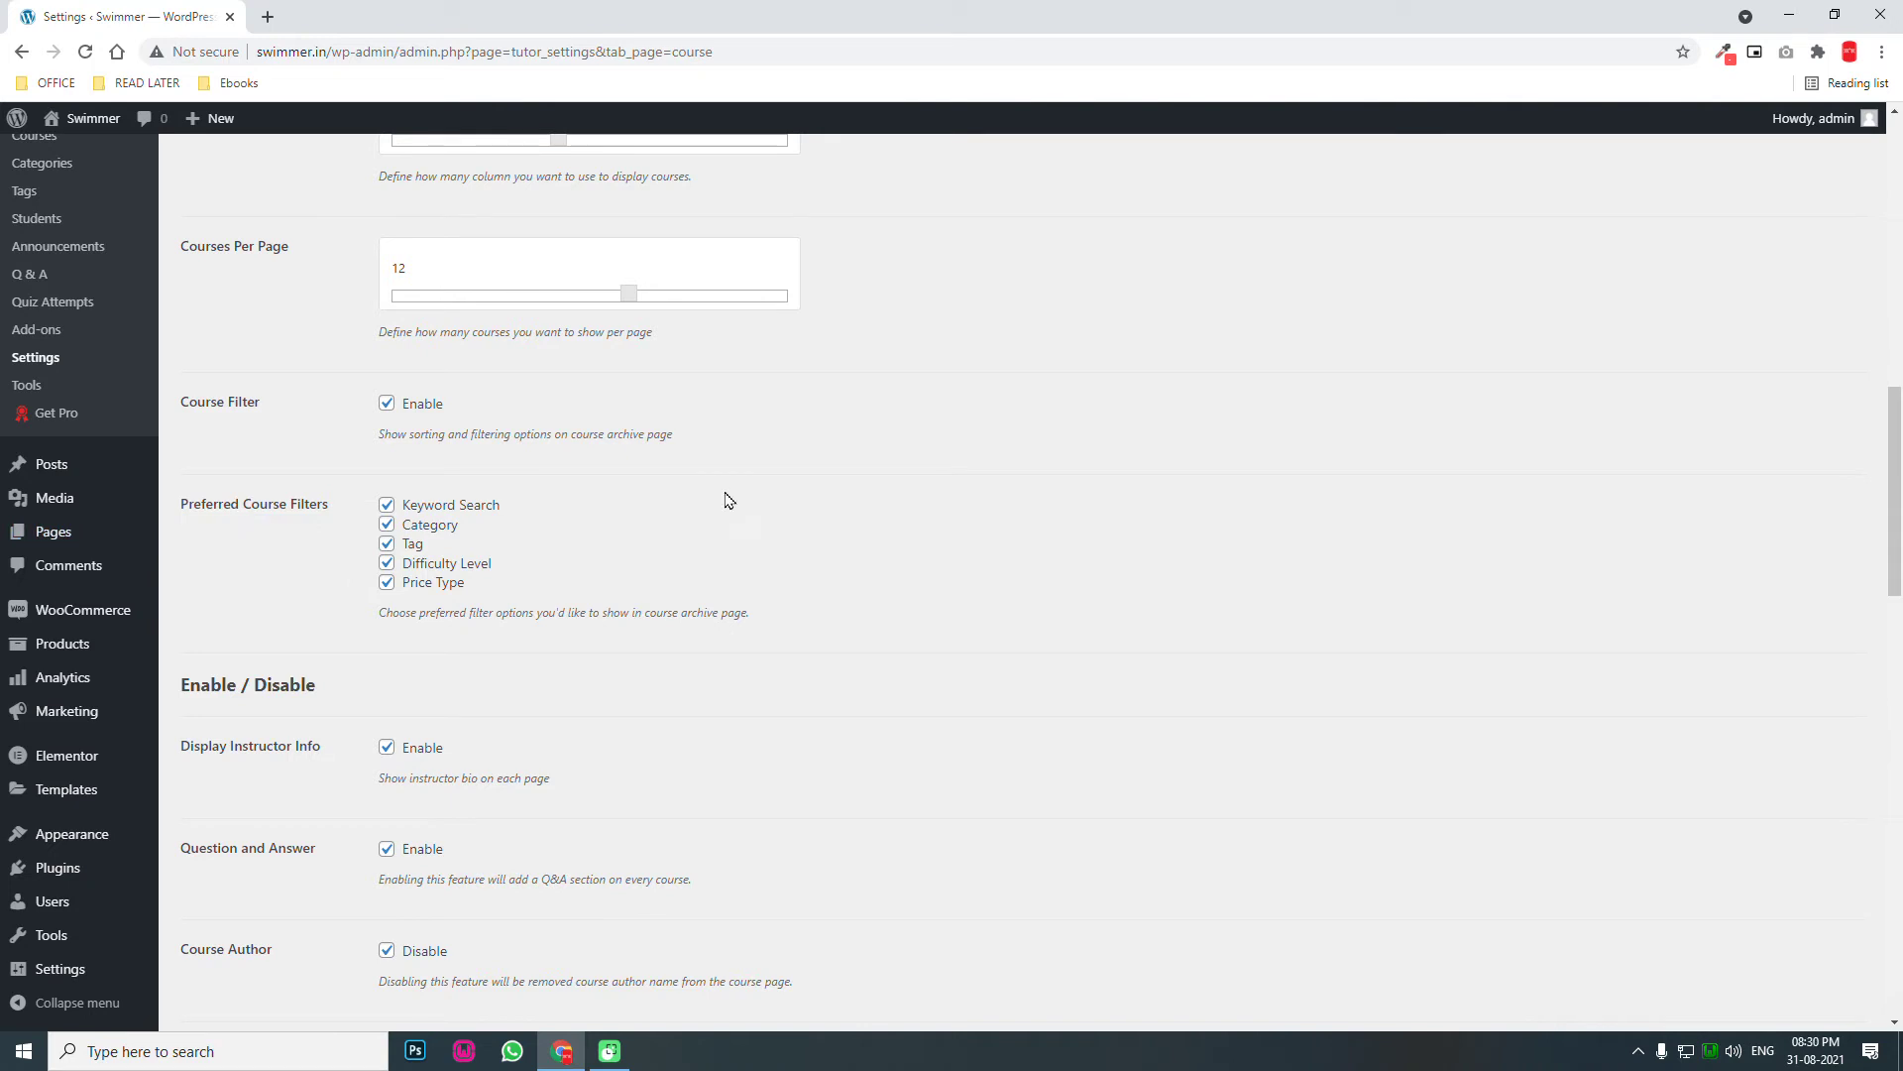
scroll(729, 501, down, 3)
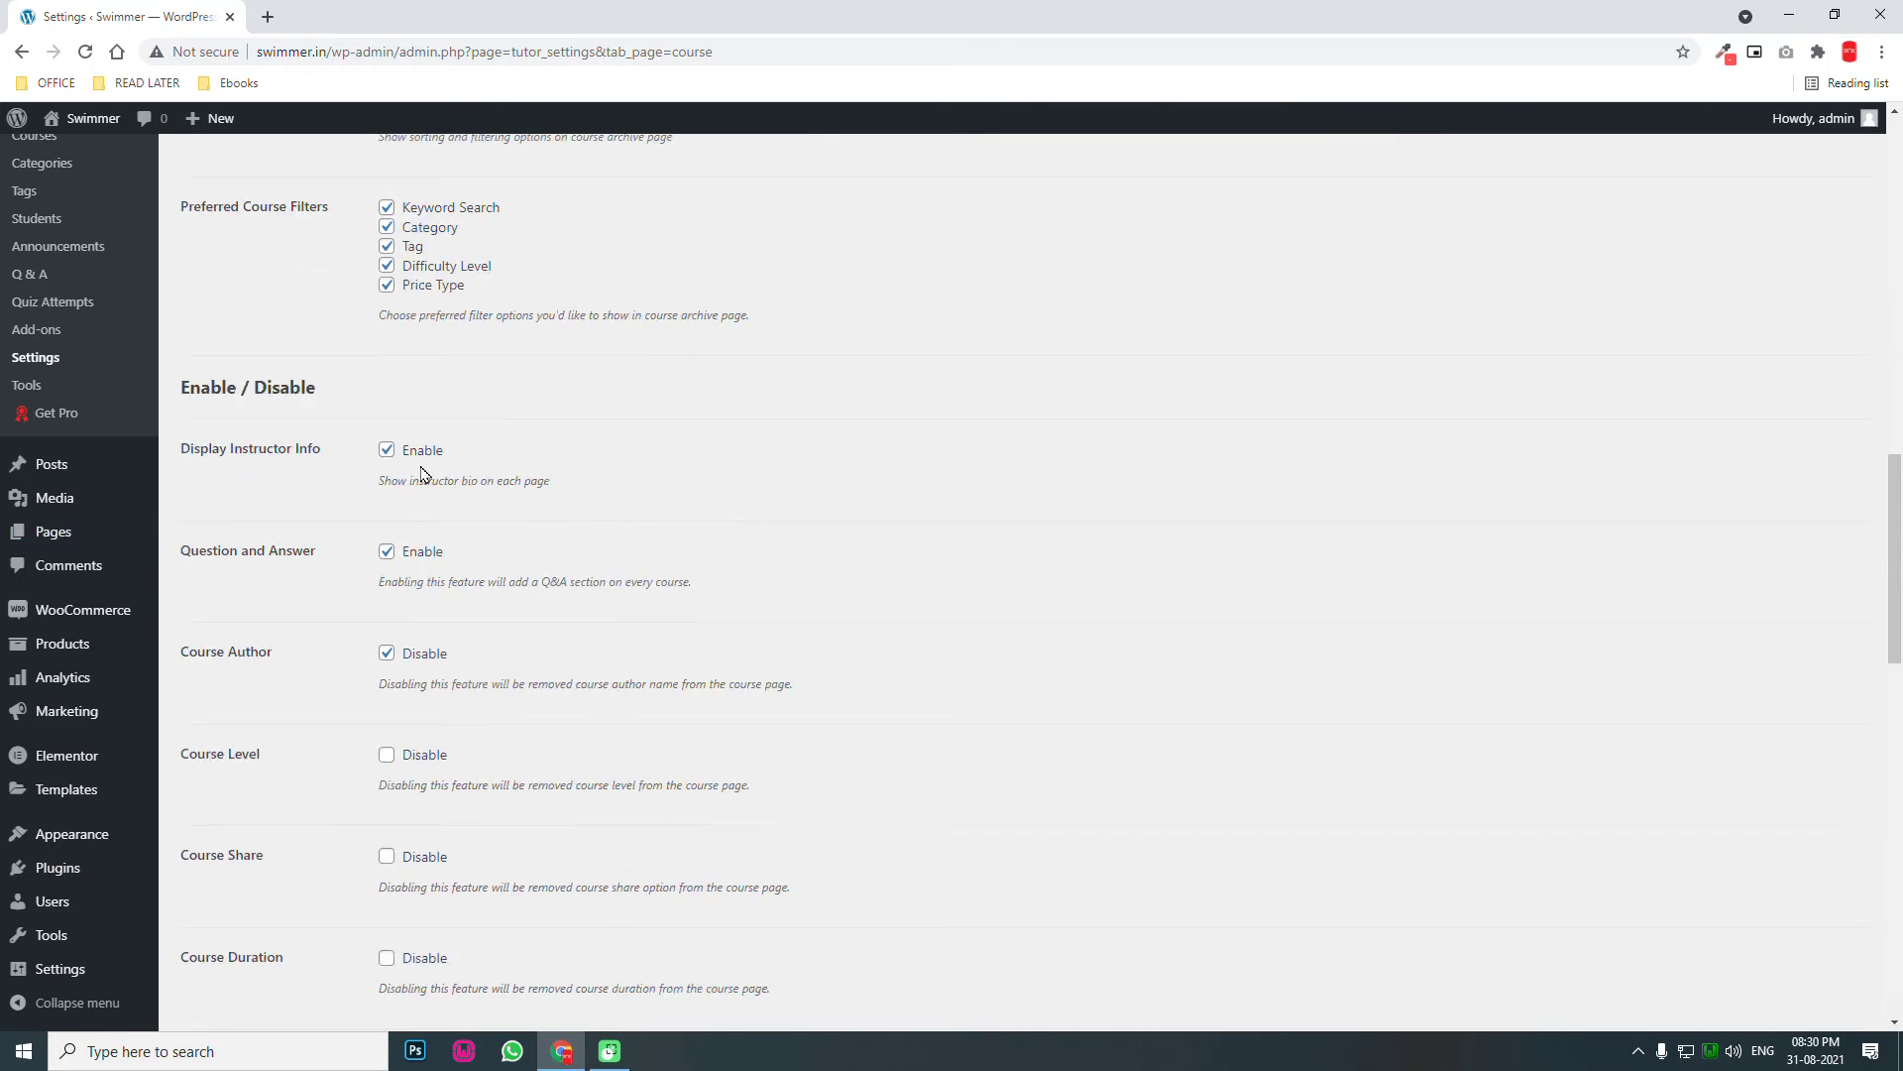
Uncheck the Disable option for Course Author and check it again.
scroll(659, 456, down, 1)
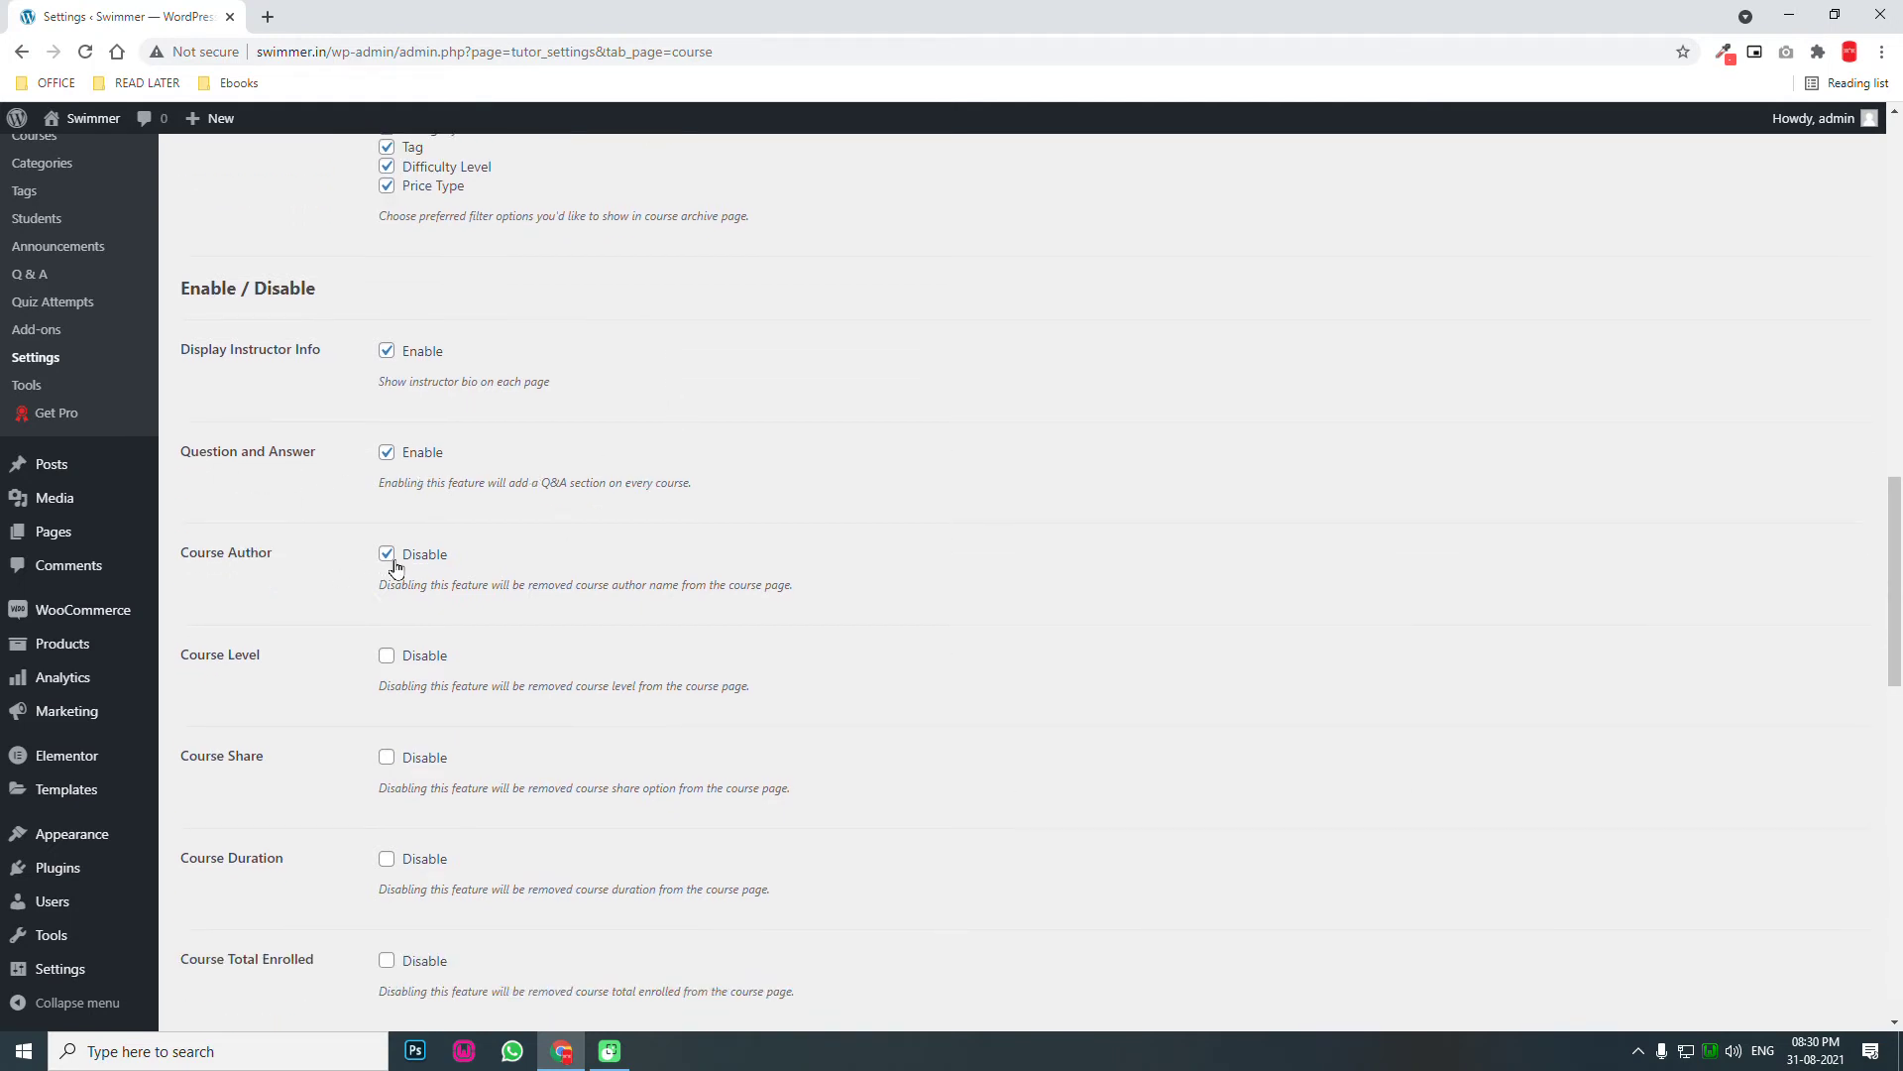
scroll(392, 566, down, 1)
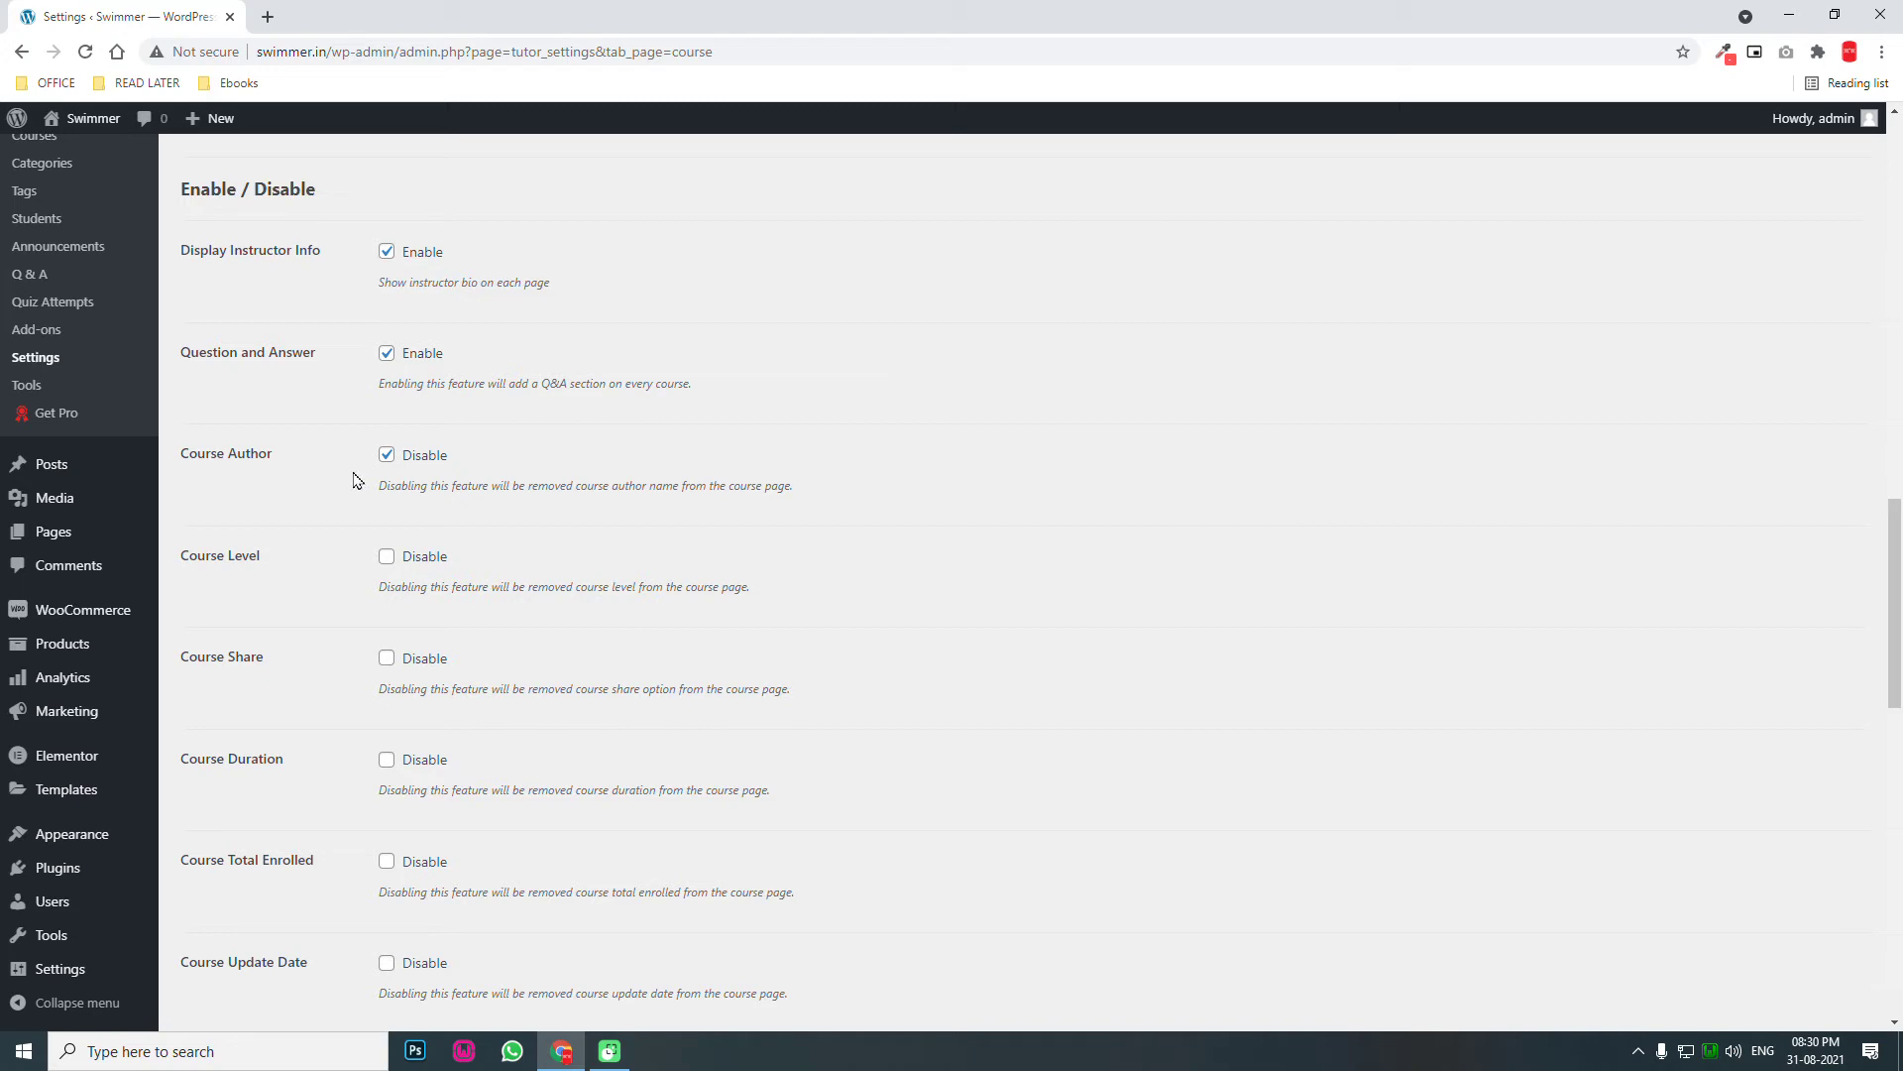
click(387, 456)
click(389, 455)
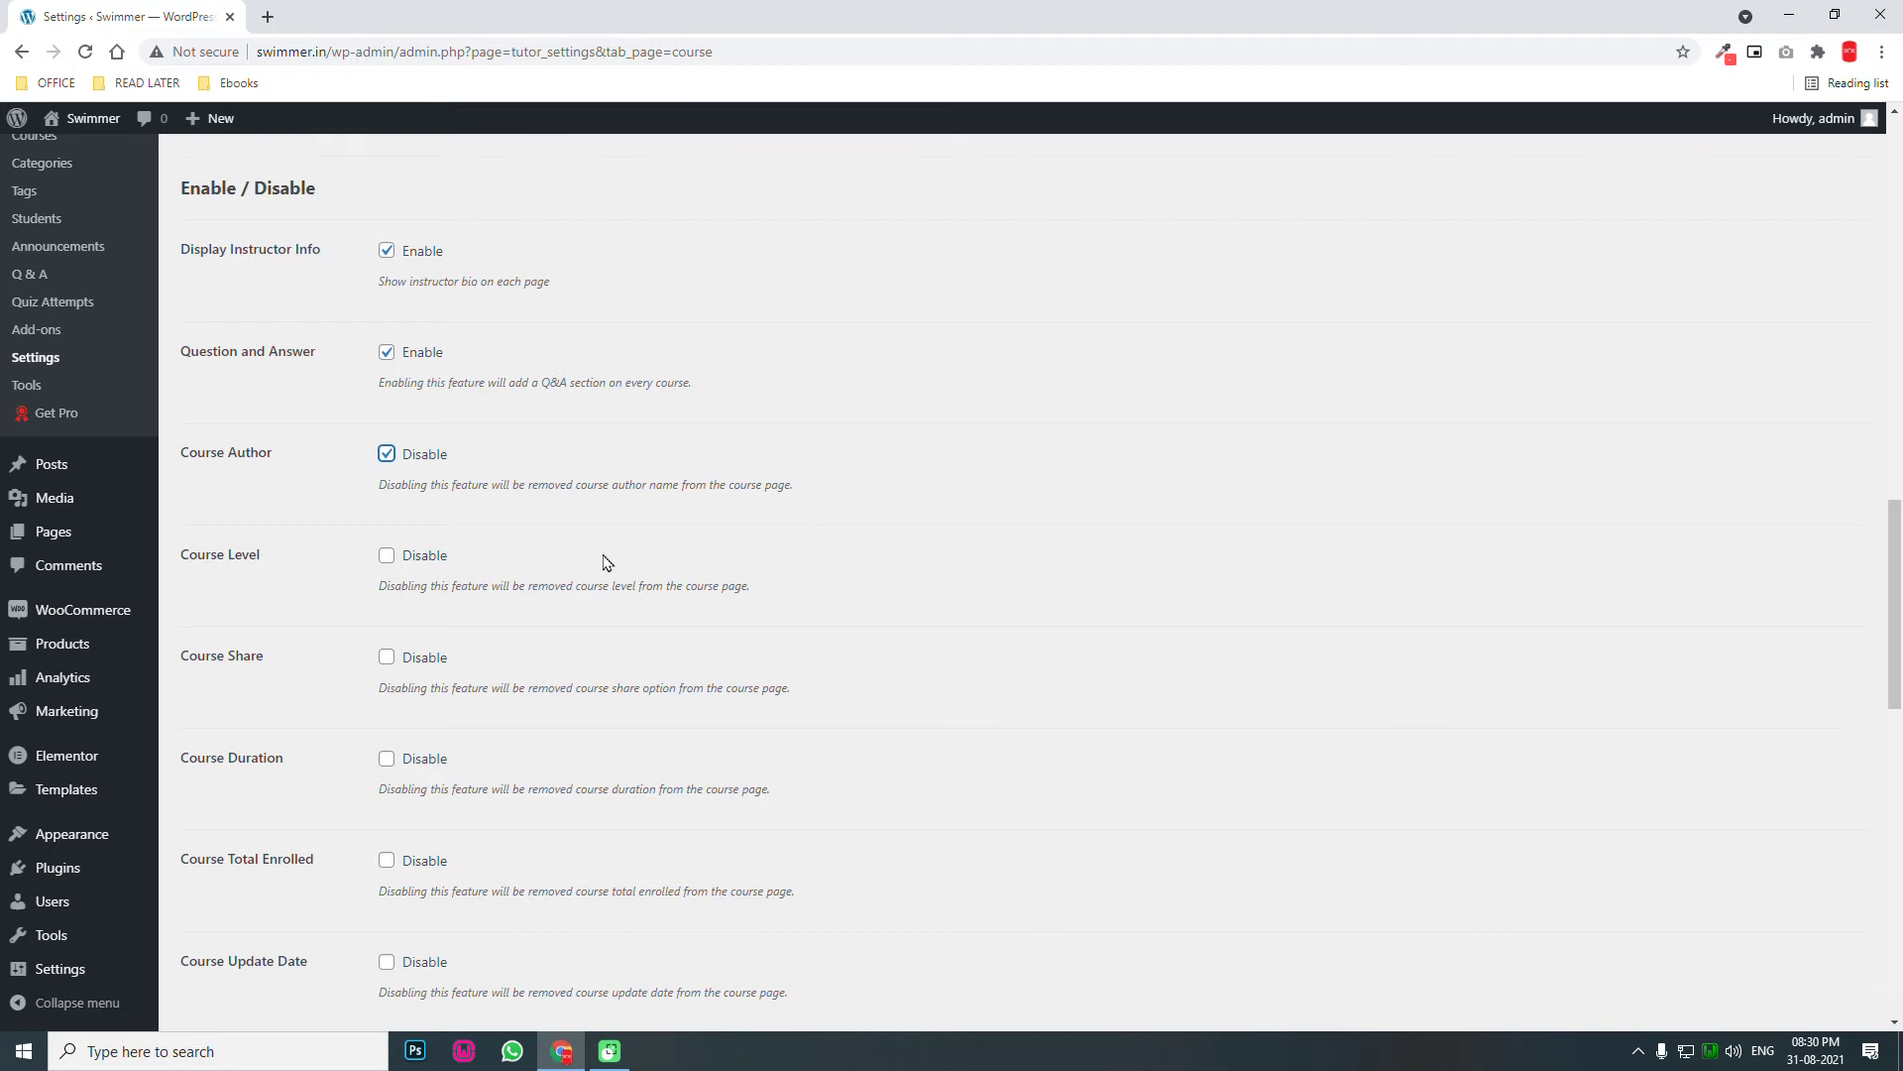
Review the remaining course page options, from Course Level to Default Video Source, and save the course settings.
scroll(607, 562, down, 1)
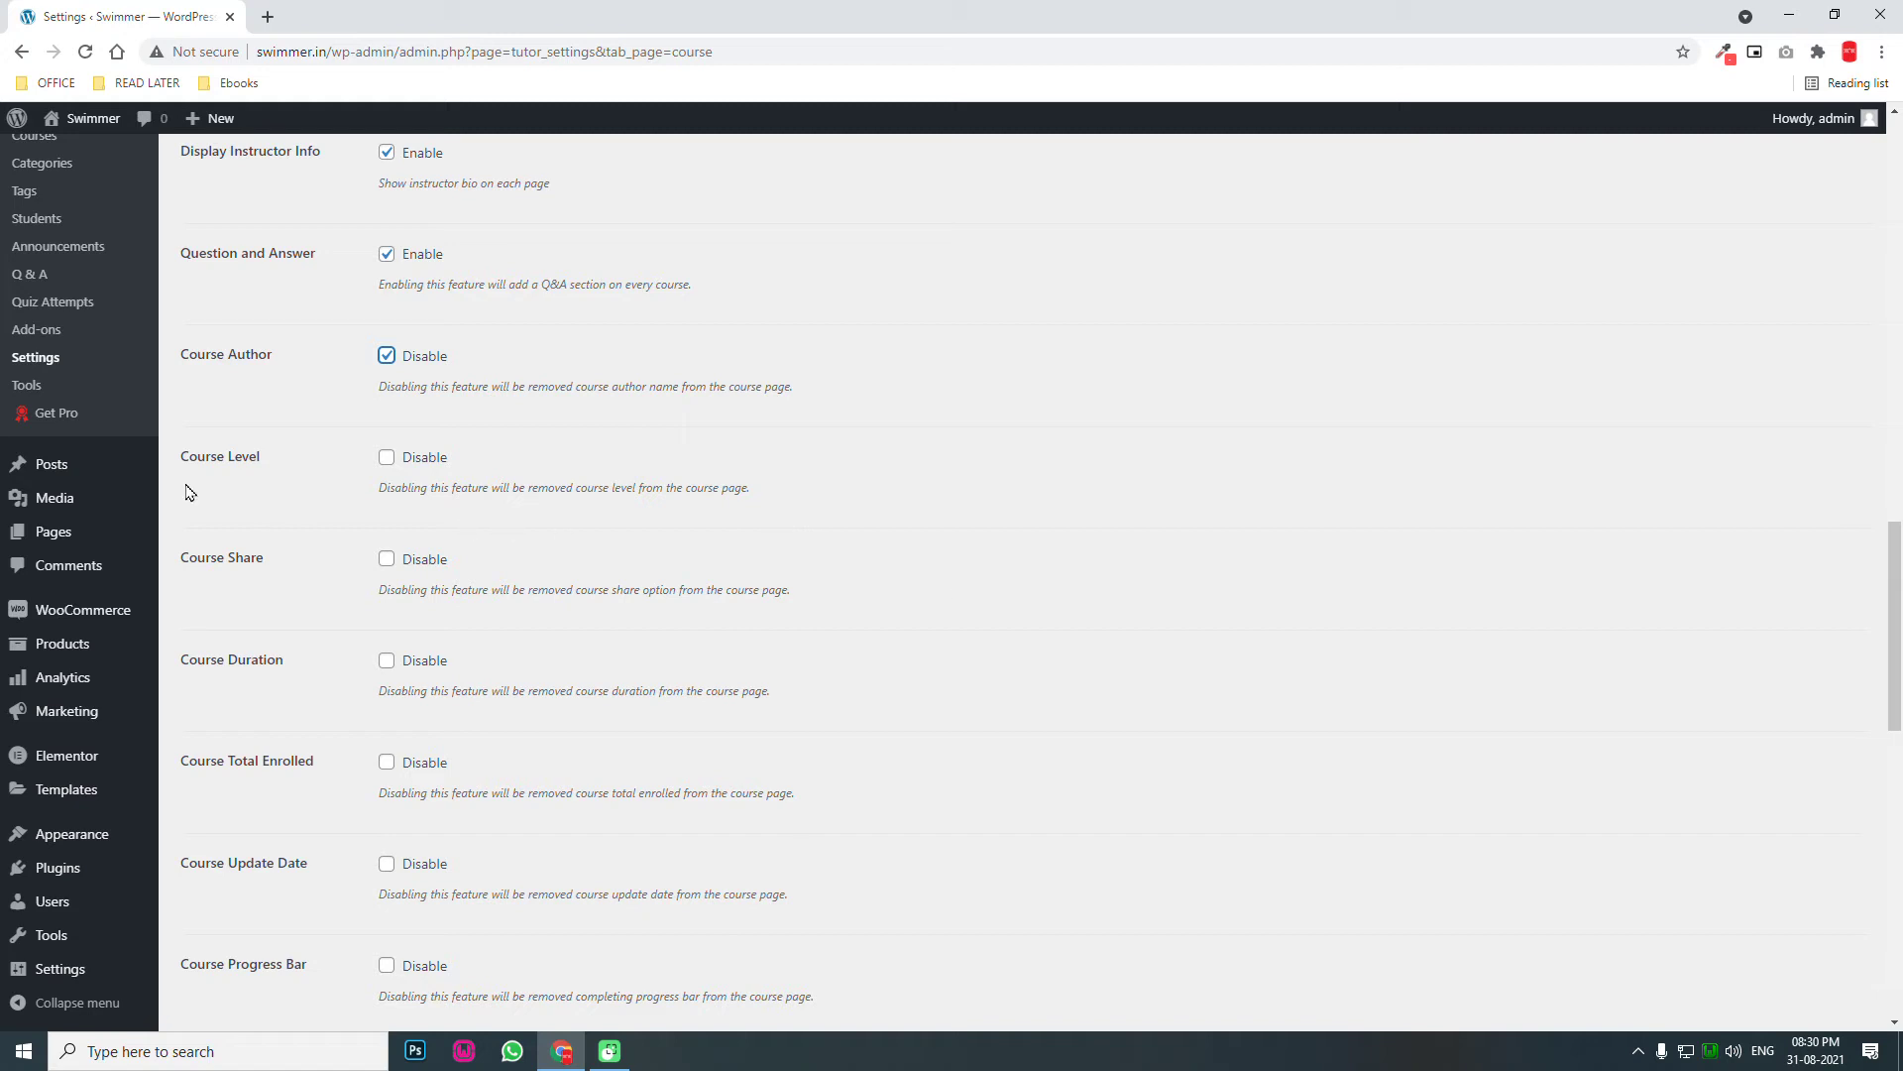
scroll(651, 555, down, 1)
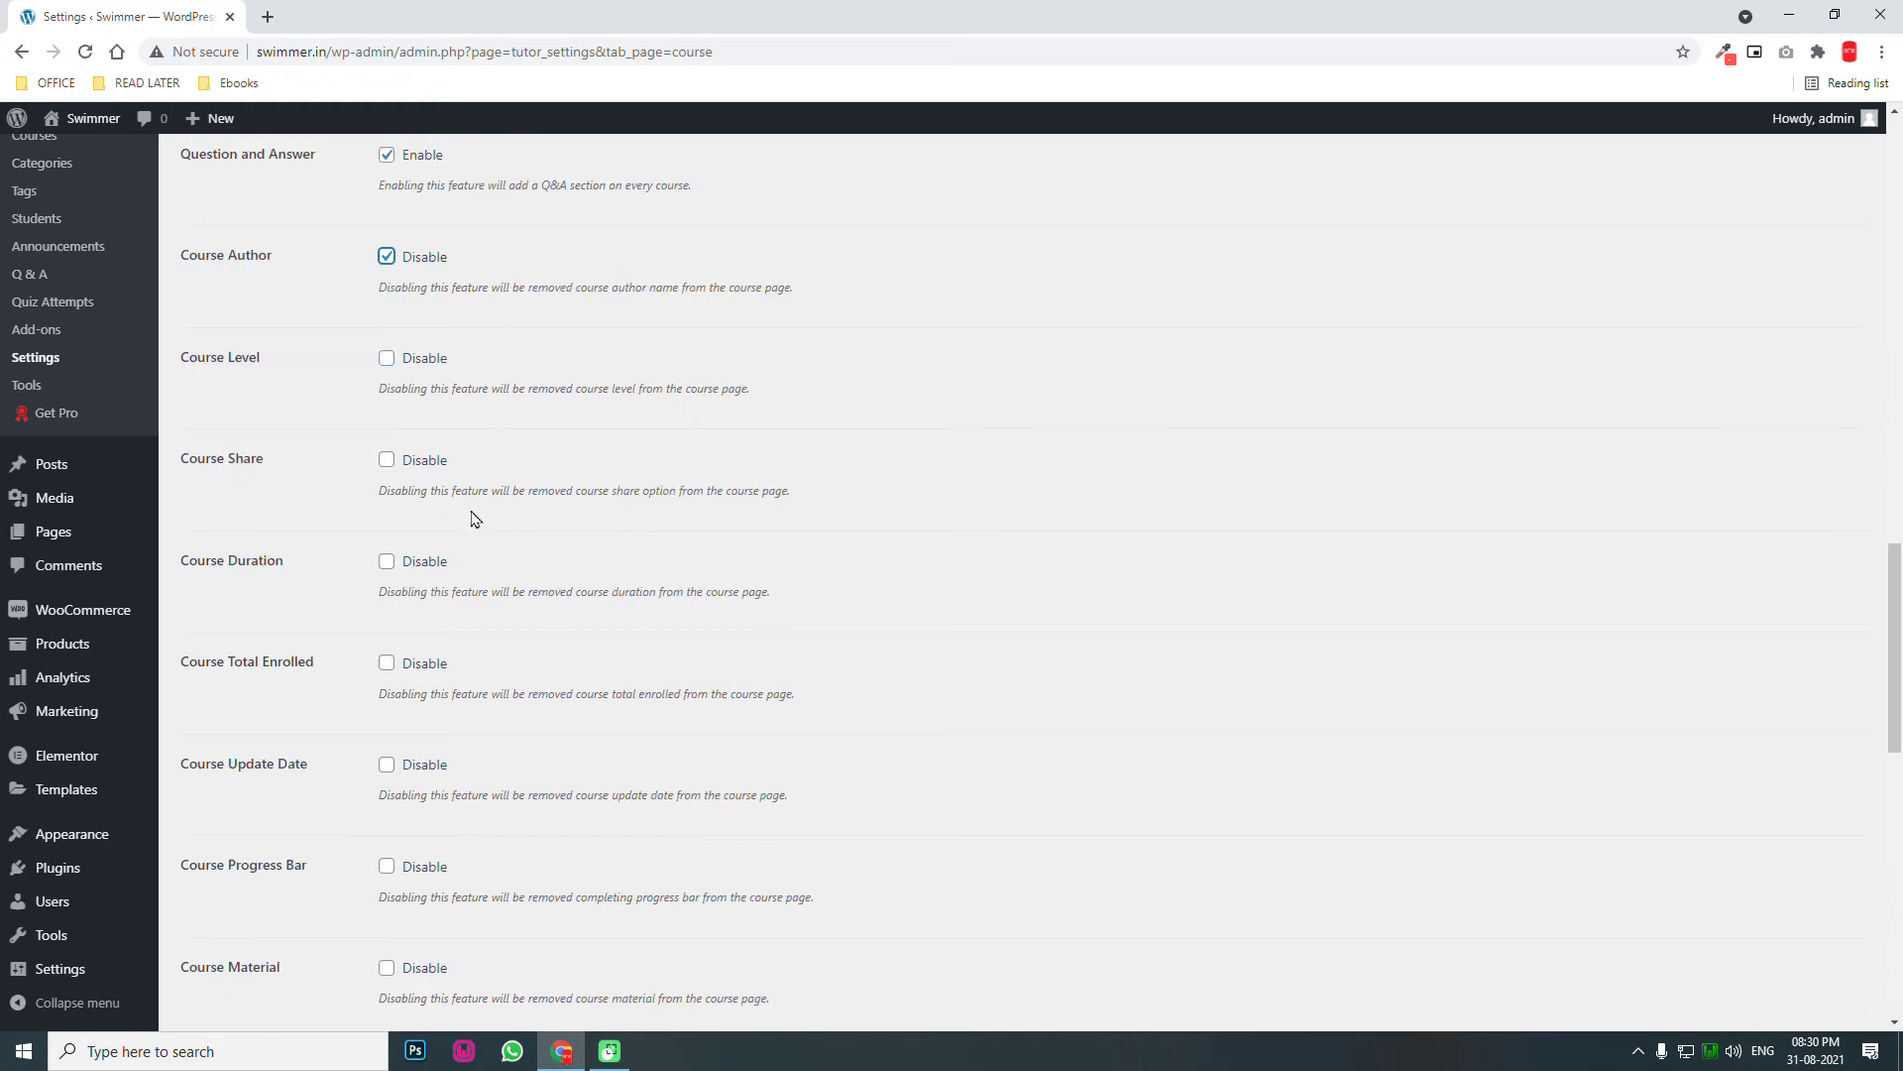
scroll(472, 515, down, 3)
scroll(456, 479, down, 2)
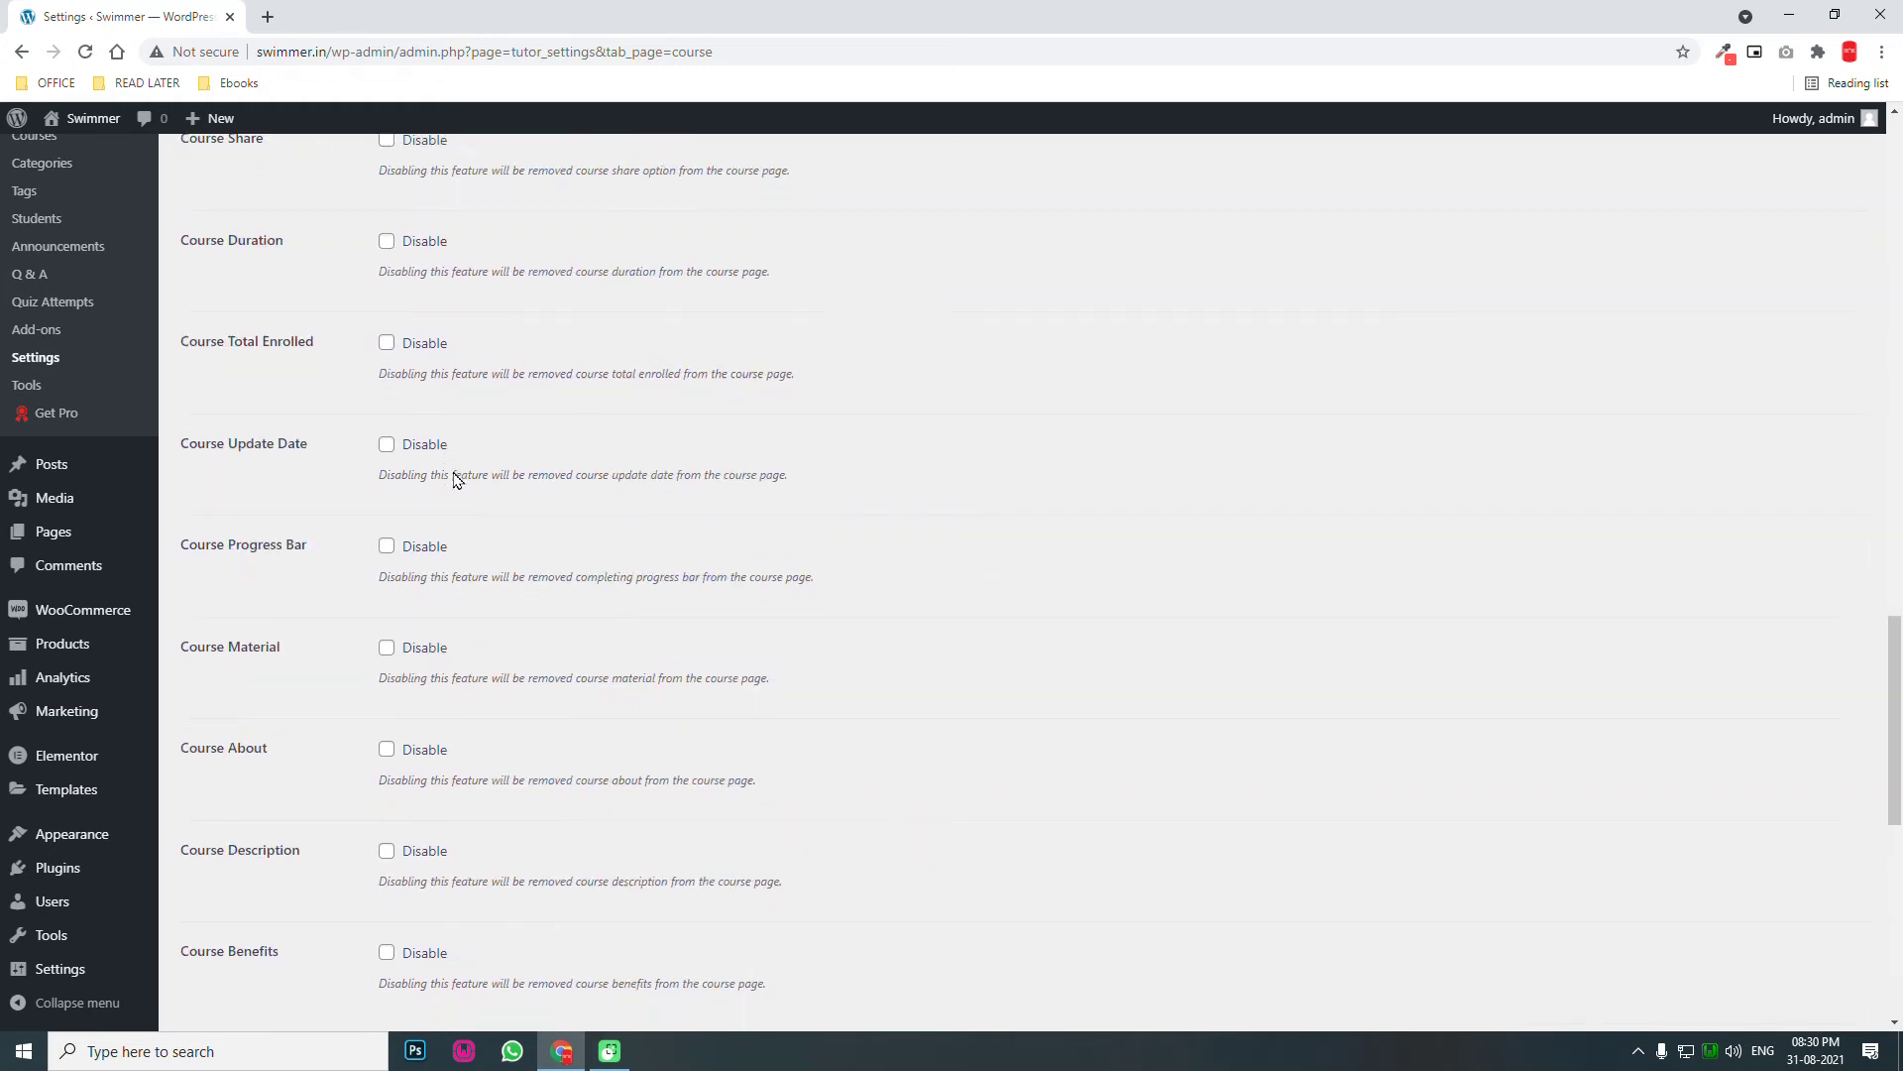
scroll(445, 523, down, 5)
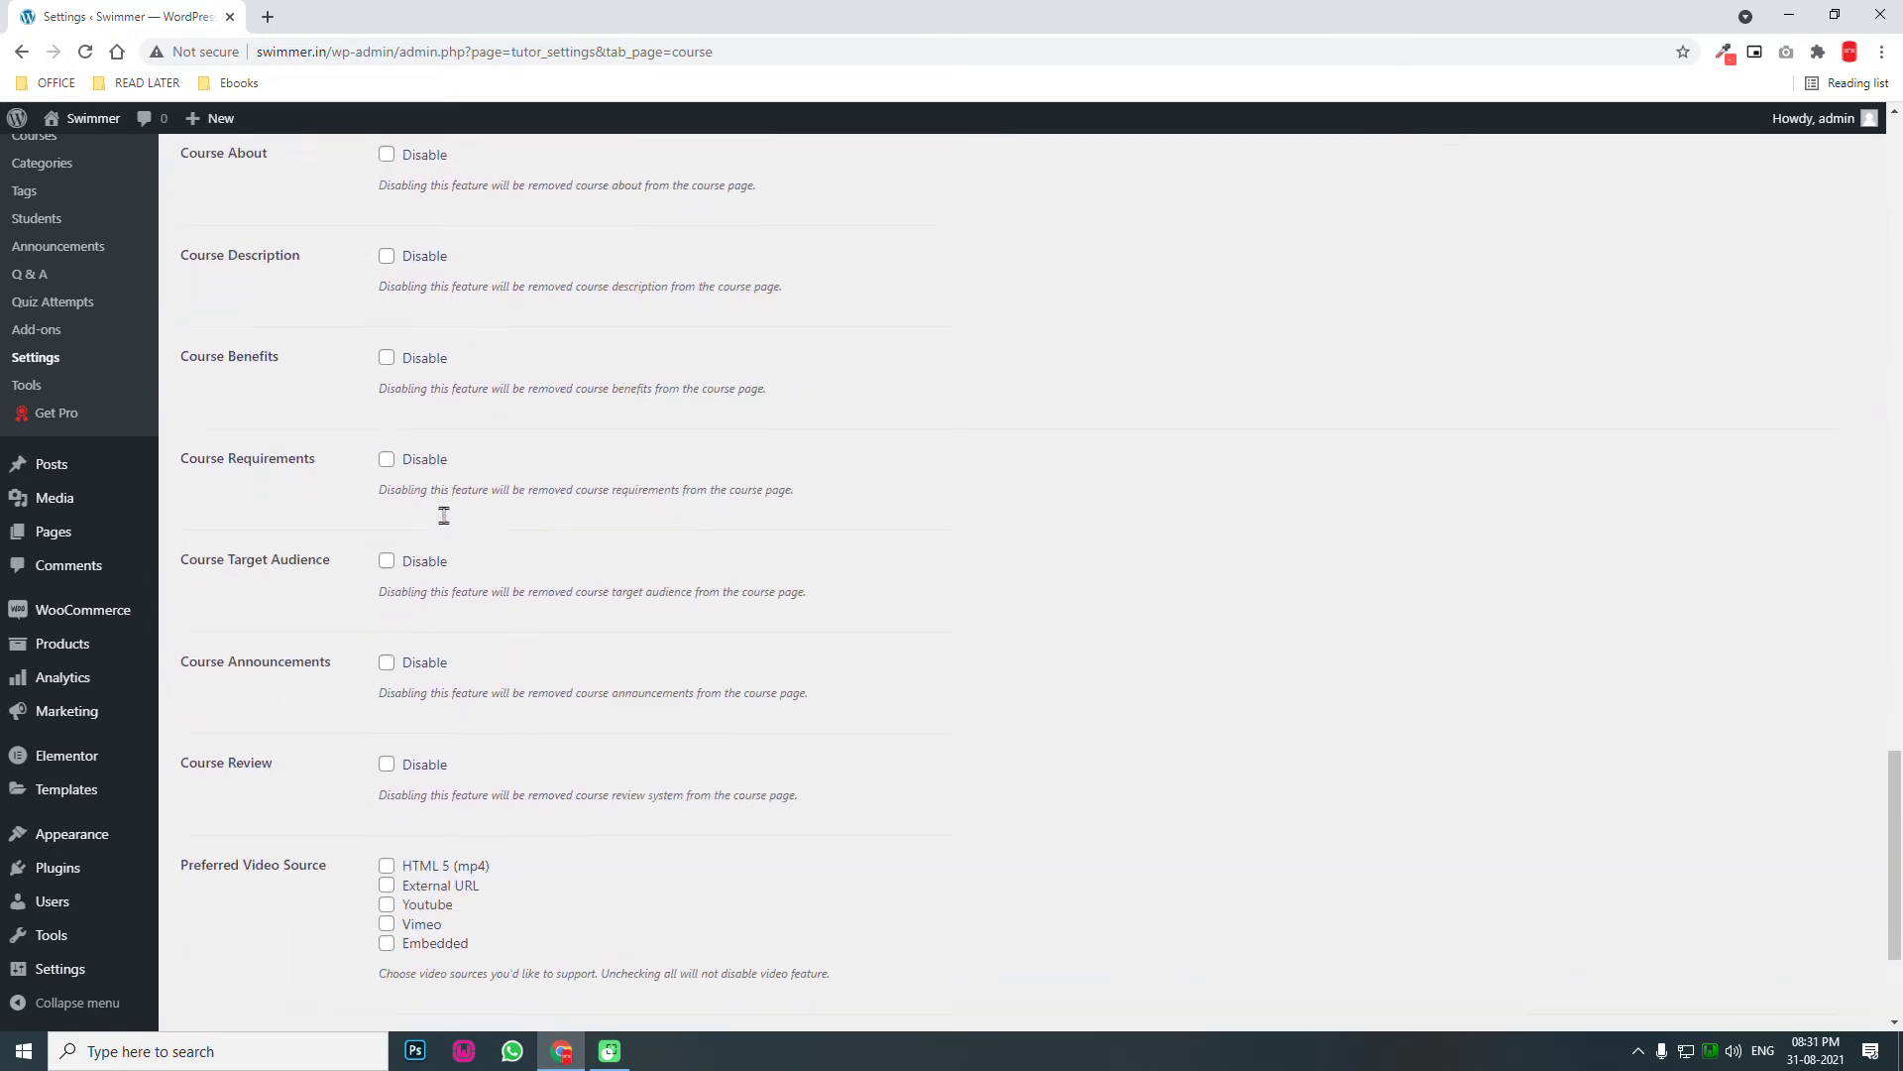
scroll(466, 634, down, 1)
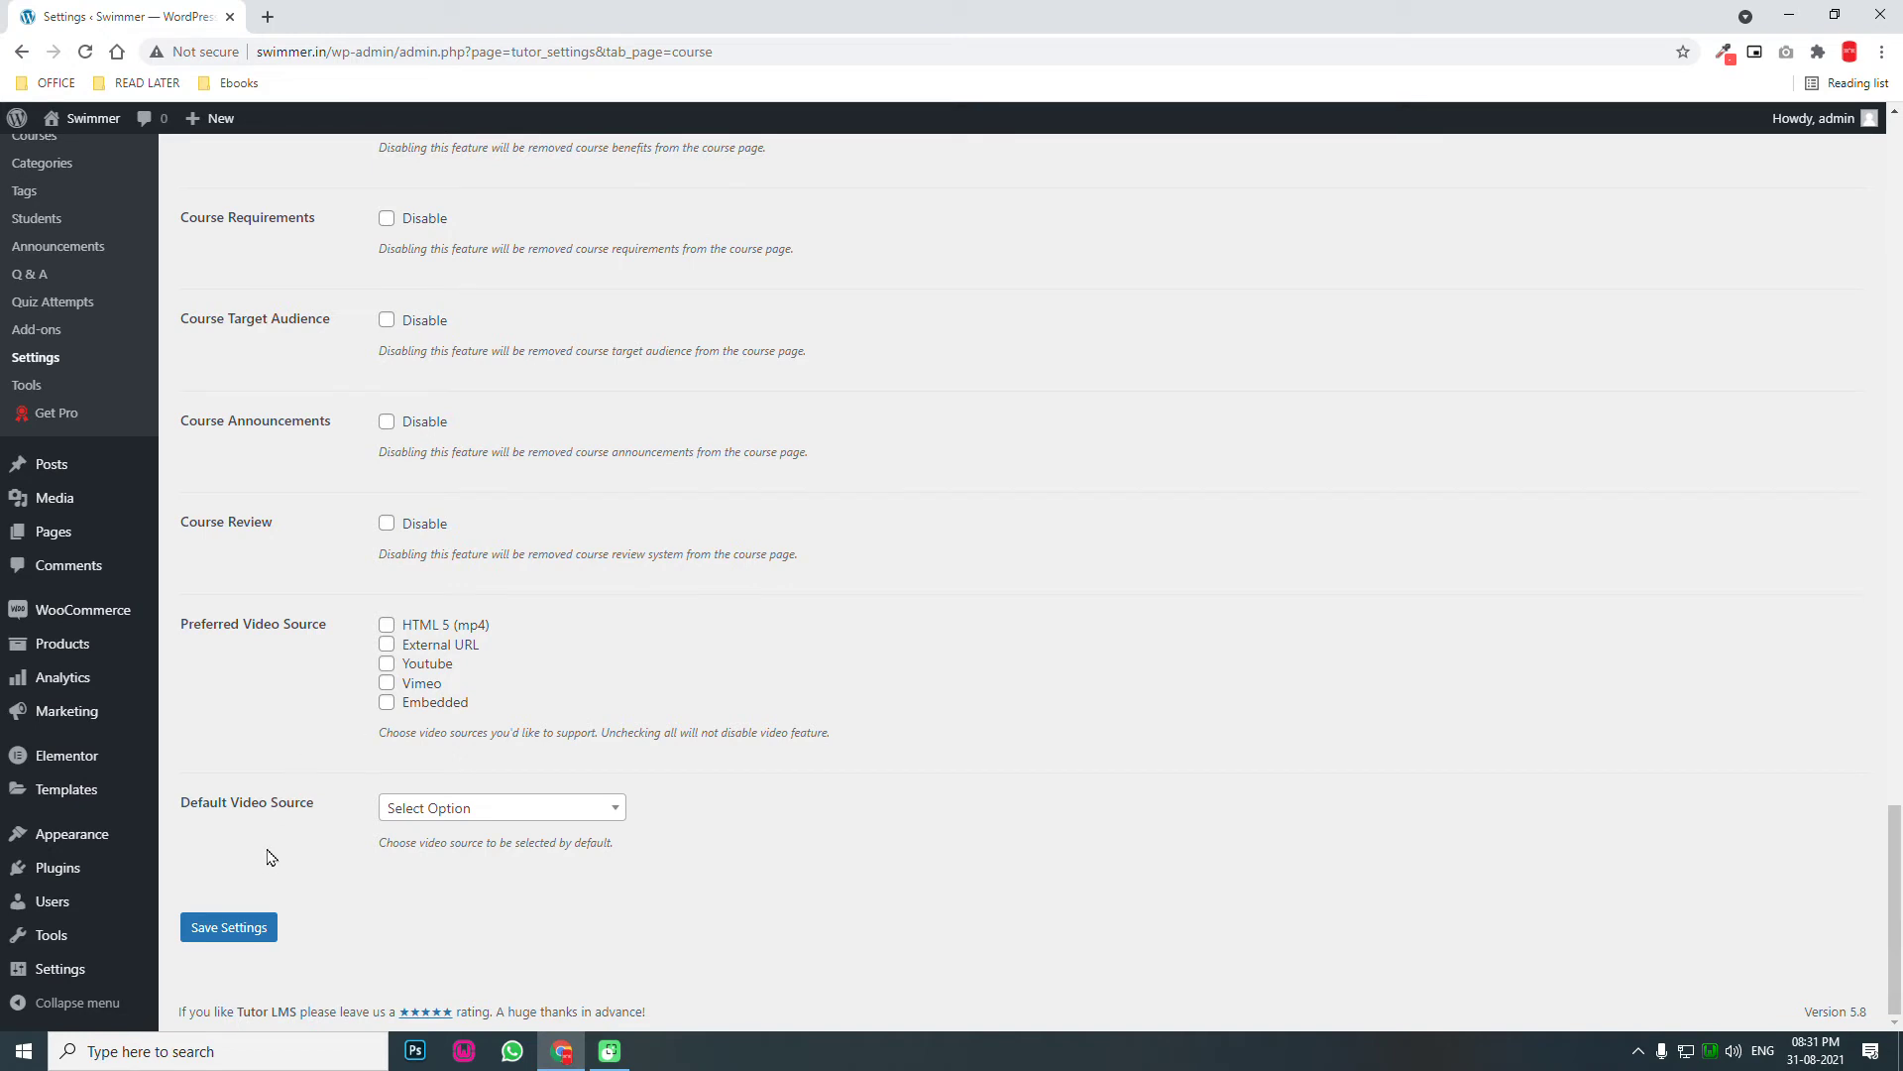
click(231, 933)
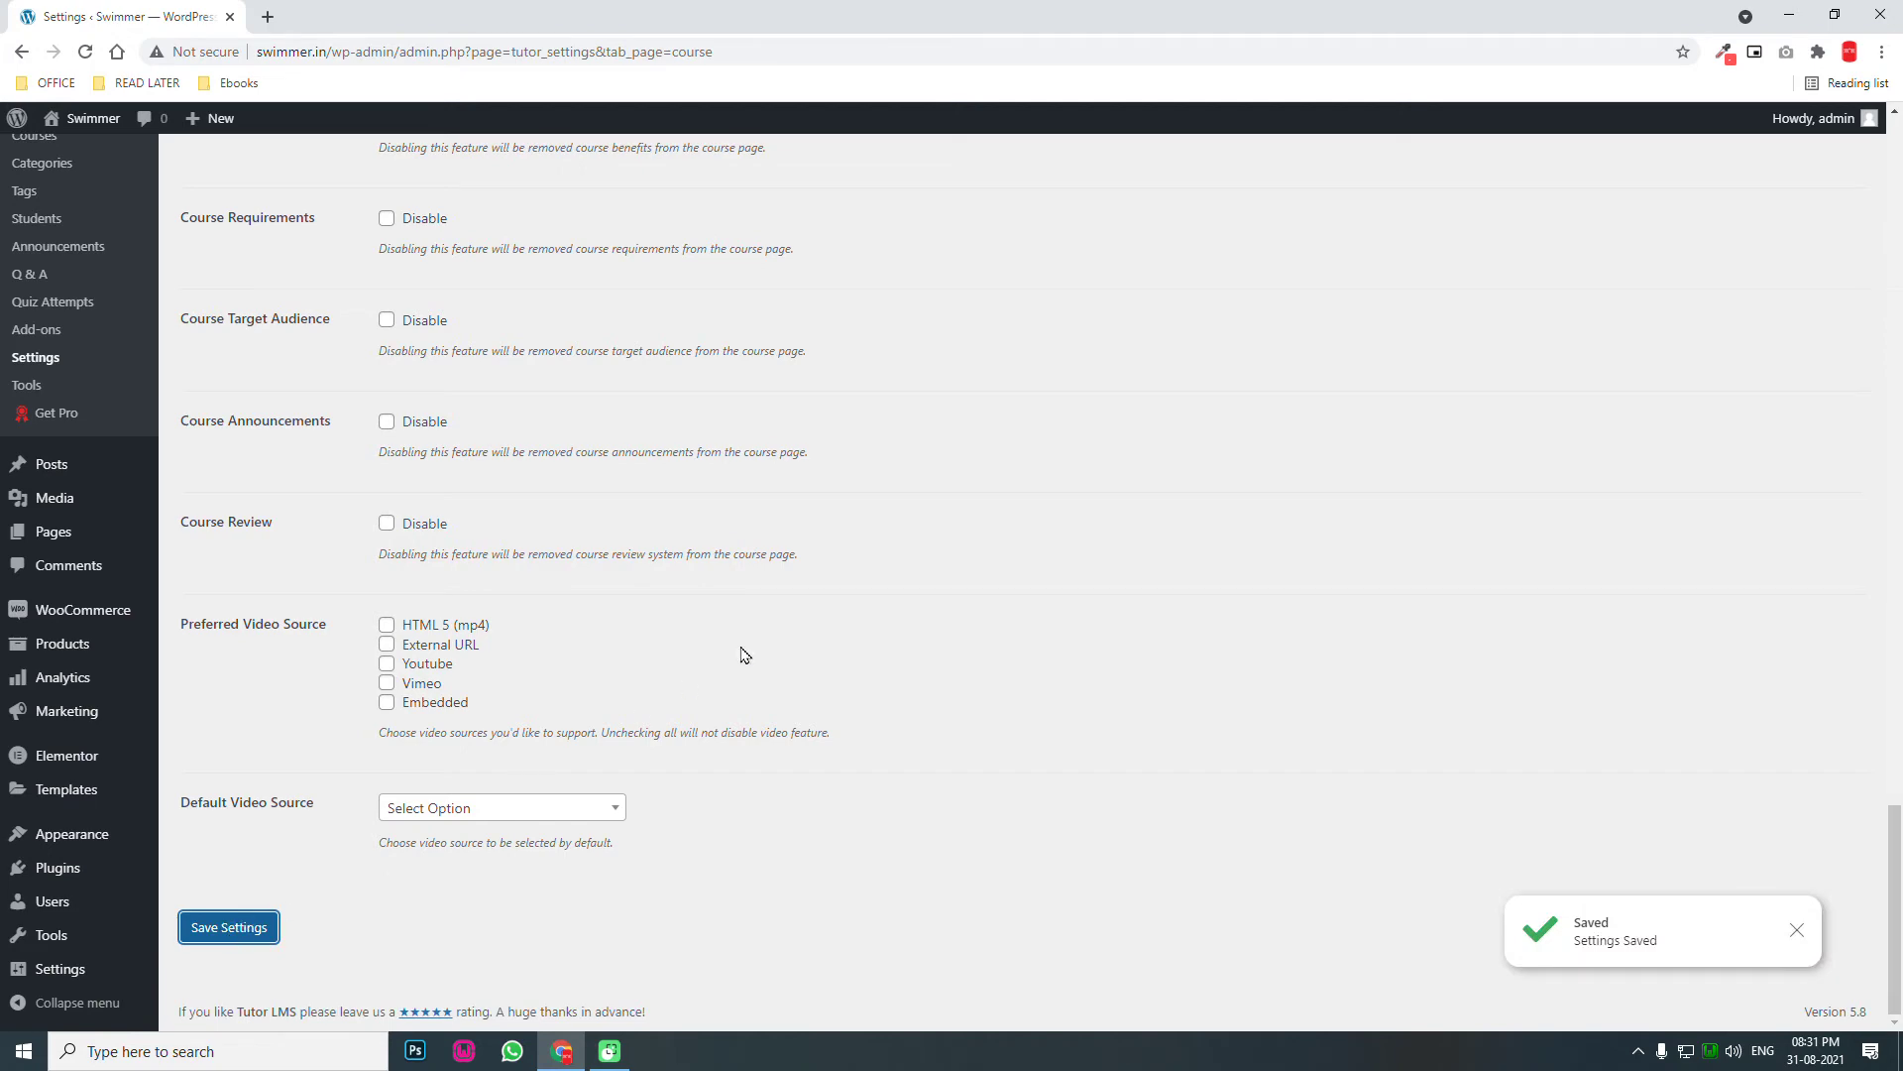
Go to the Tutor LMS lesson settings and save them with automatic loading of next course content enabled.
scroll(741, 645, up, 10)
scroll(742, 645, up, 15)
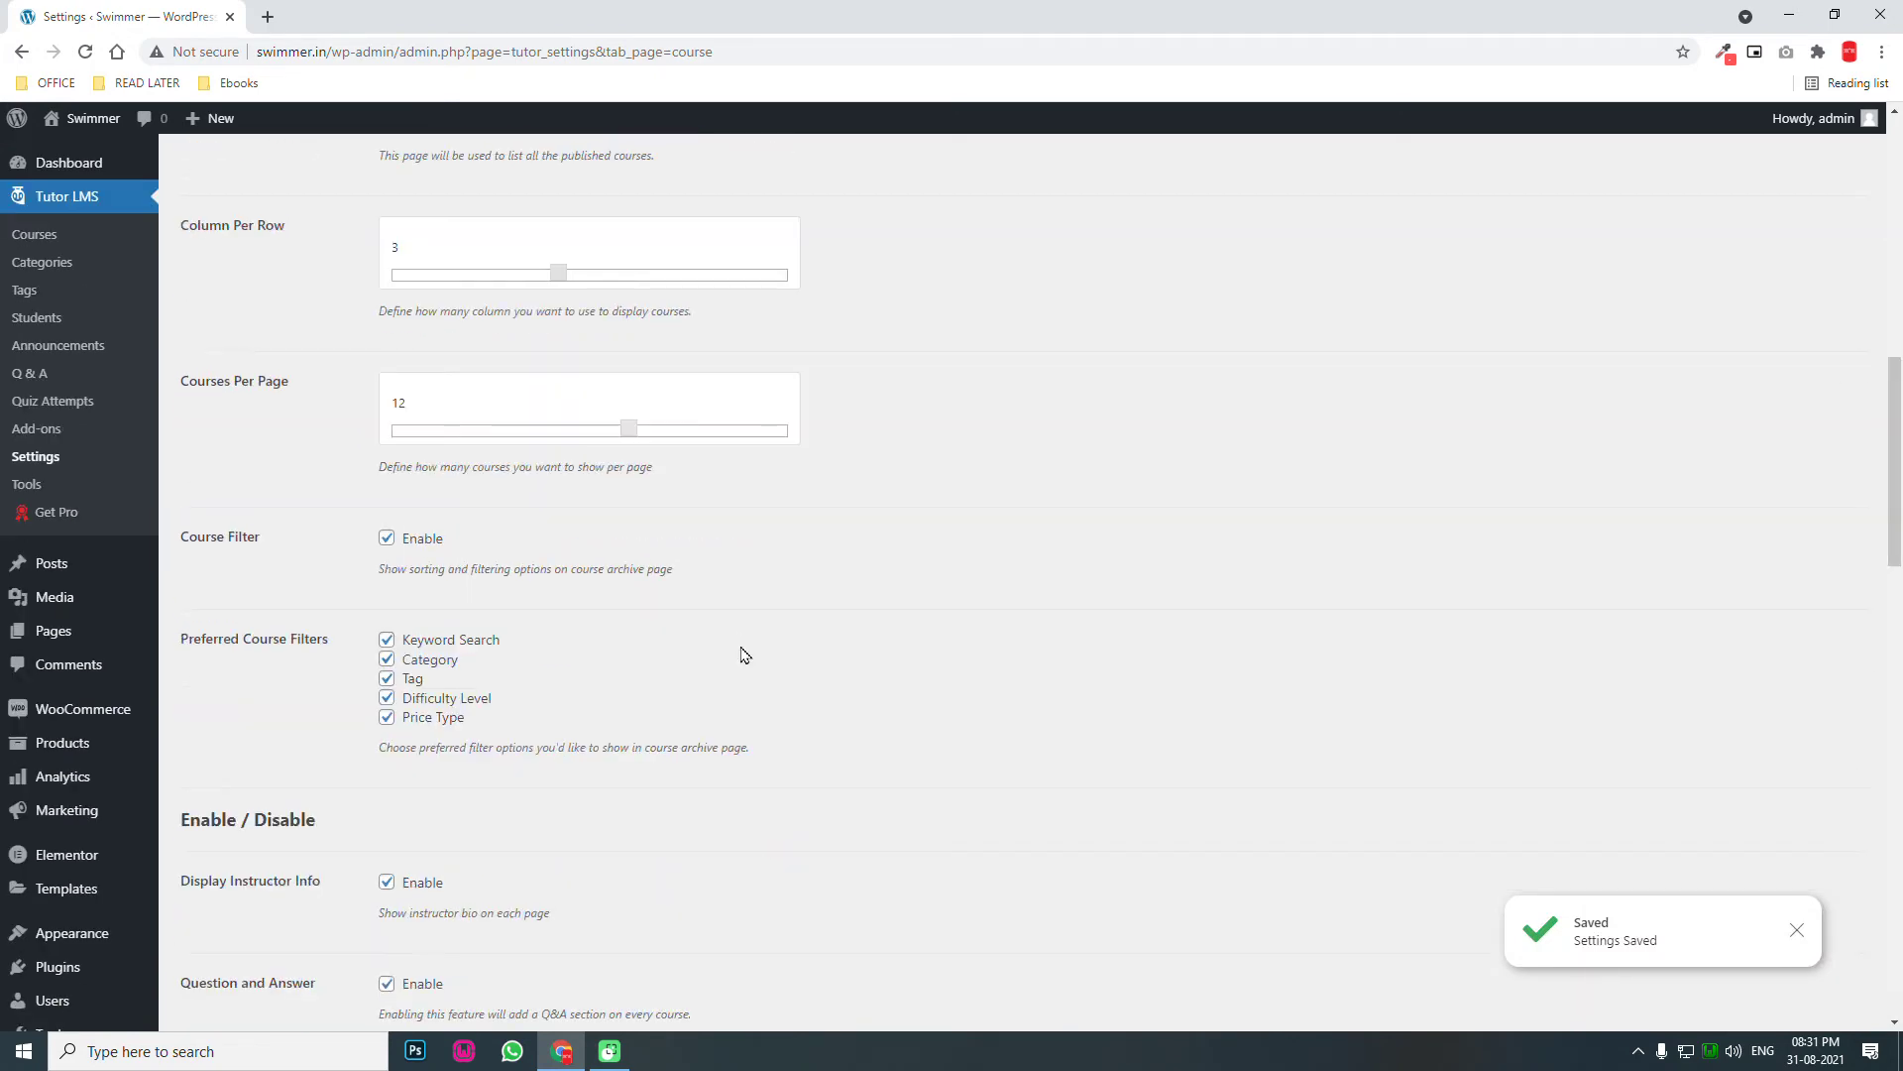
scroll(741, 655, up, 3)
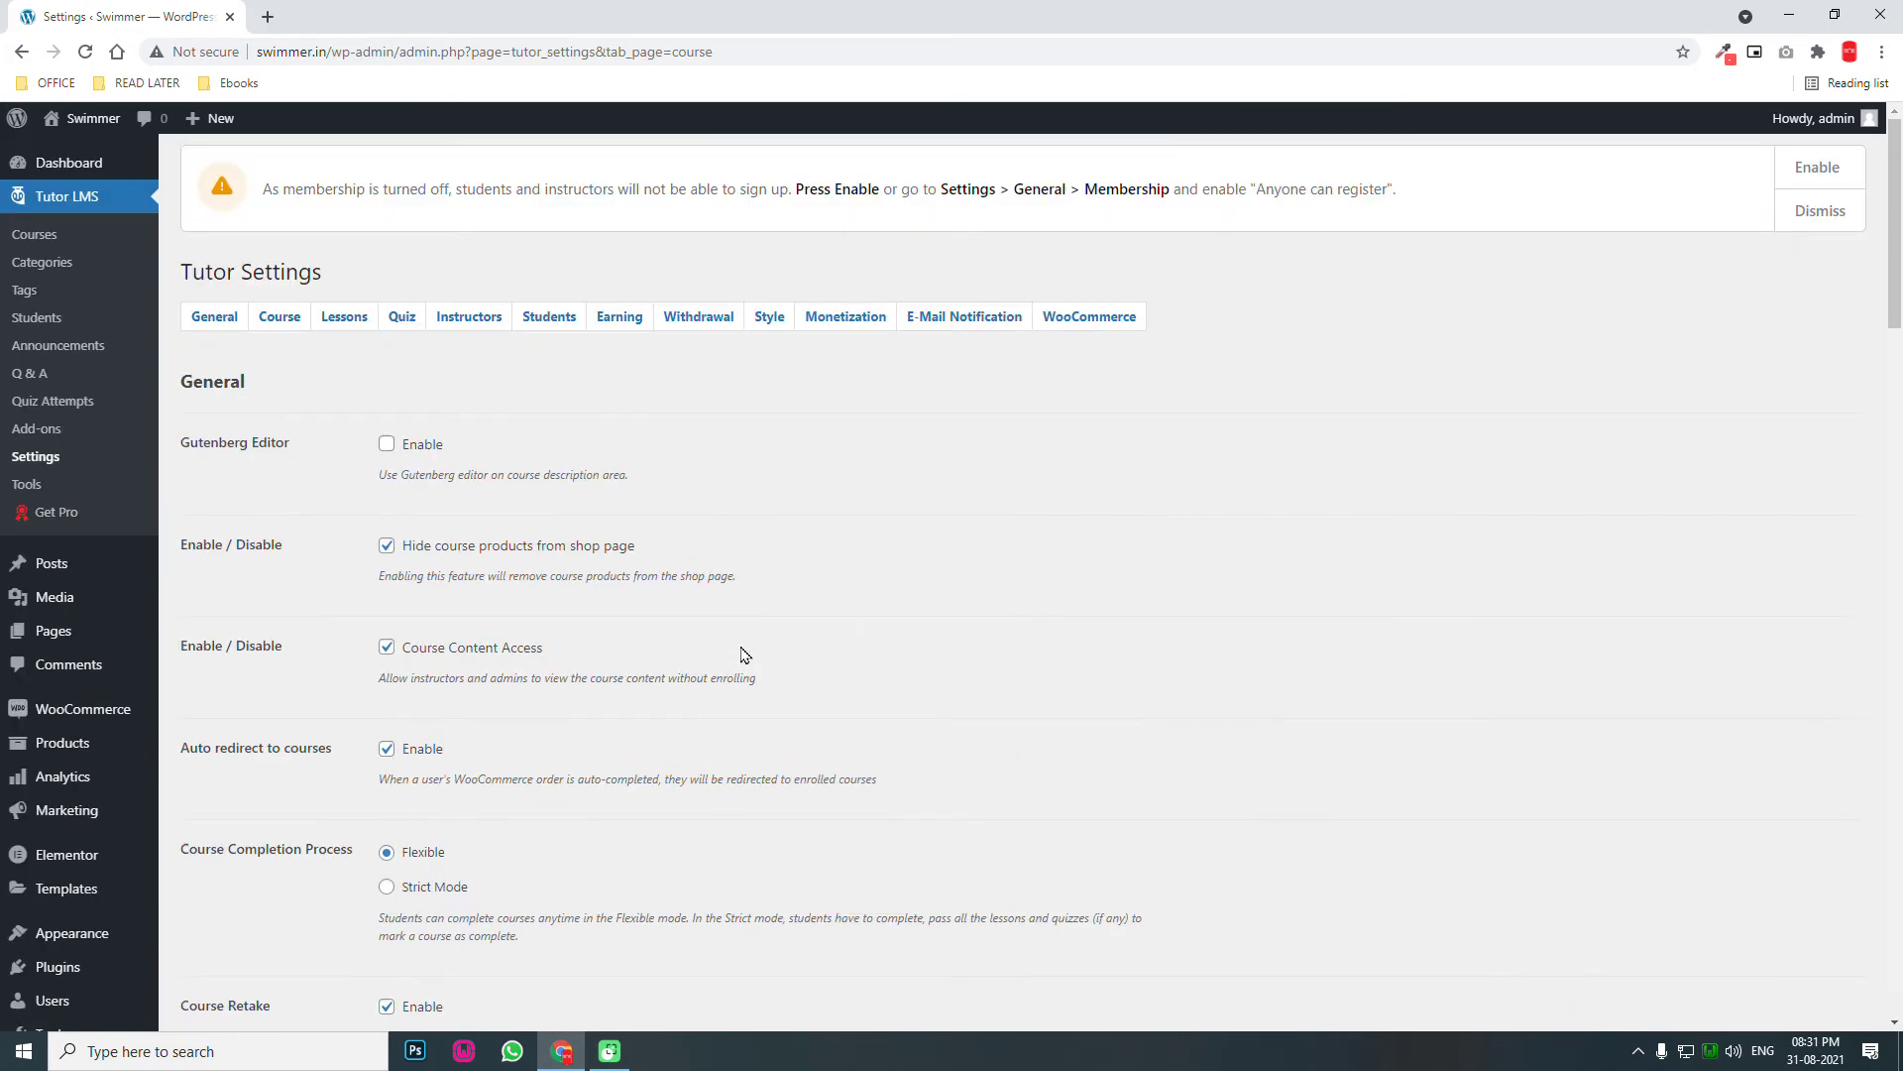
click(352, 327)
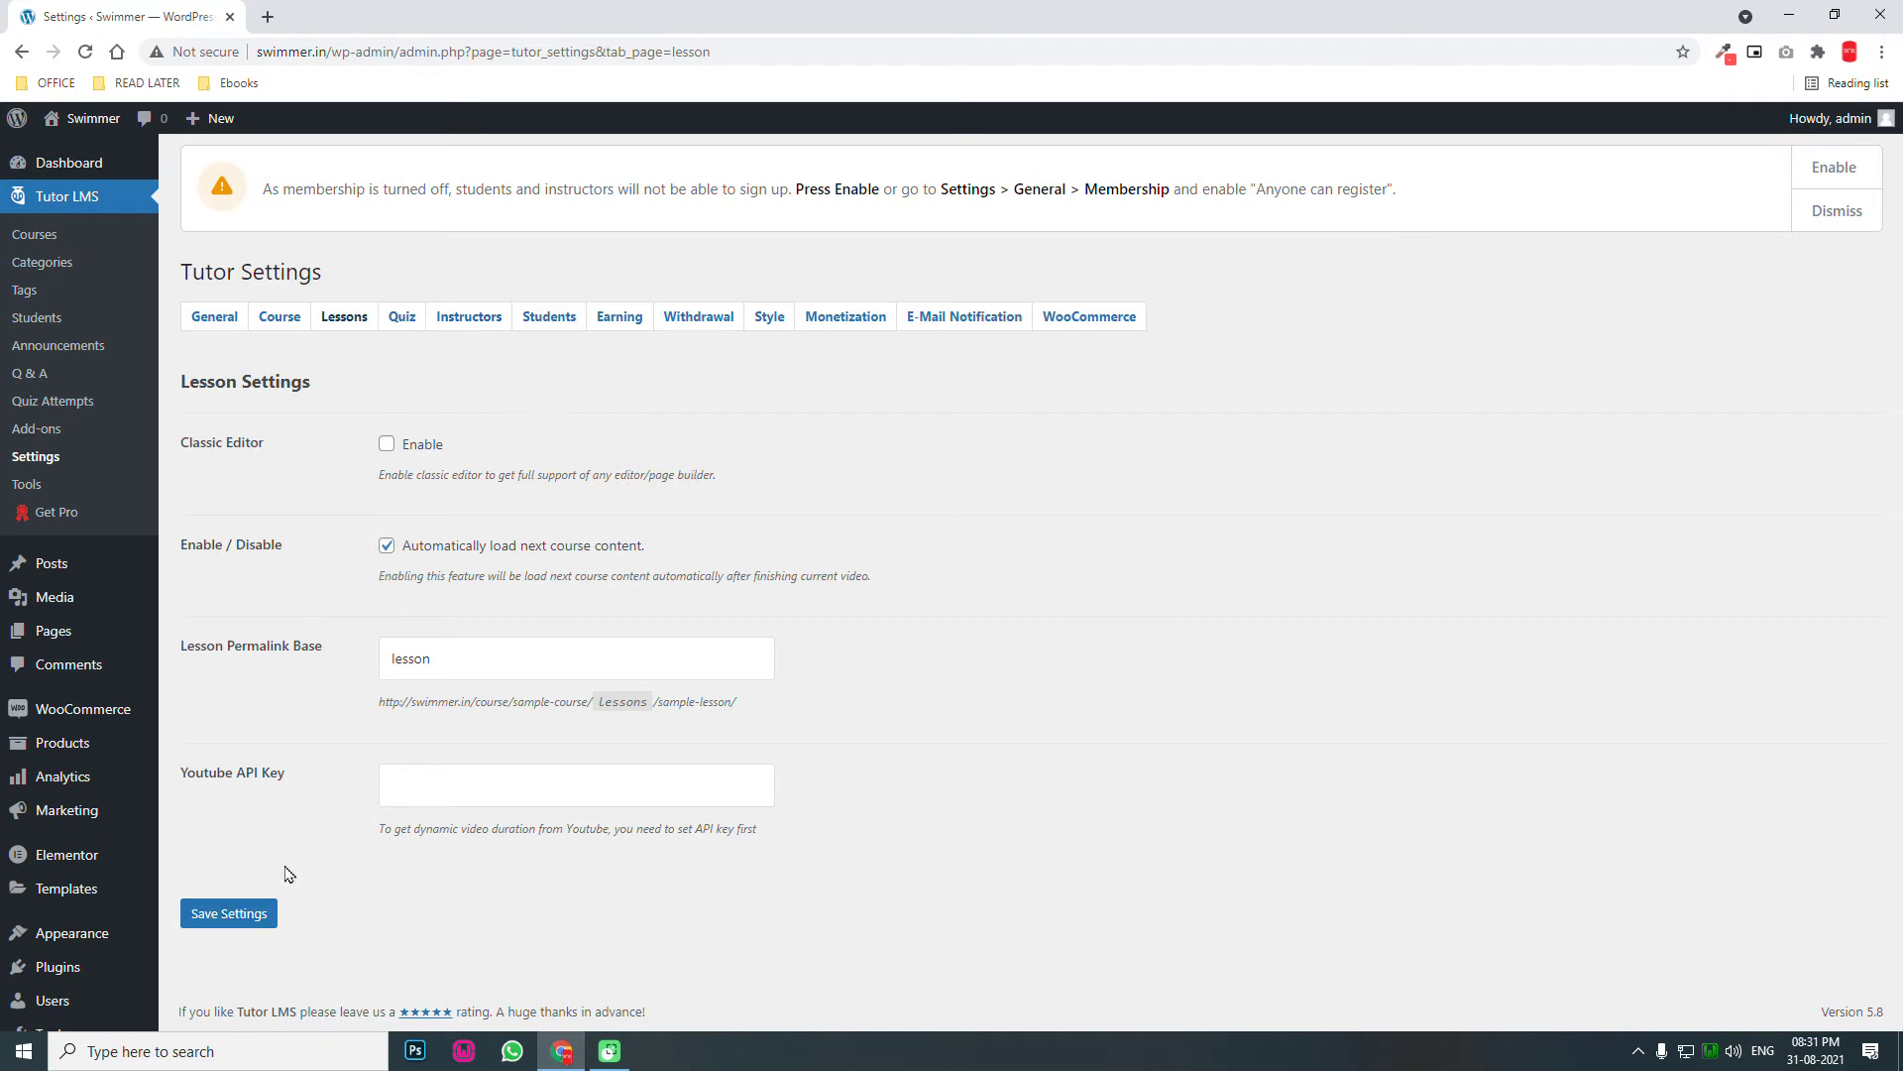
click(252, 914)
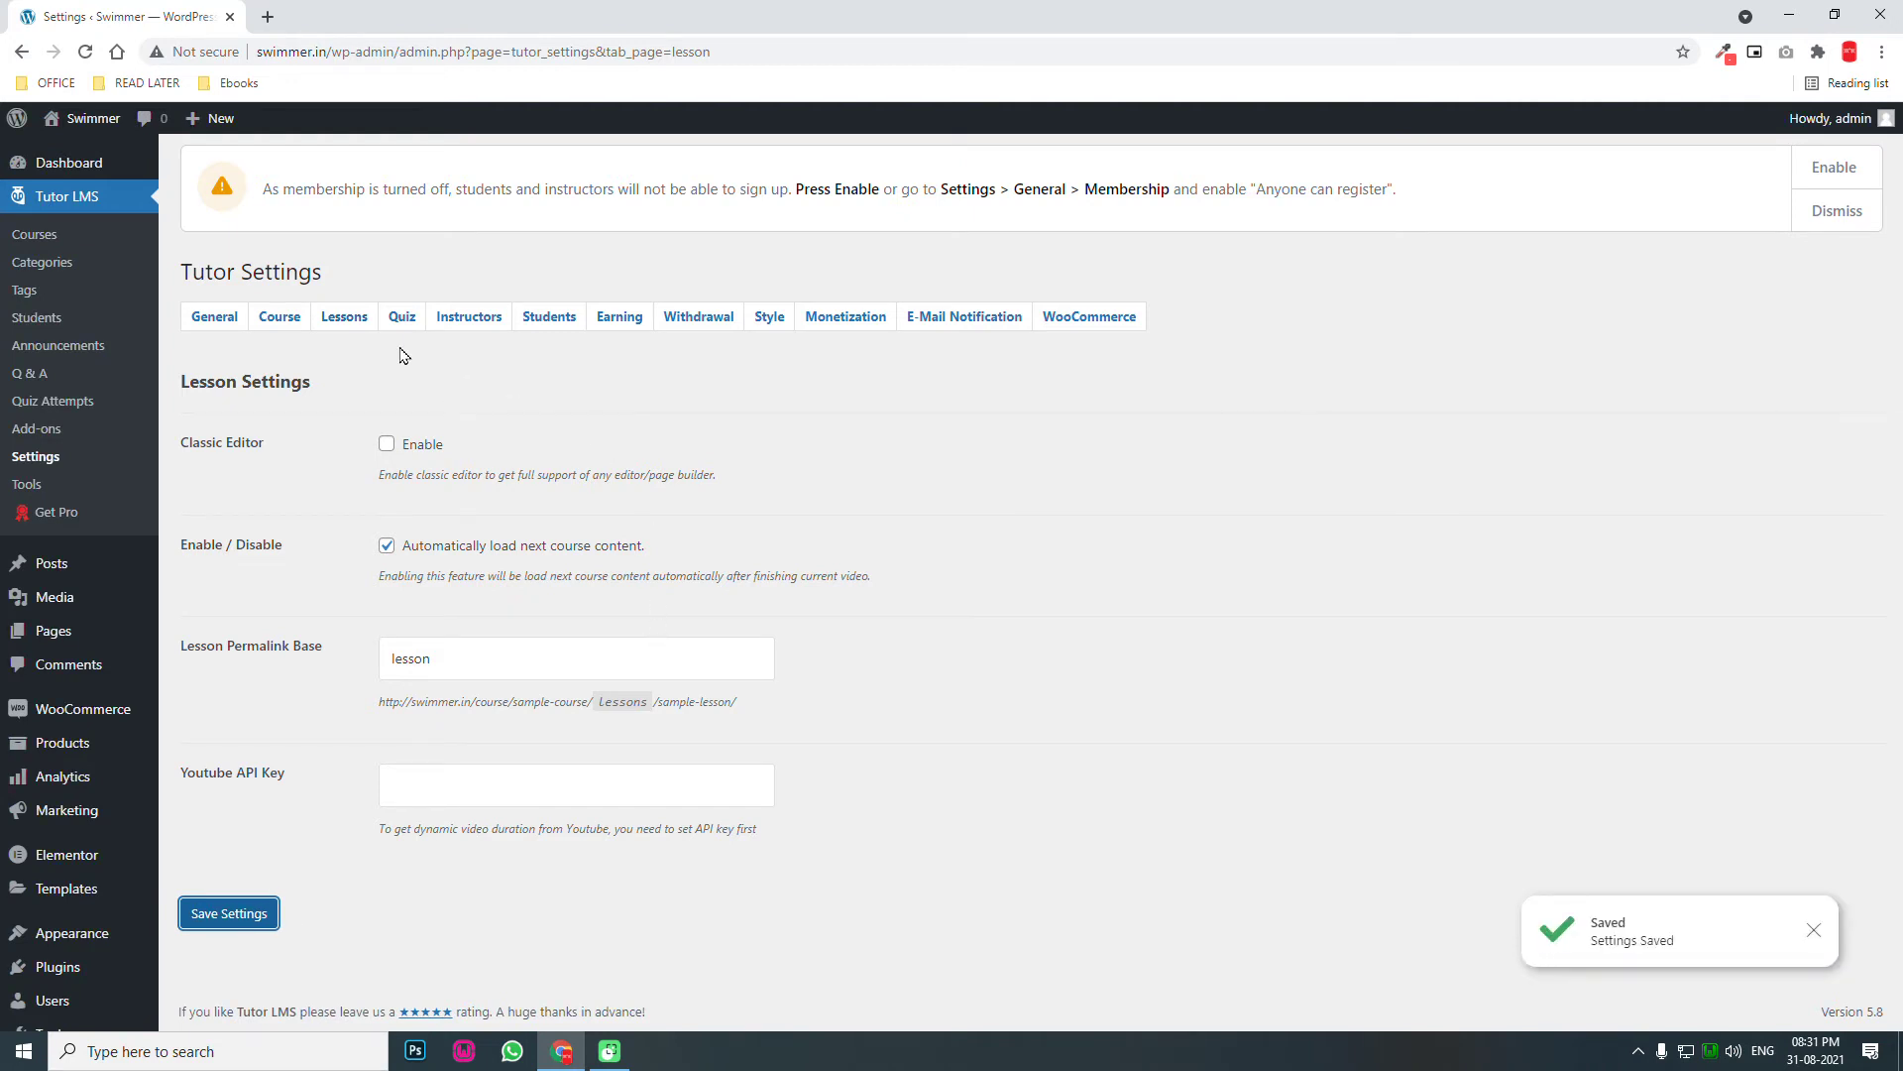
Check the student profile settings and save the monetization settings with WooCommerce as the monetize option.
click(549, 323)
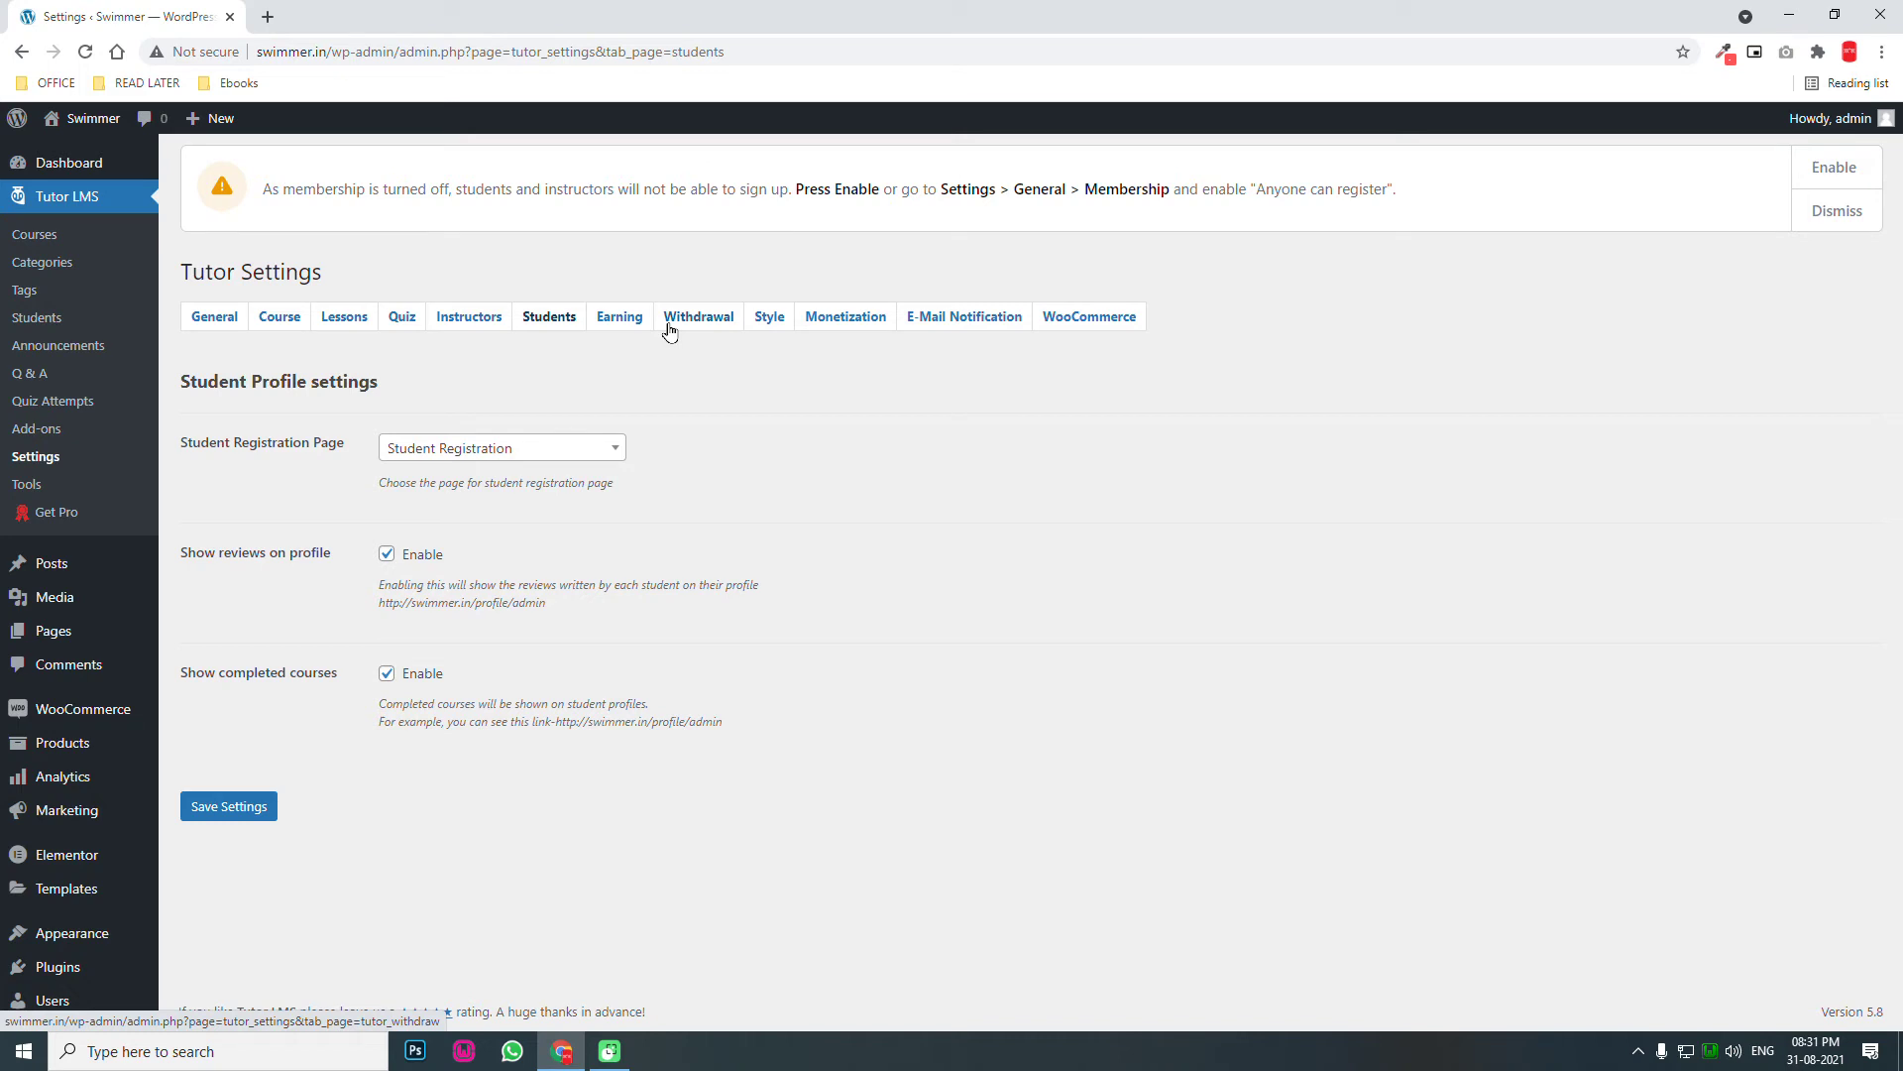
click(847, 327)
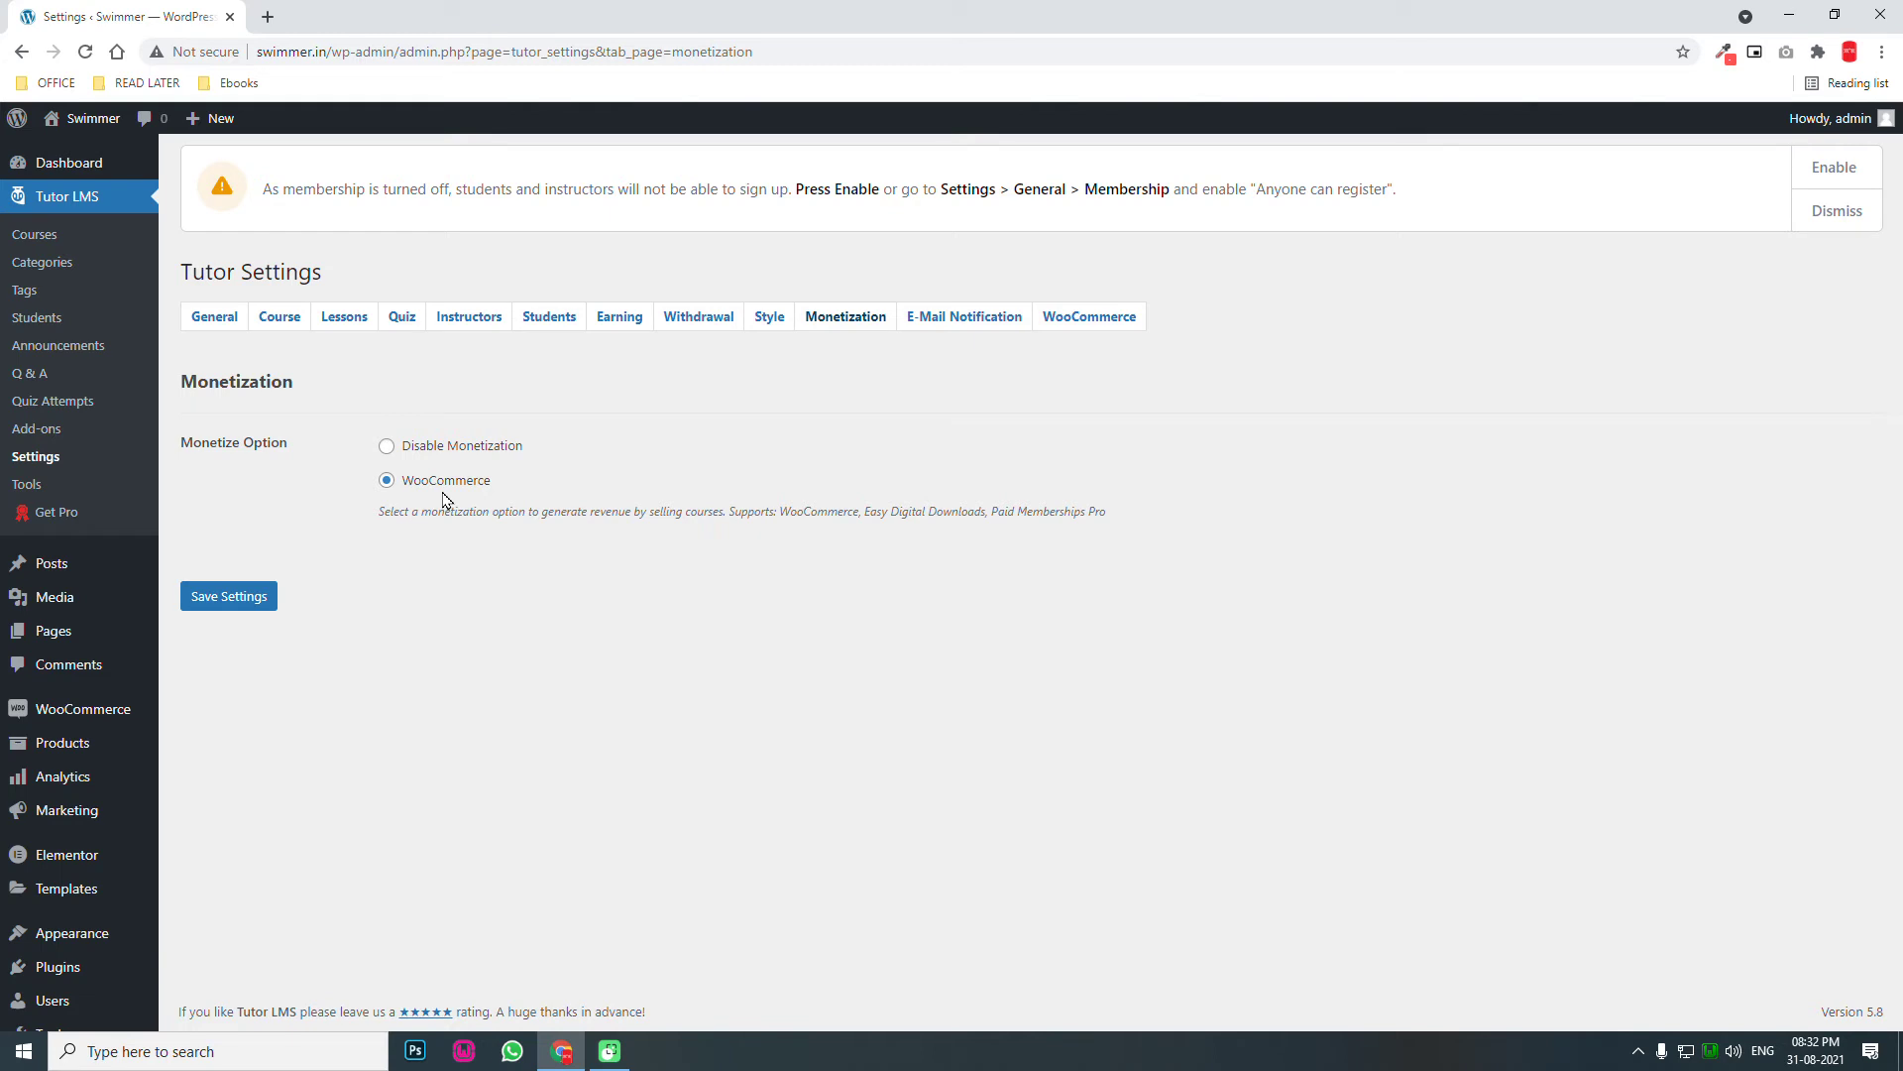
click(240, 613)
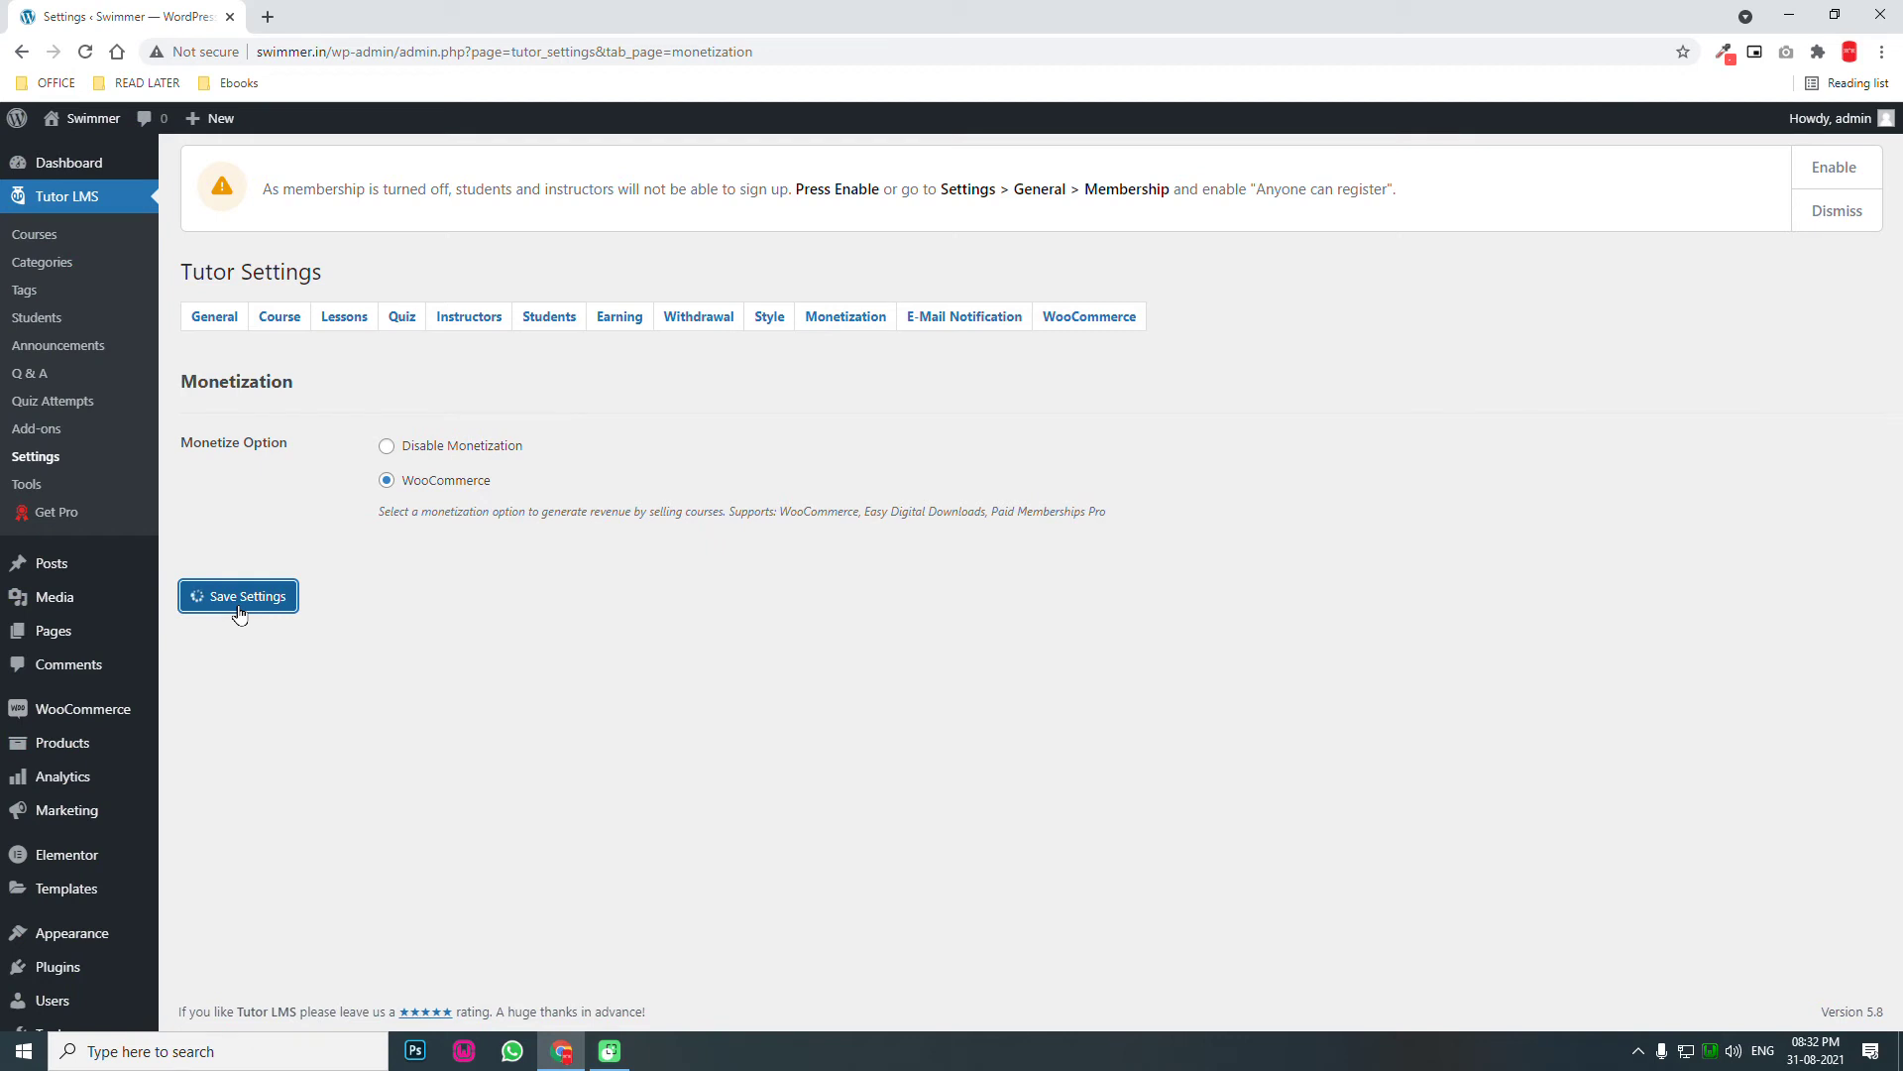
Review the sender name, sender e-mail address and footer text in the e-mail notification settings.
click(941, 320)
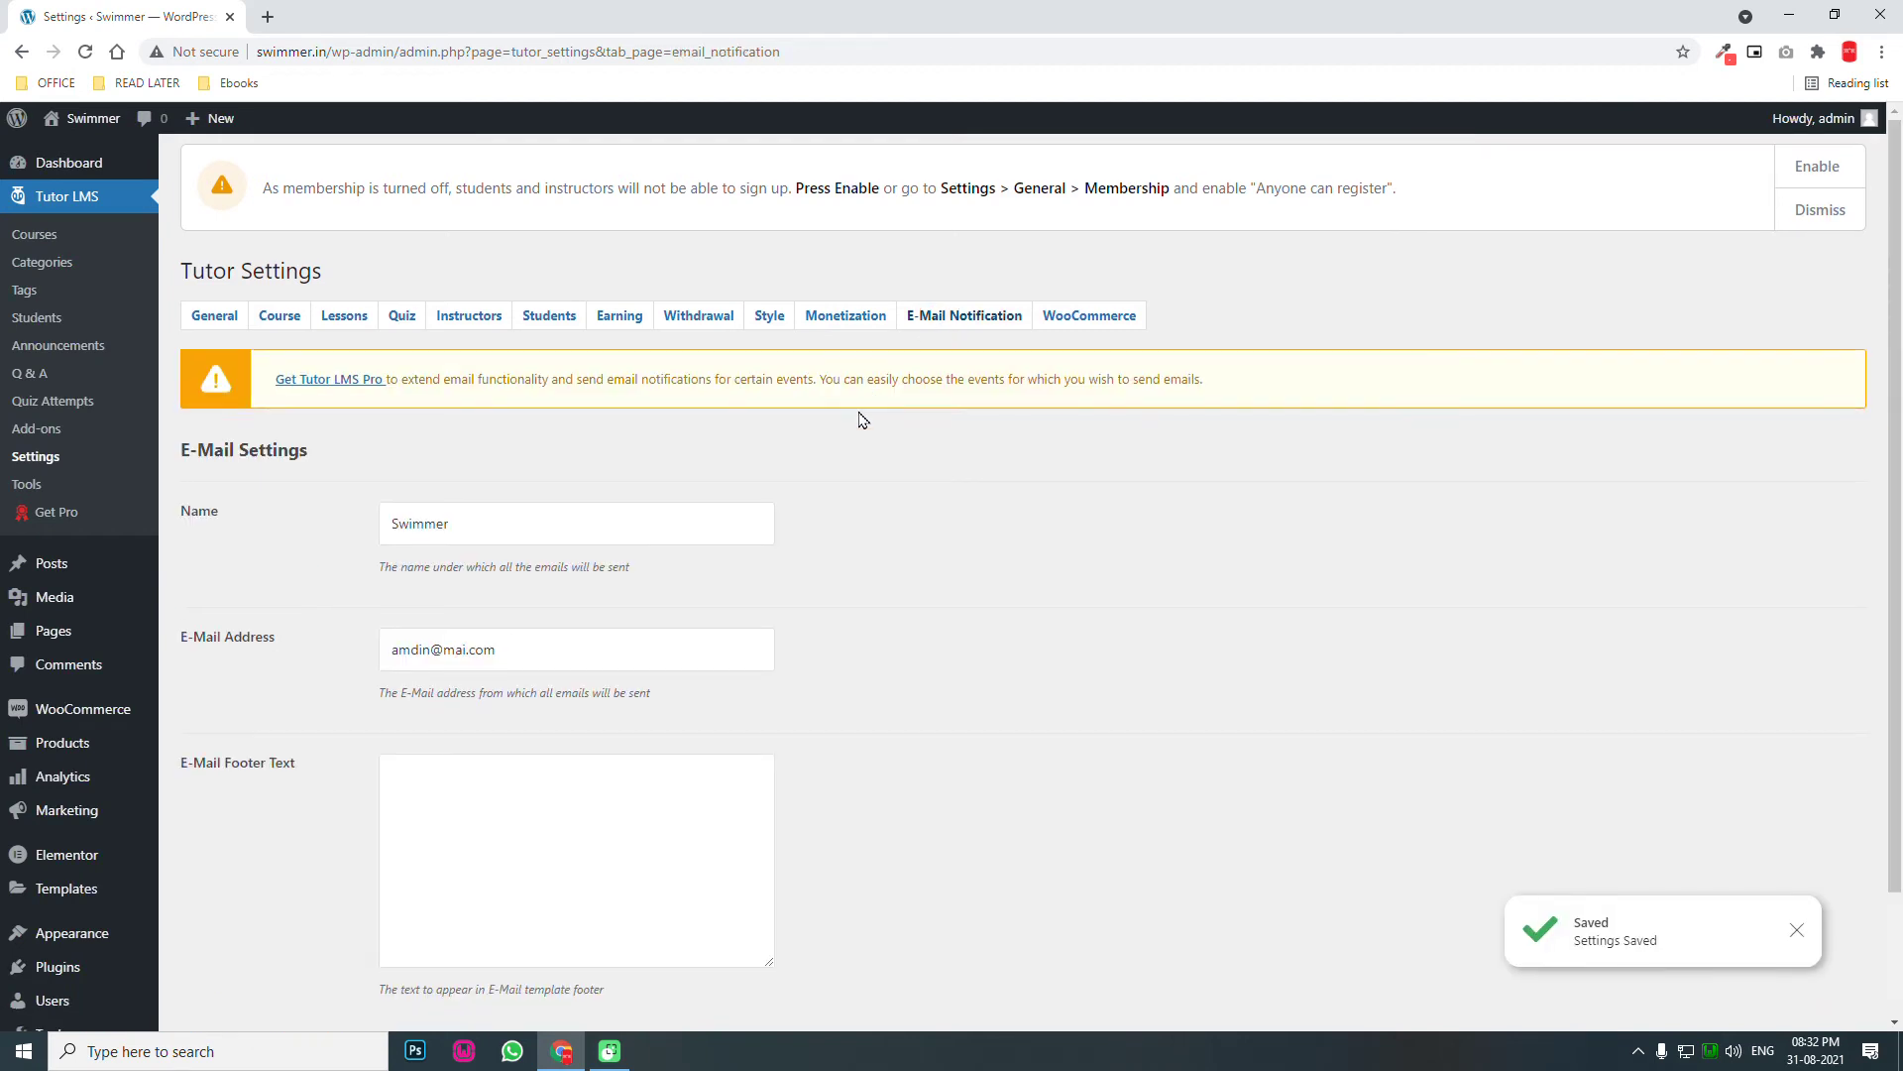
scroll(860, 420, down, 1)
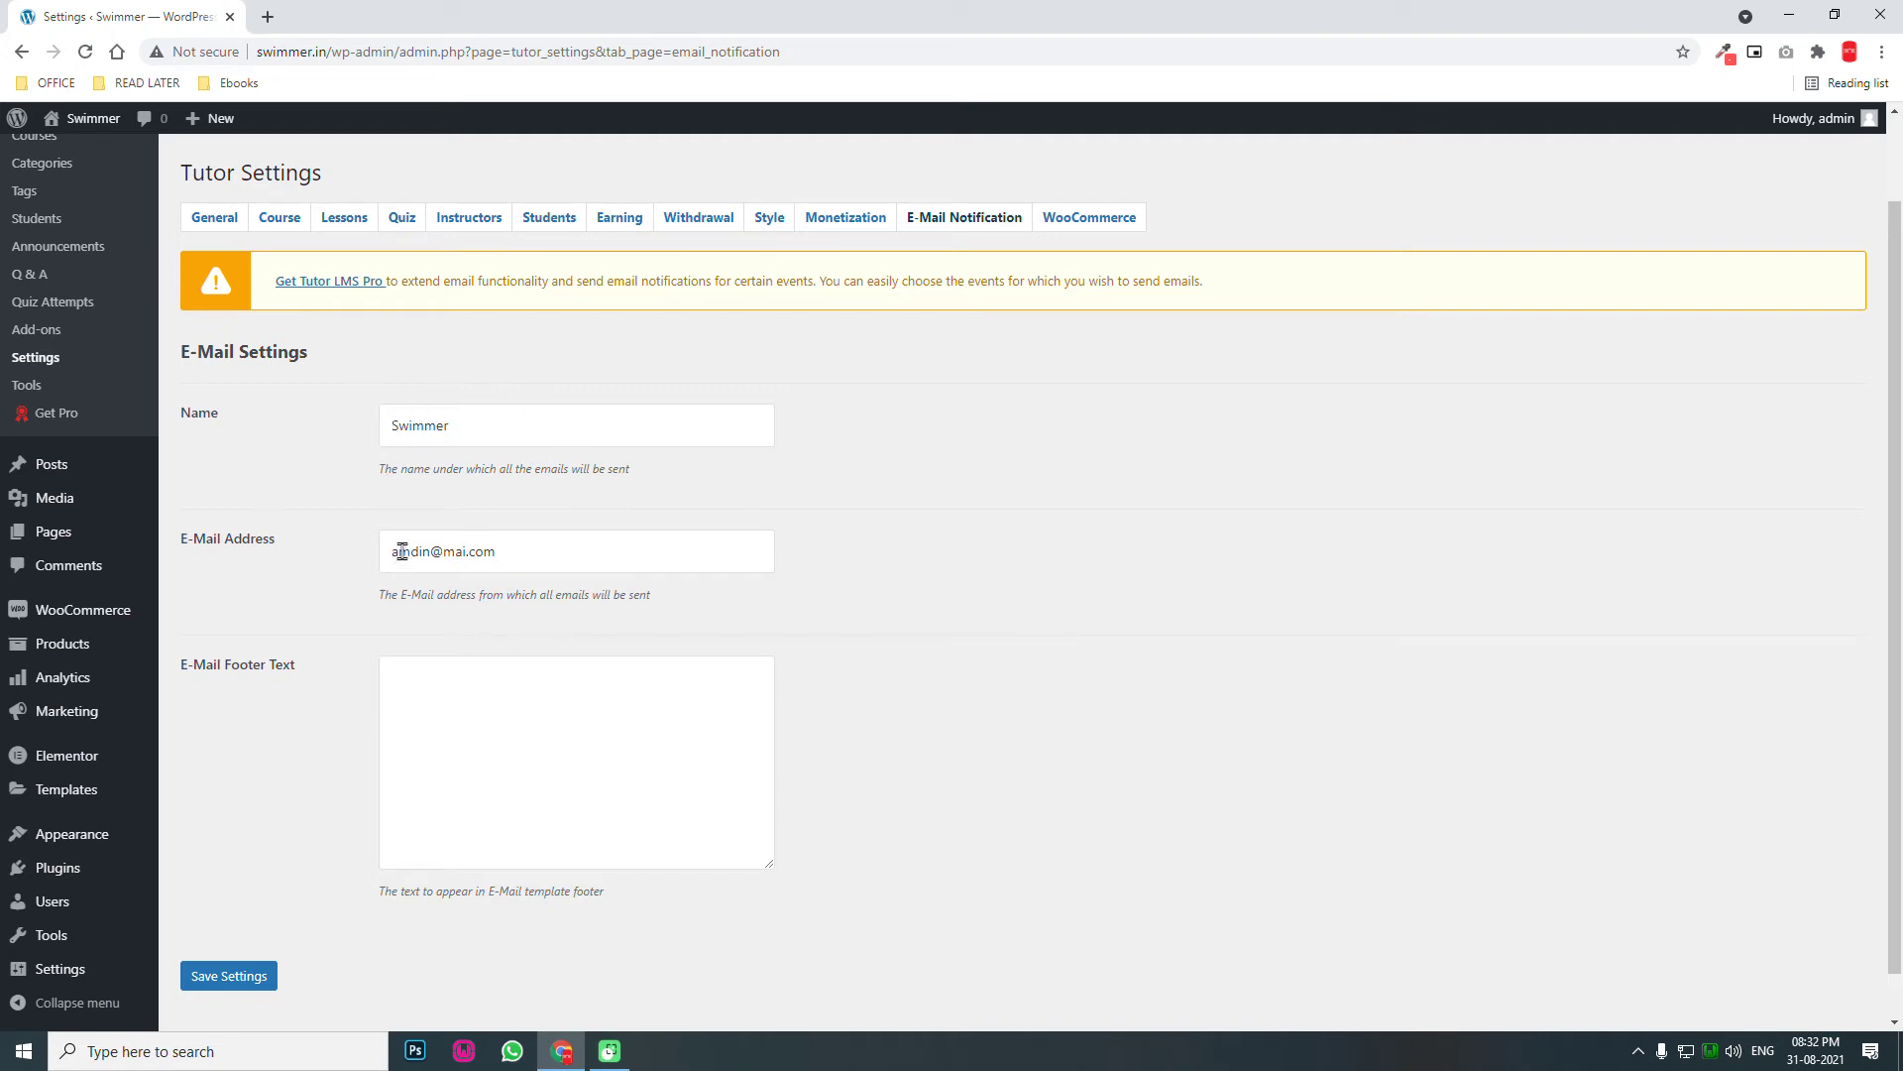
click(480, 421)
drag(547, 551, 382, 546)
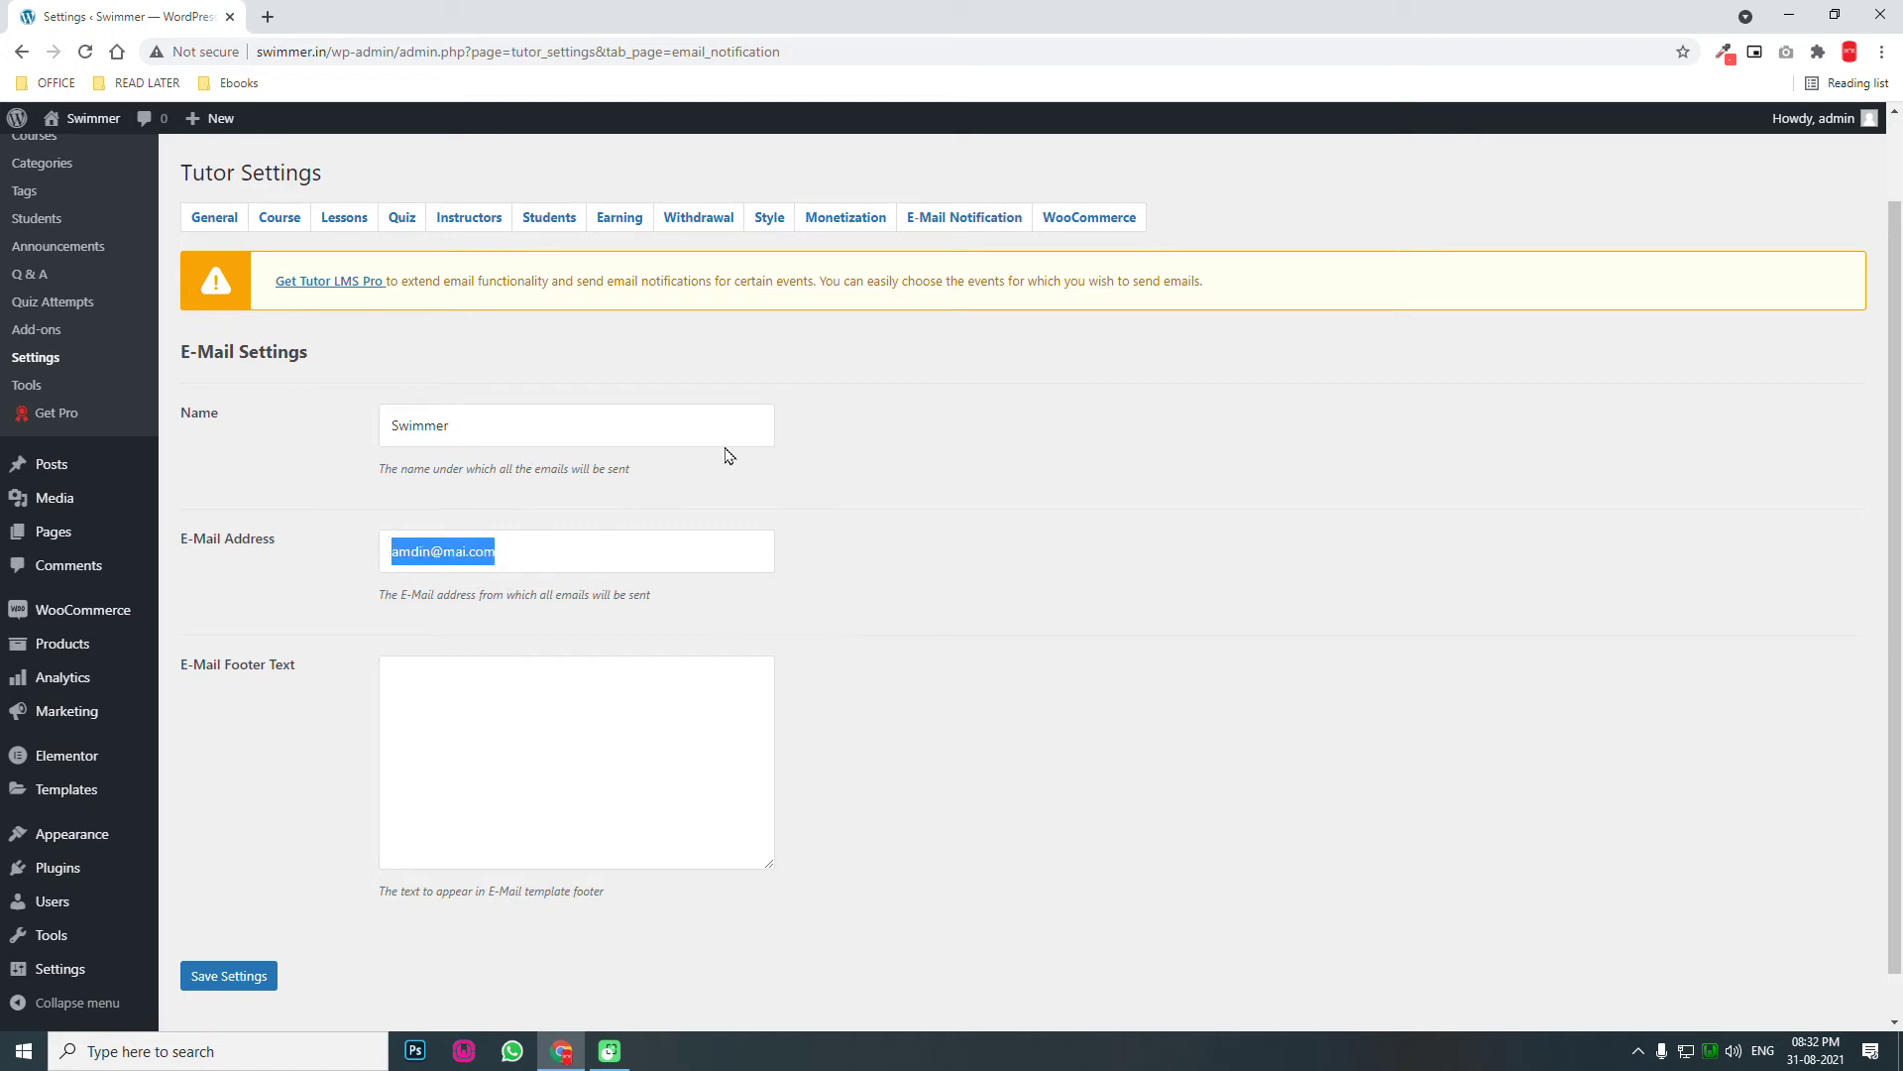
Save the Tutor LMS WooCommerce settings with the add to cart feature for guest users left unchecked.
click(1088, 224)
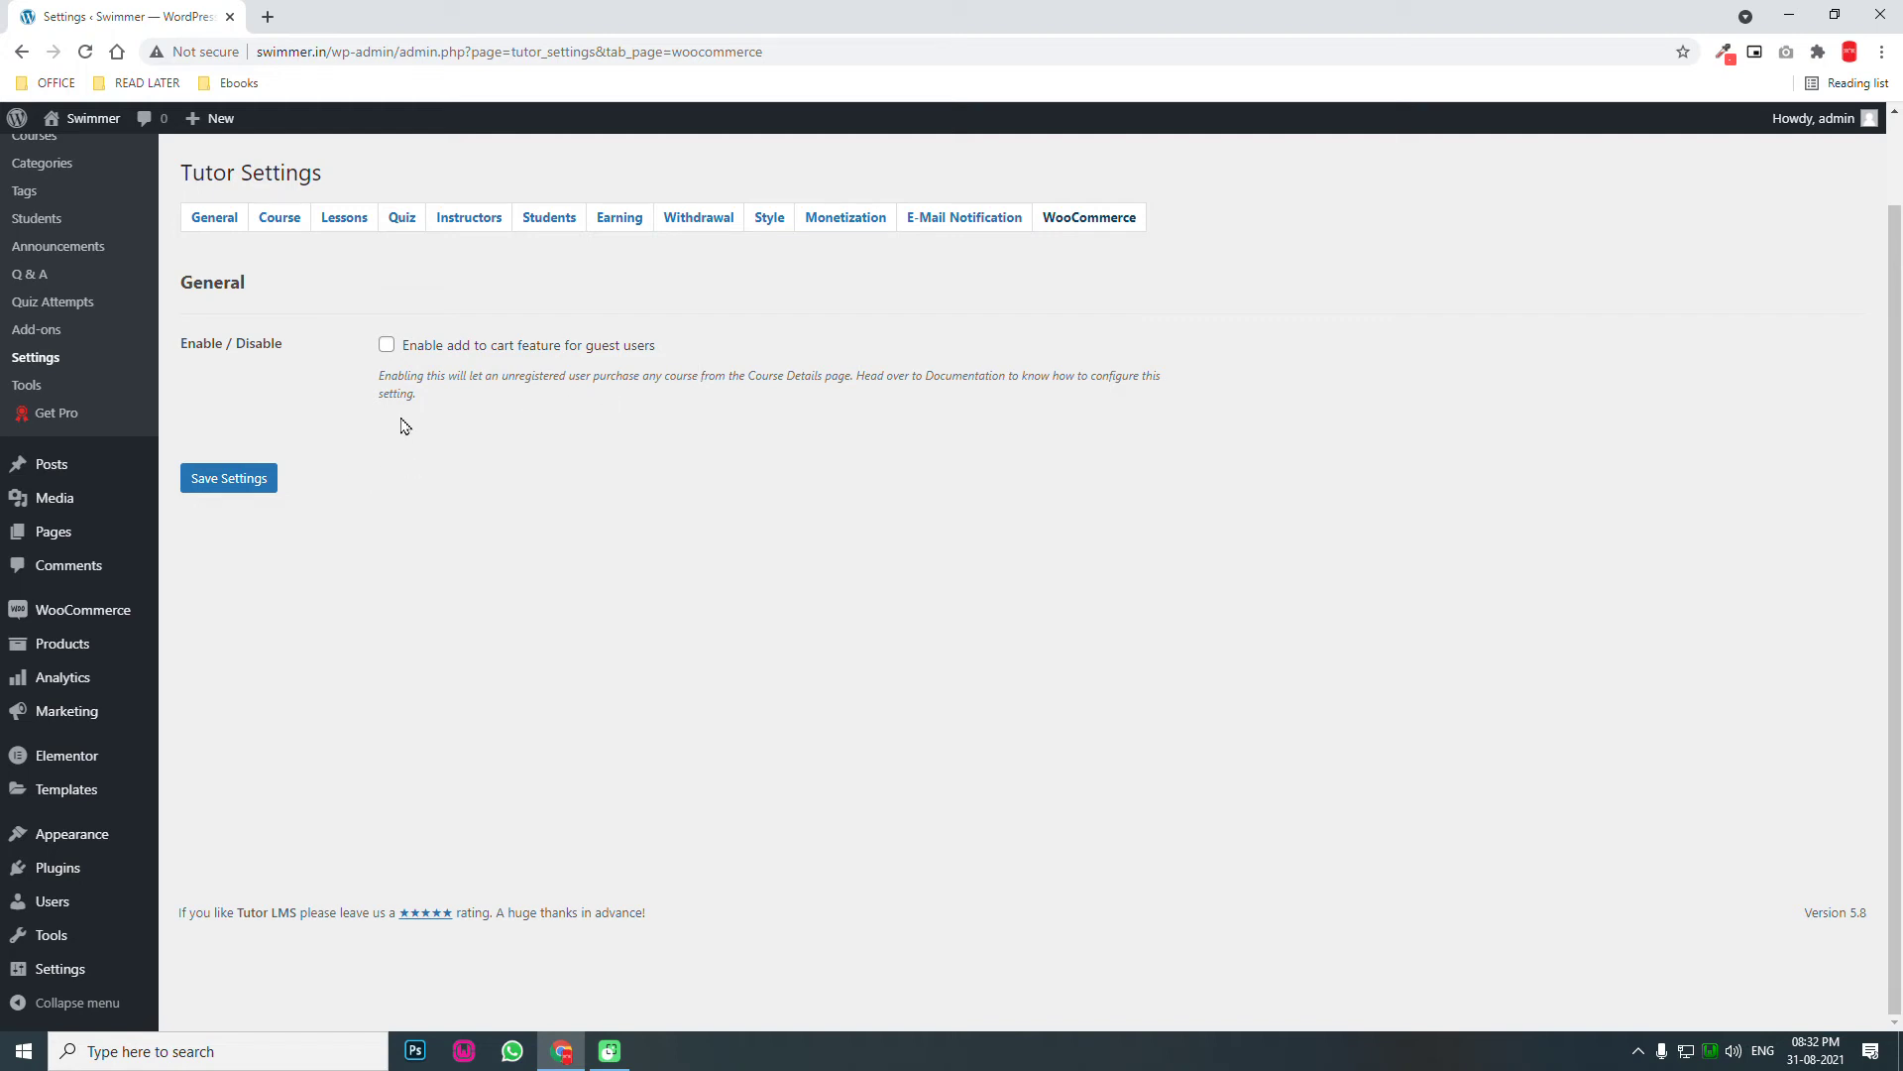
click(258, 483)
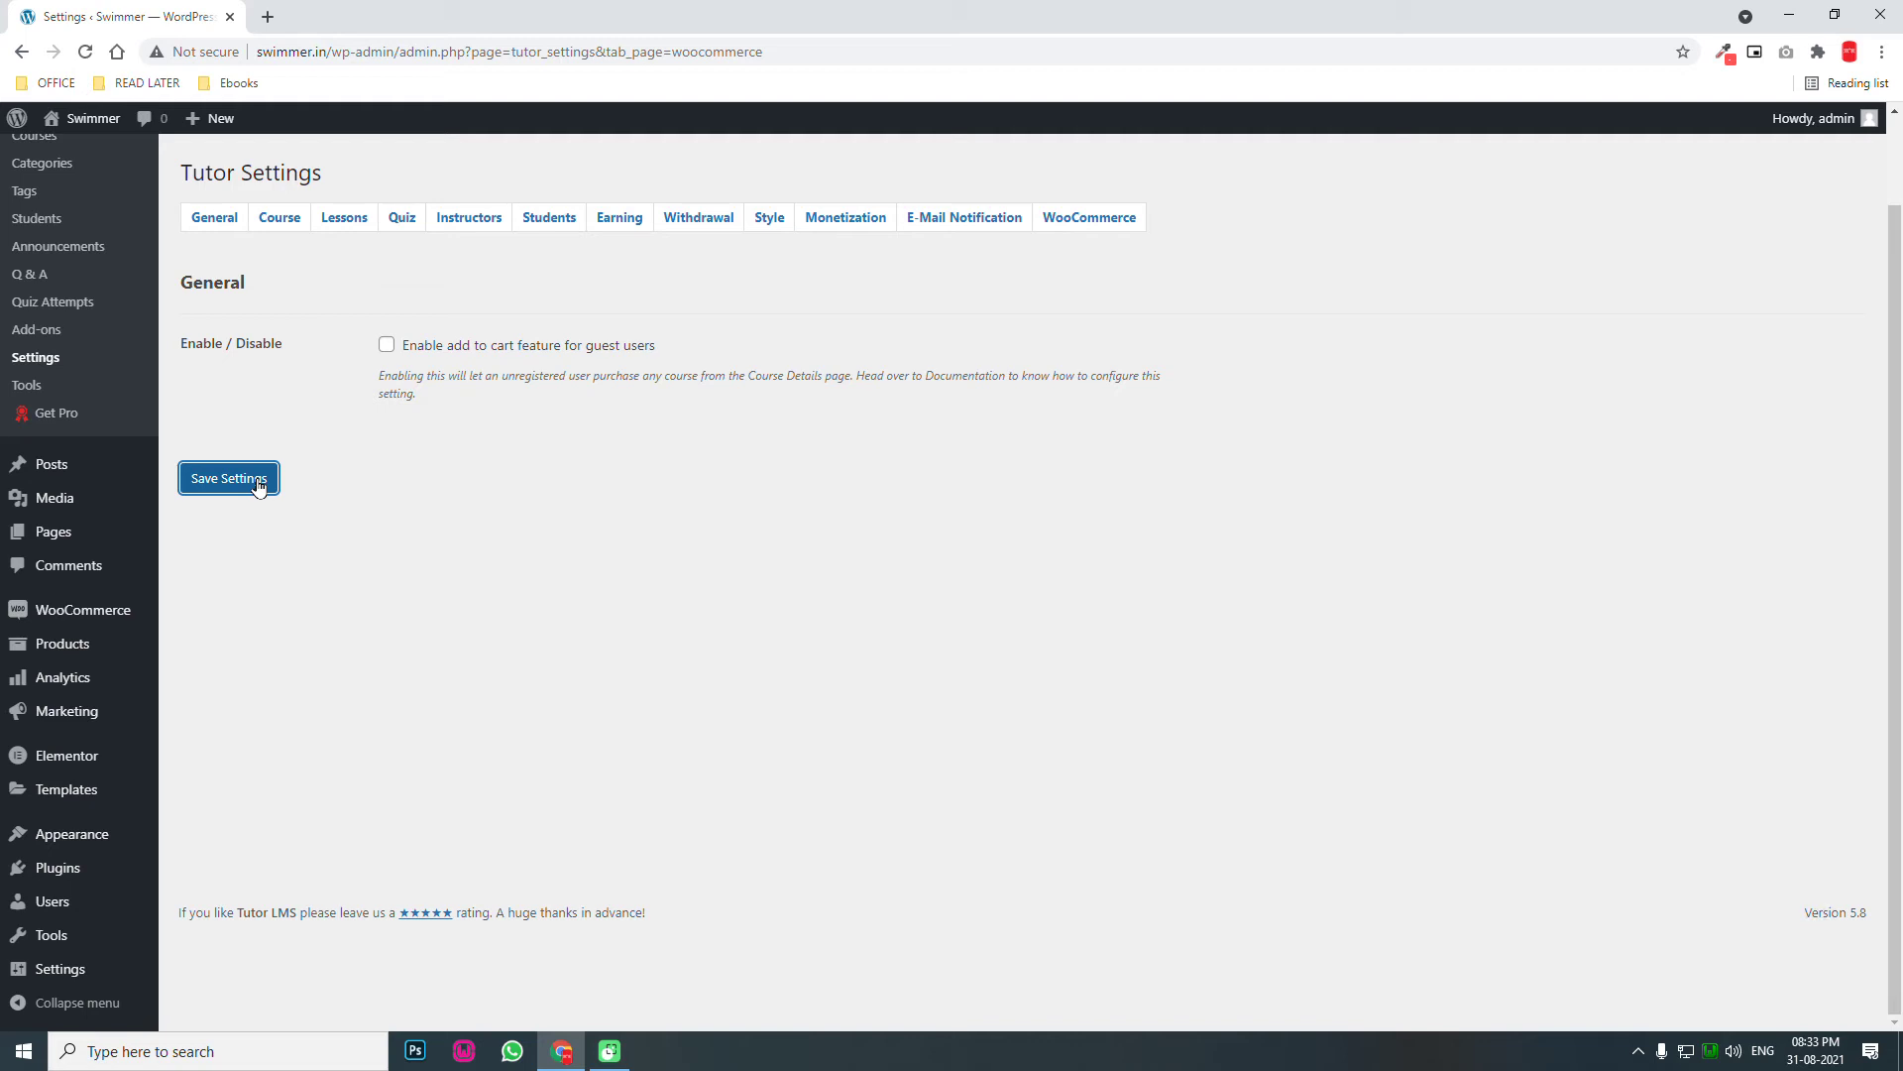
scroll(468, 577, up, 1)
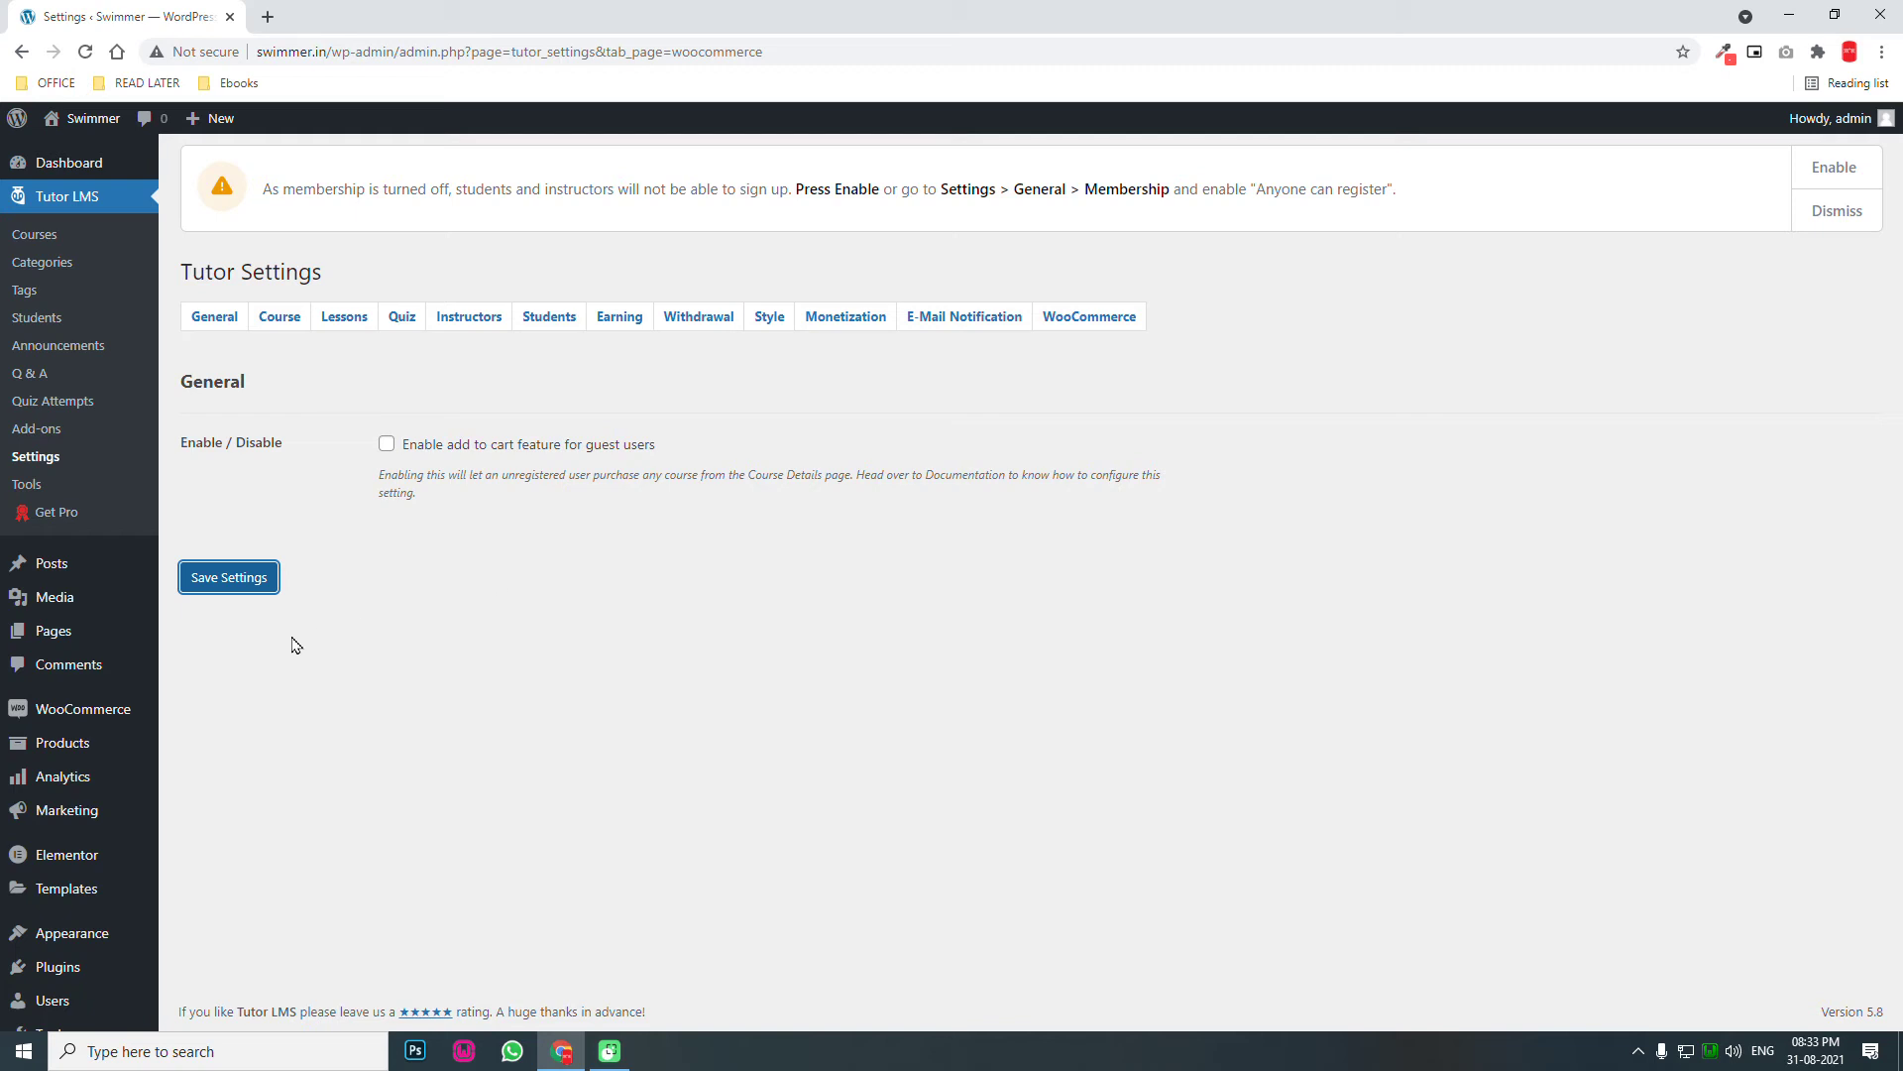
Move the Sample Page to the trash from the site's pages list and open the list of trashed pages.
click(83, 632)
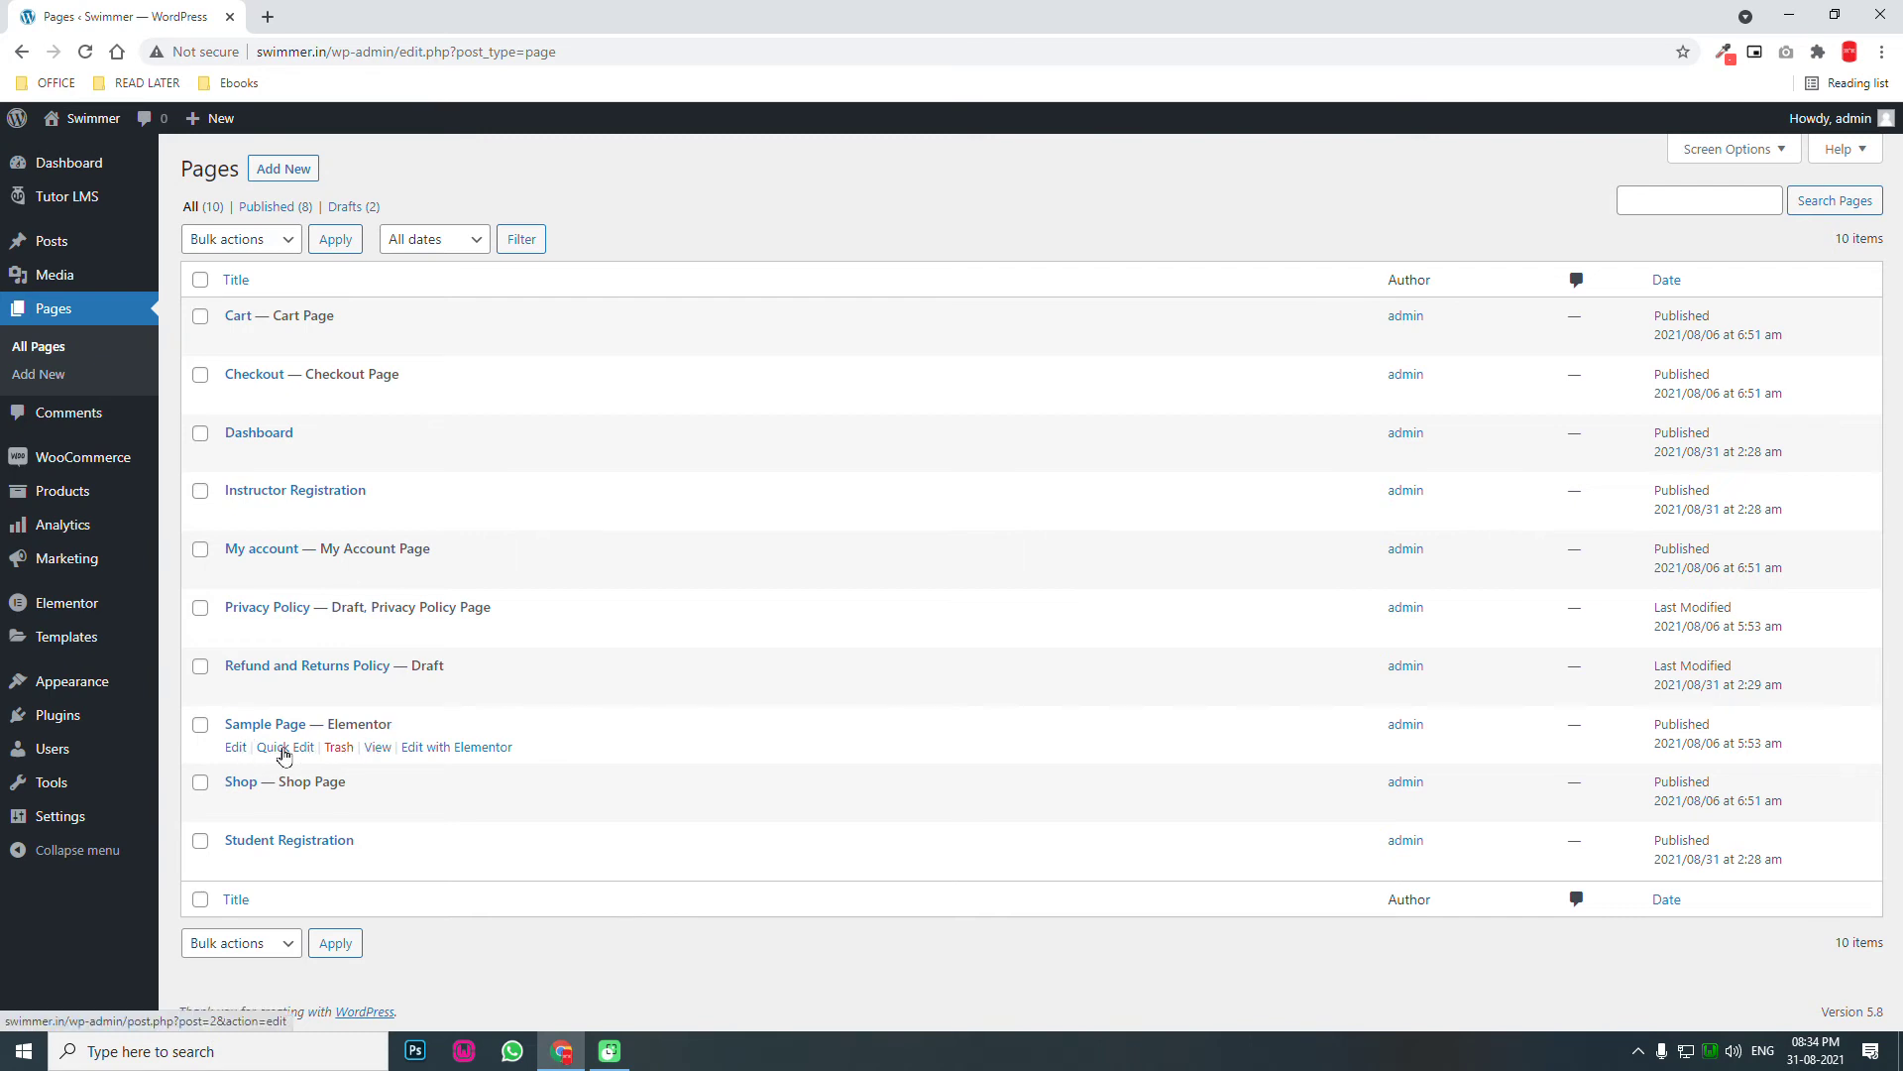
click(340, 749)
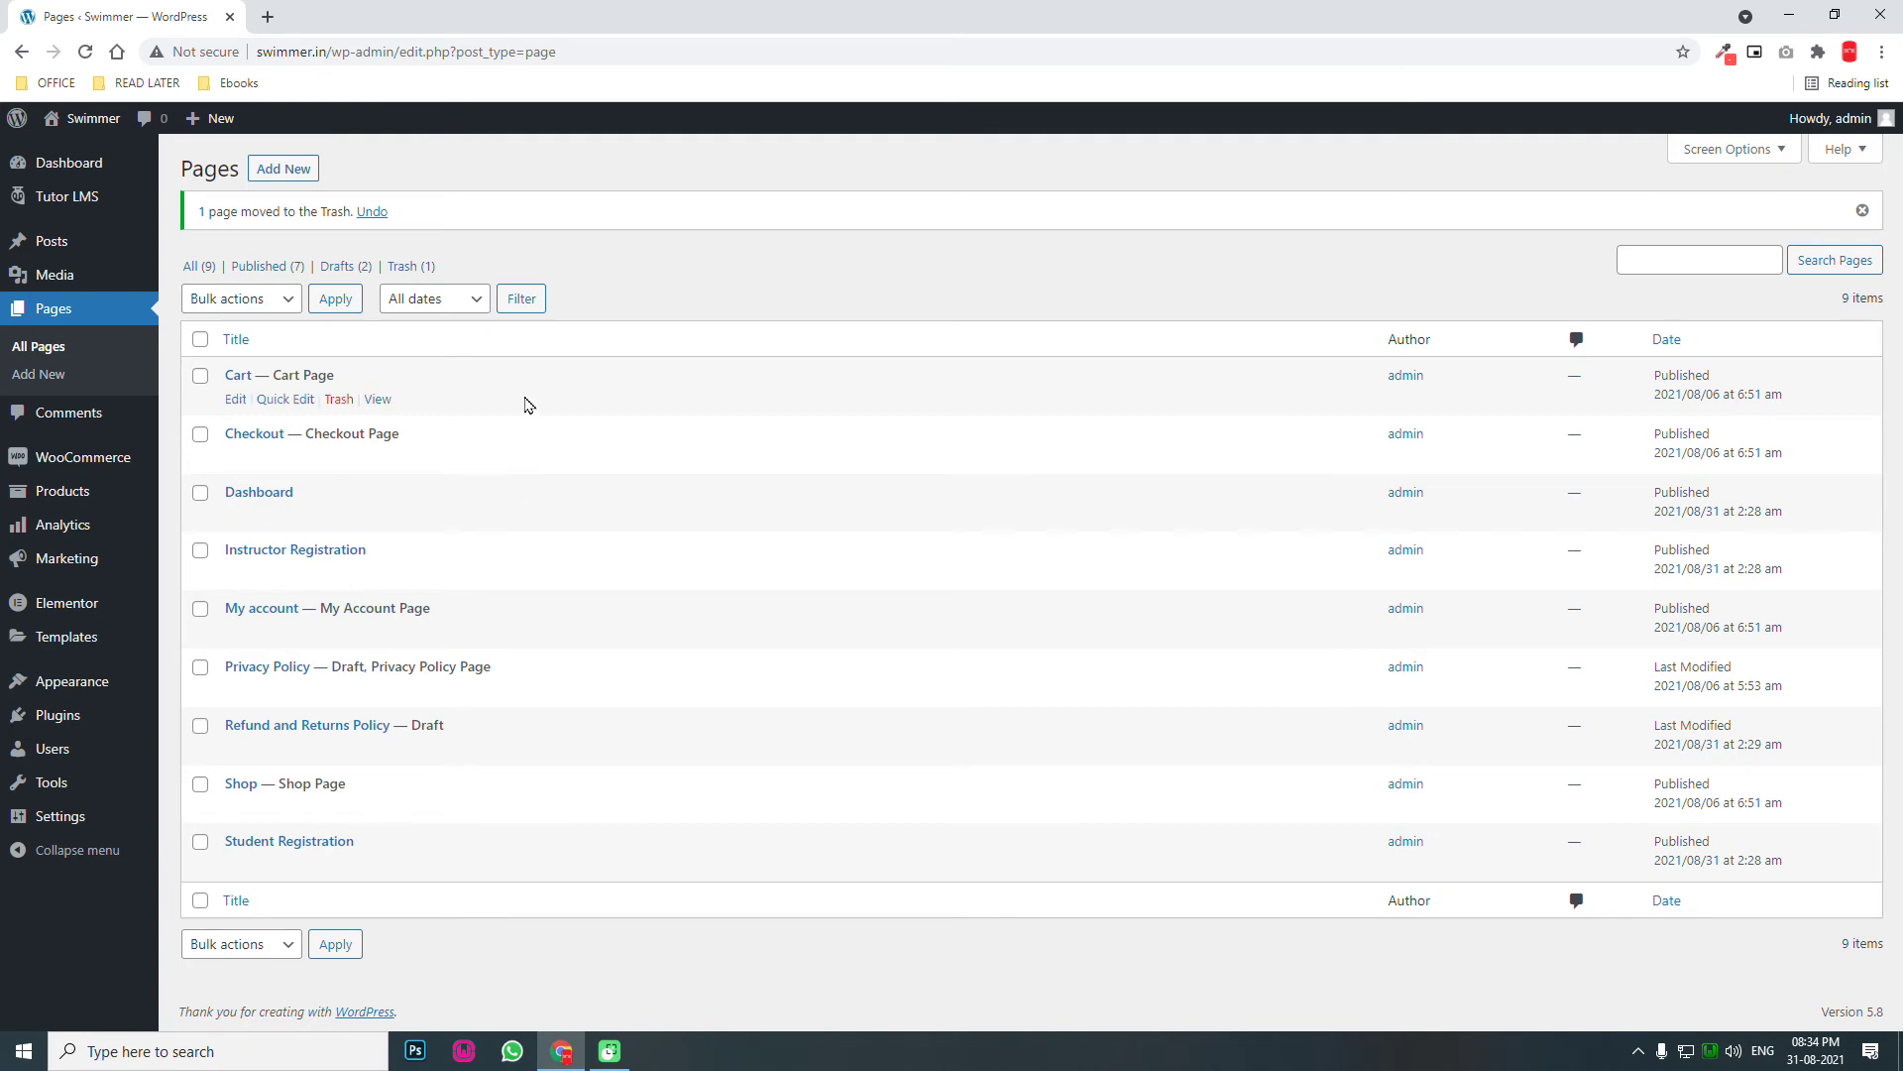
click(408, 268)
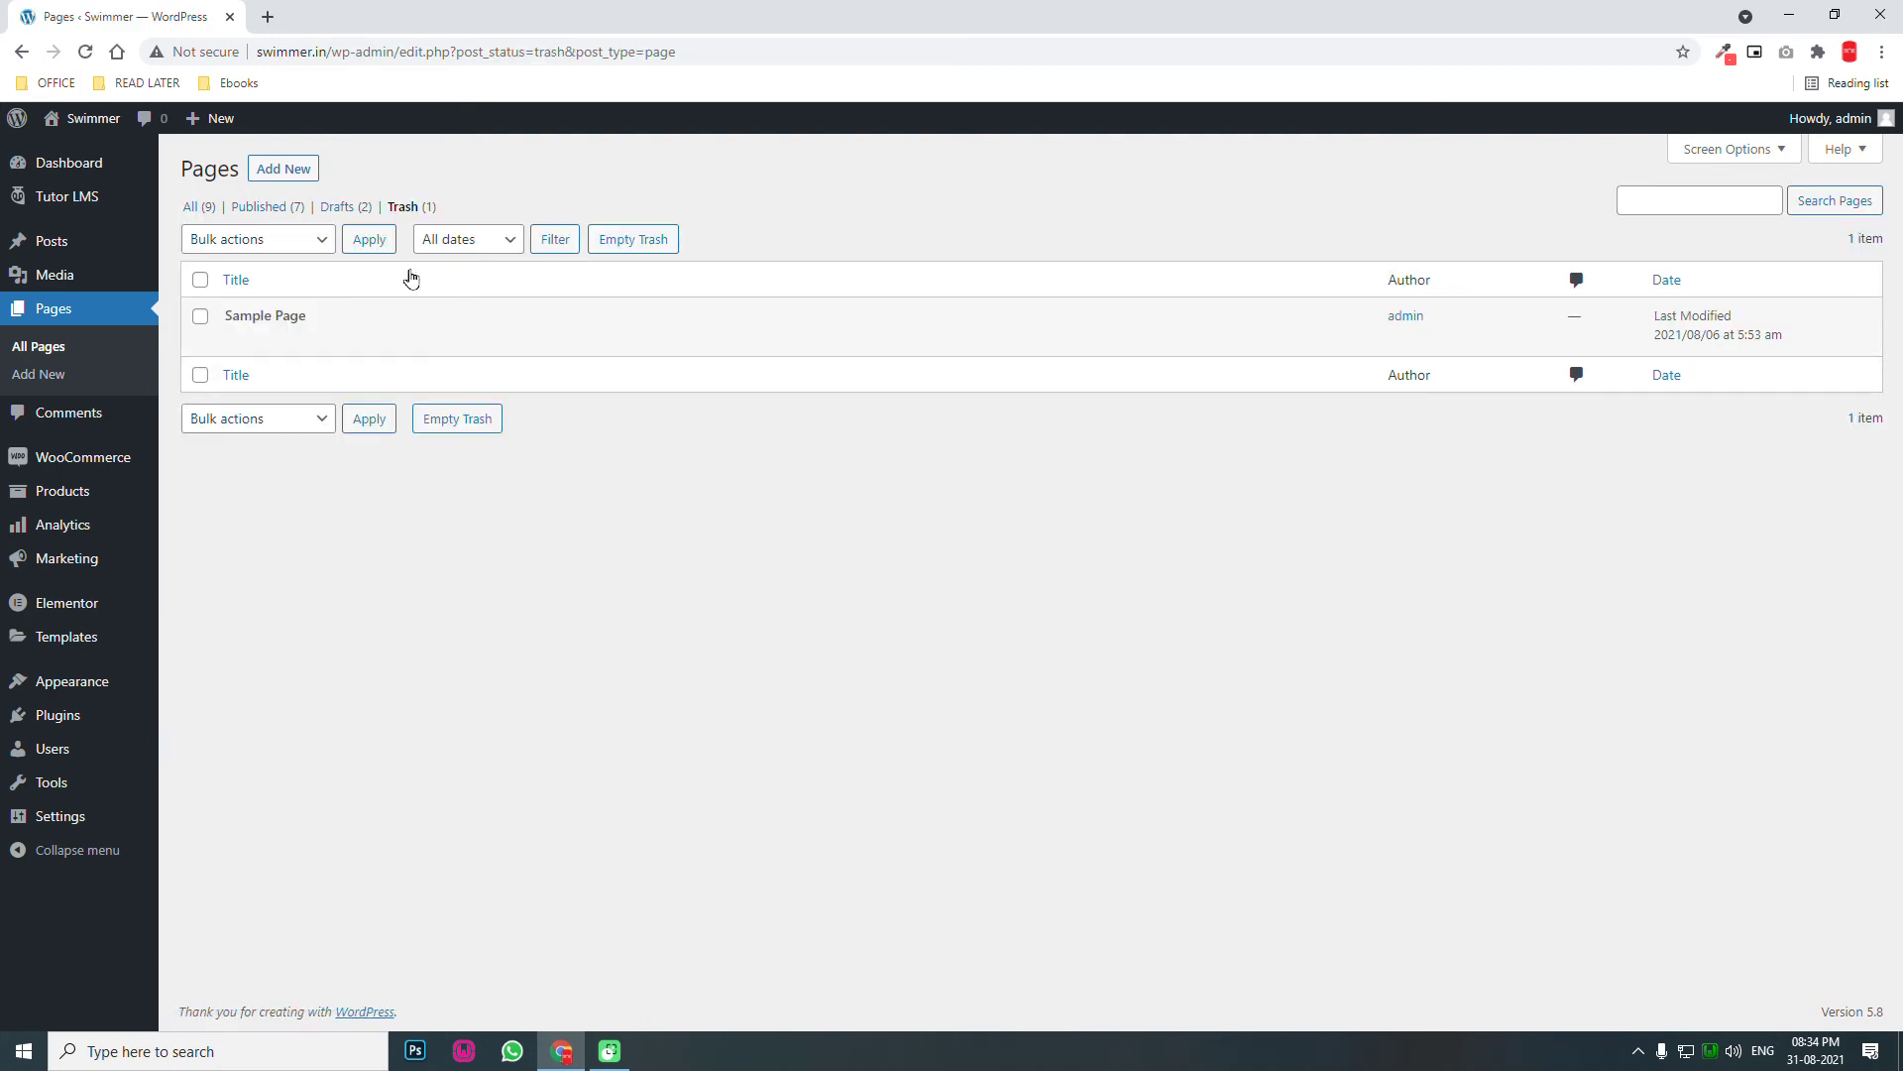
Permanently delete the trashed Sample Page and start a new page titled Home.
click(322, 340)
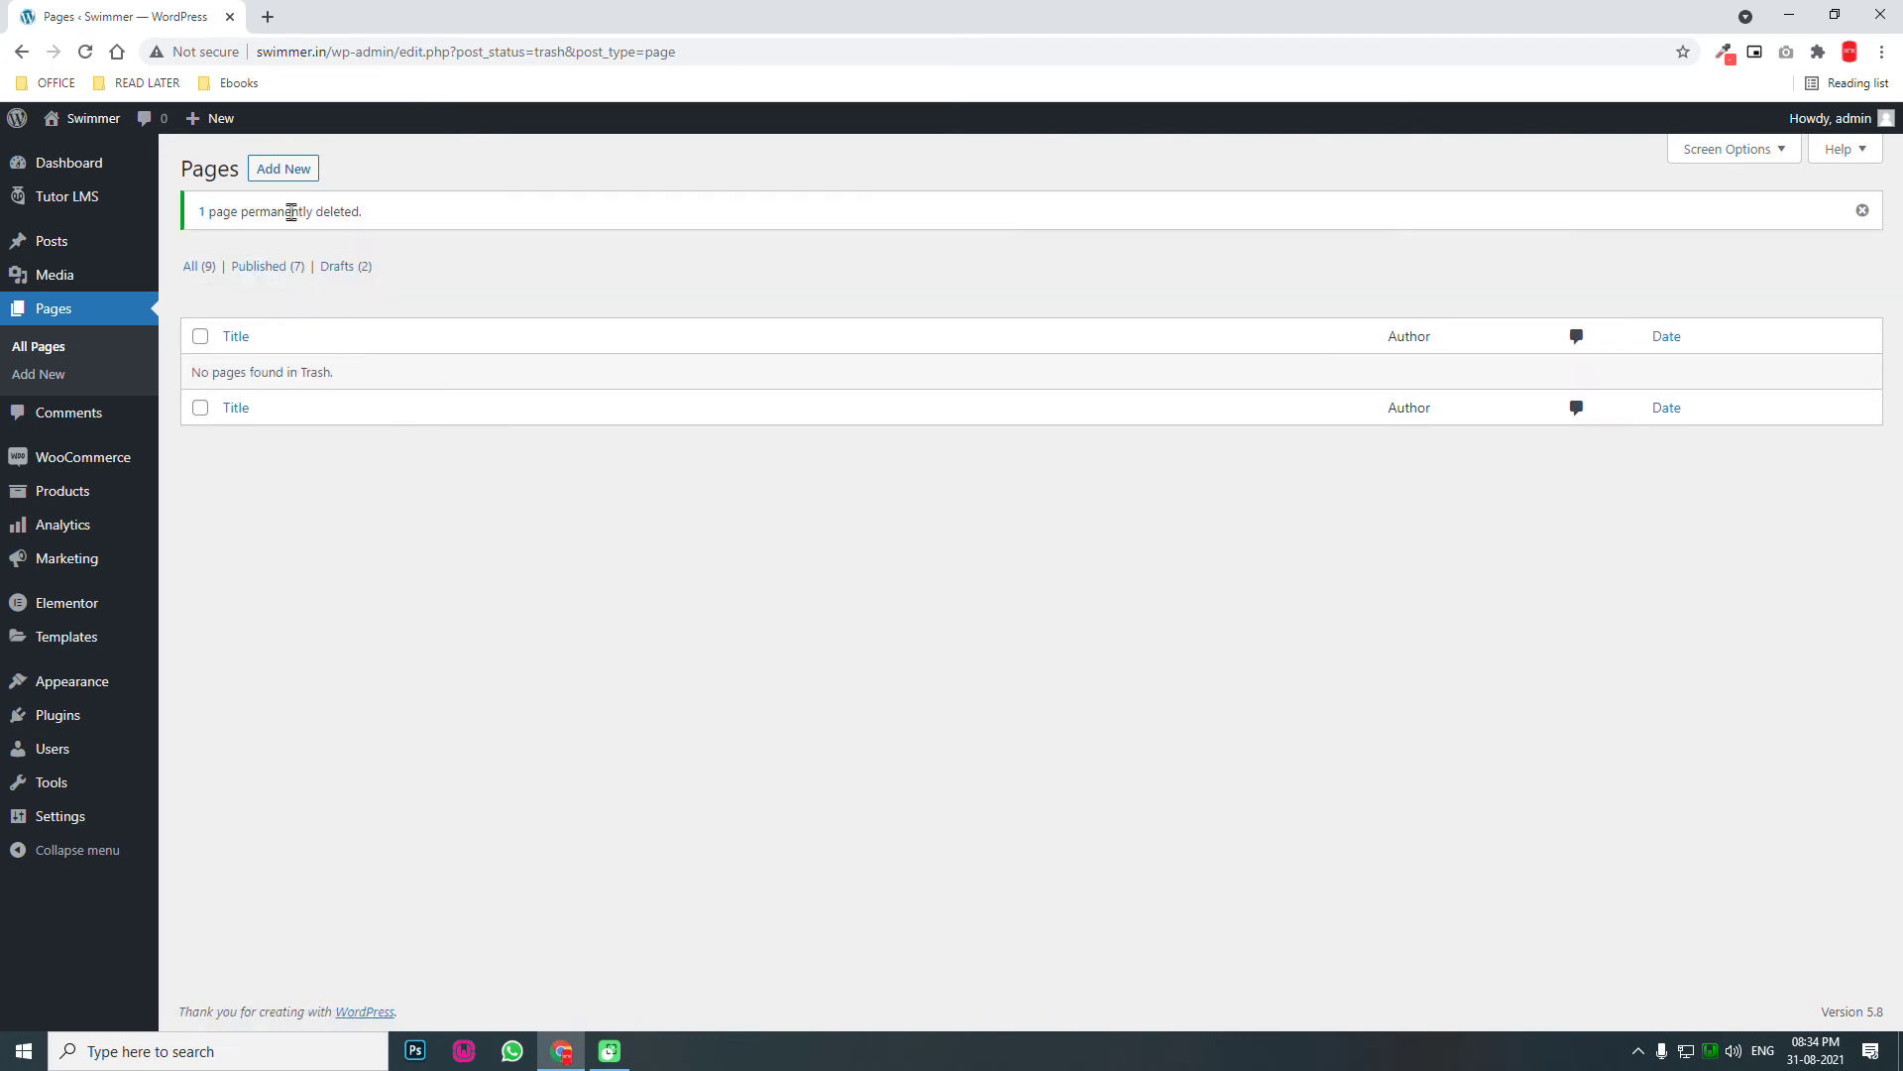
click(294, 176)
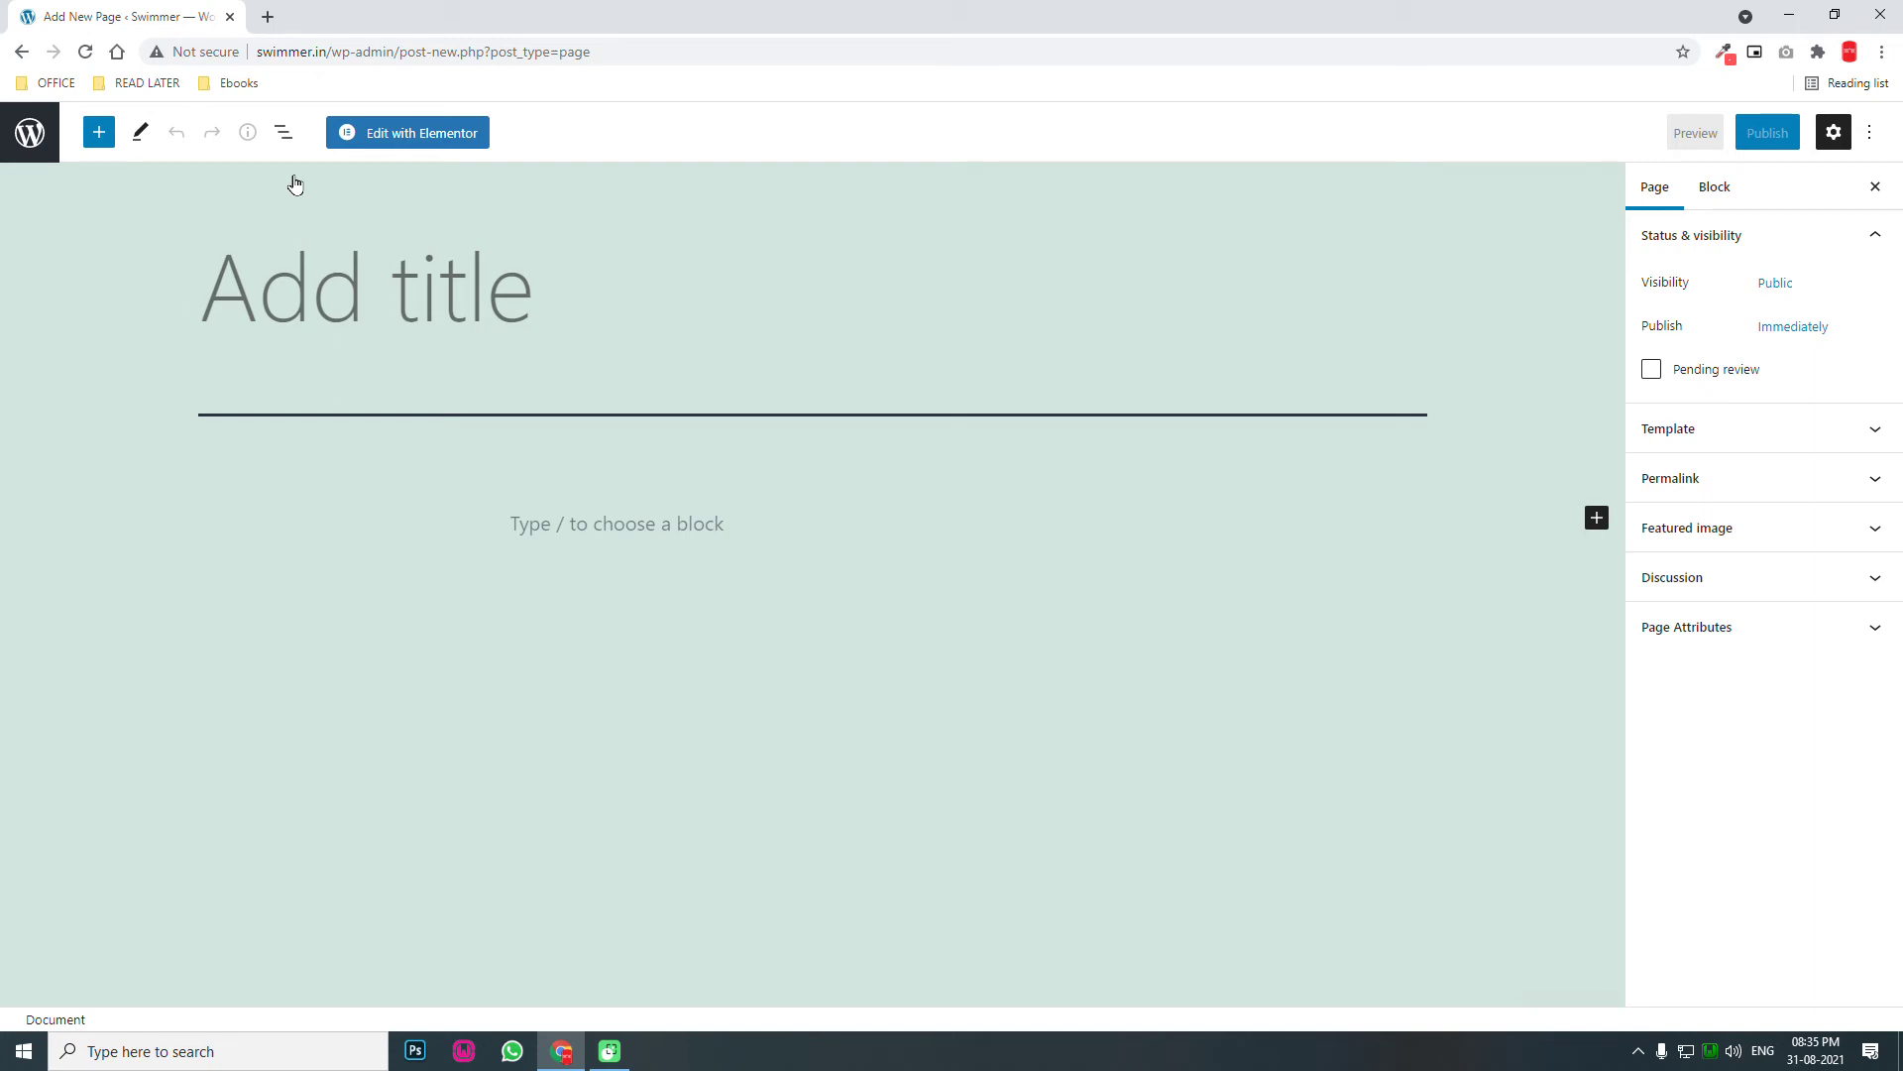
text(Home)
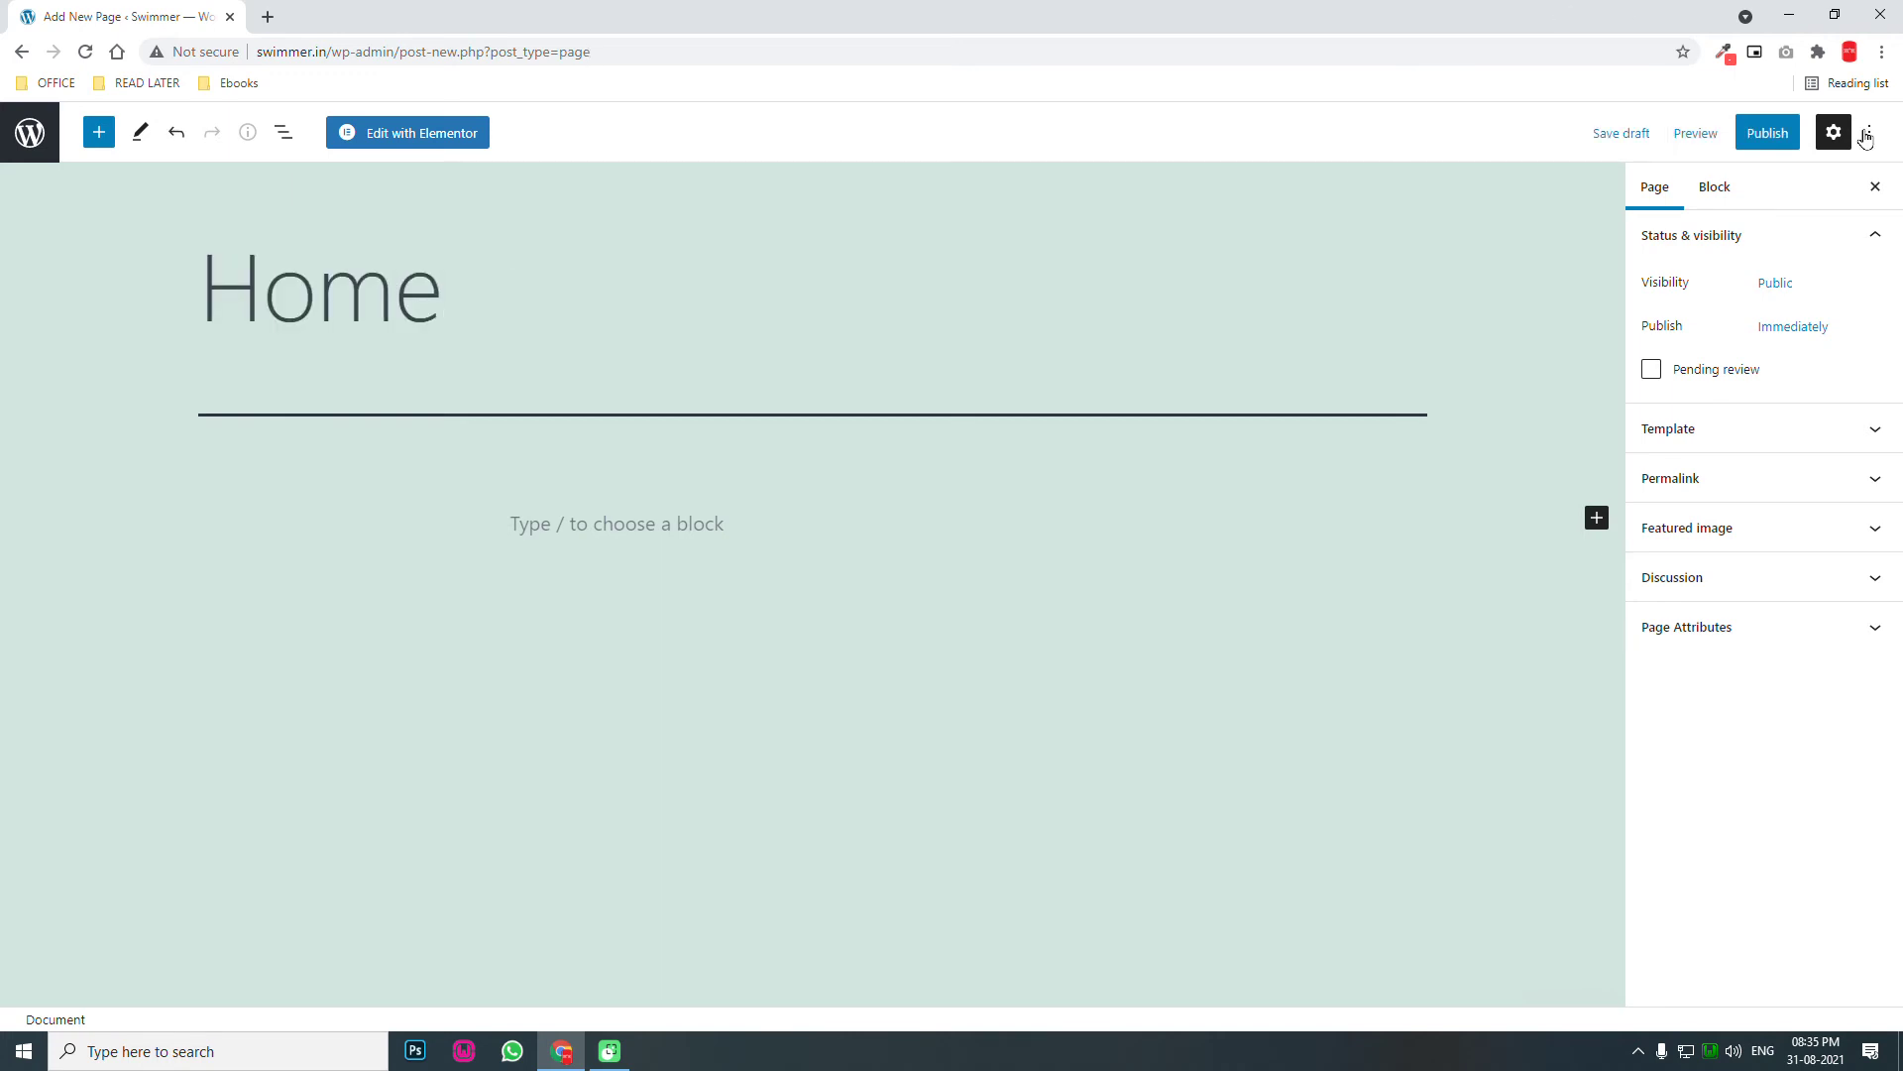
Turn off fullscreen mode in the page editor.
click(1869, 132)
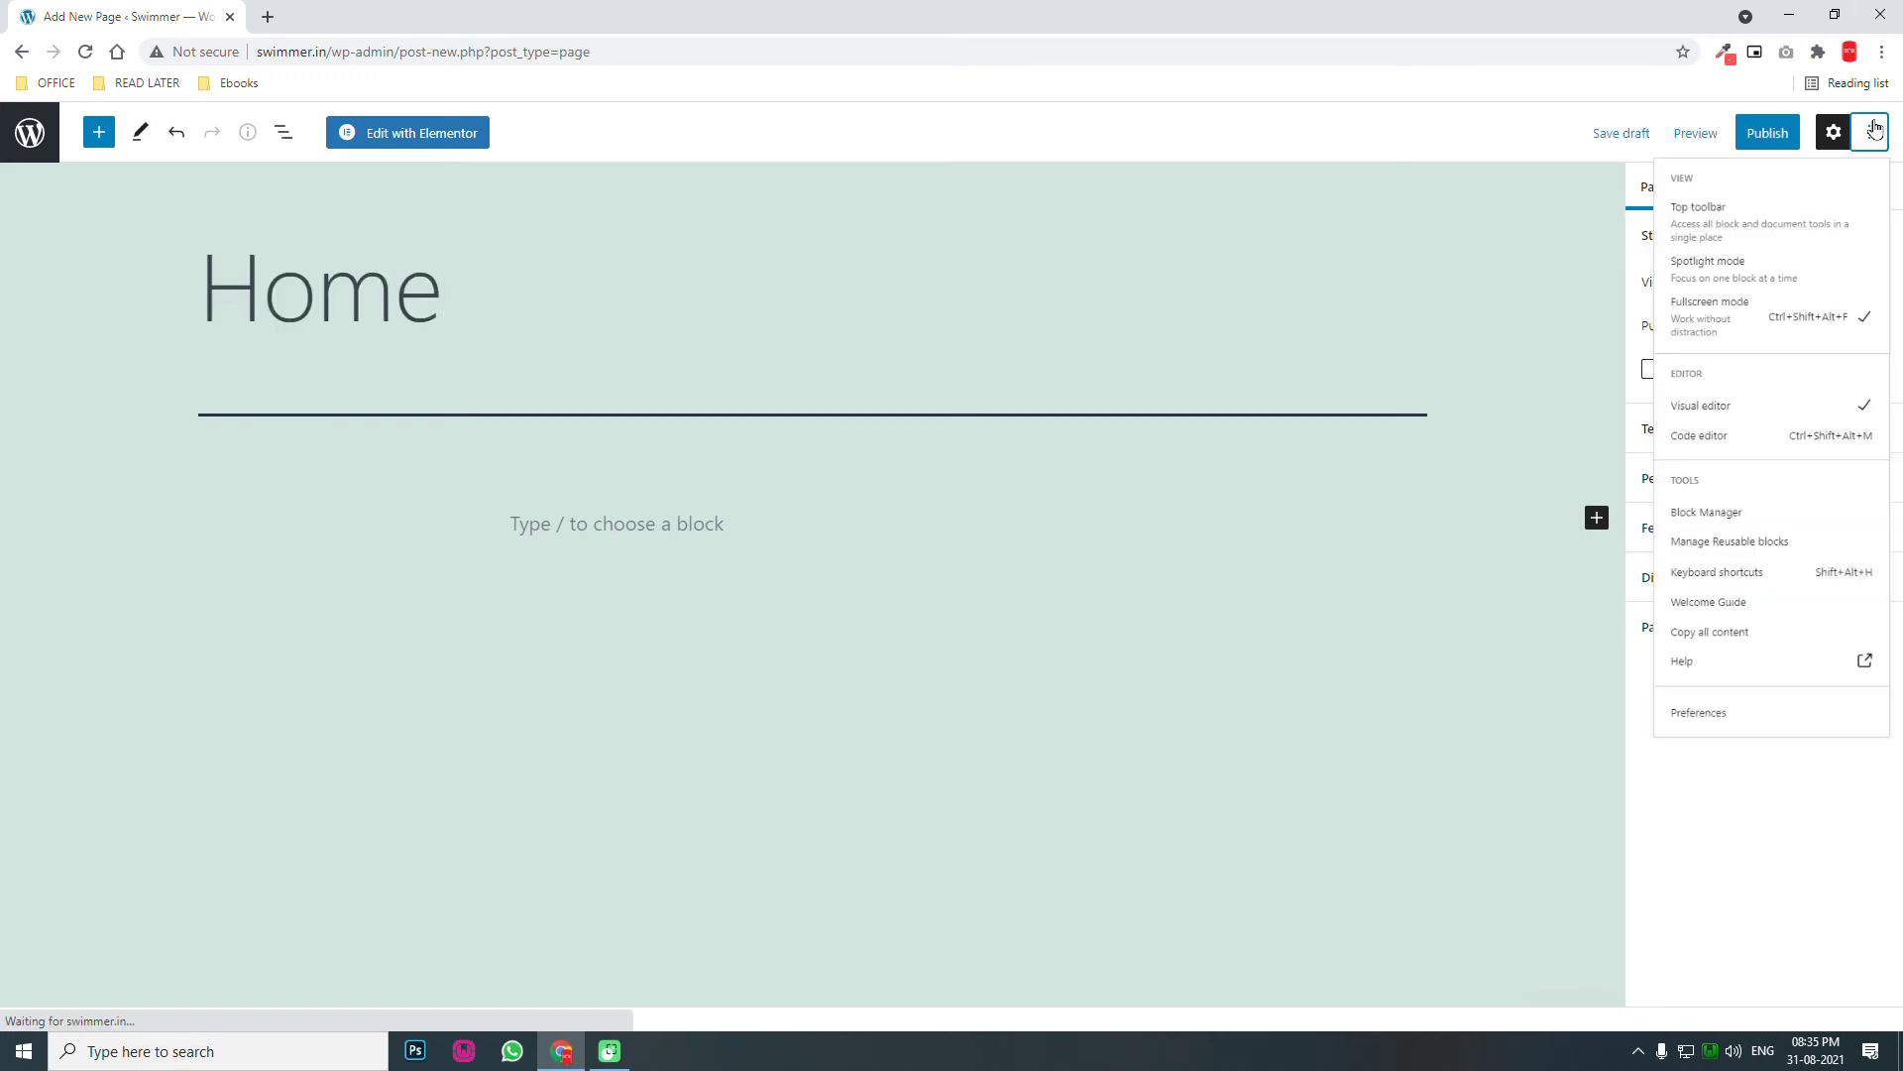
click(1829, 352)
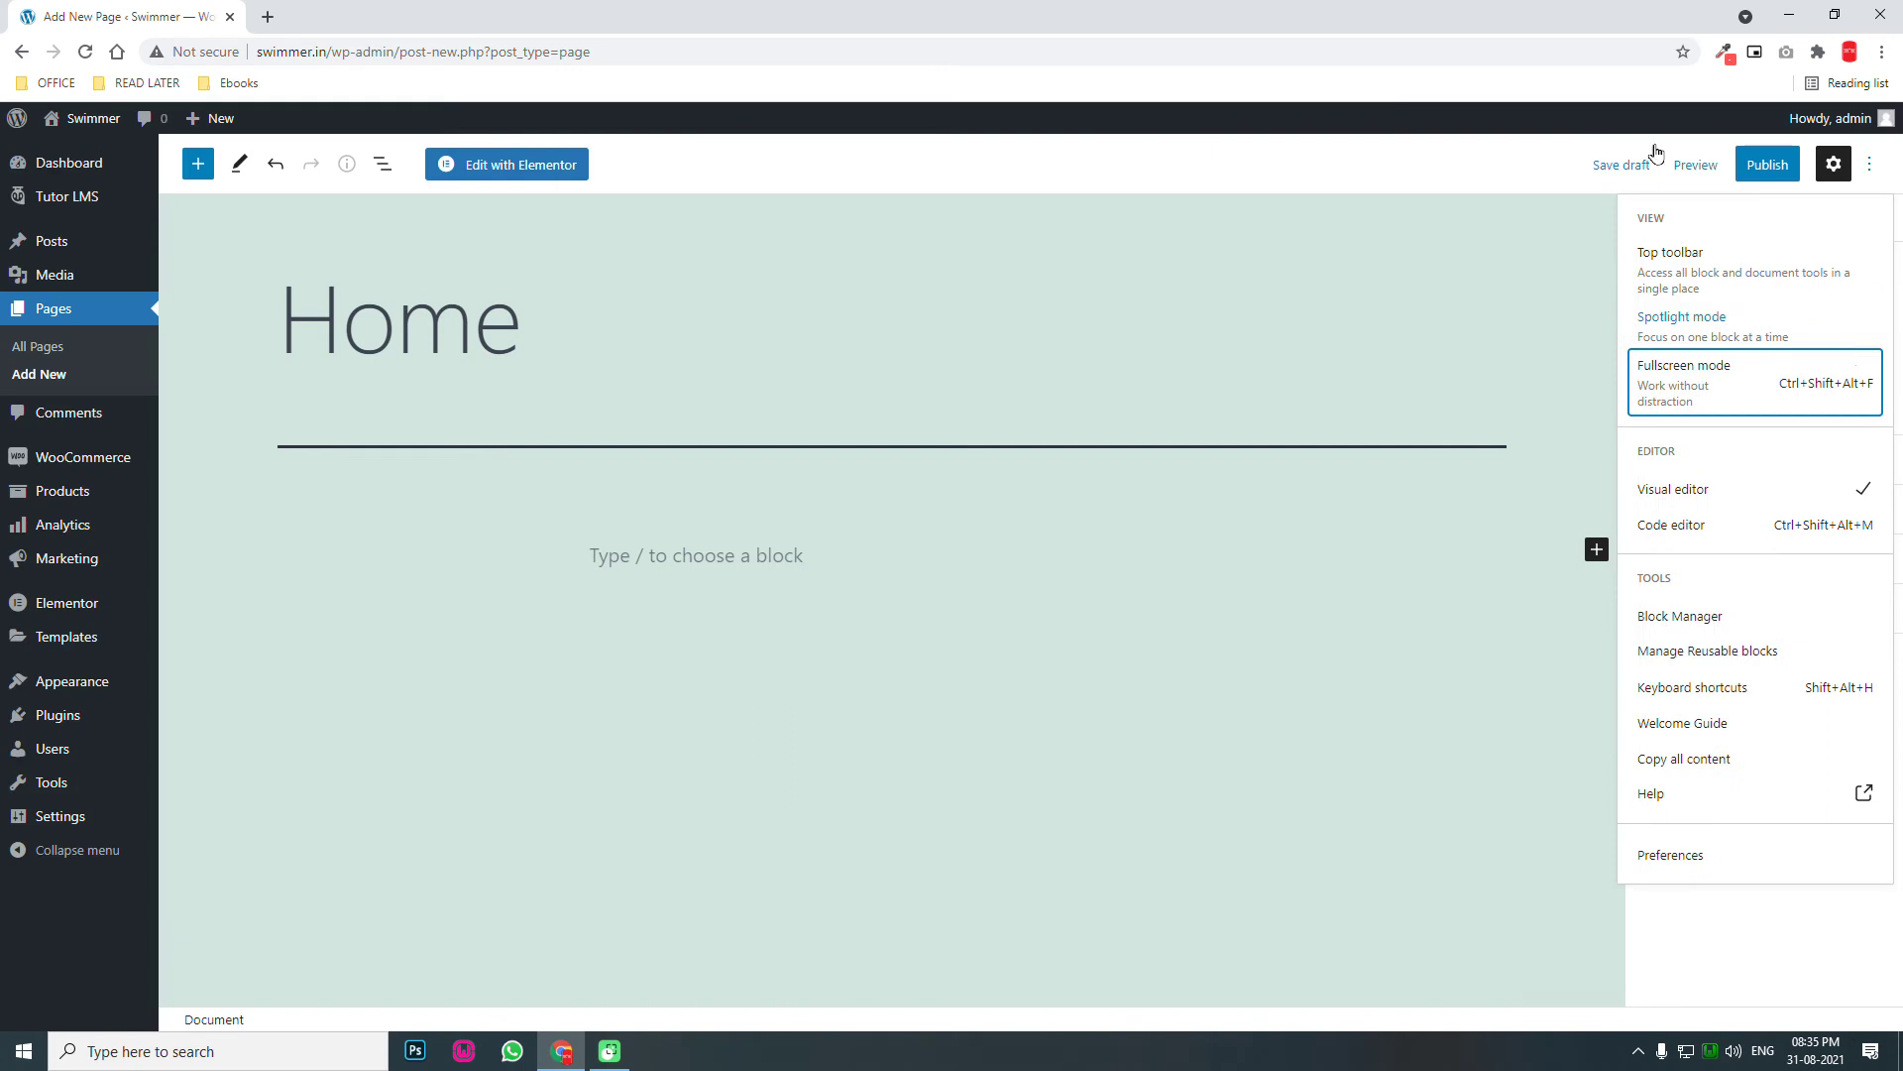
click(1475, 173)
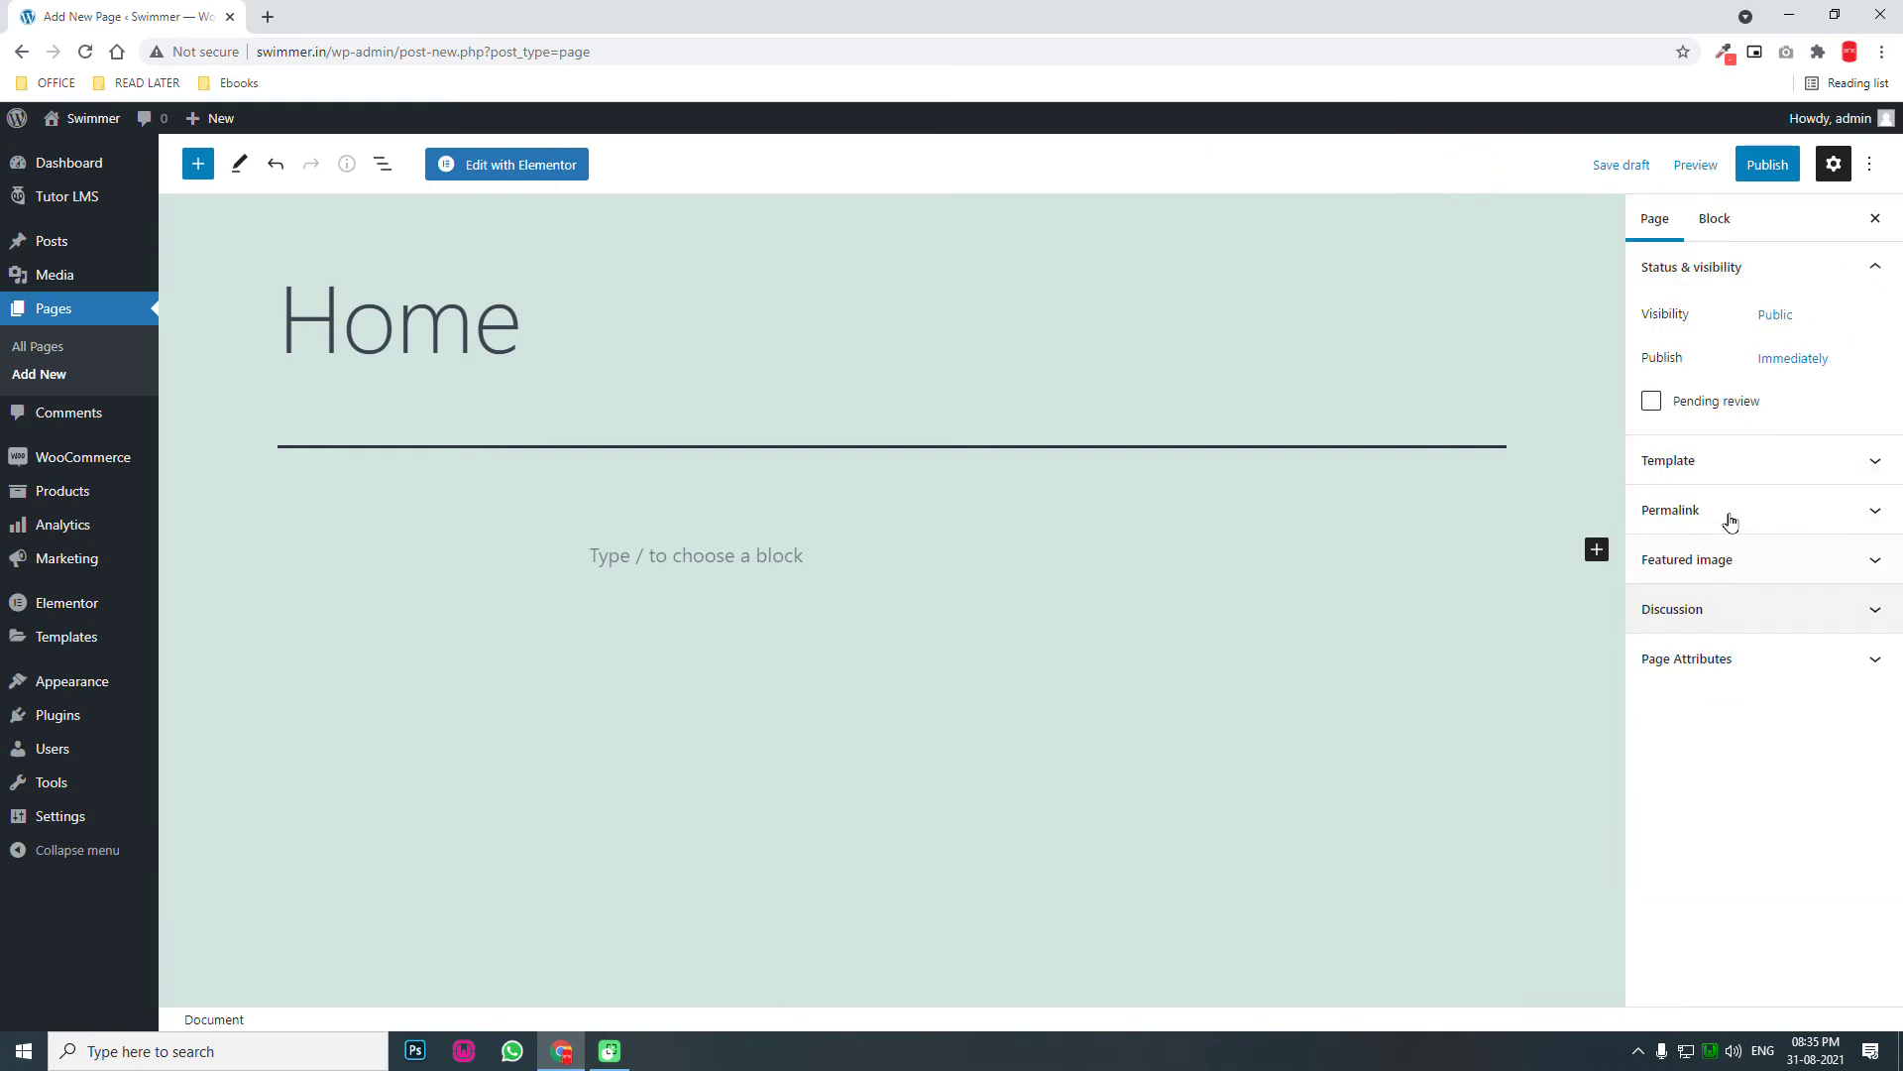
Publish the Home page with the Elementor Full Width template and turn off the pre-publish checks.
click(1721, 458)
click(1729, 503)
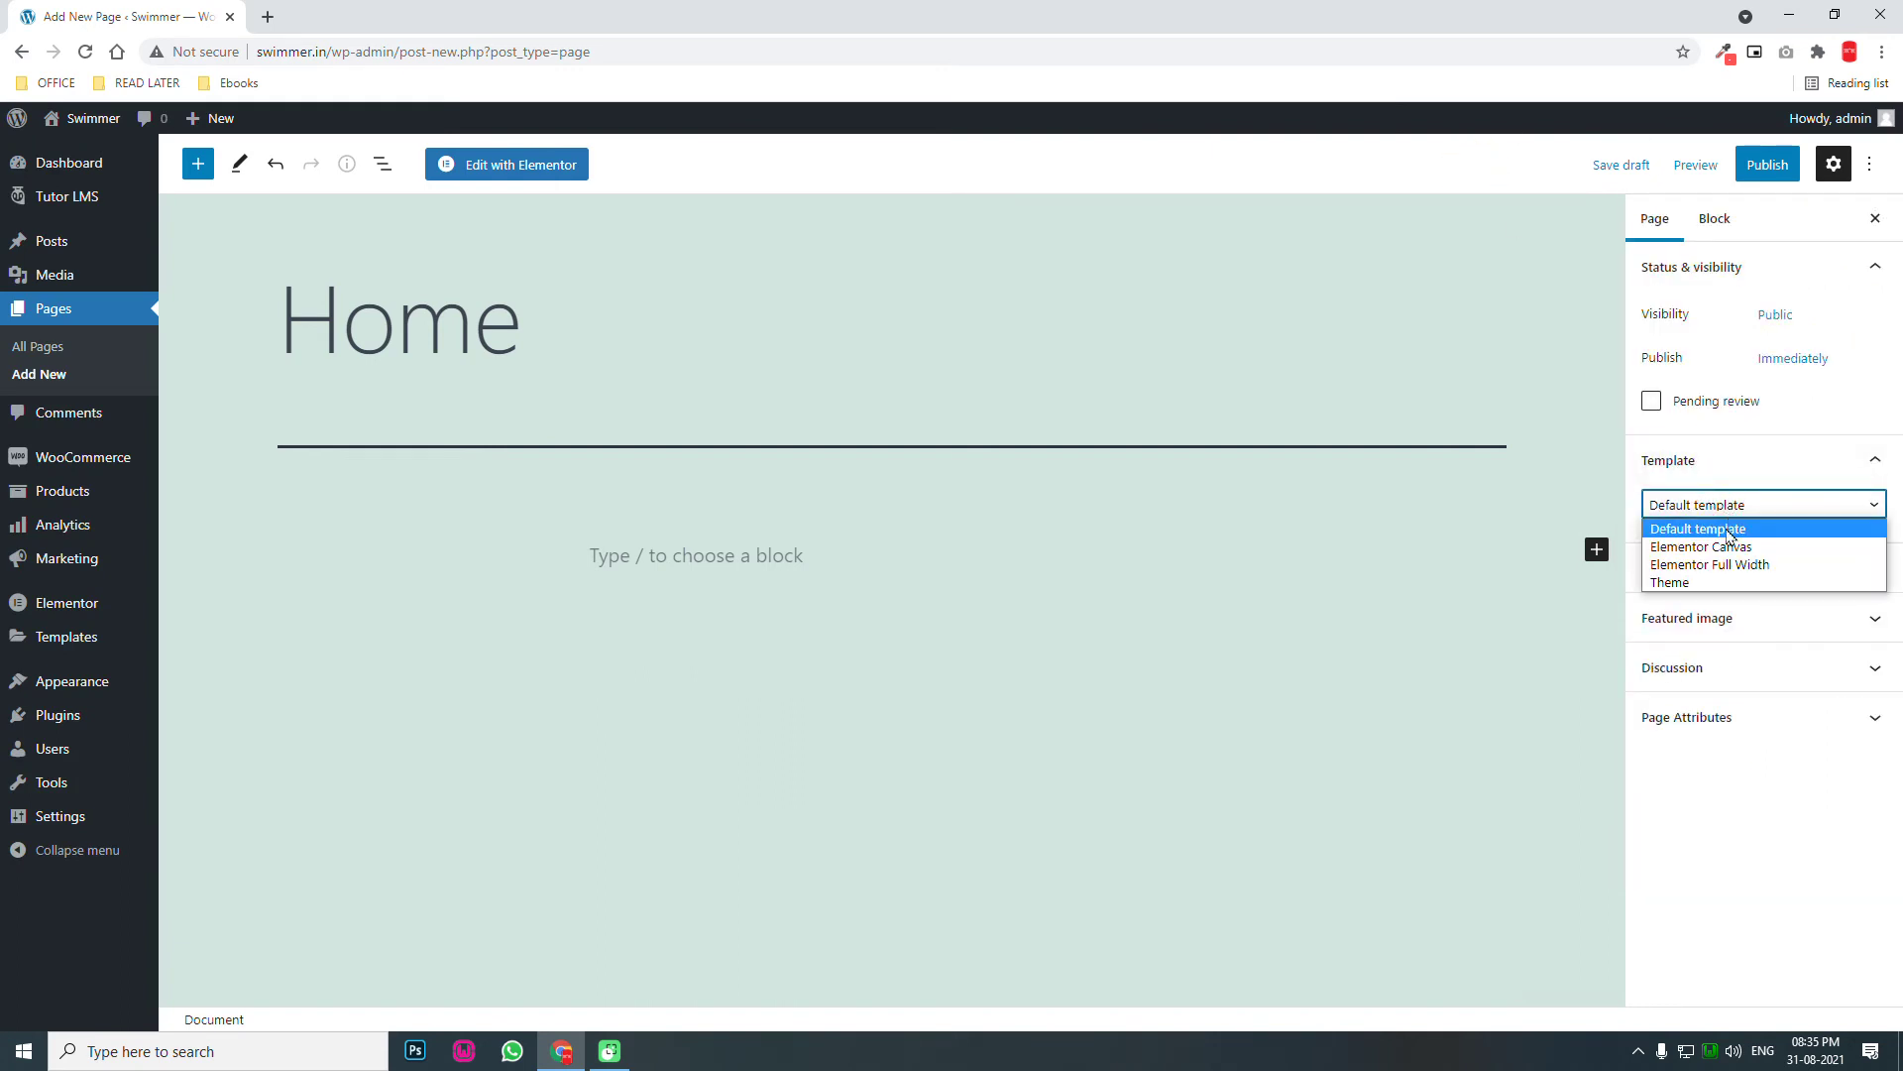
click(1725, 564)
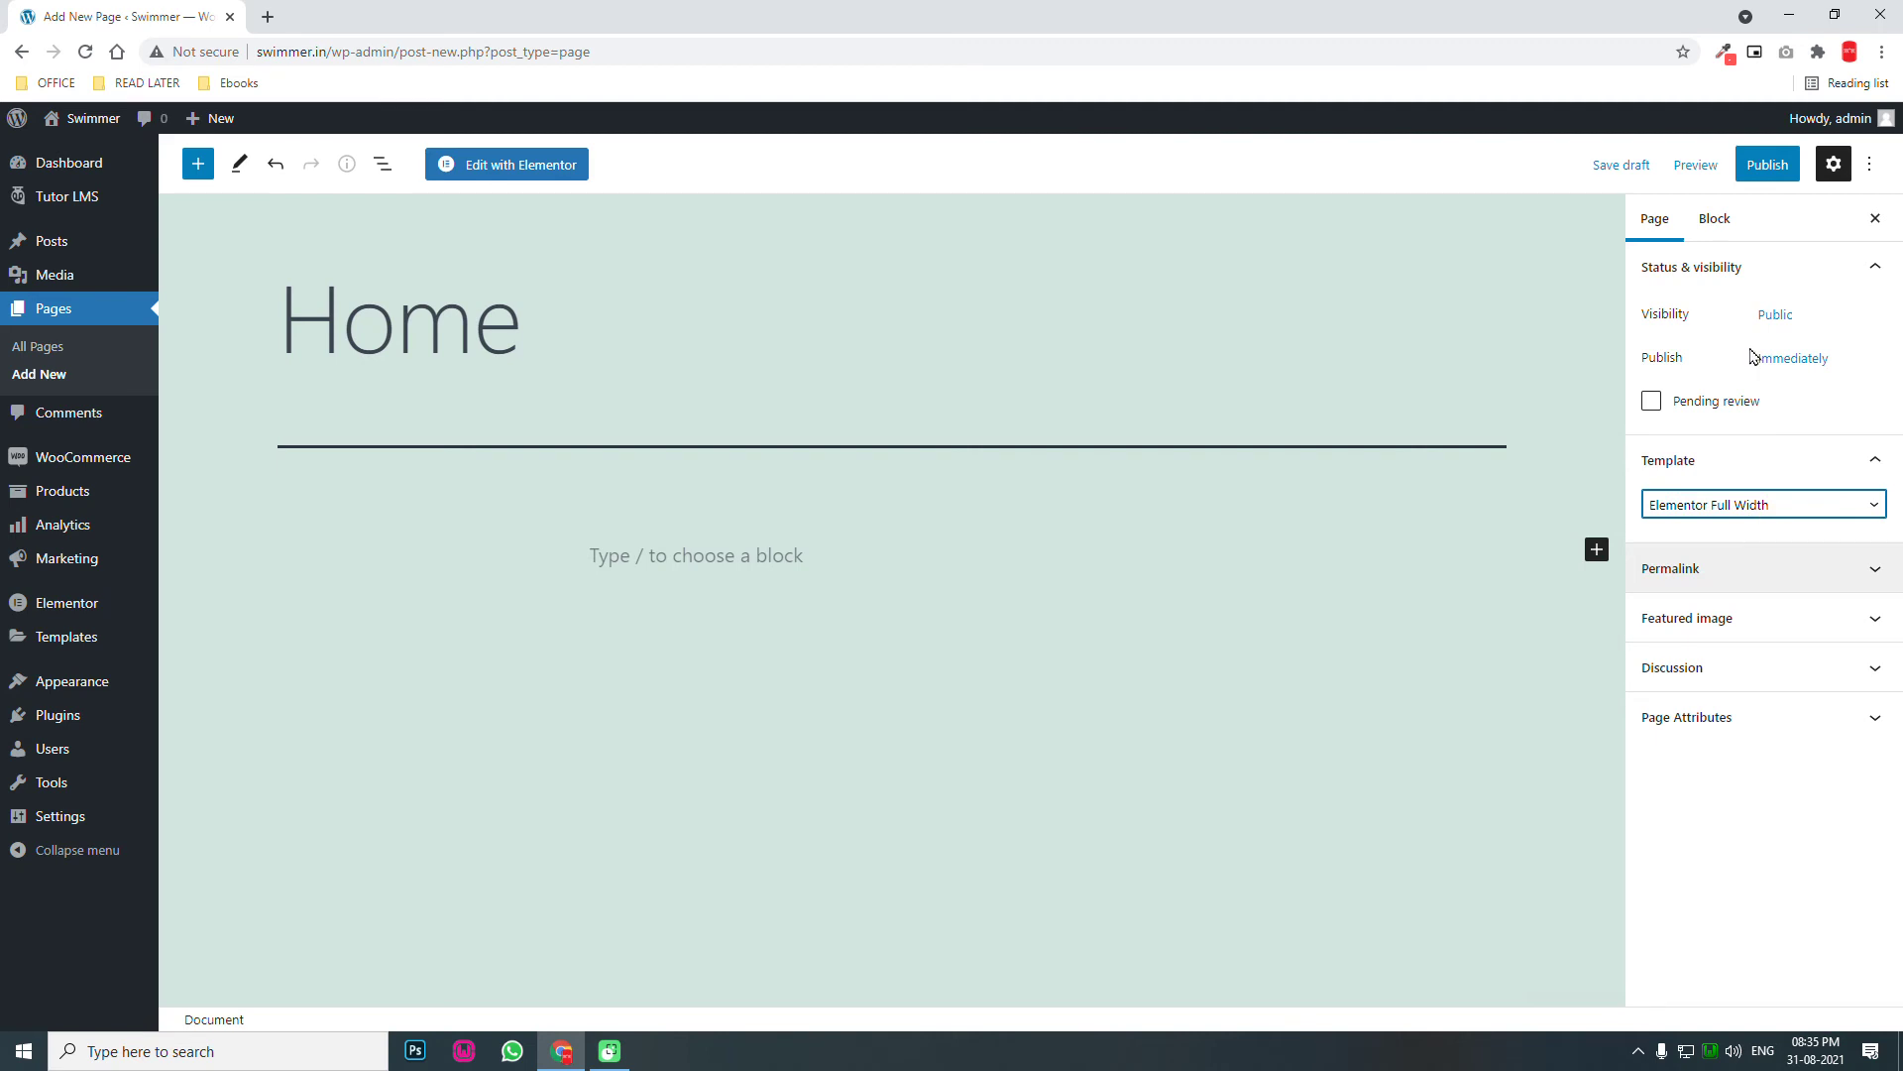
click(1766, 167)
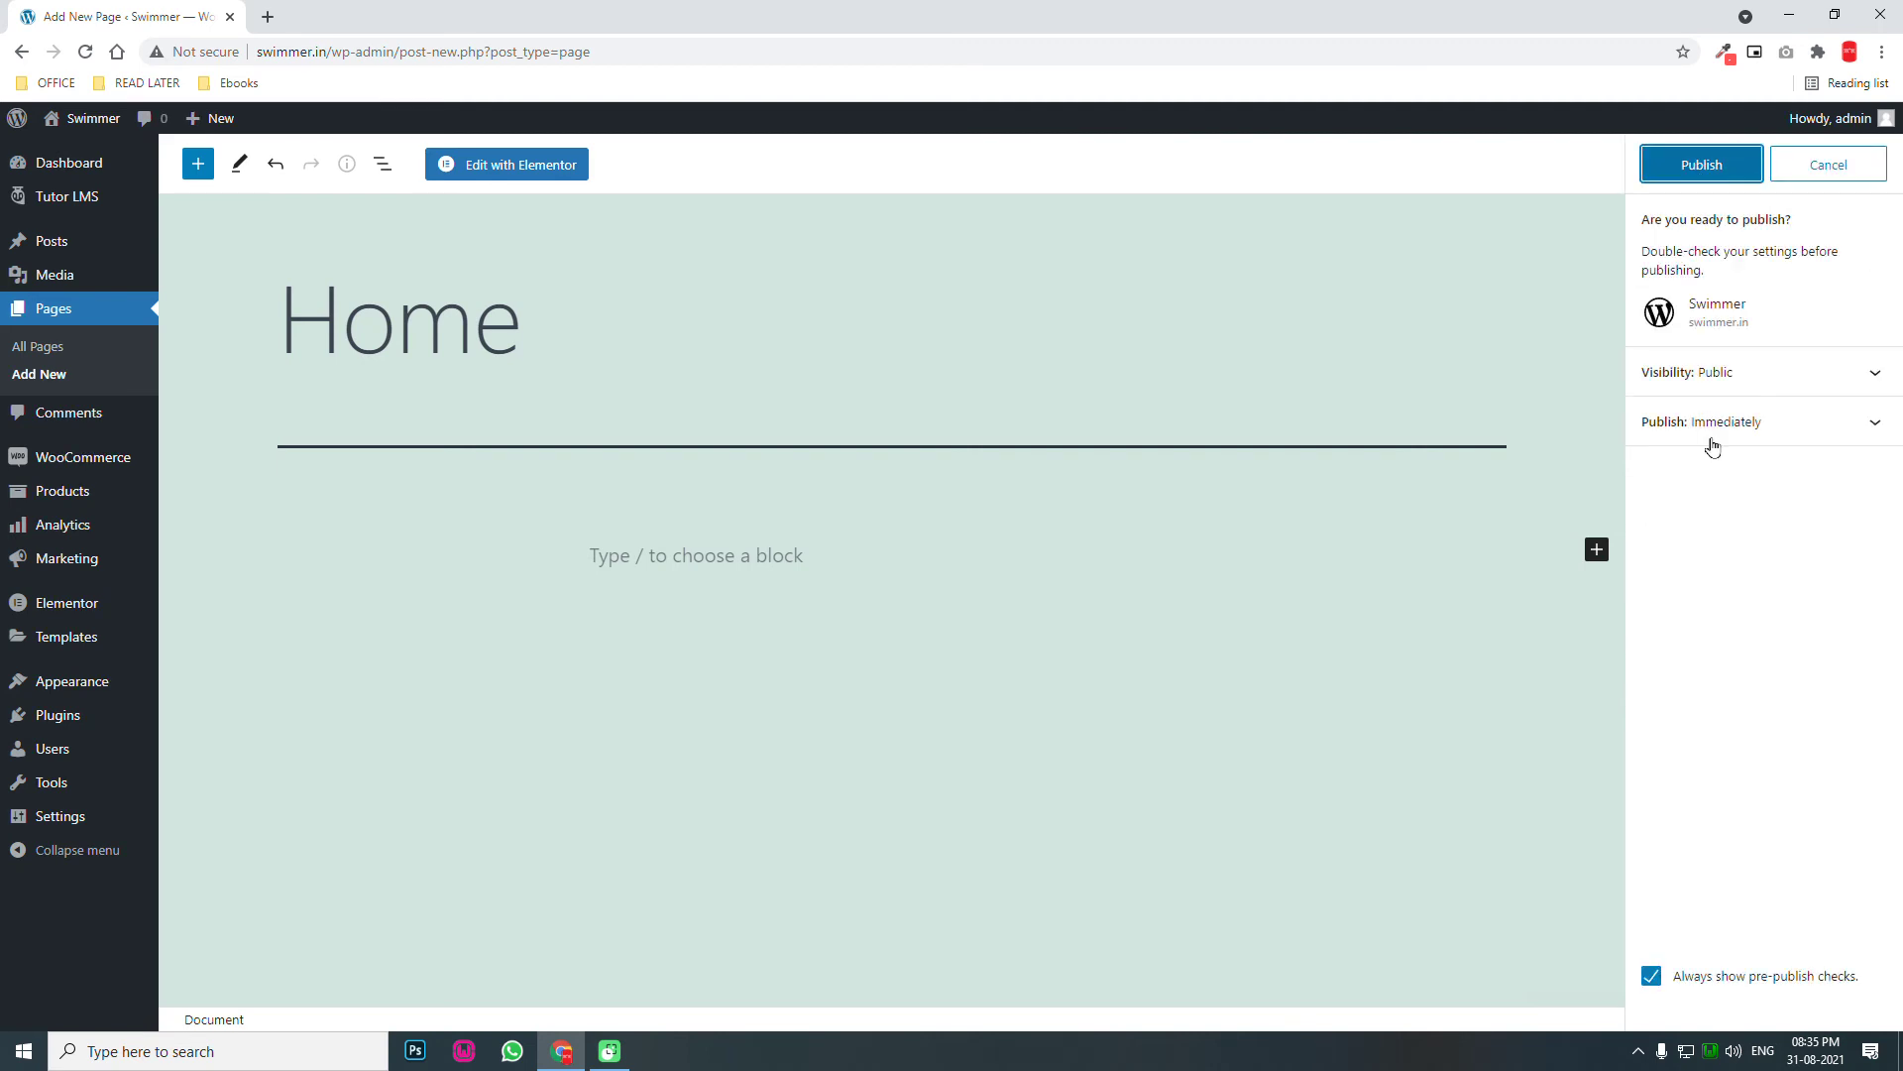
click(1686, 976)
click(1682, 177)
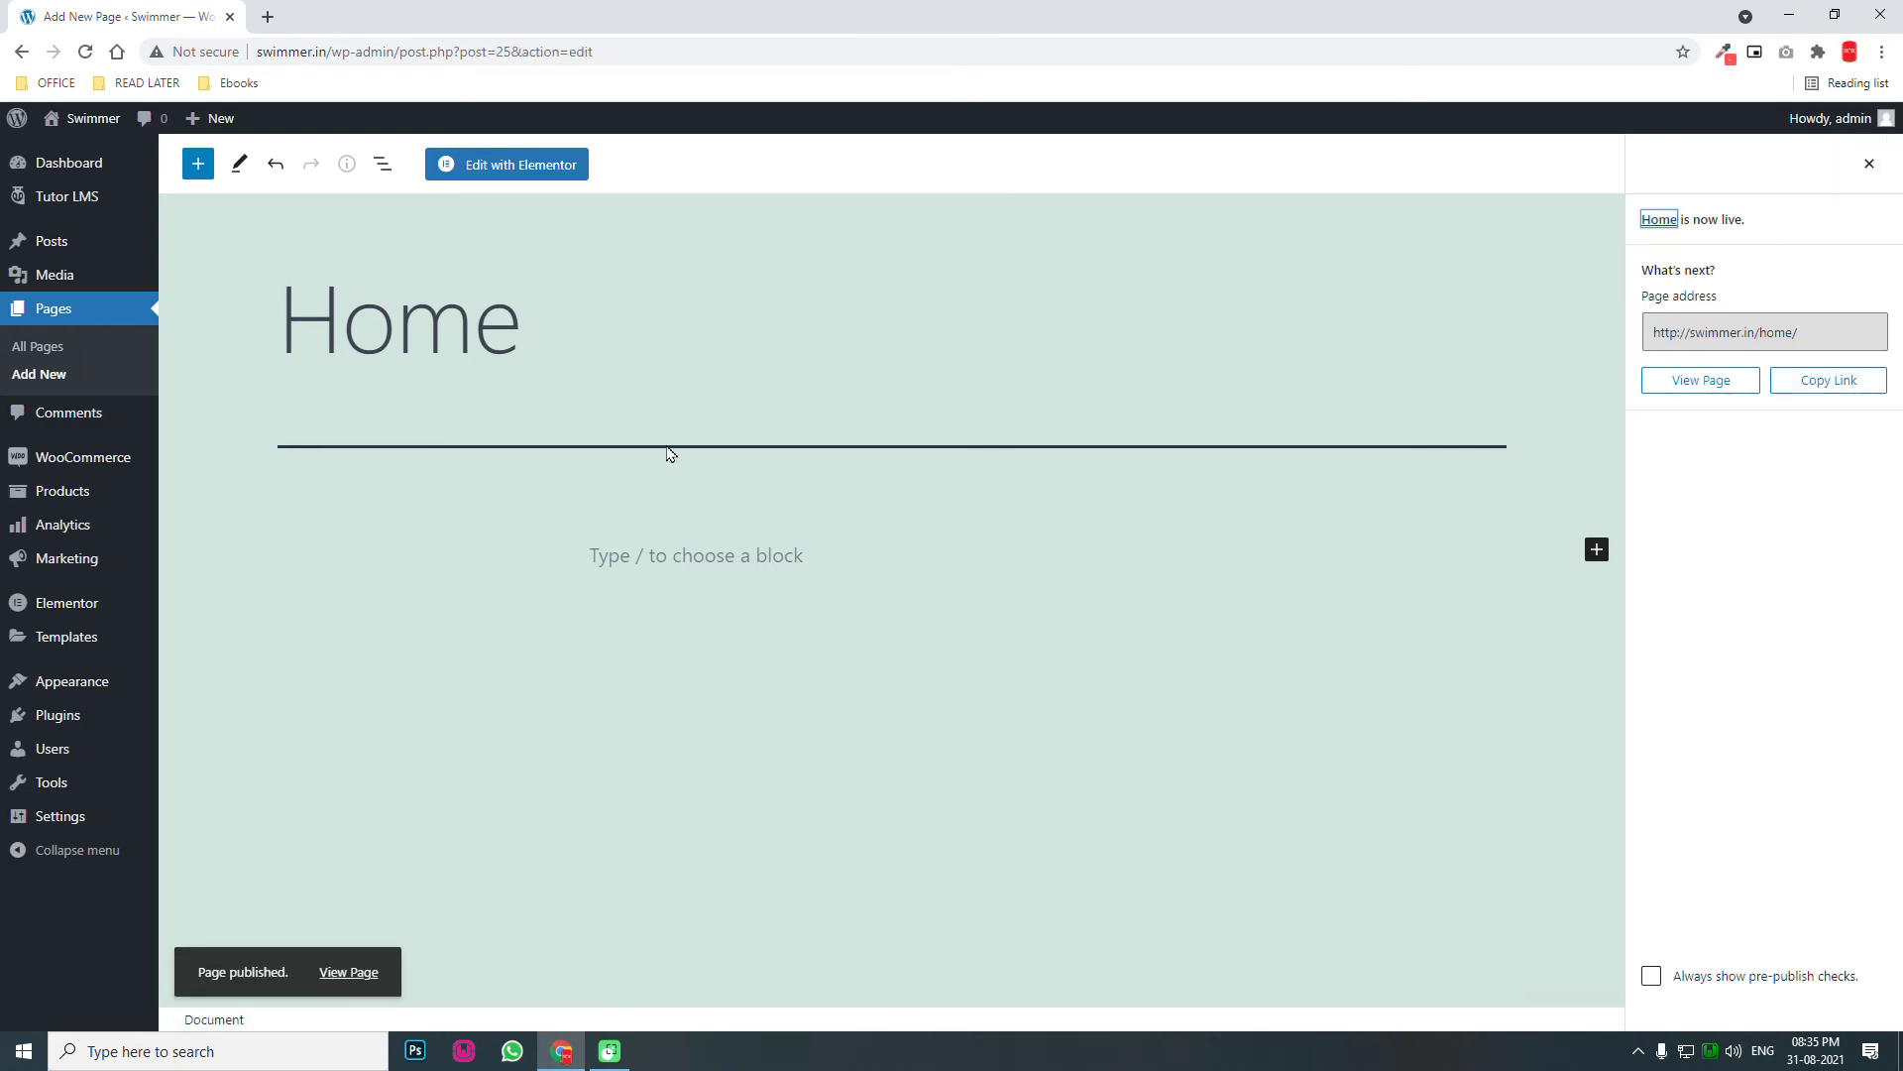
Add a new page titled About with the Elementor Full Width template and publish it.
click(50, 316)
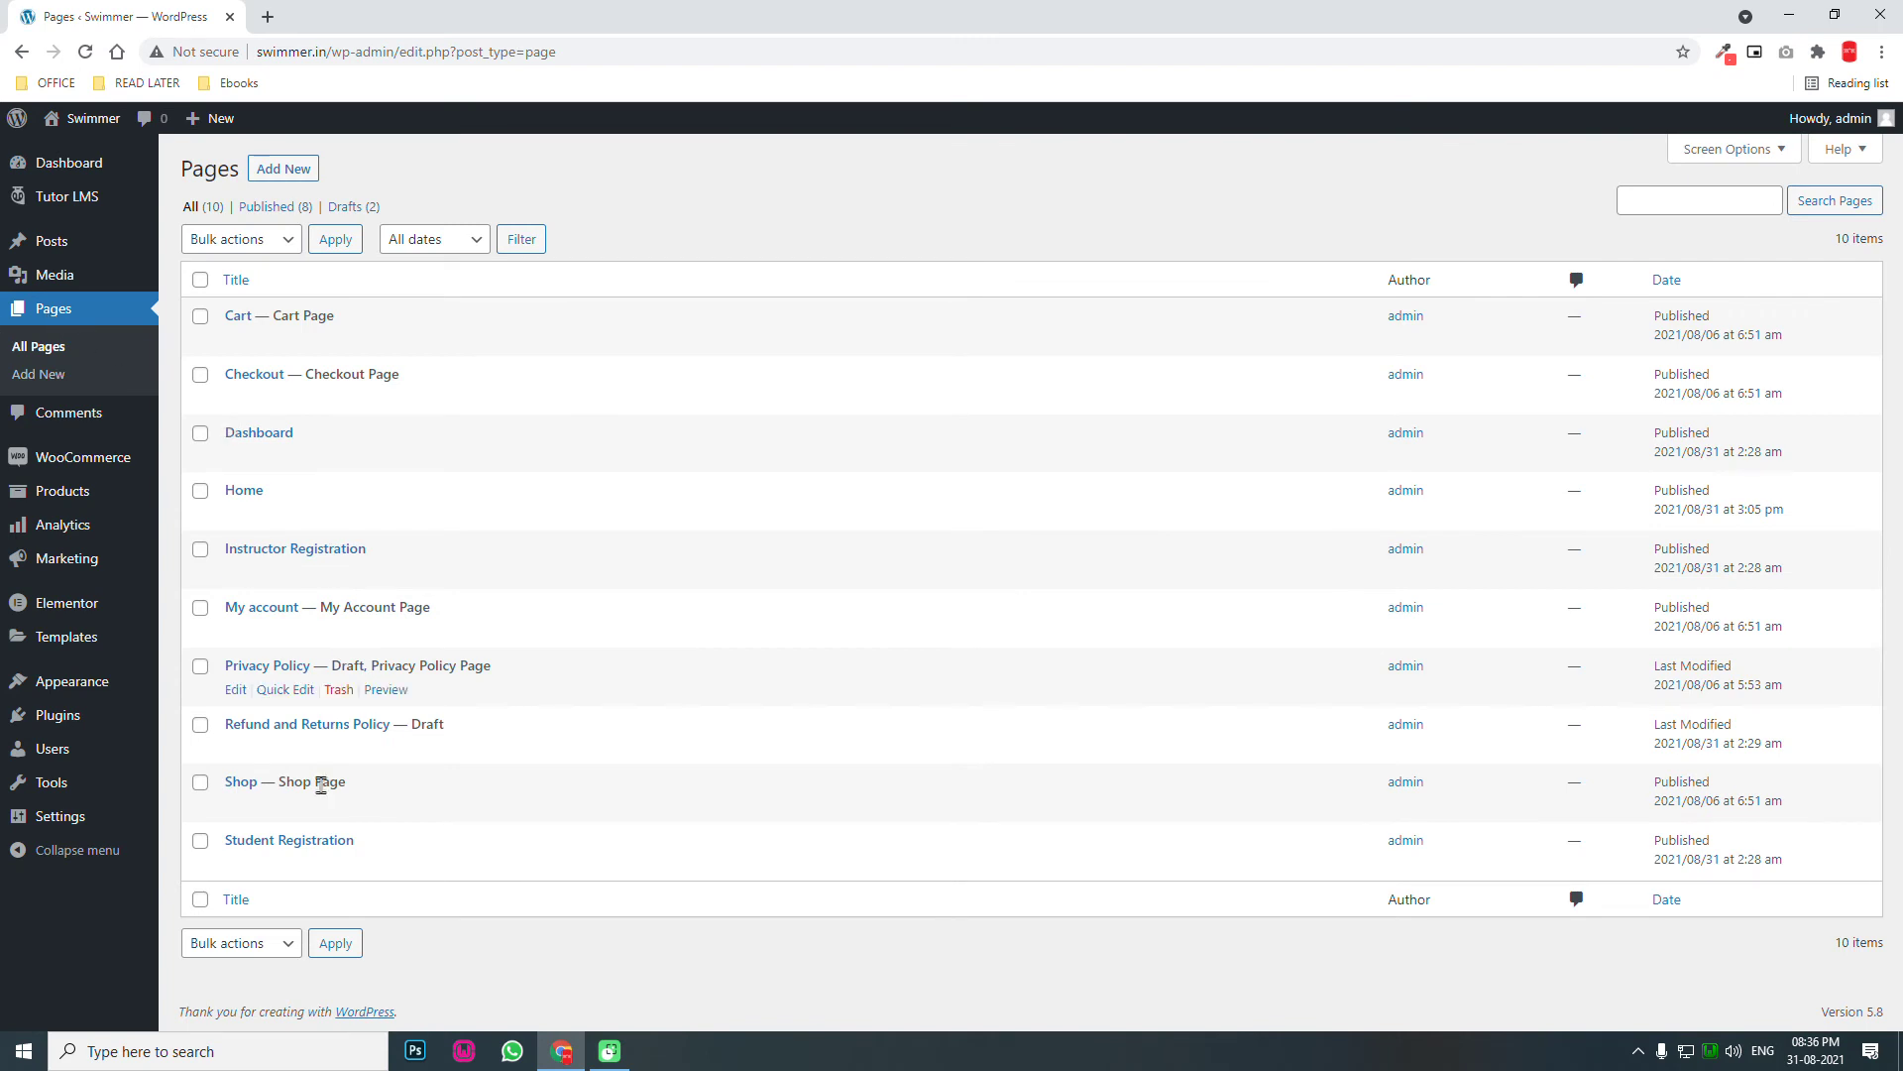
mouse_move(354, 822)
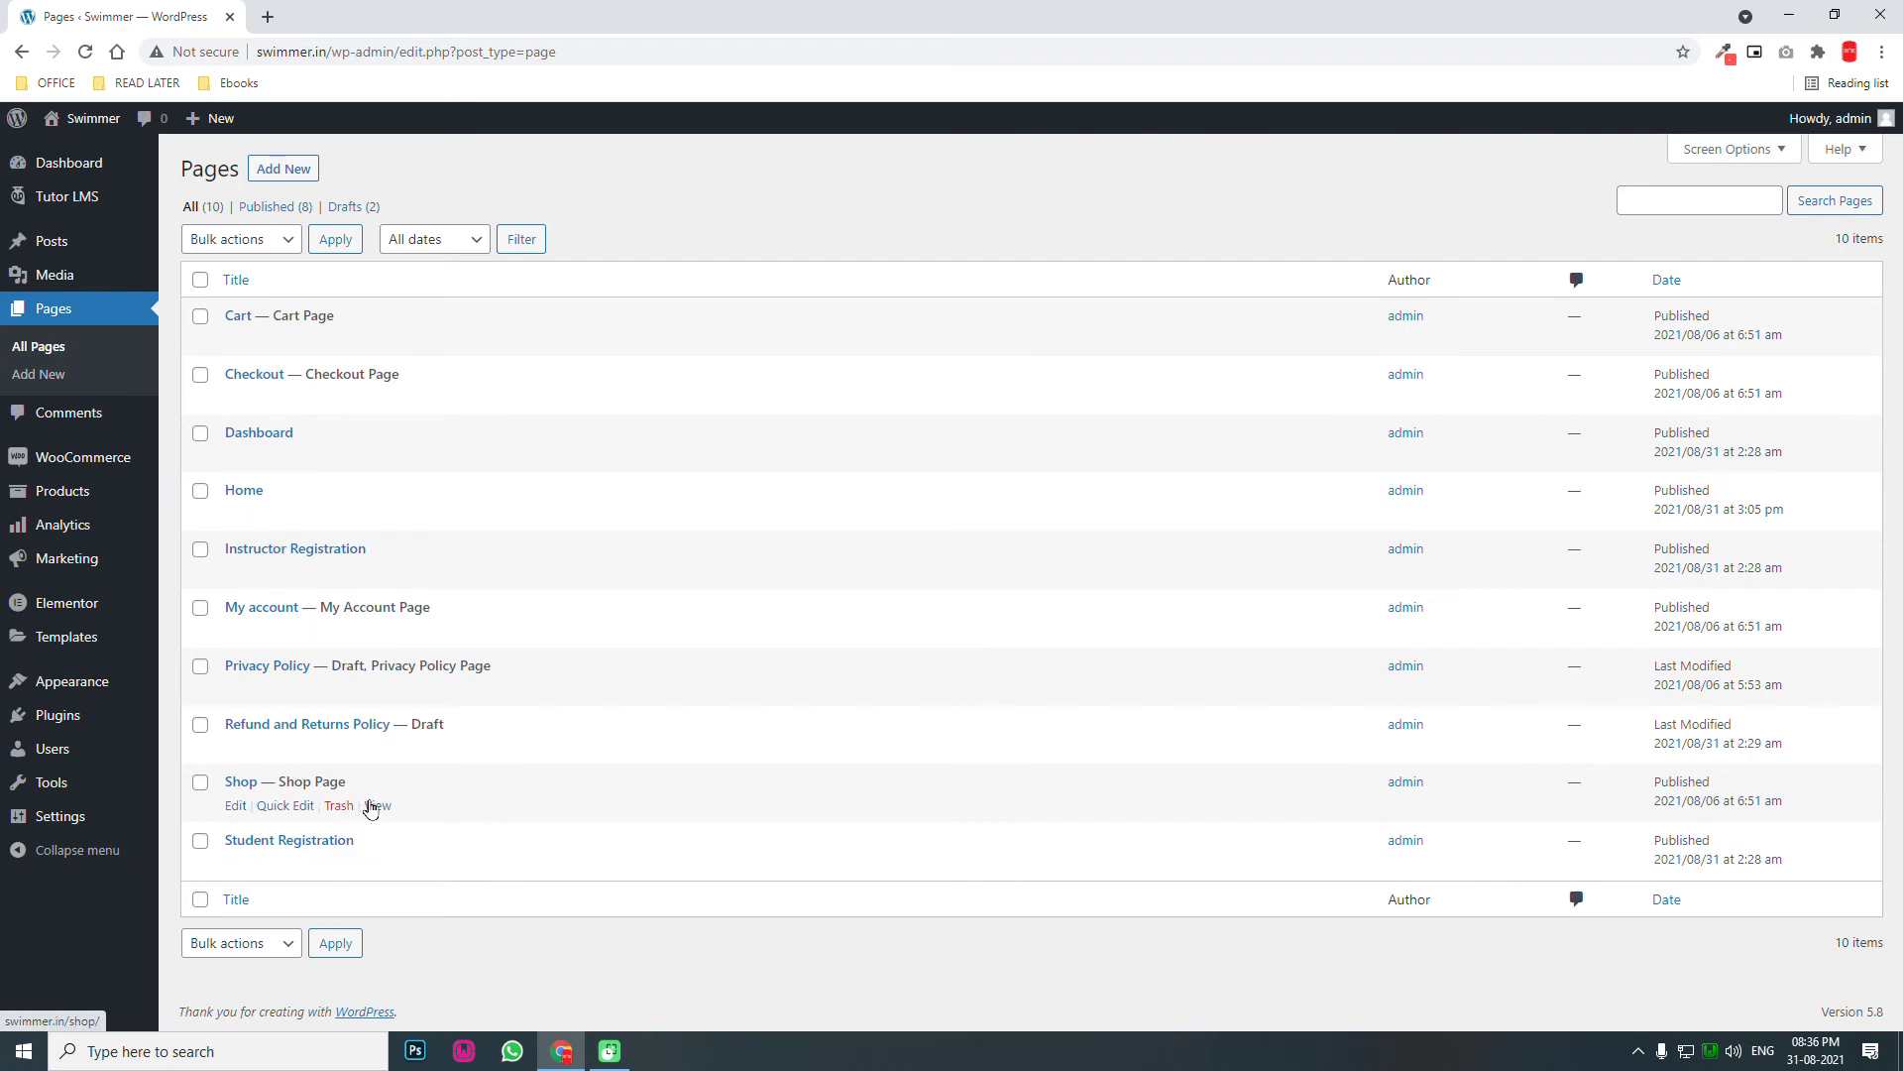
click(284, 171)
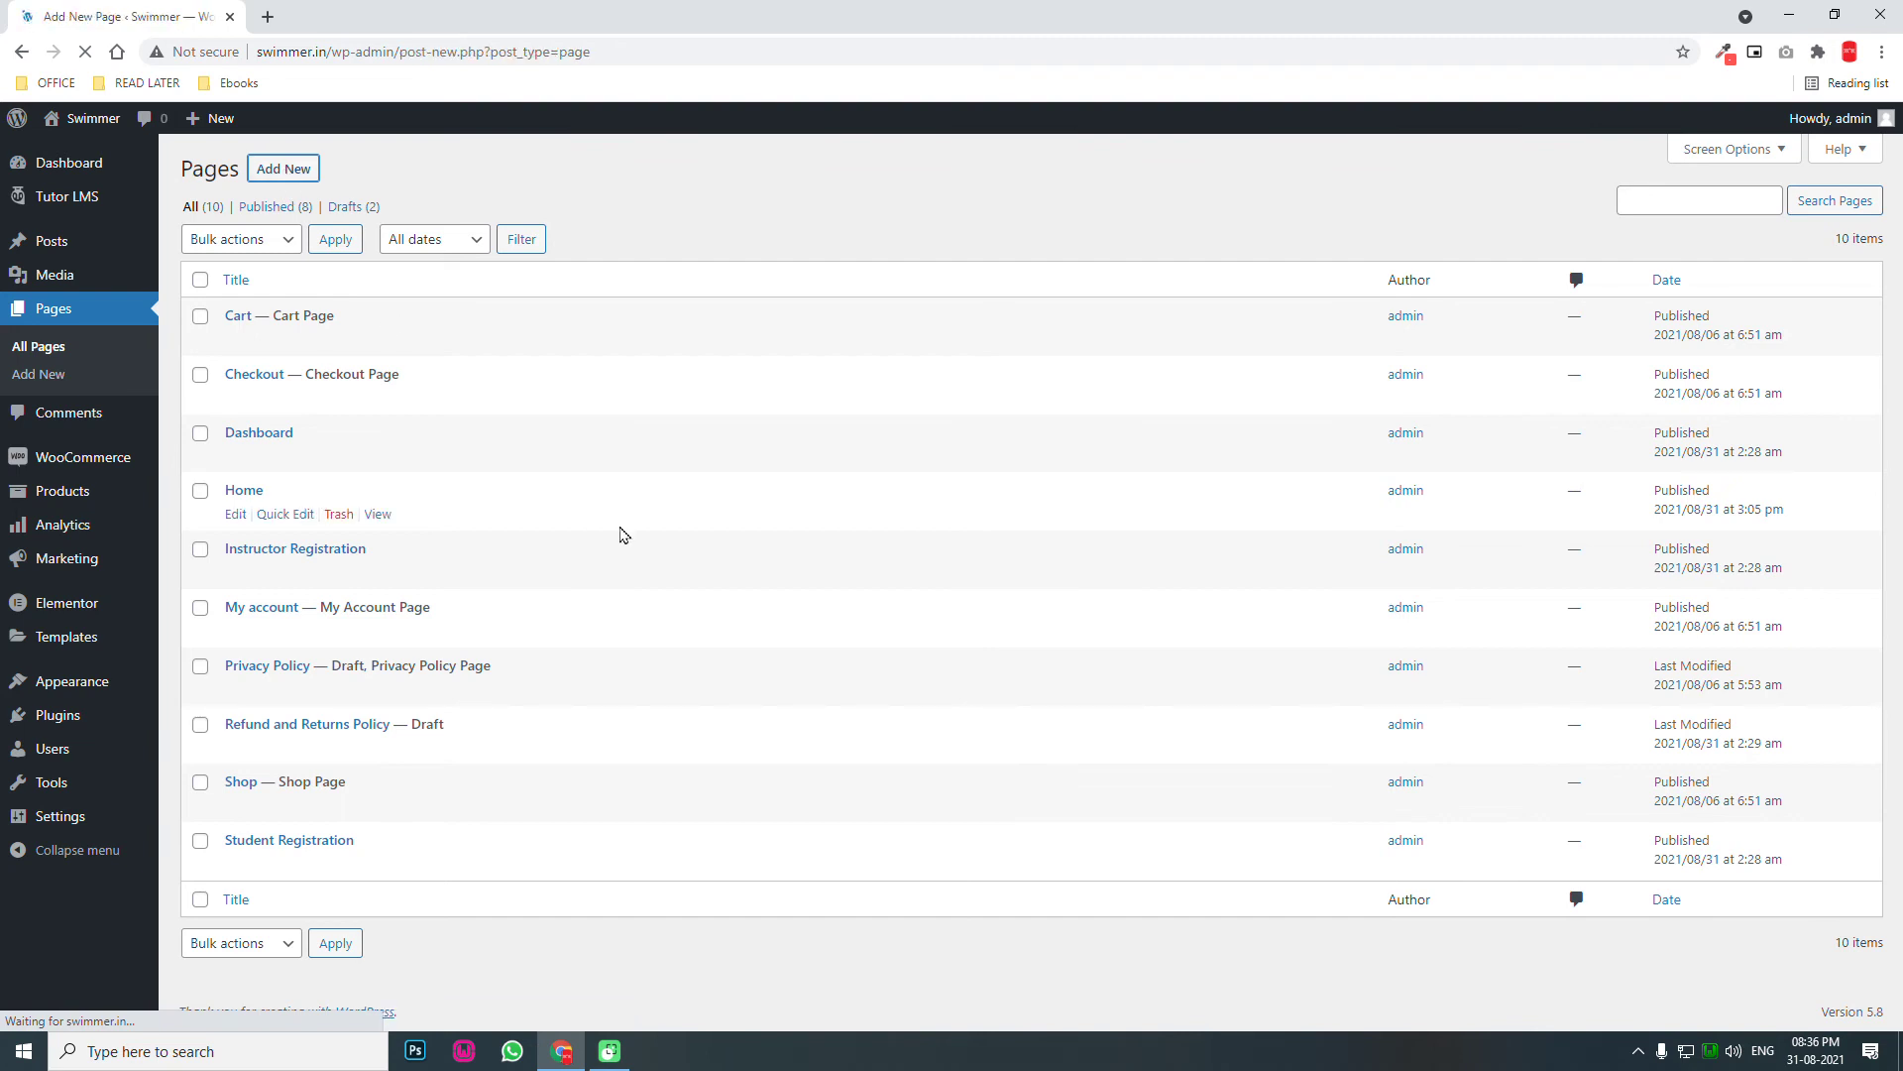
key(F9)
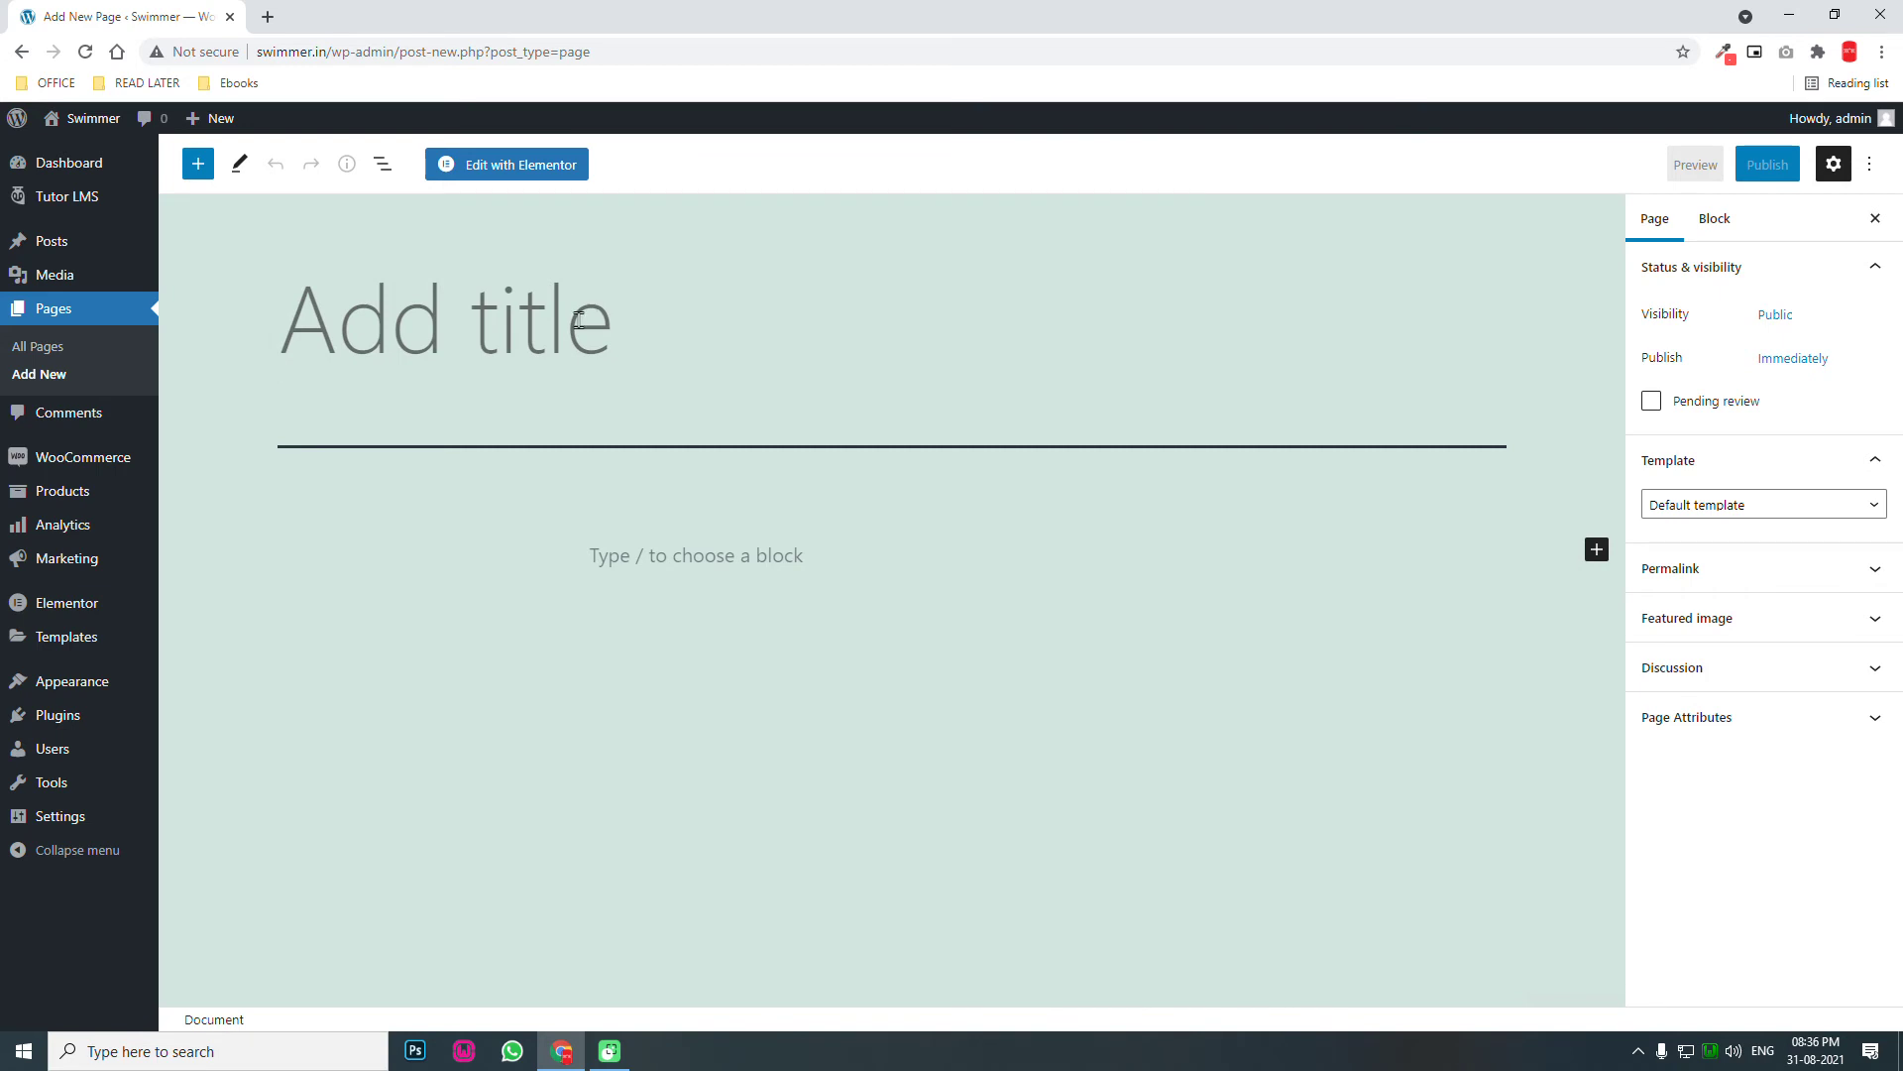
text(About)
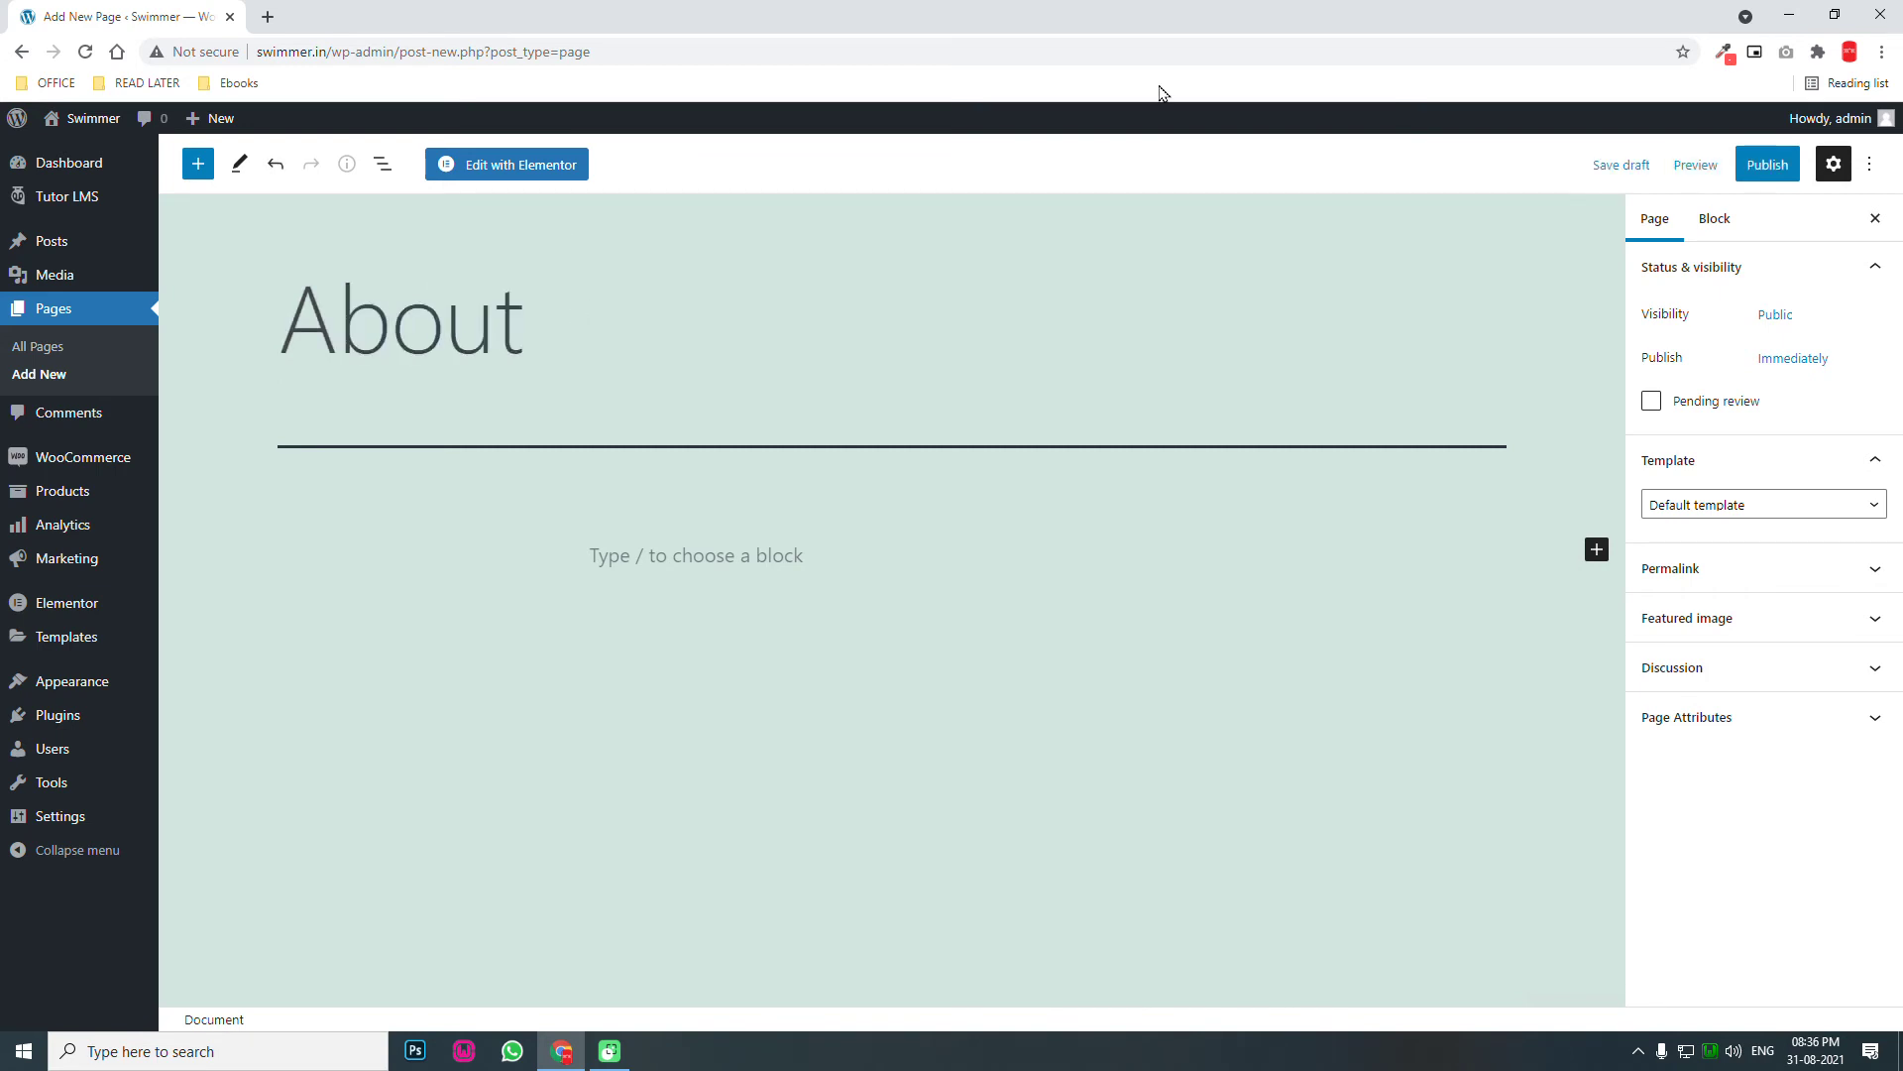
click(1719, 506)
click(1775, 565)
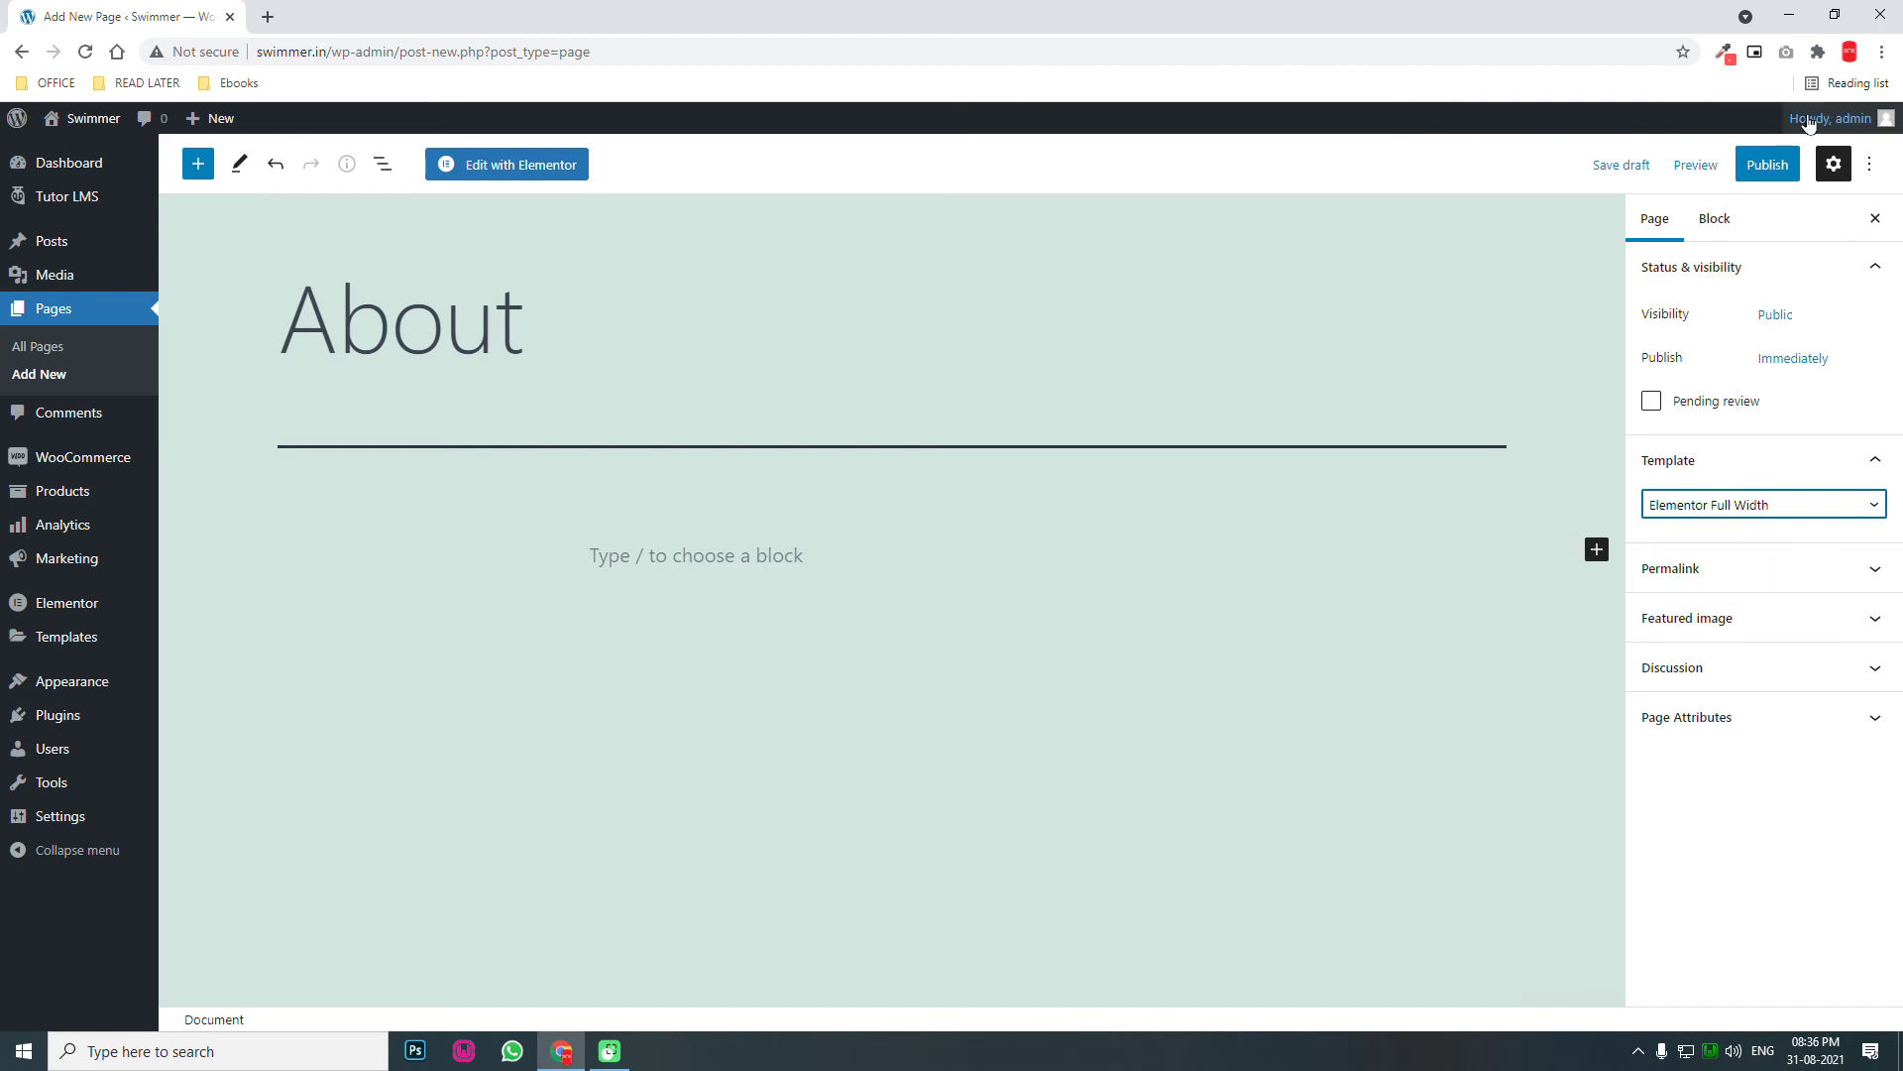
click(1788, 167)
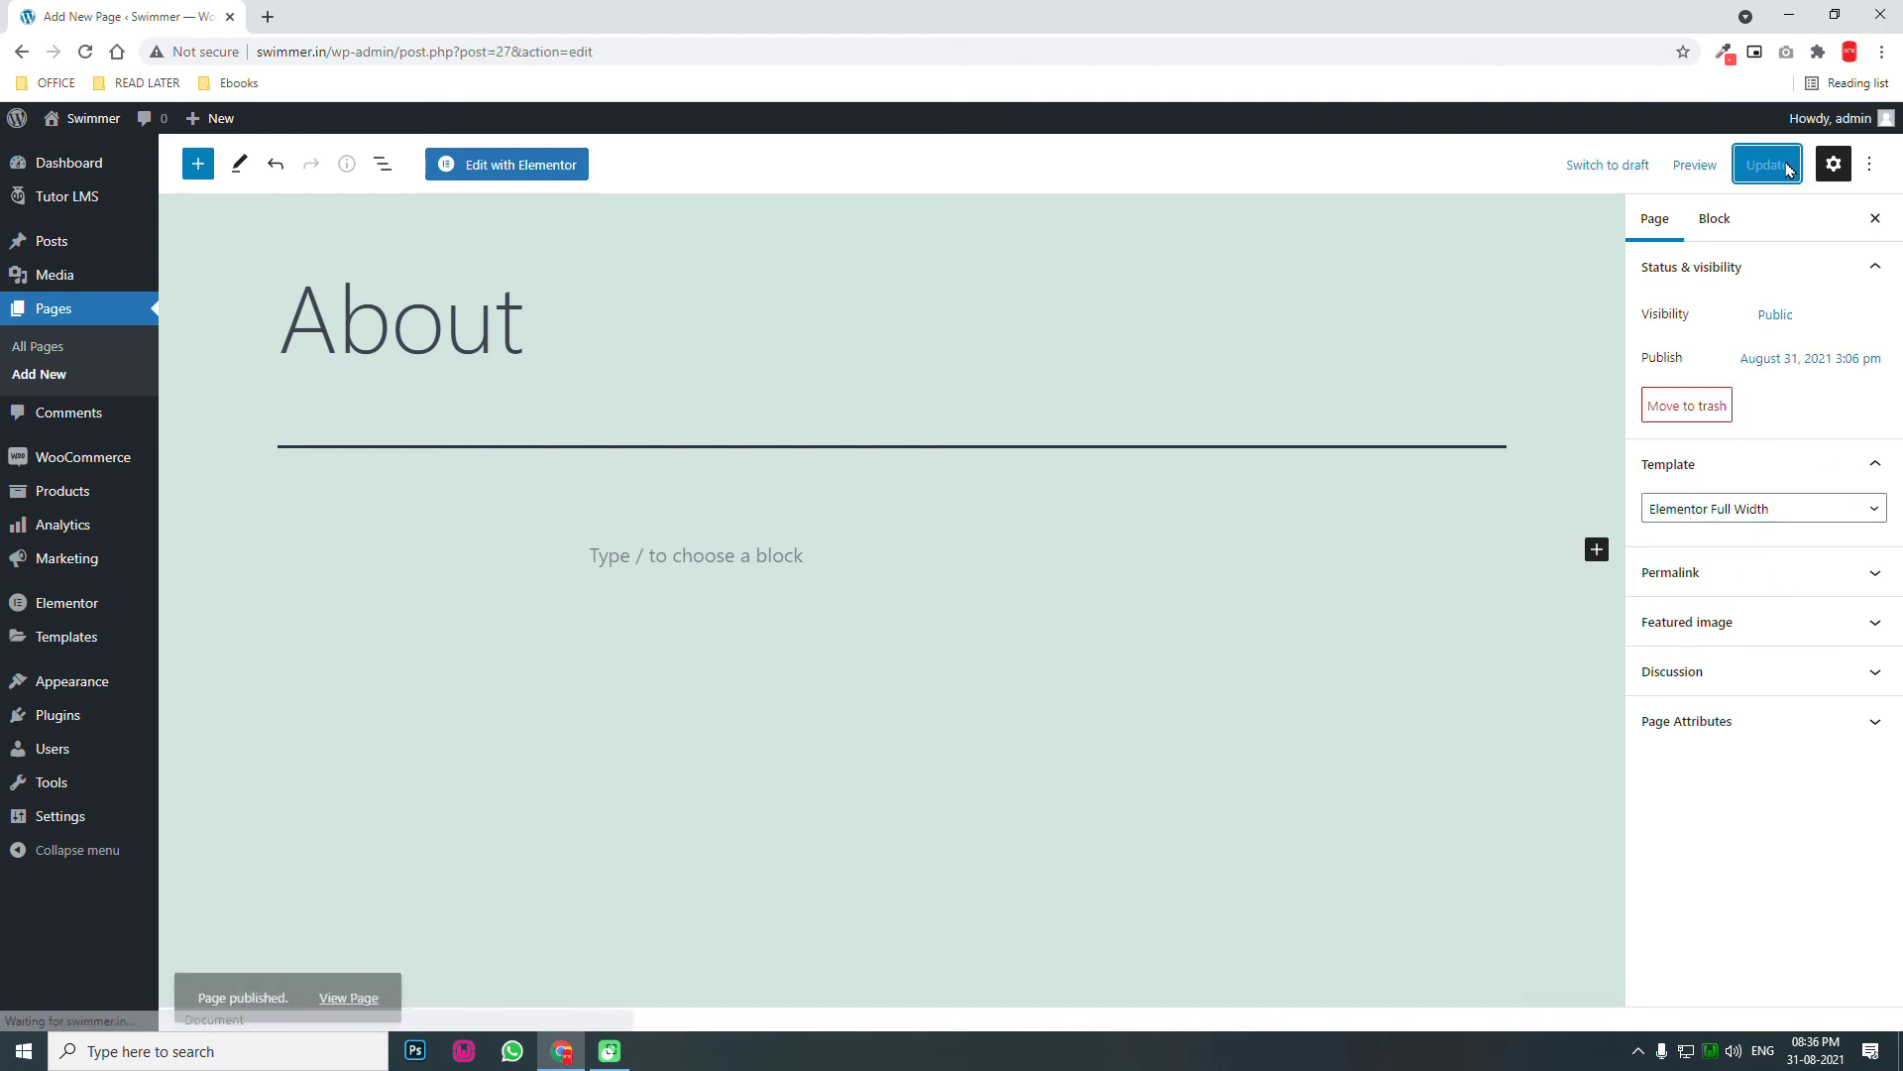
Add a new page titled Courses with the Elementor Full Width template and publish it.
click(60, 381)
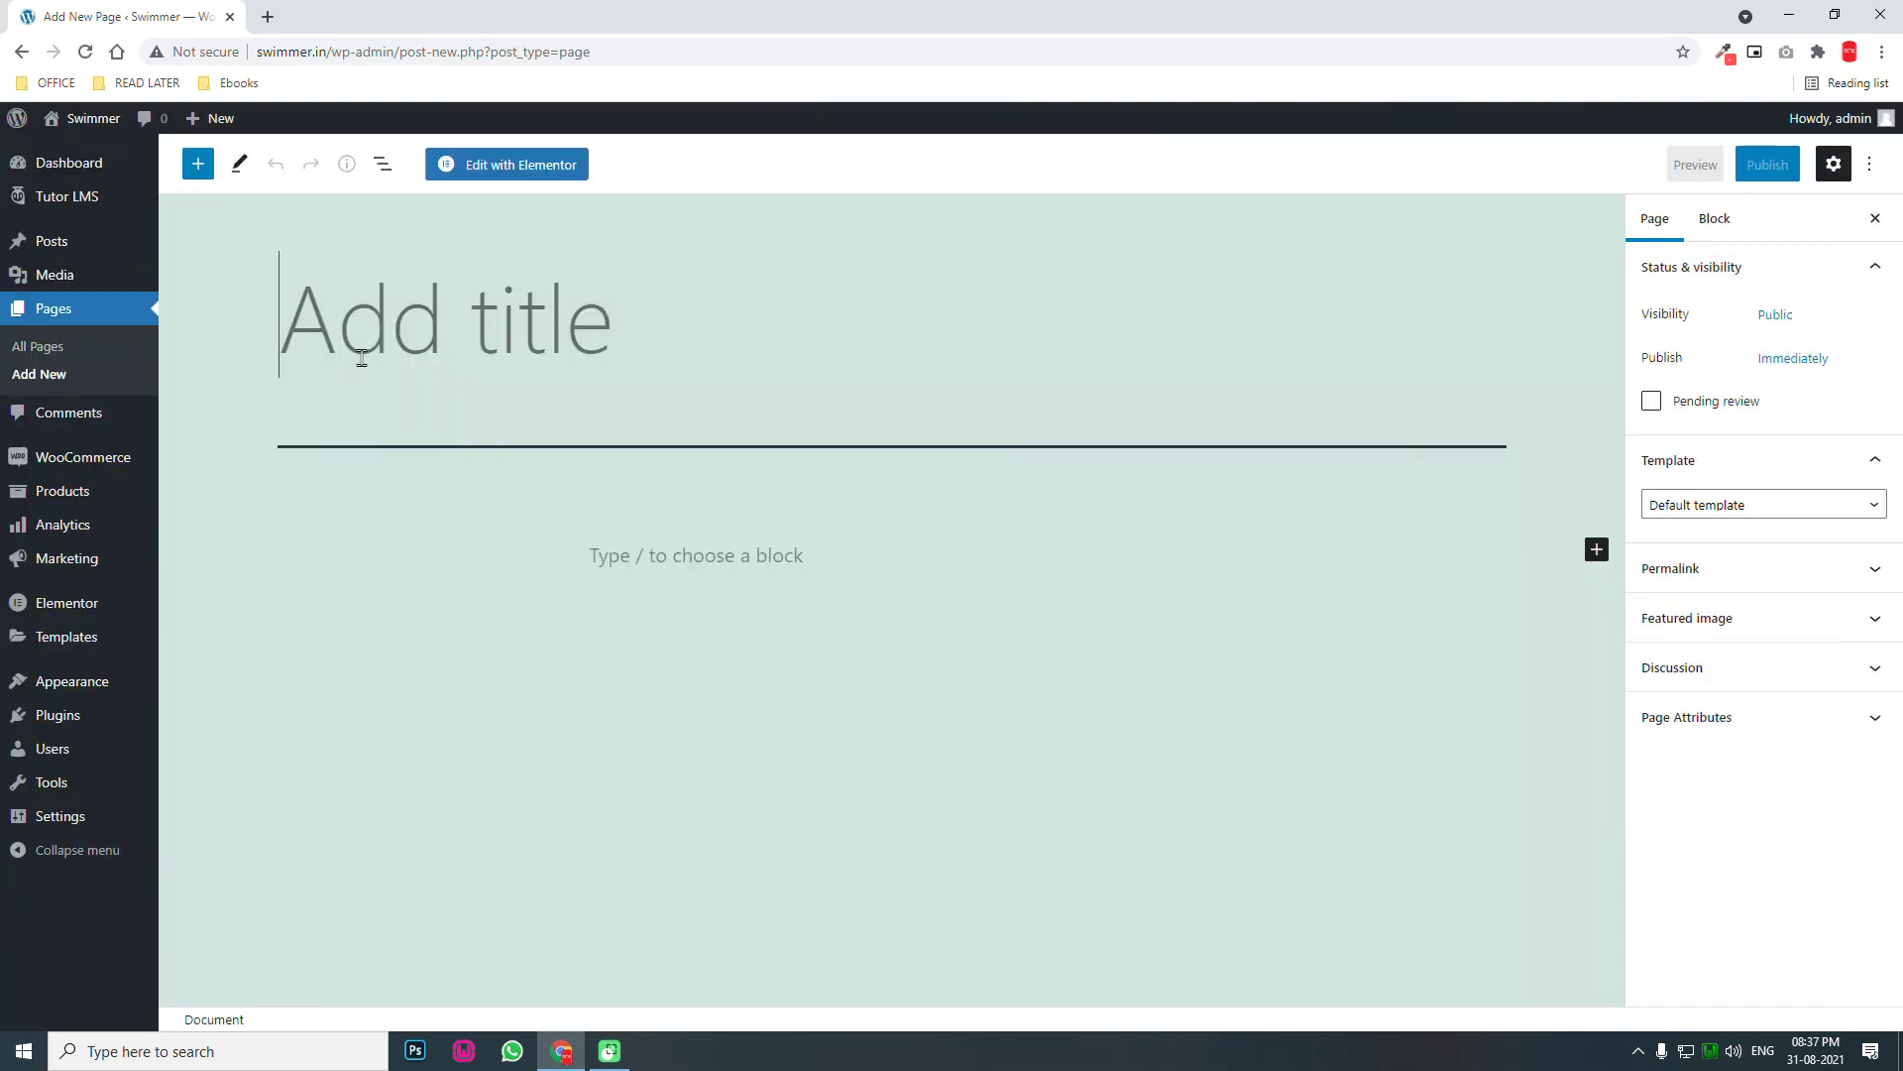
text(Cou)
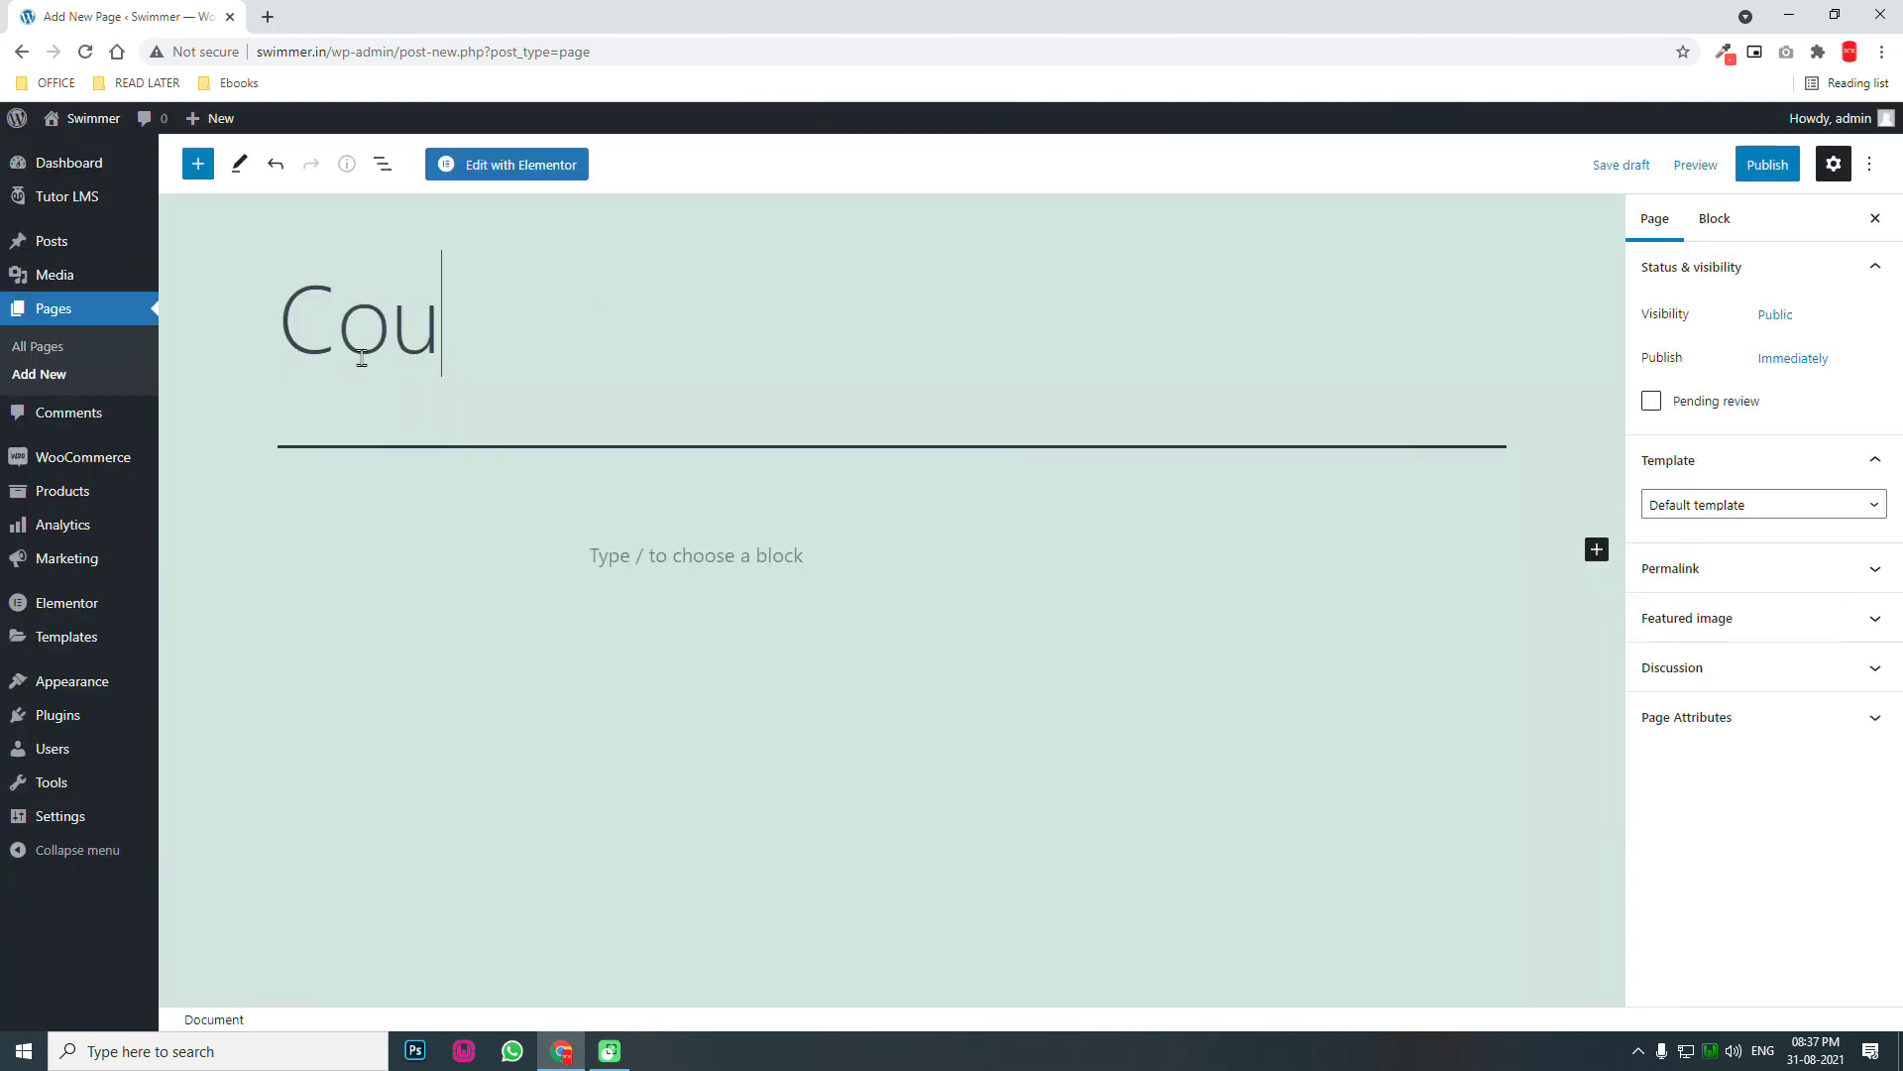
text(rses)
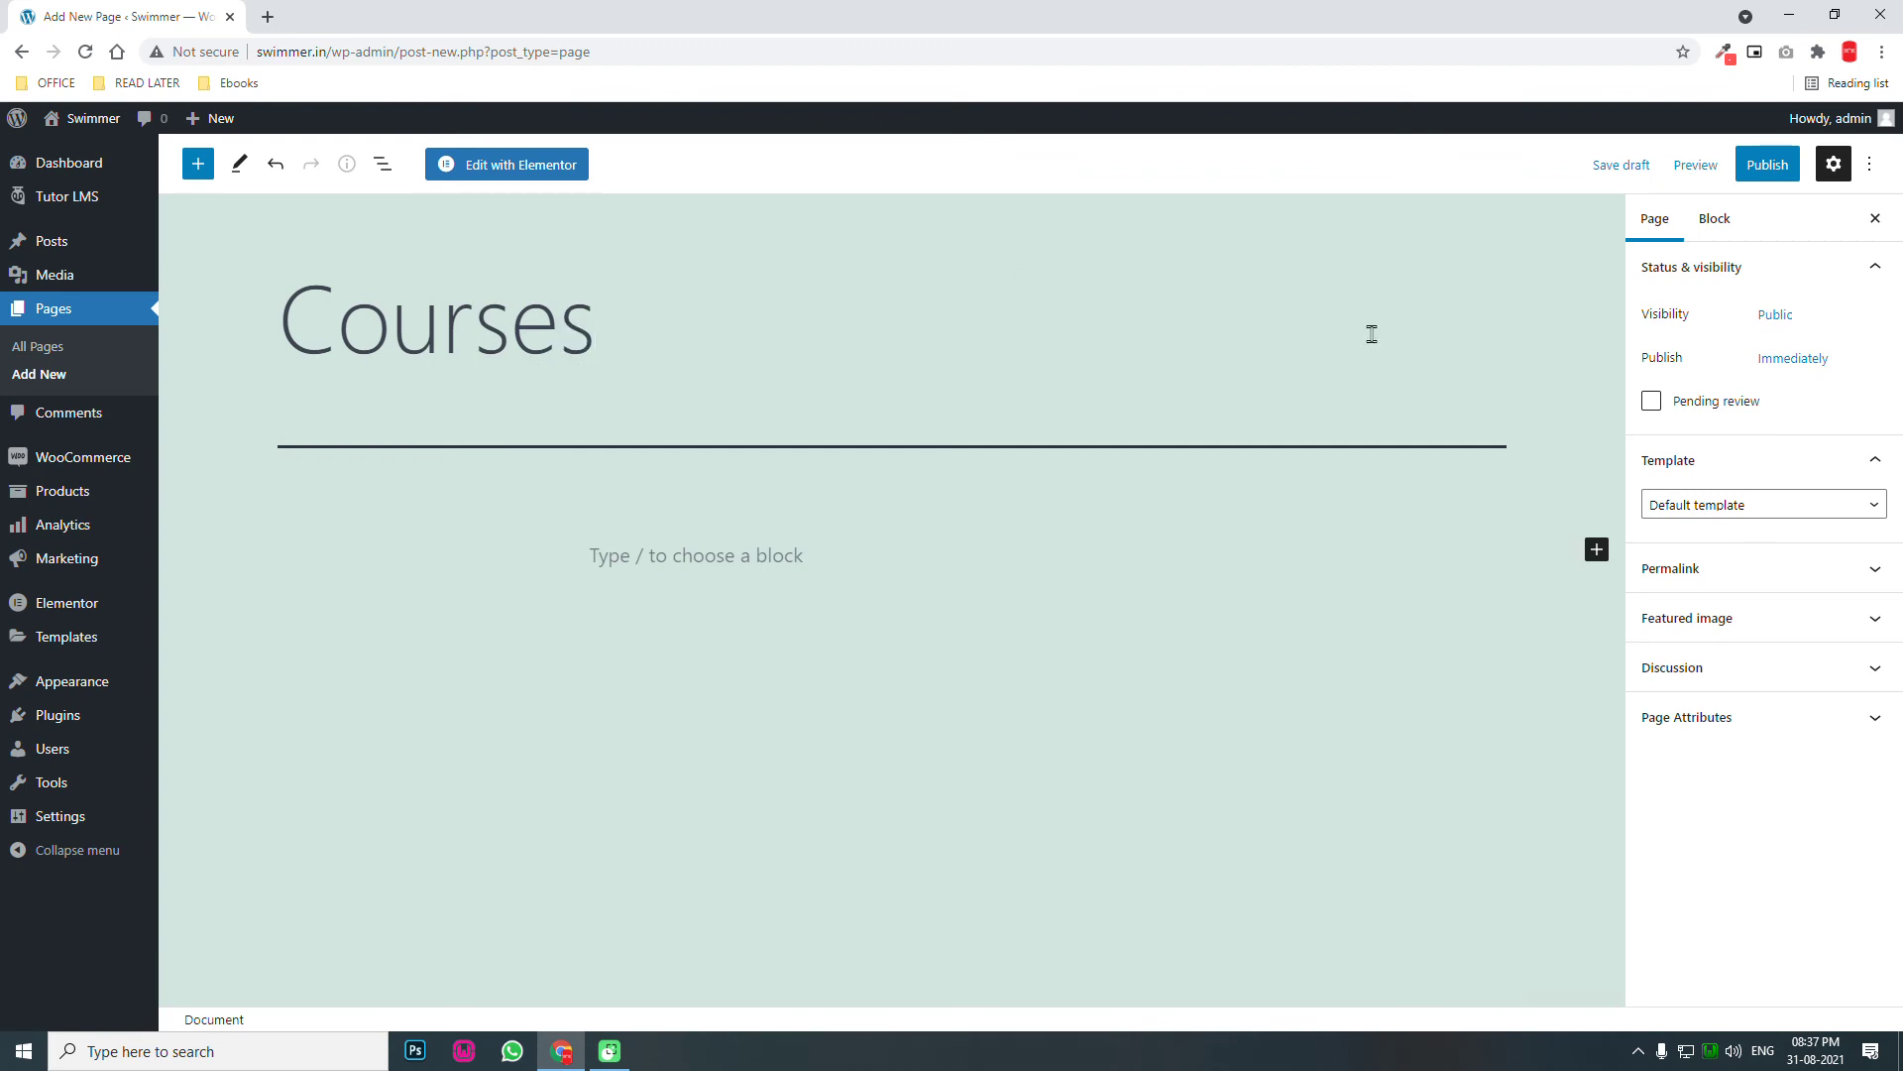
click(1698, 515)
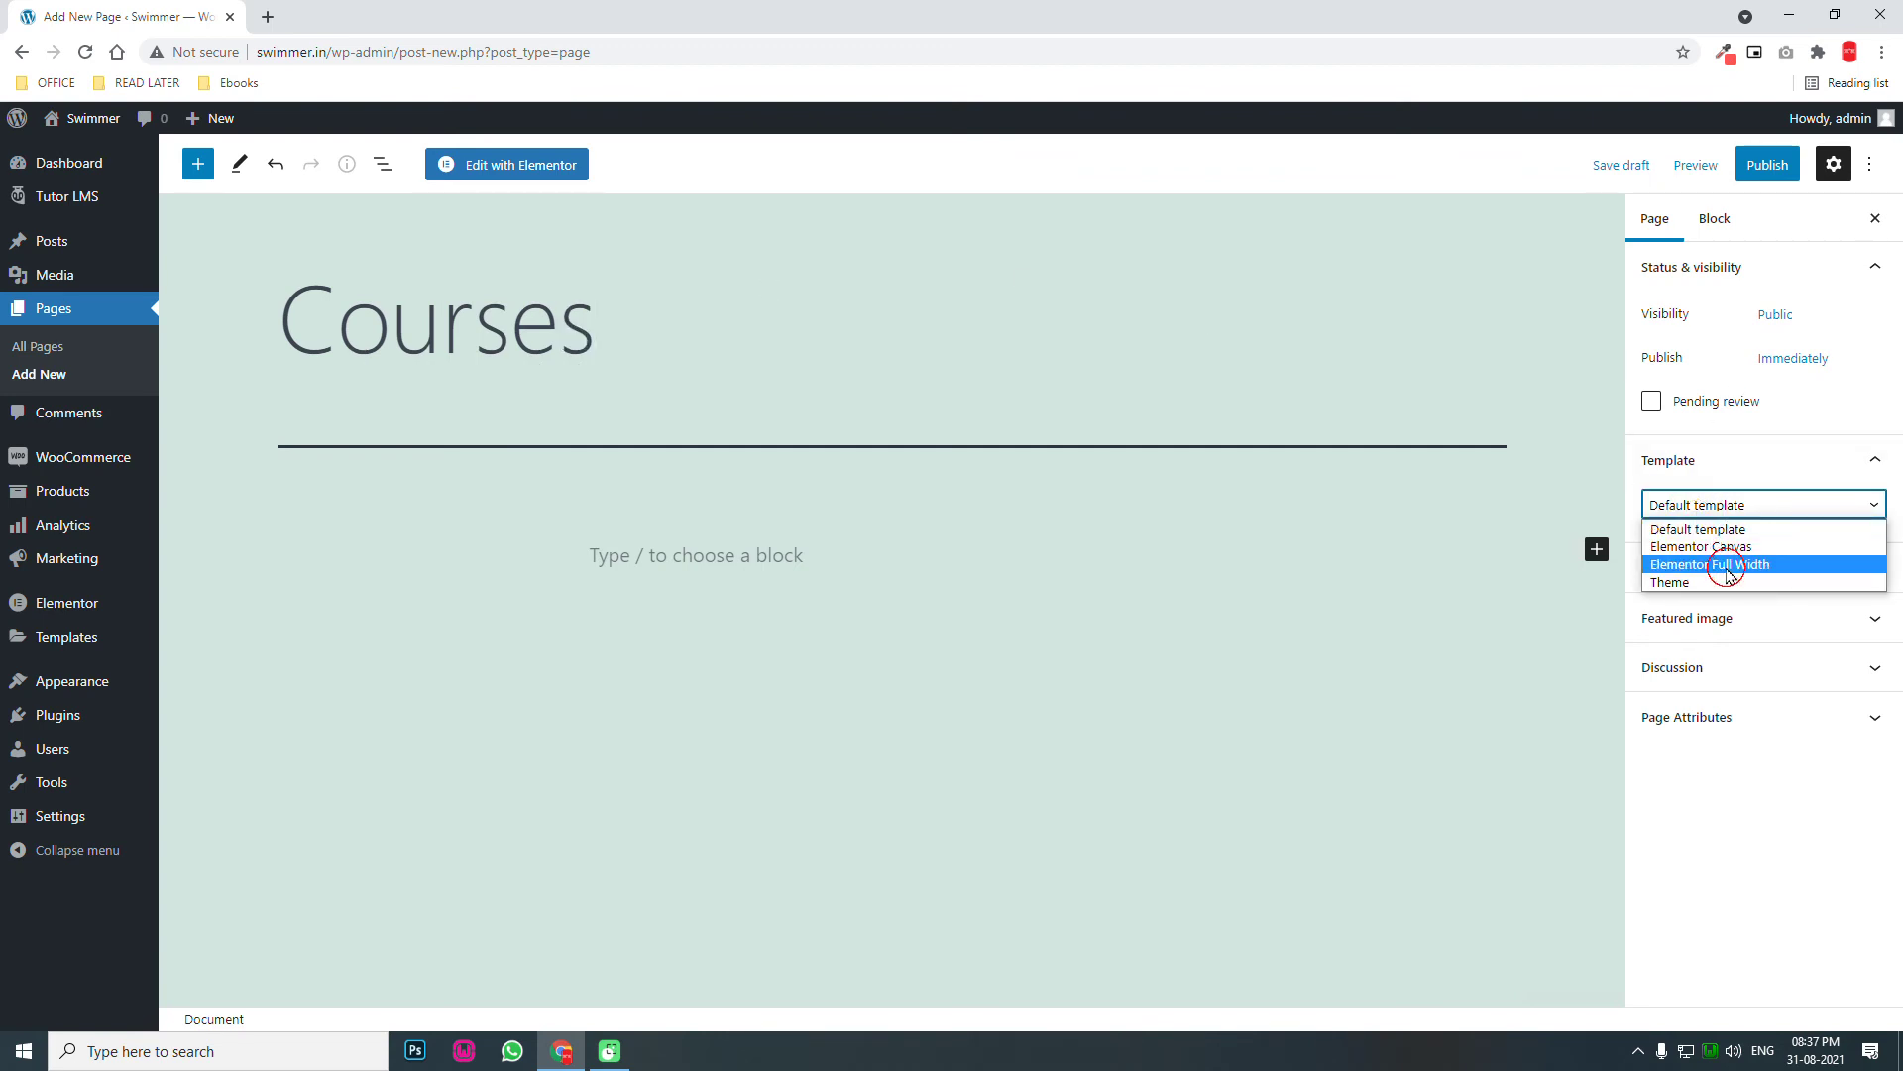
click(1730, 563)
click(1760, 178)
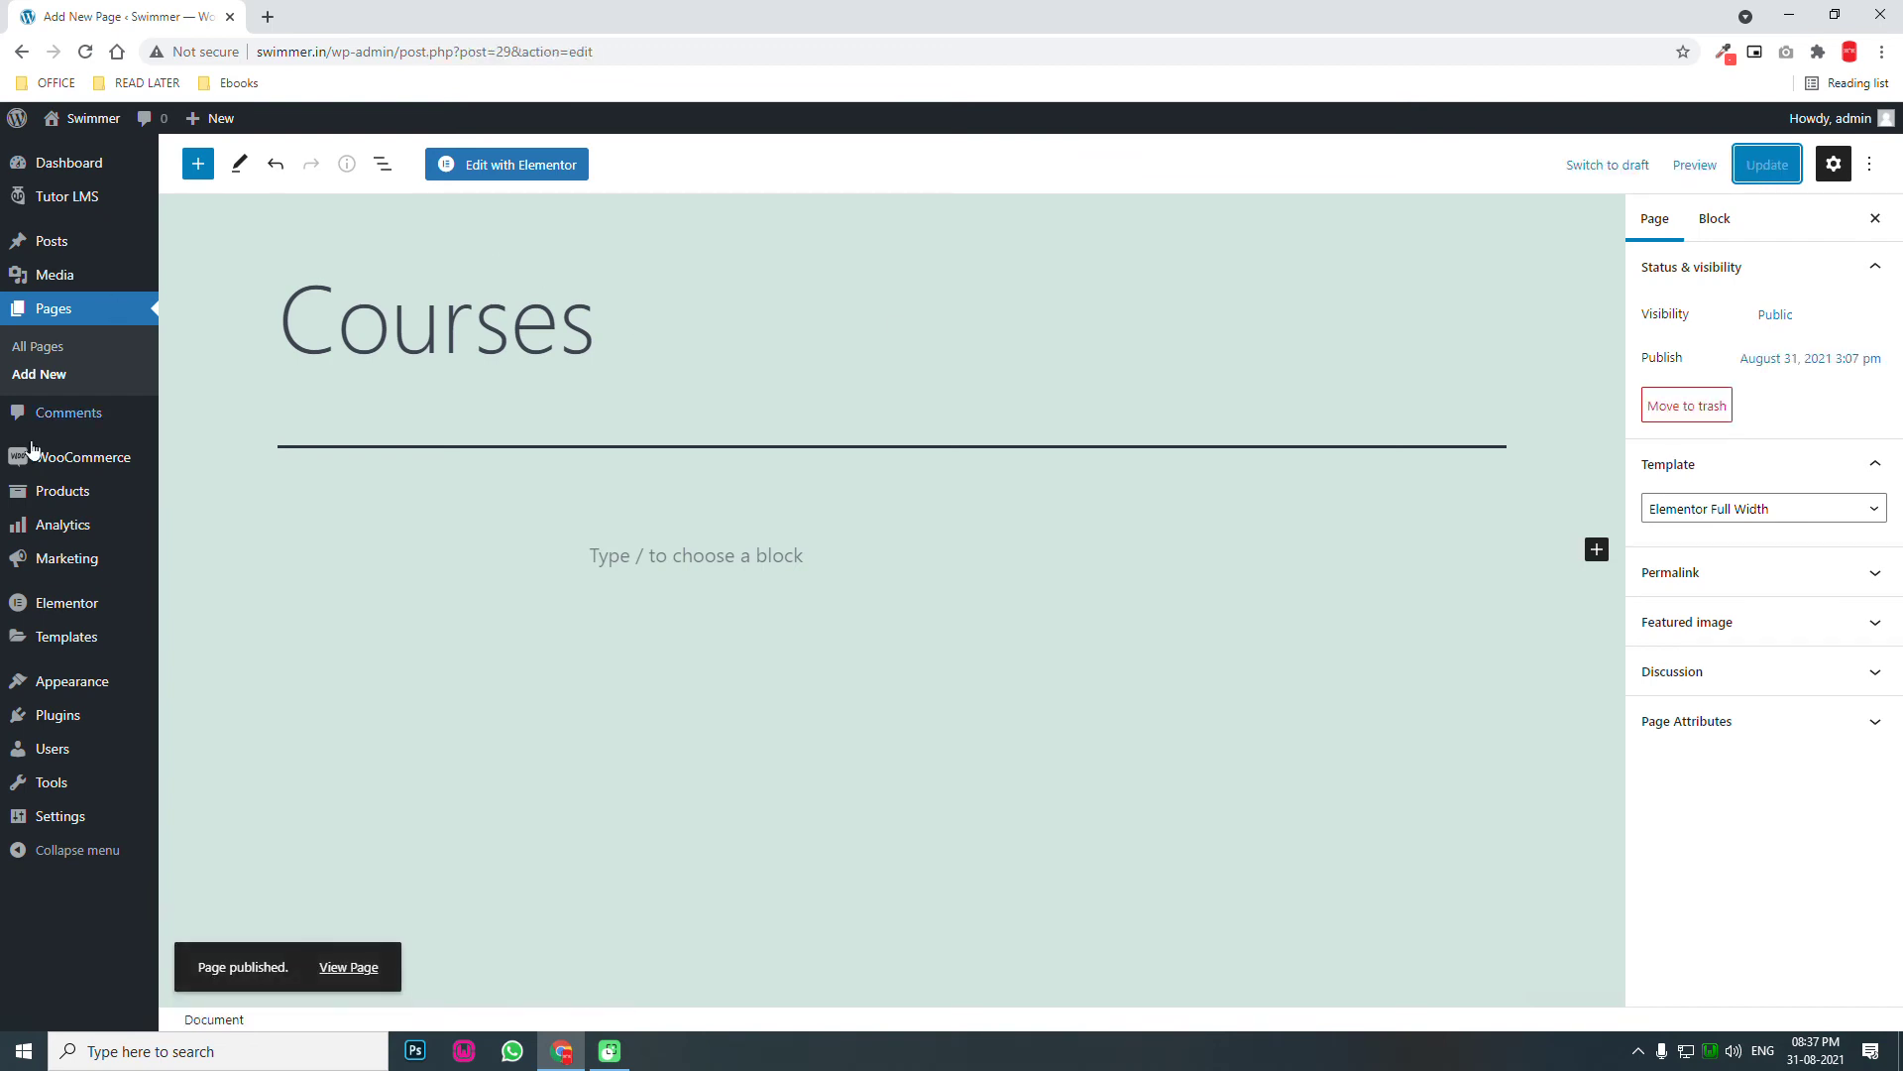
Add a new page titled Blog with the Elementor Full Width template and publish it.
click(40, 377)
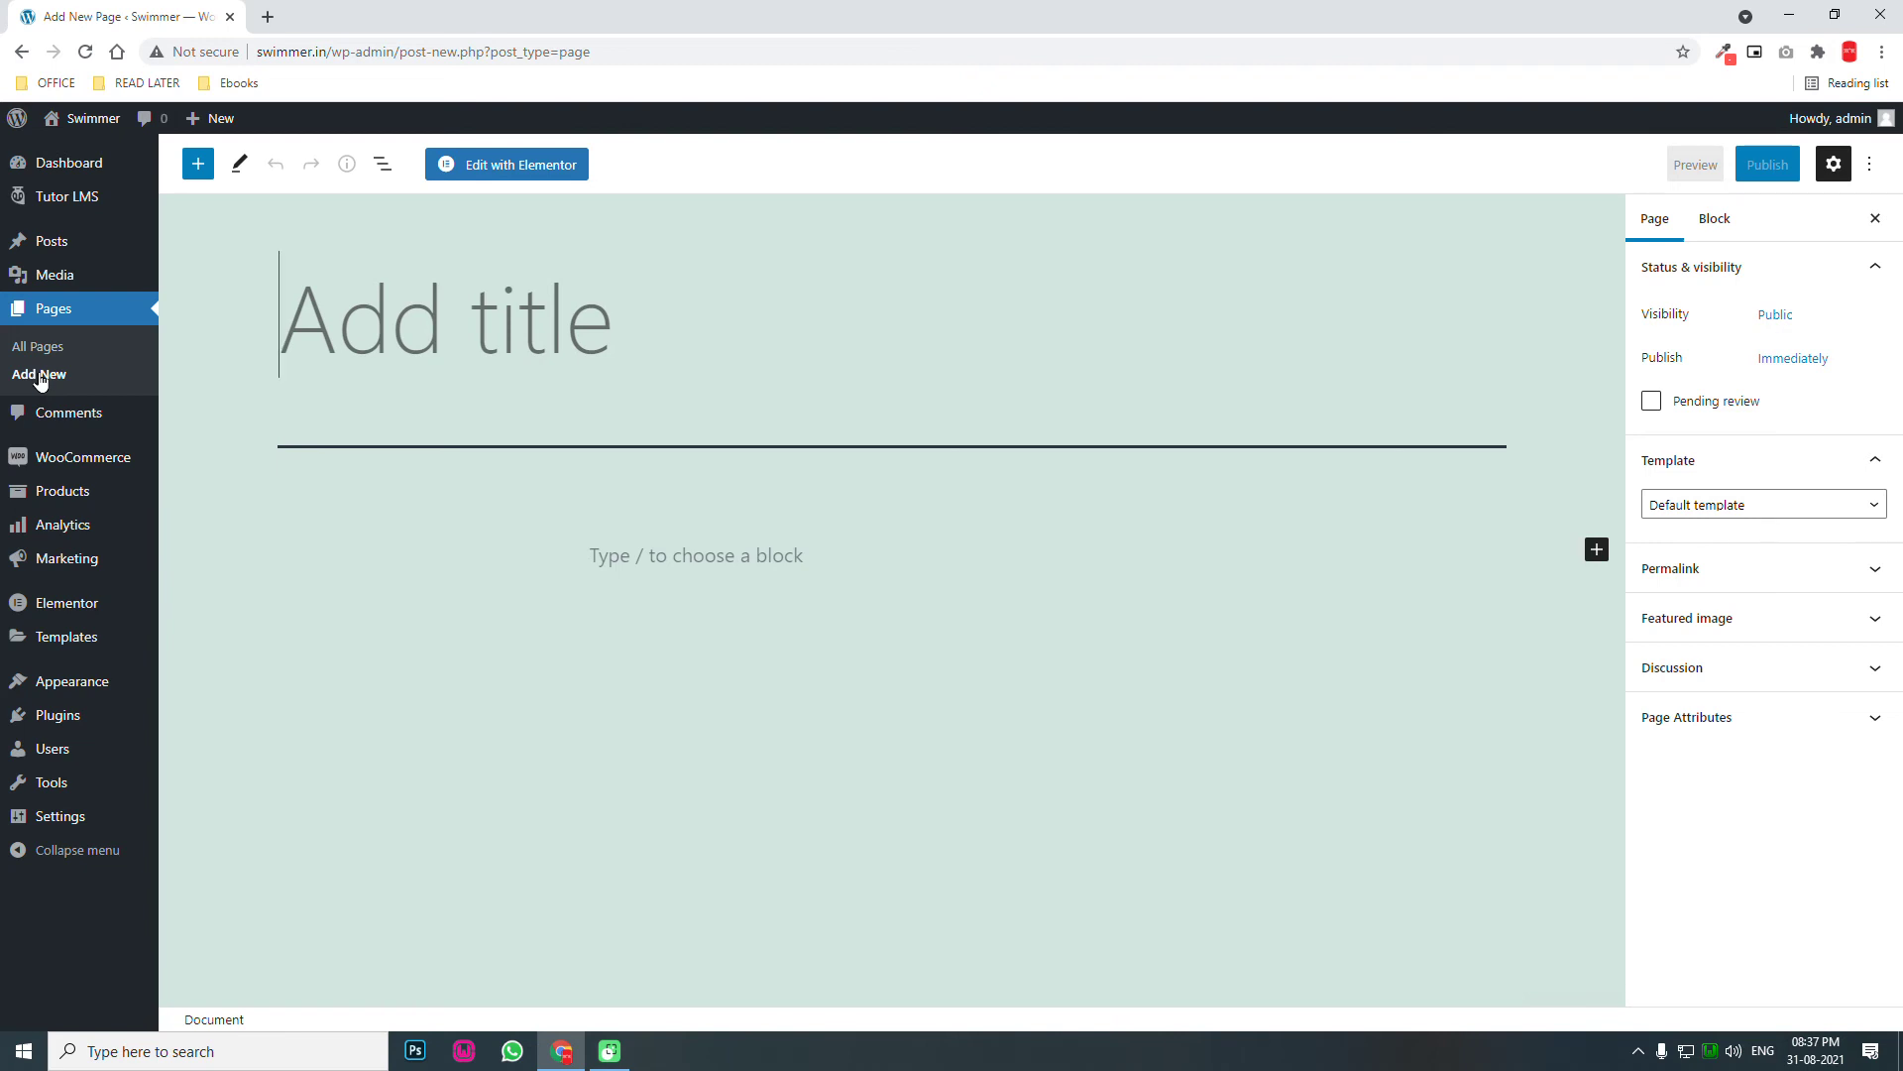
text(Blog)
click(1725, 500)
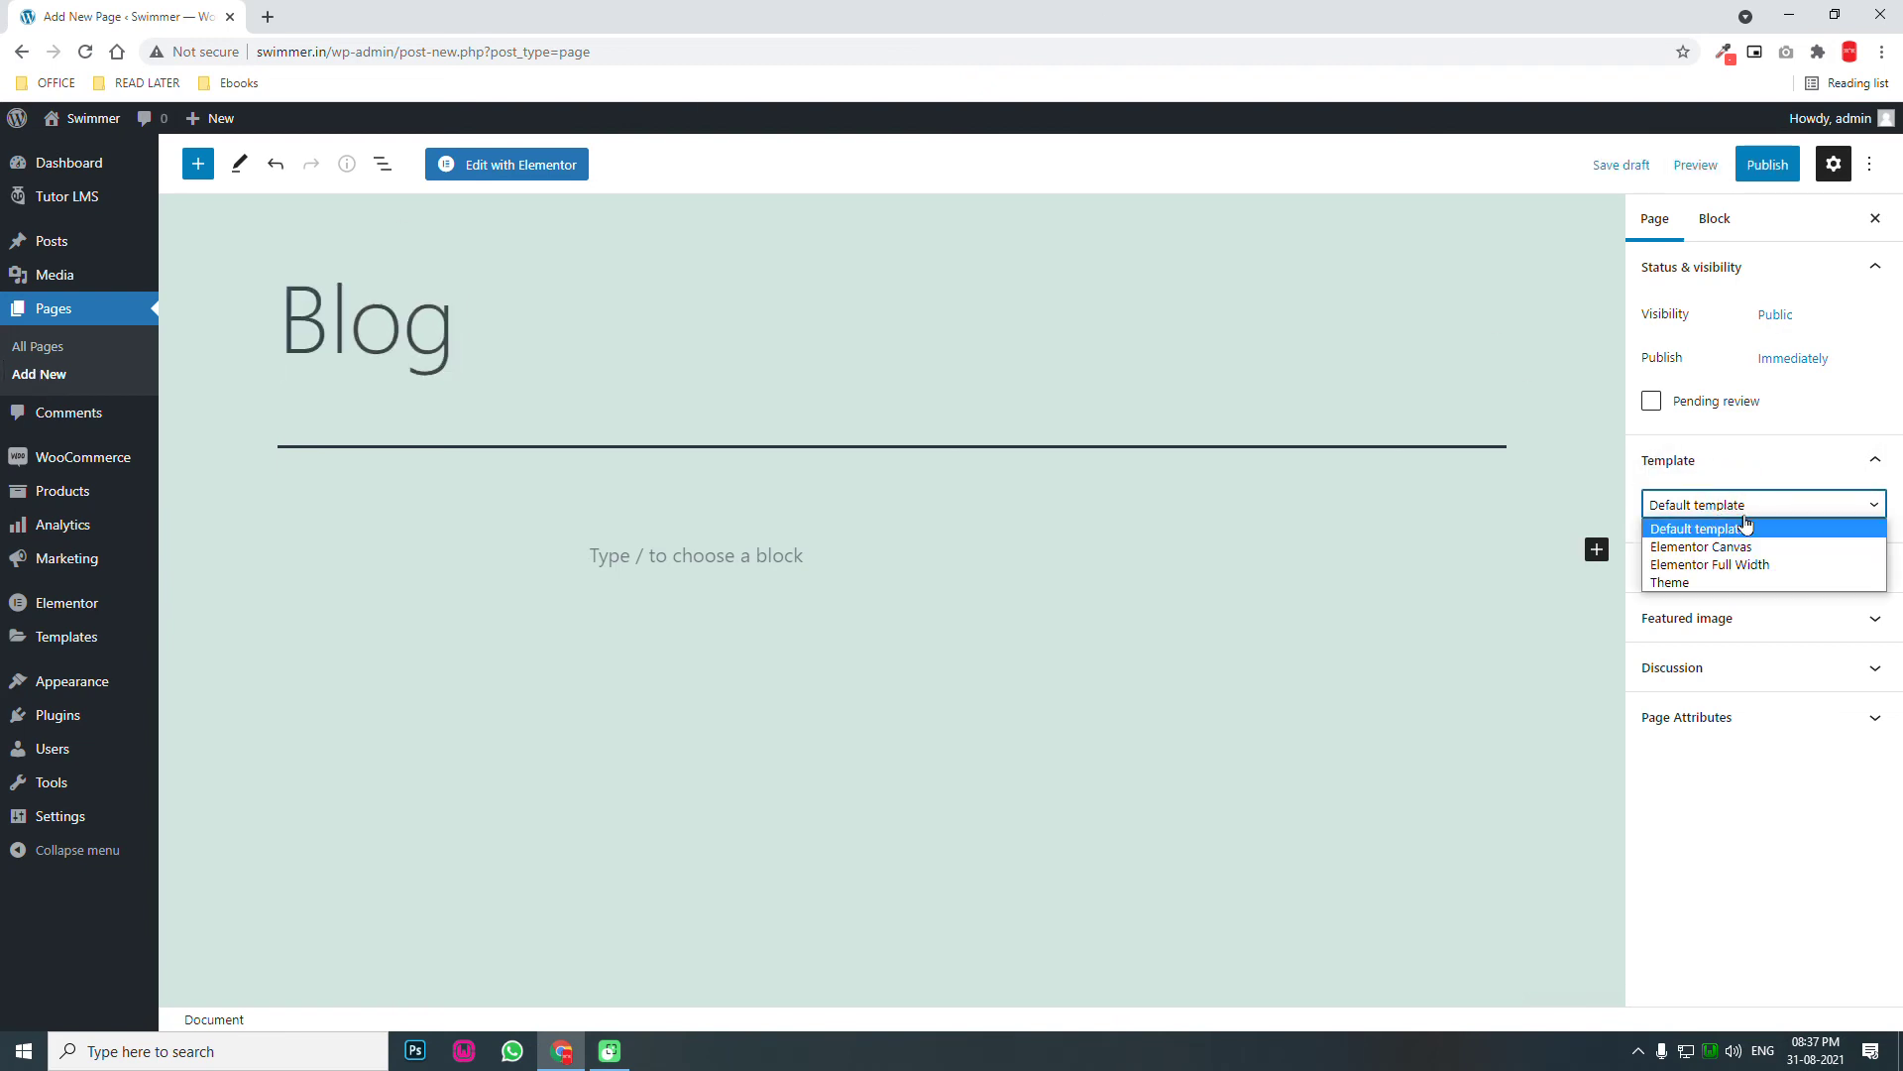
click(1725, 564)
click(1762, 167)
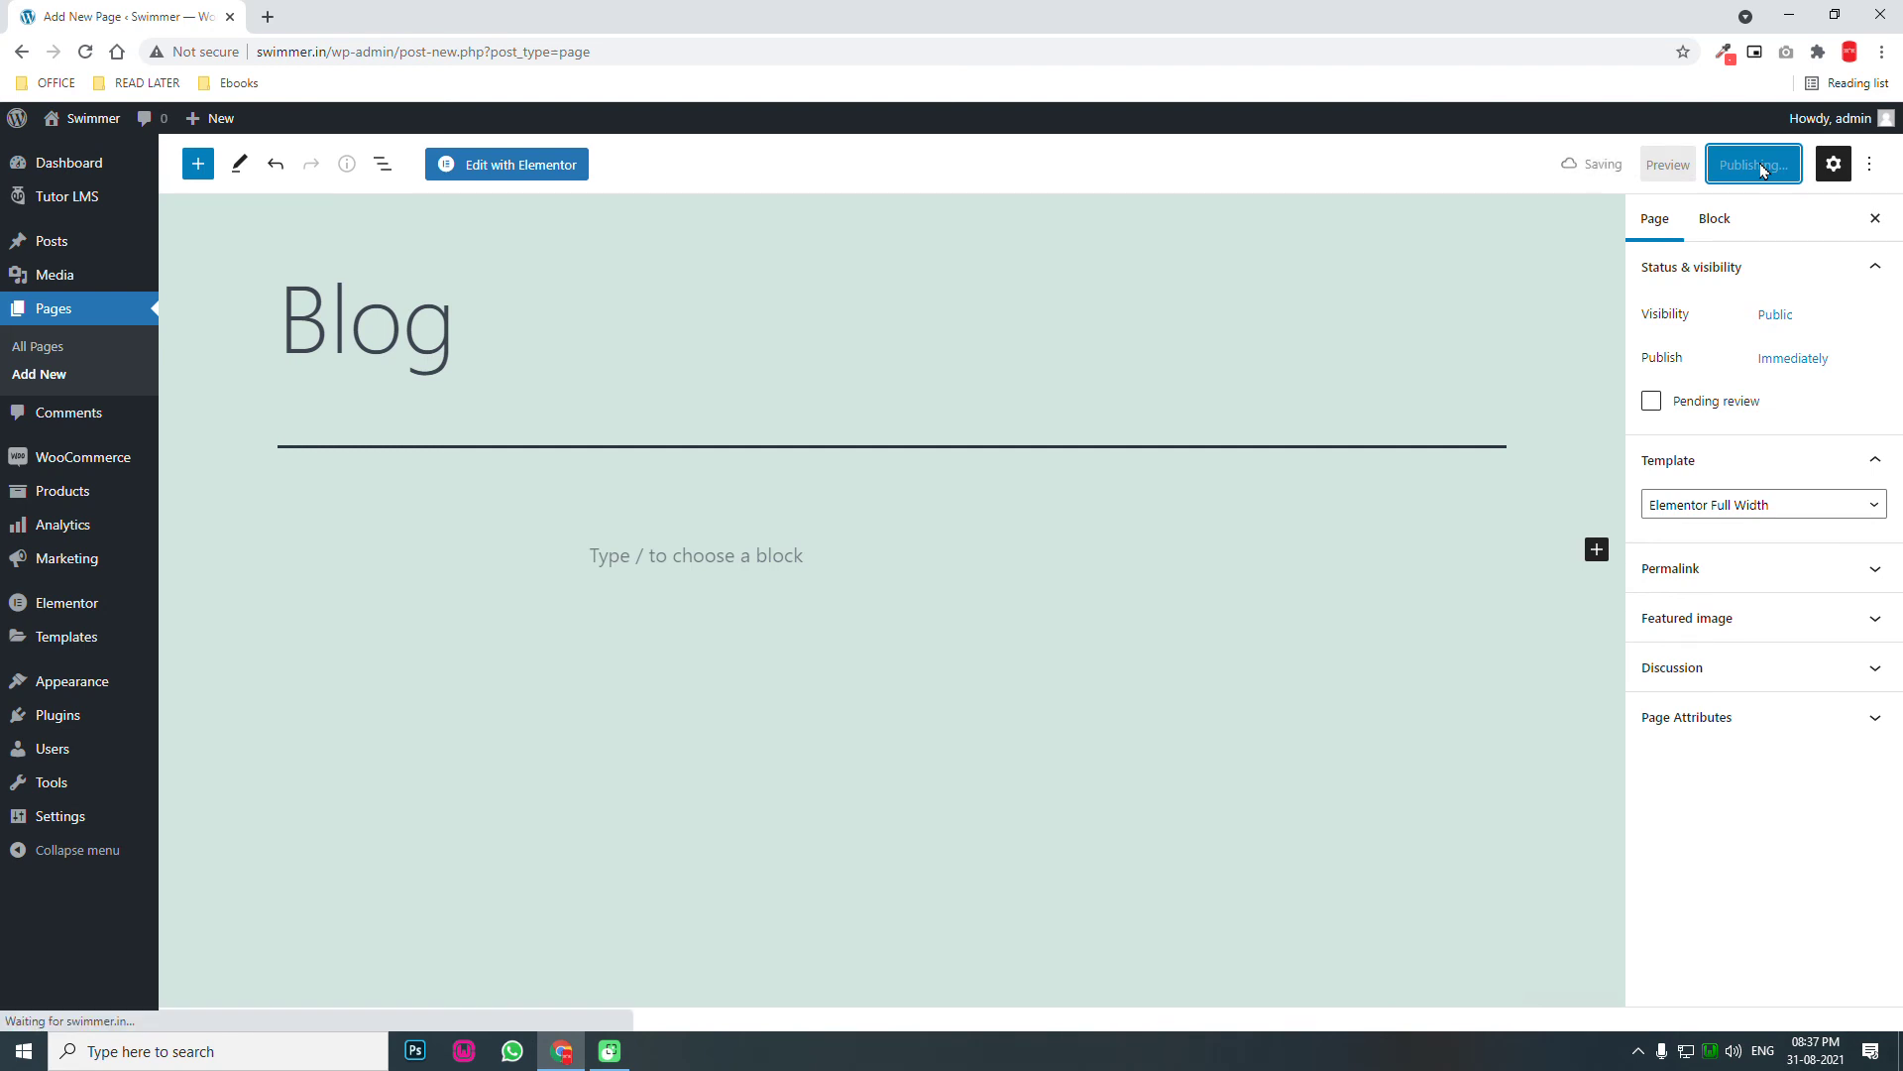
Add a new page titled Contact with the Elementor Full Width template and publish it.
click(54, 376)
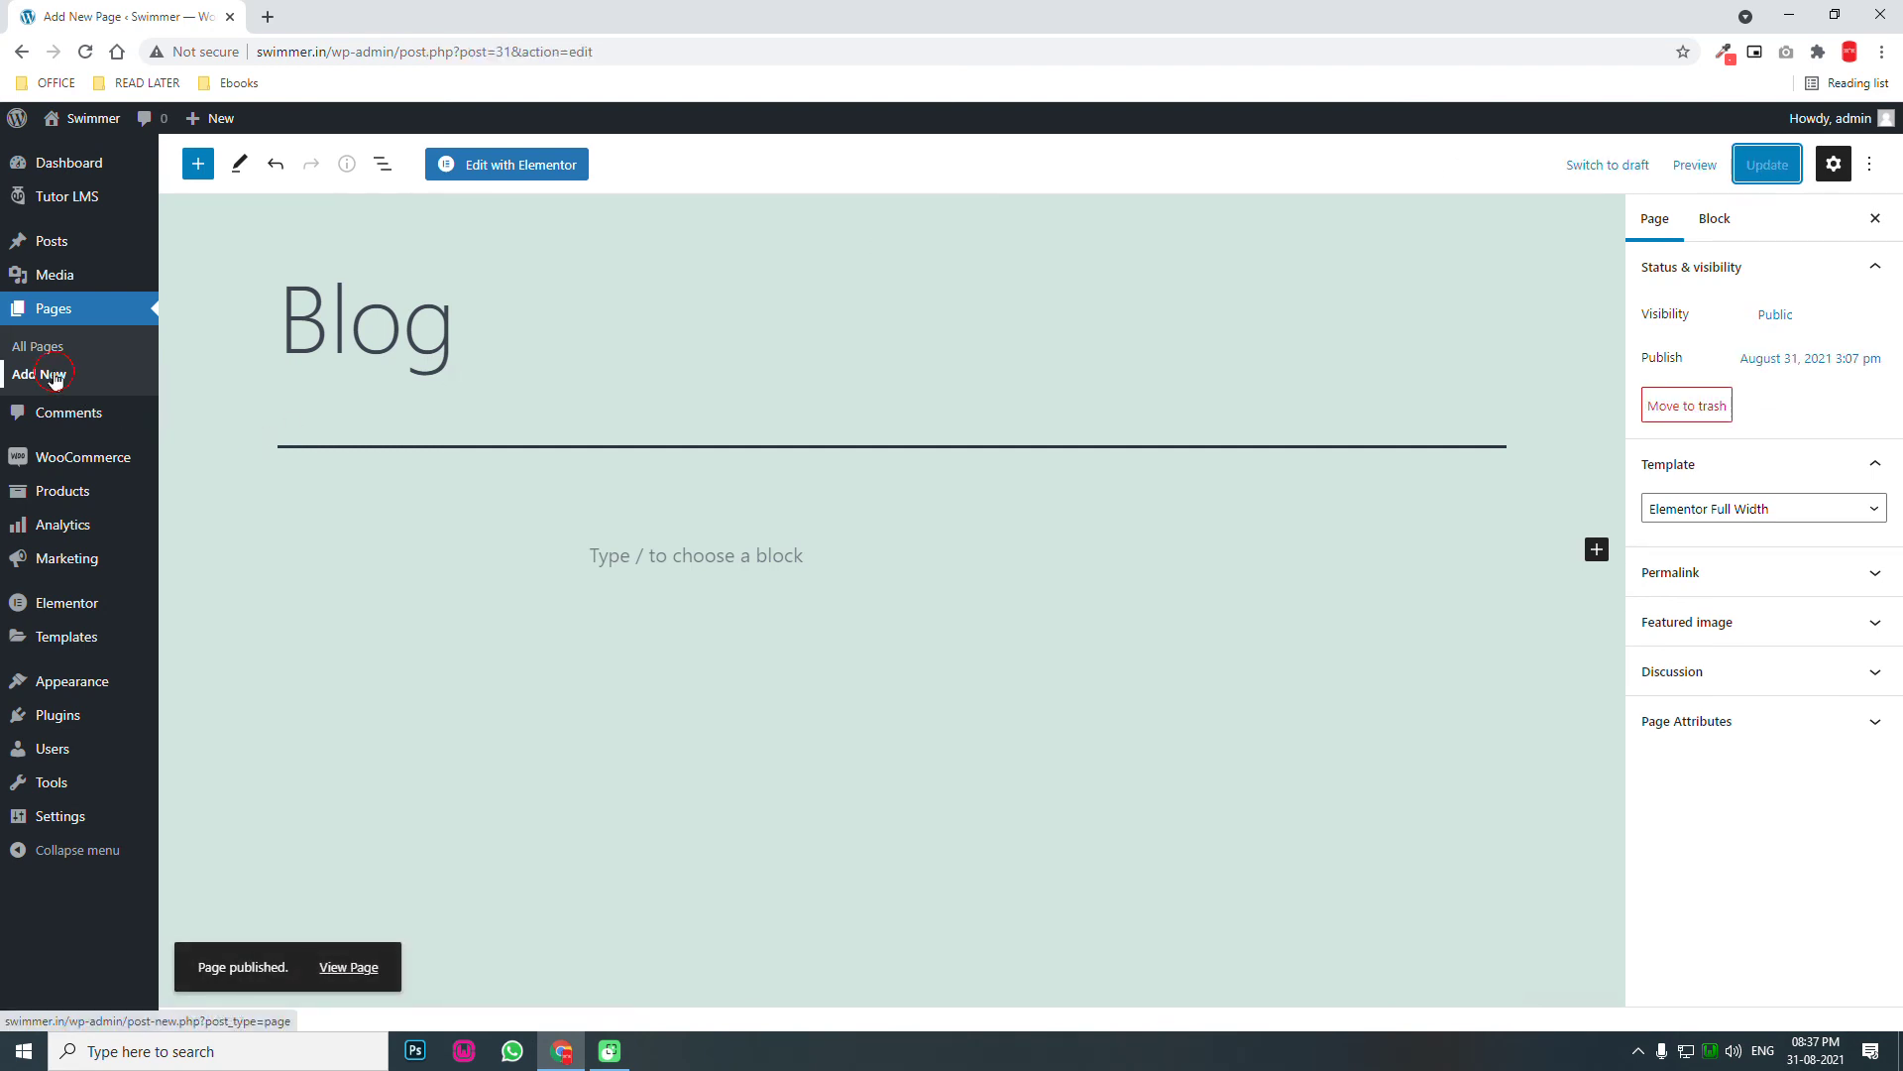
click(144, 354)
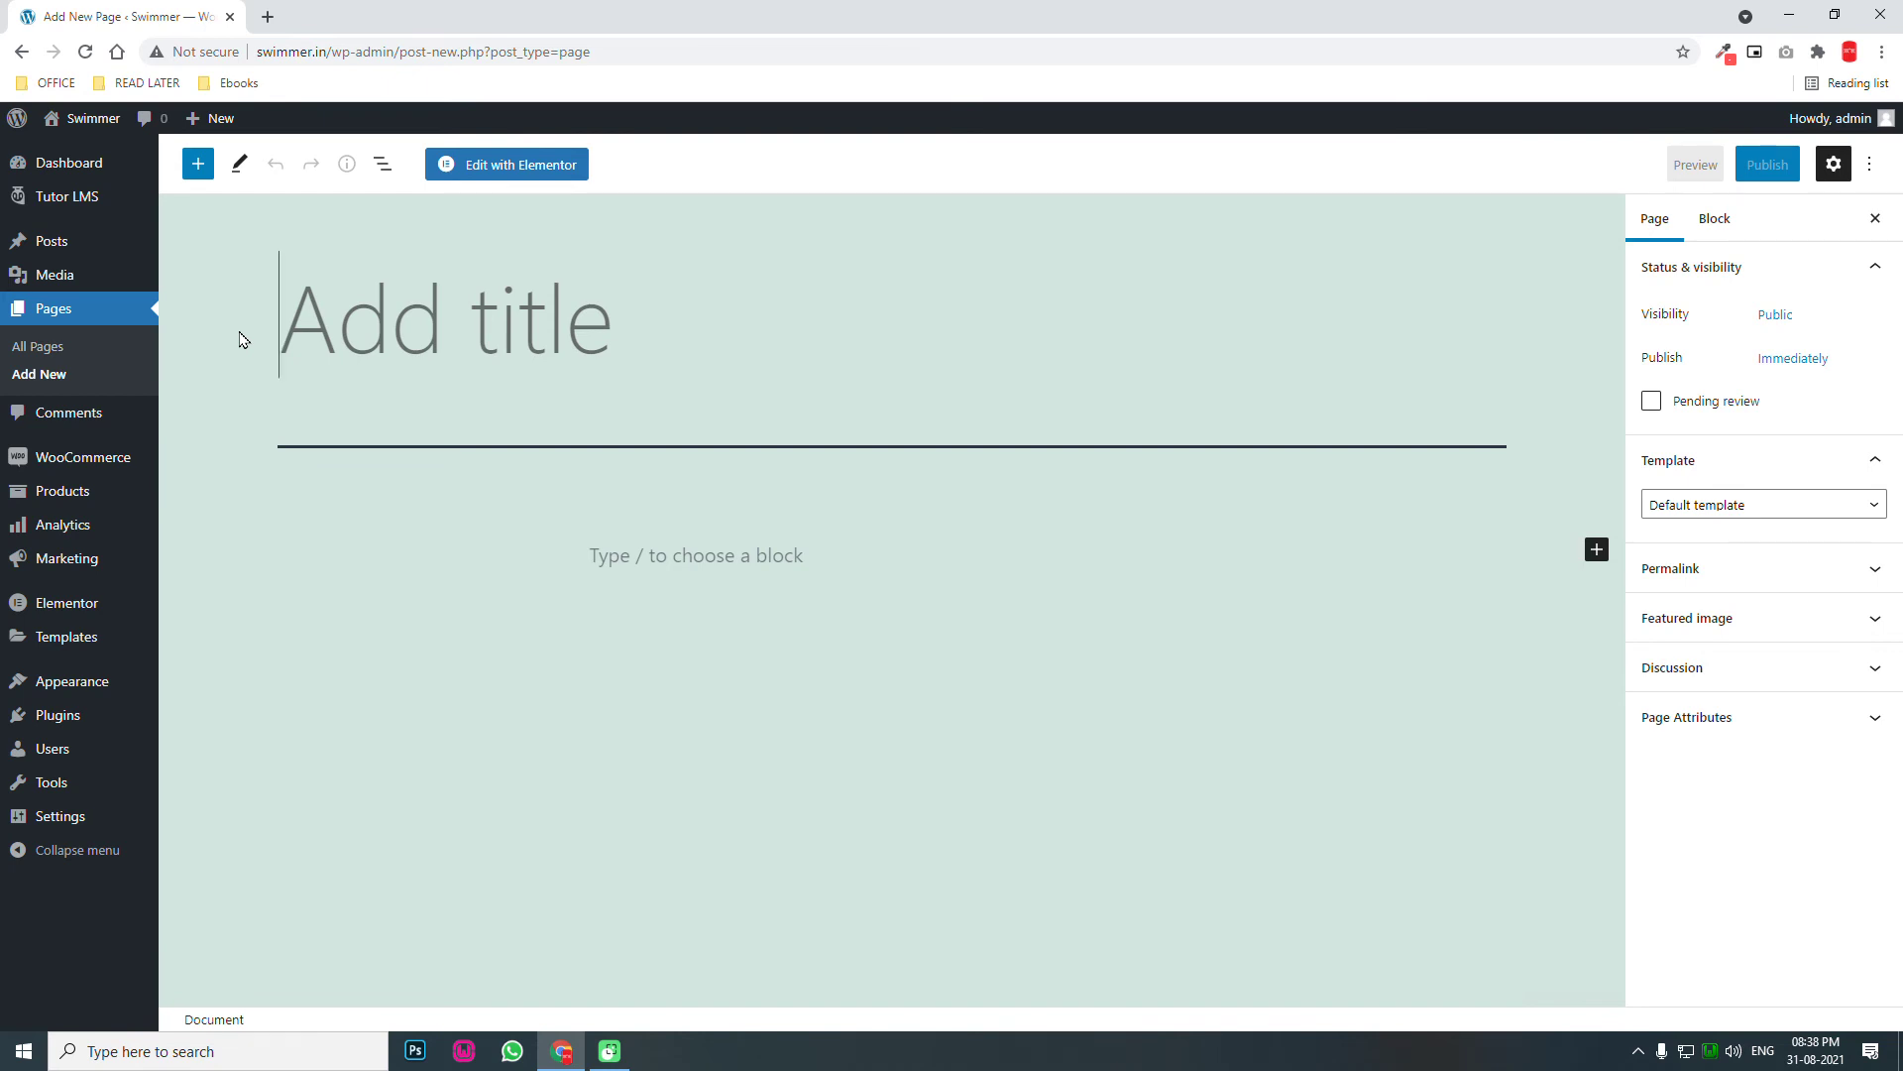
text(Contact)
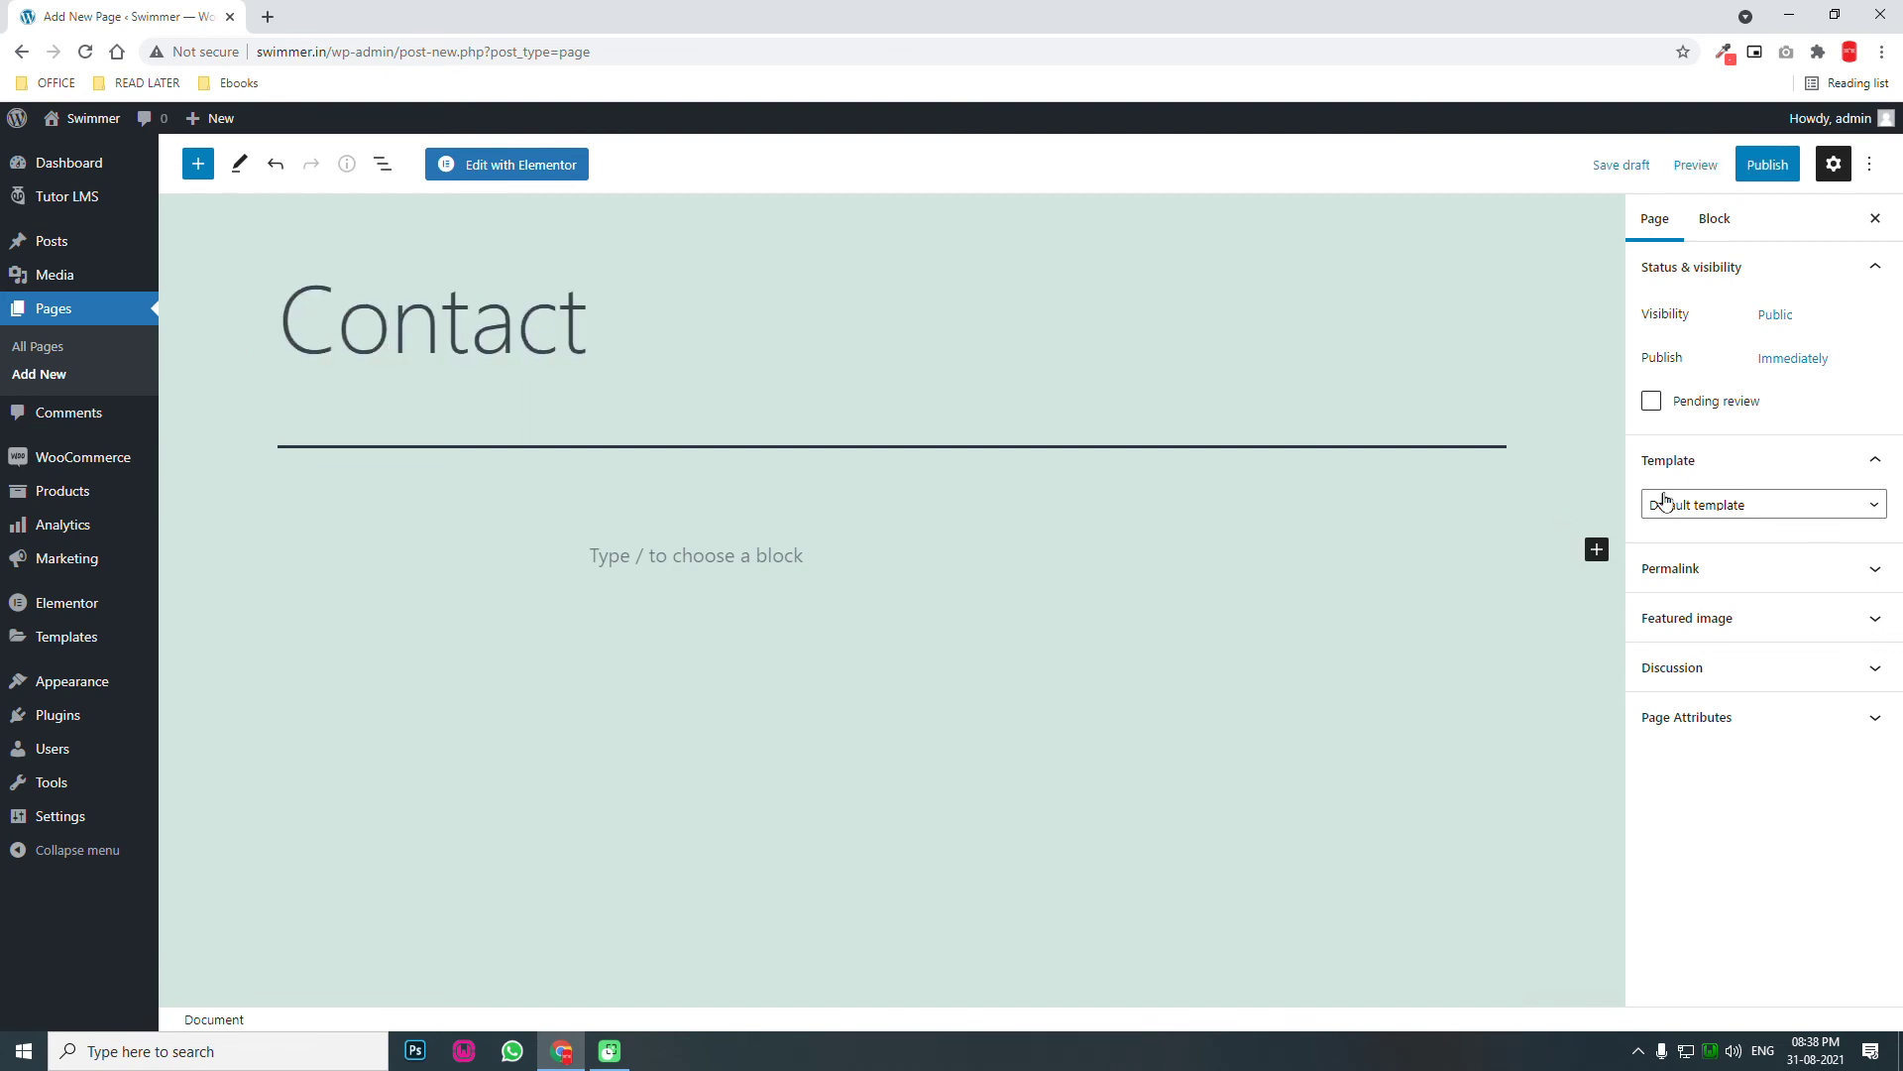
click(1746, 504)
click(1775, 575)
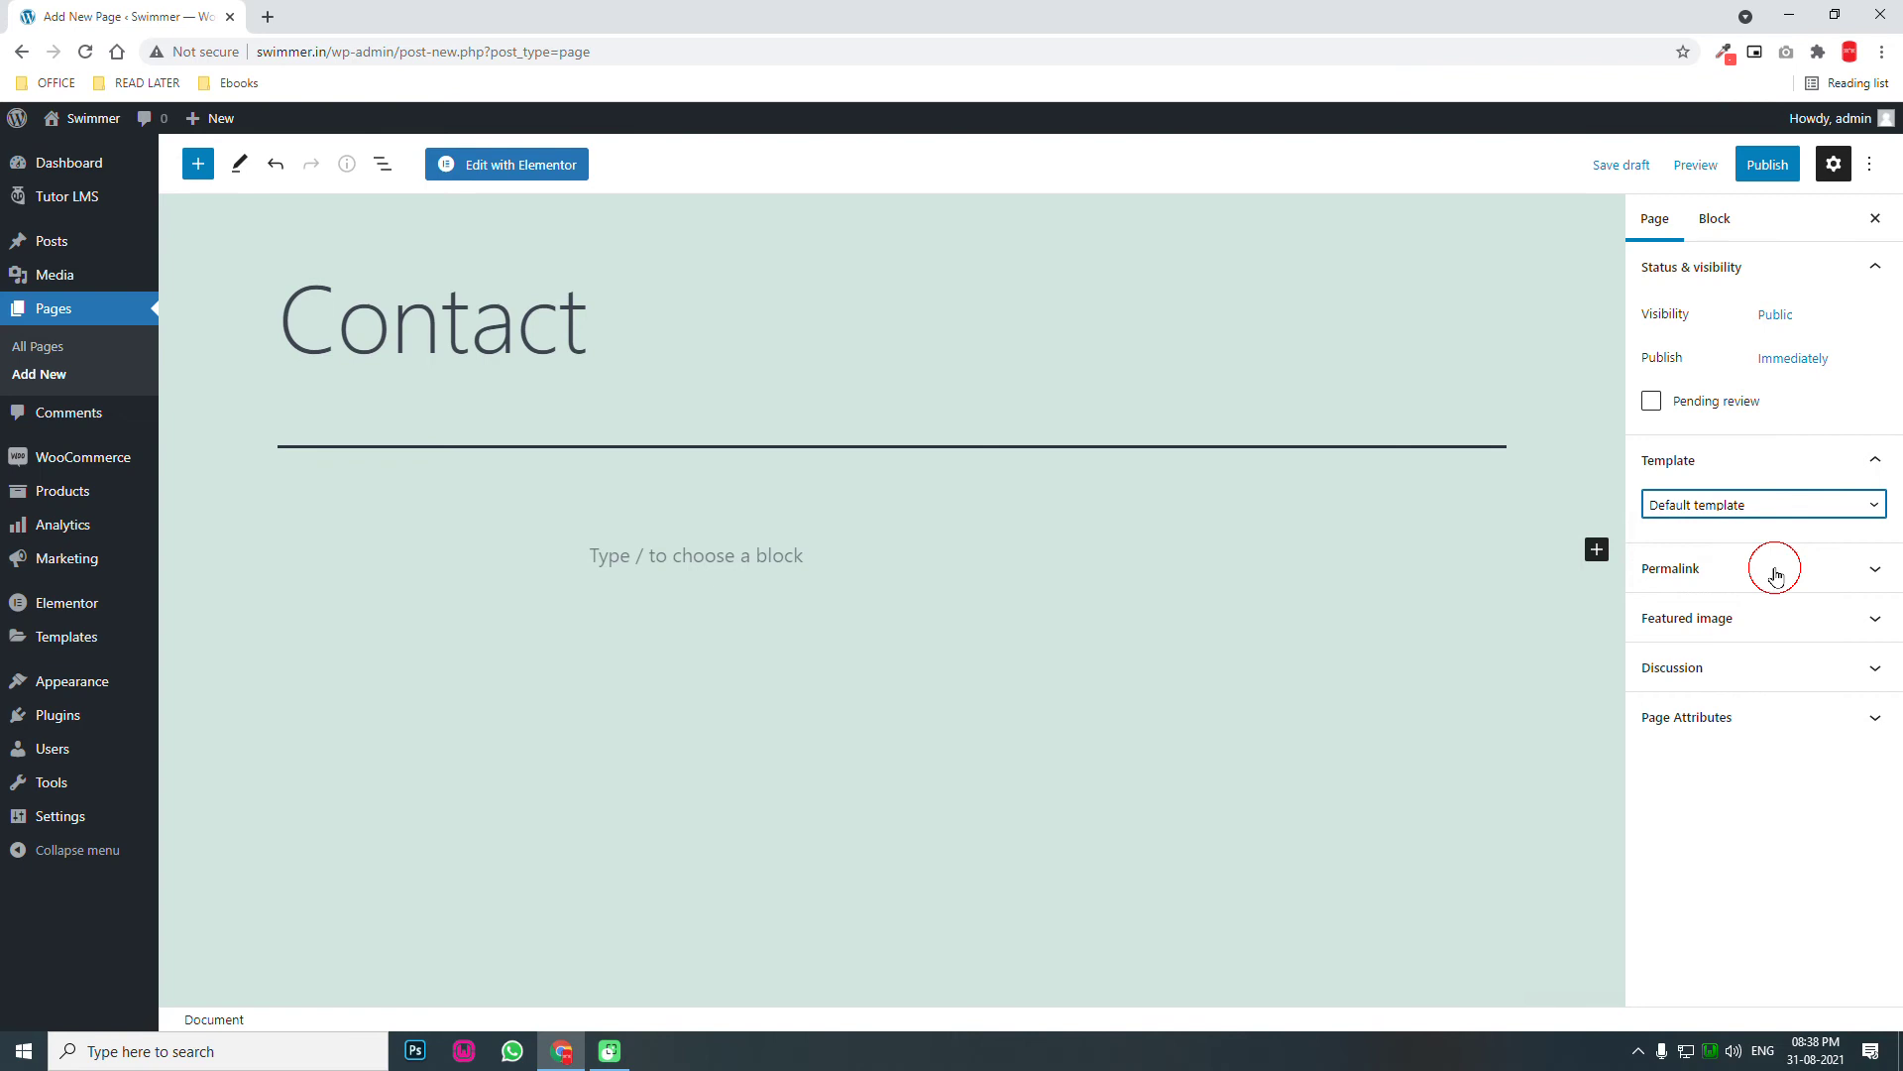
click(1789, 173)
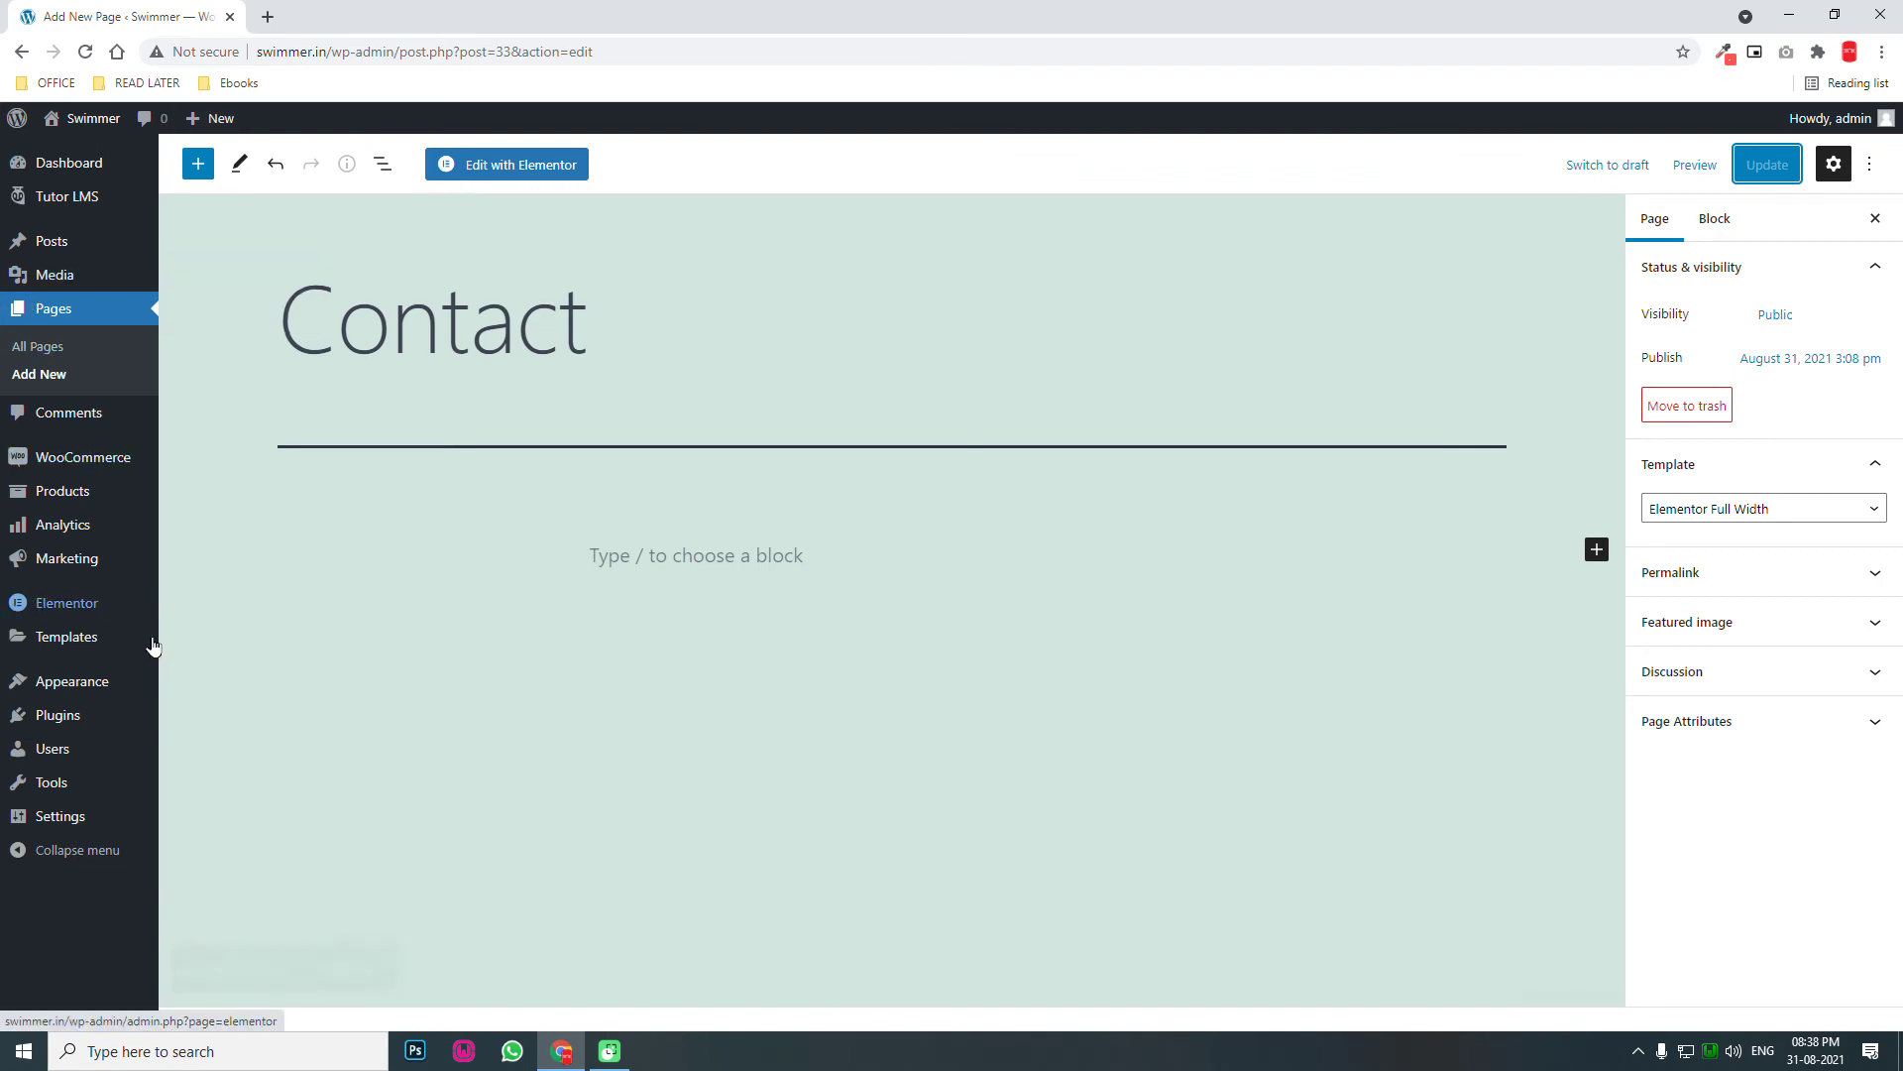
Set the site's permalink structure to Post name and save the permalink settings.
mouse_move(85, 691)
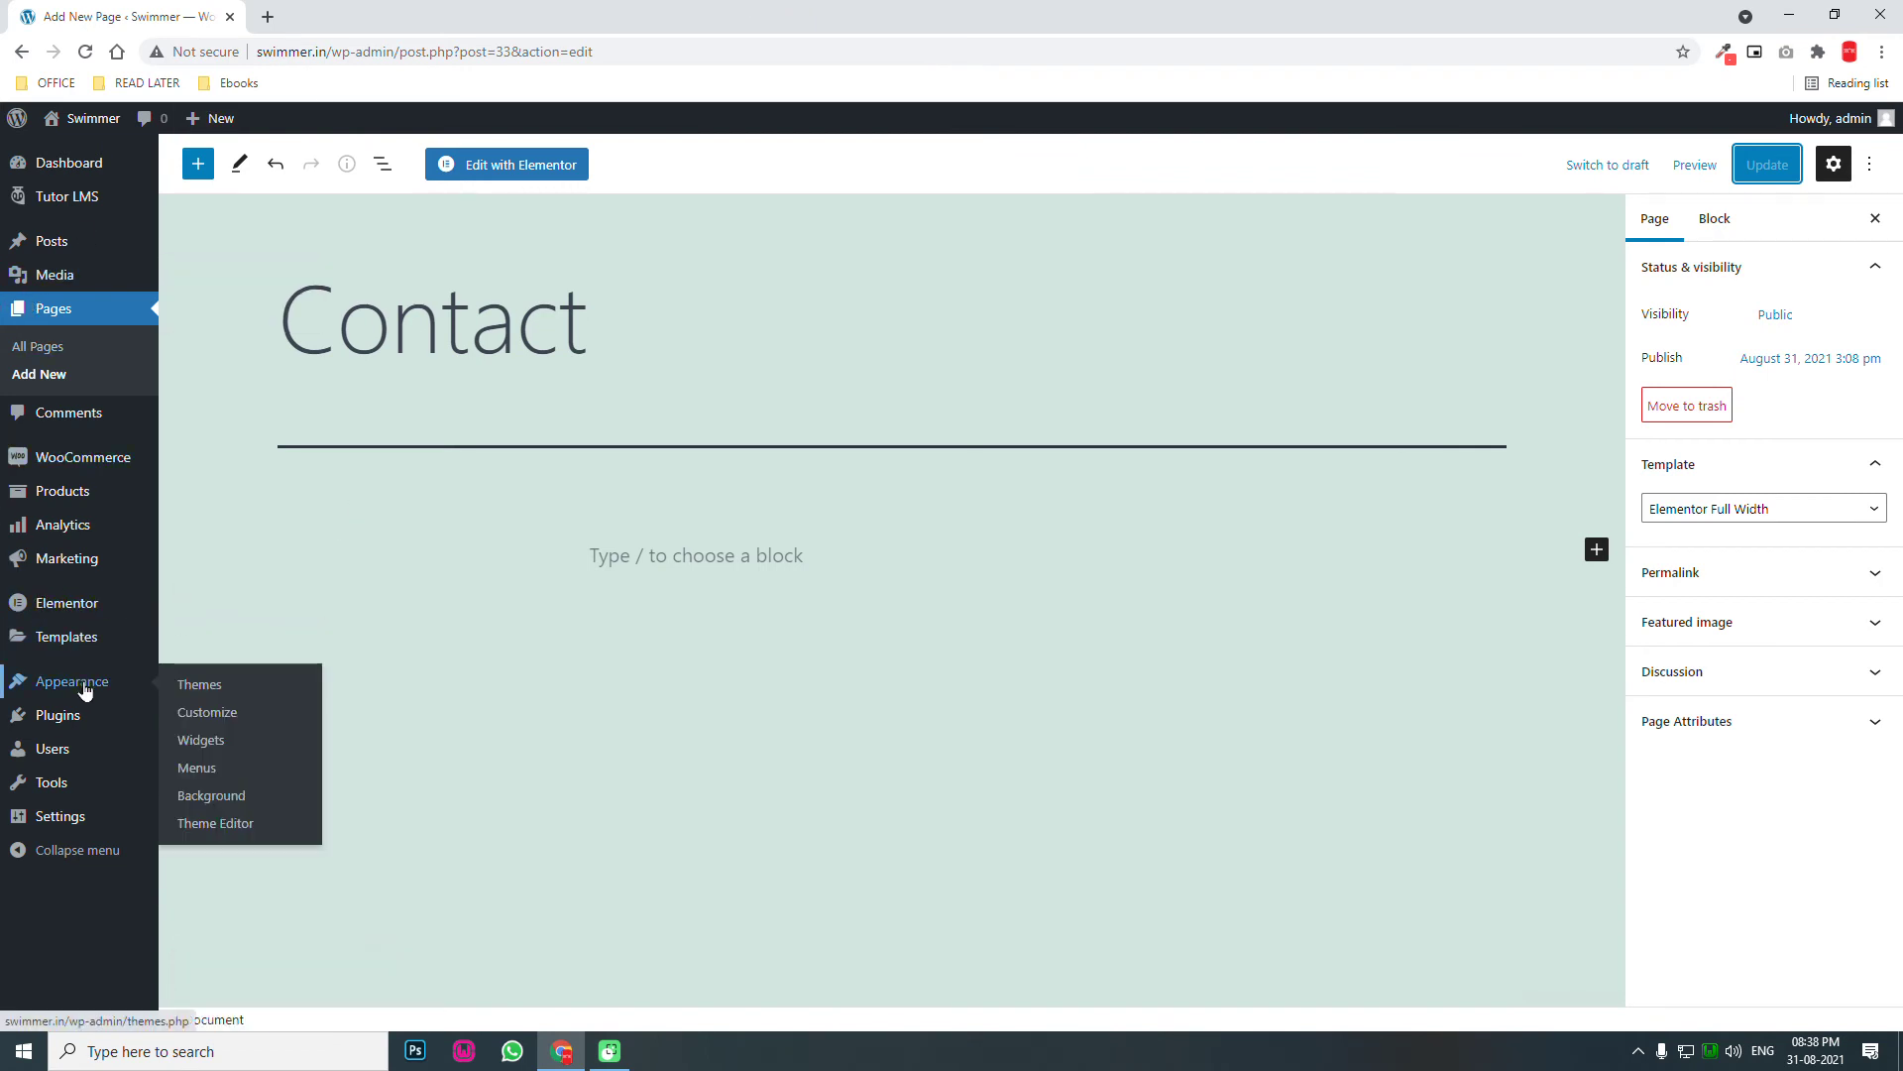
mouse_move(73, 819)
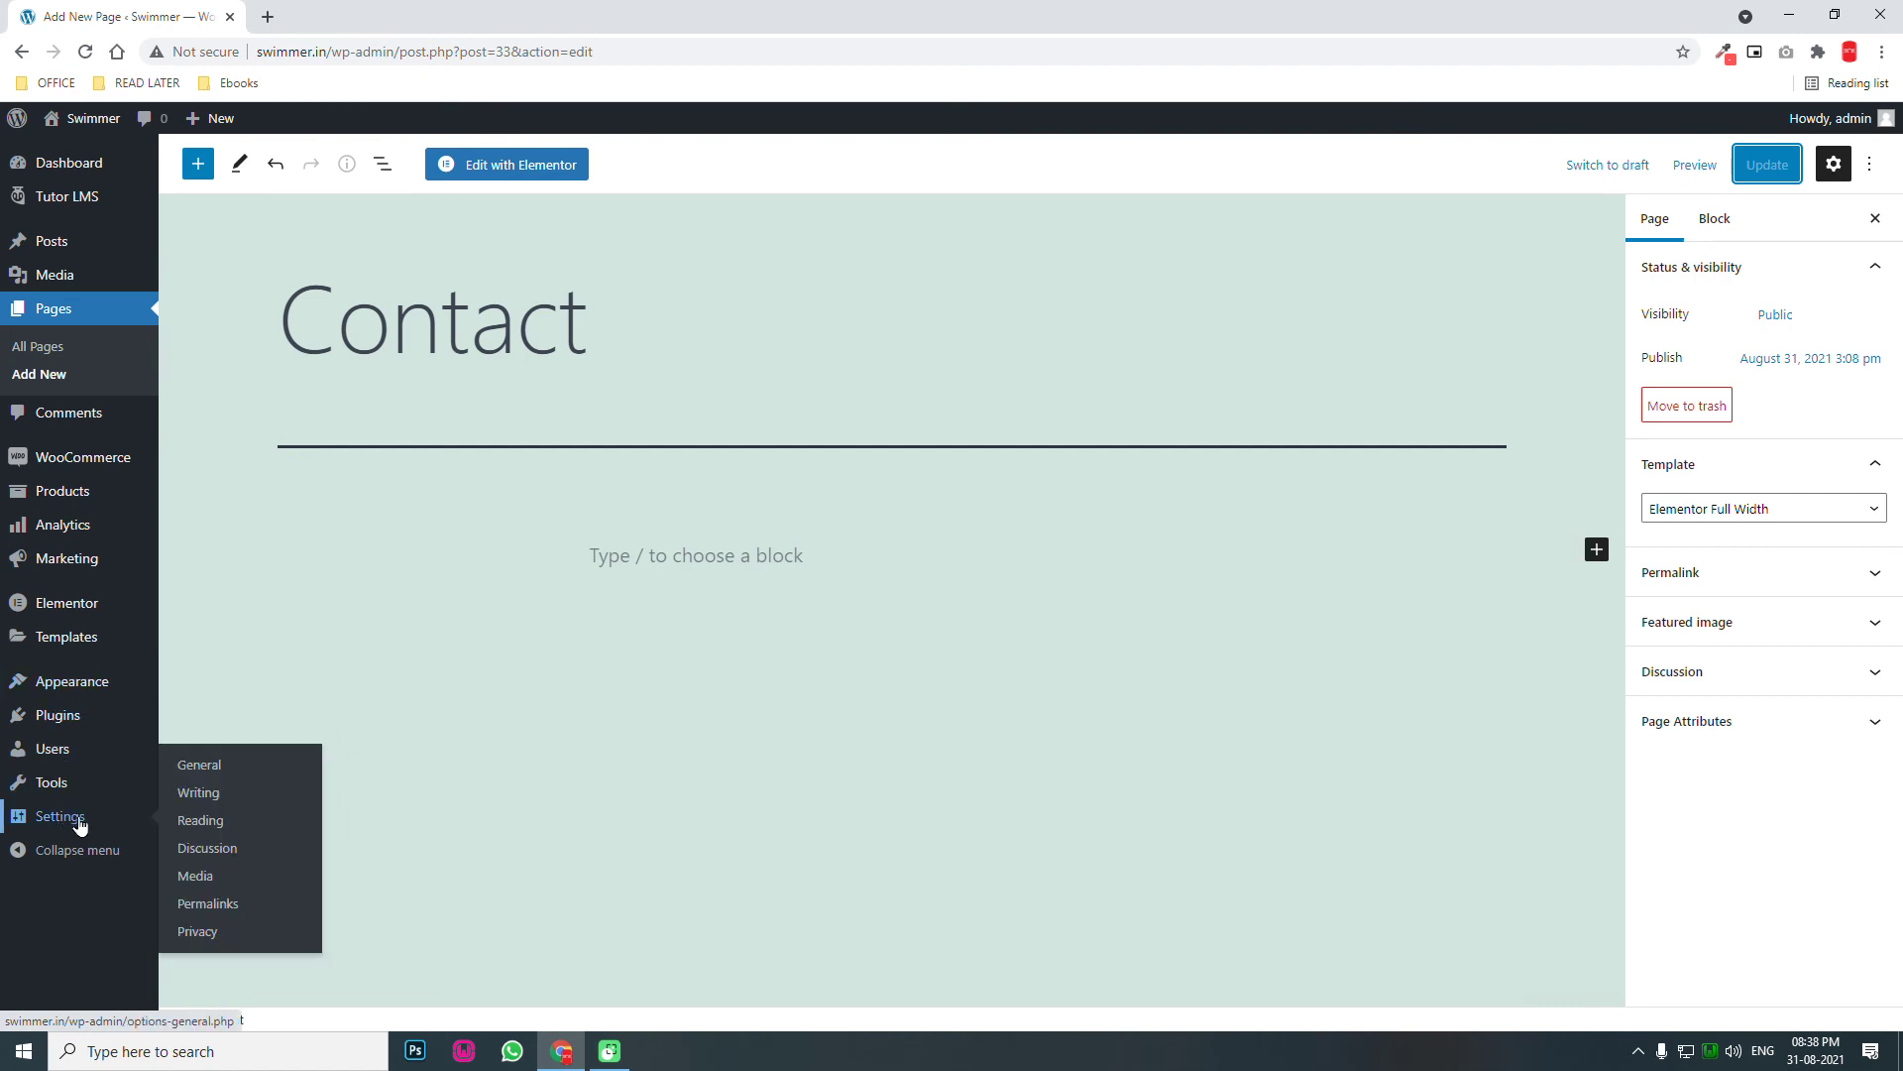
click(238, 912)
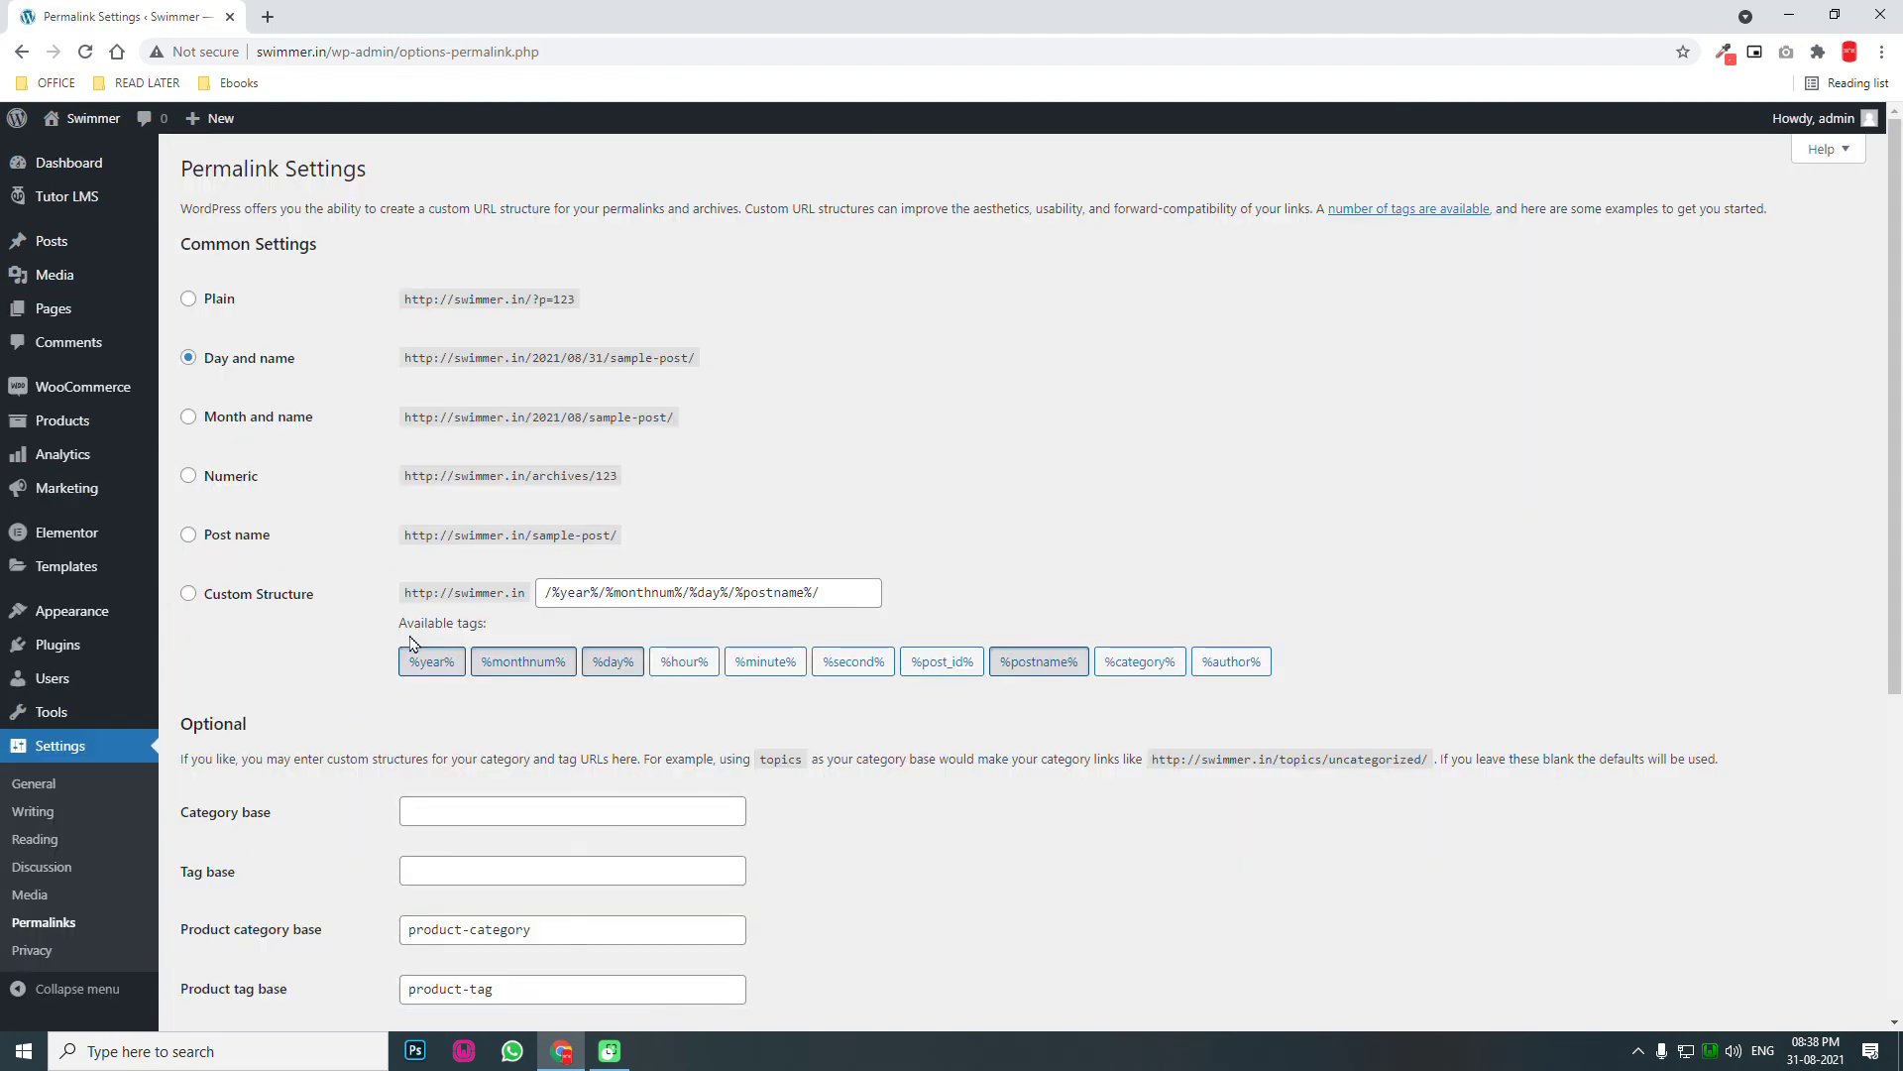
click(233, 538)
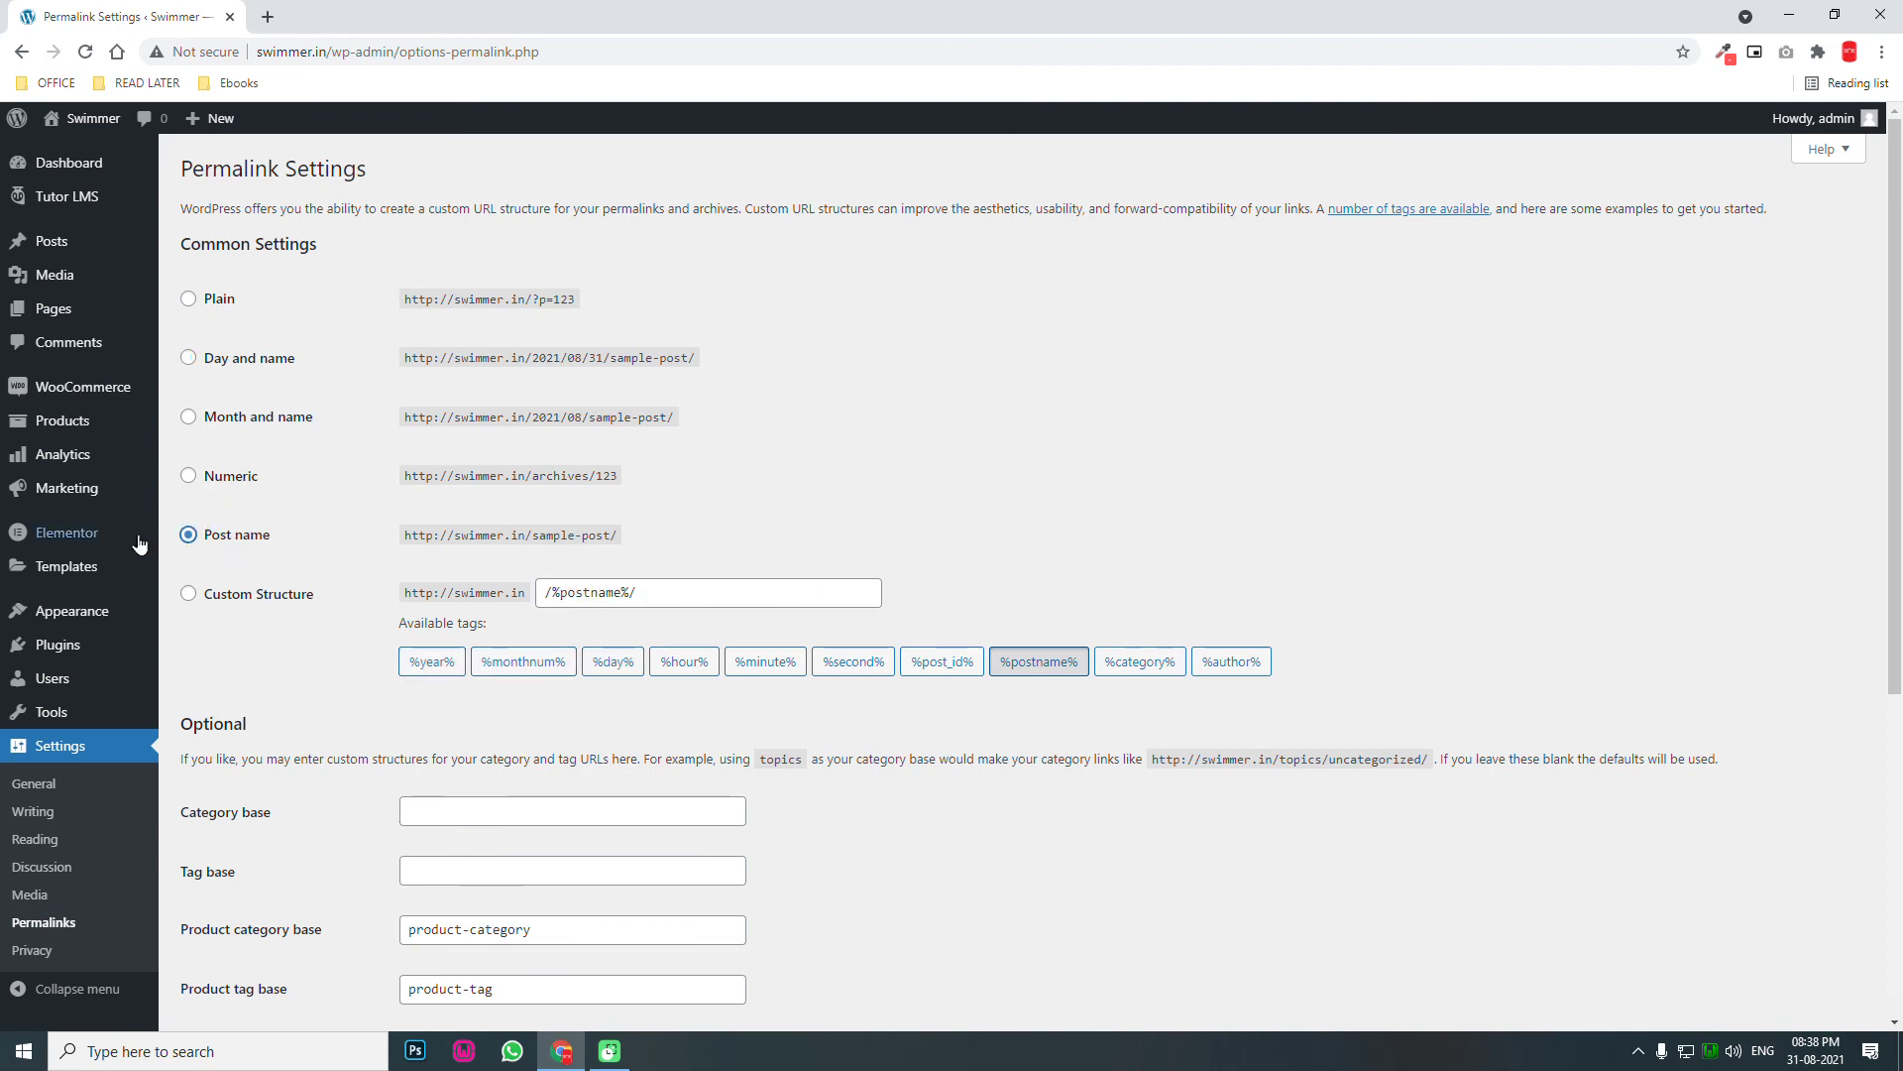
scroll(464, 675, down, 5)
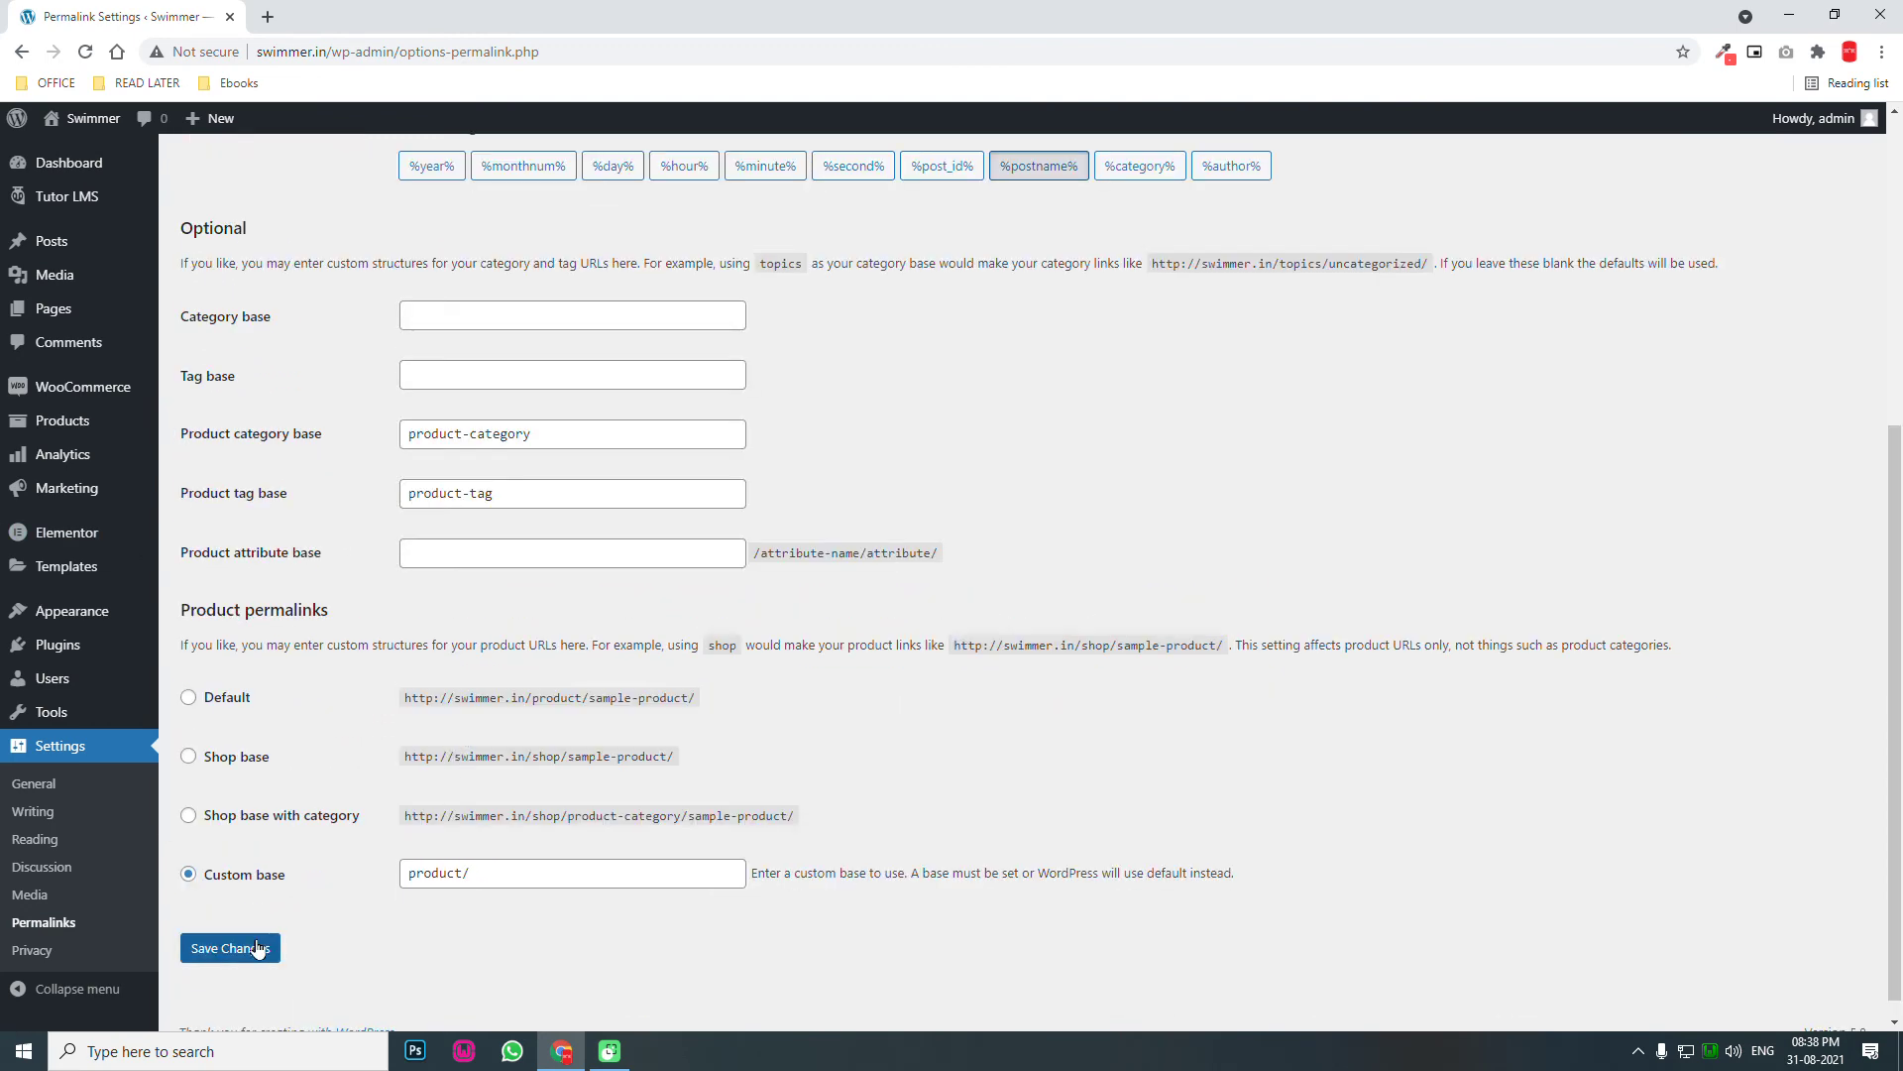
click(257, 948)
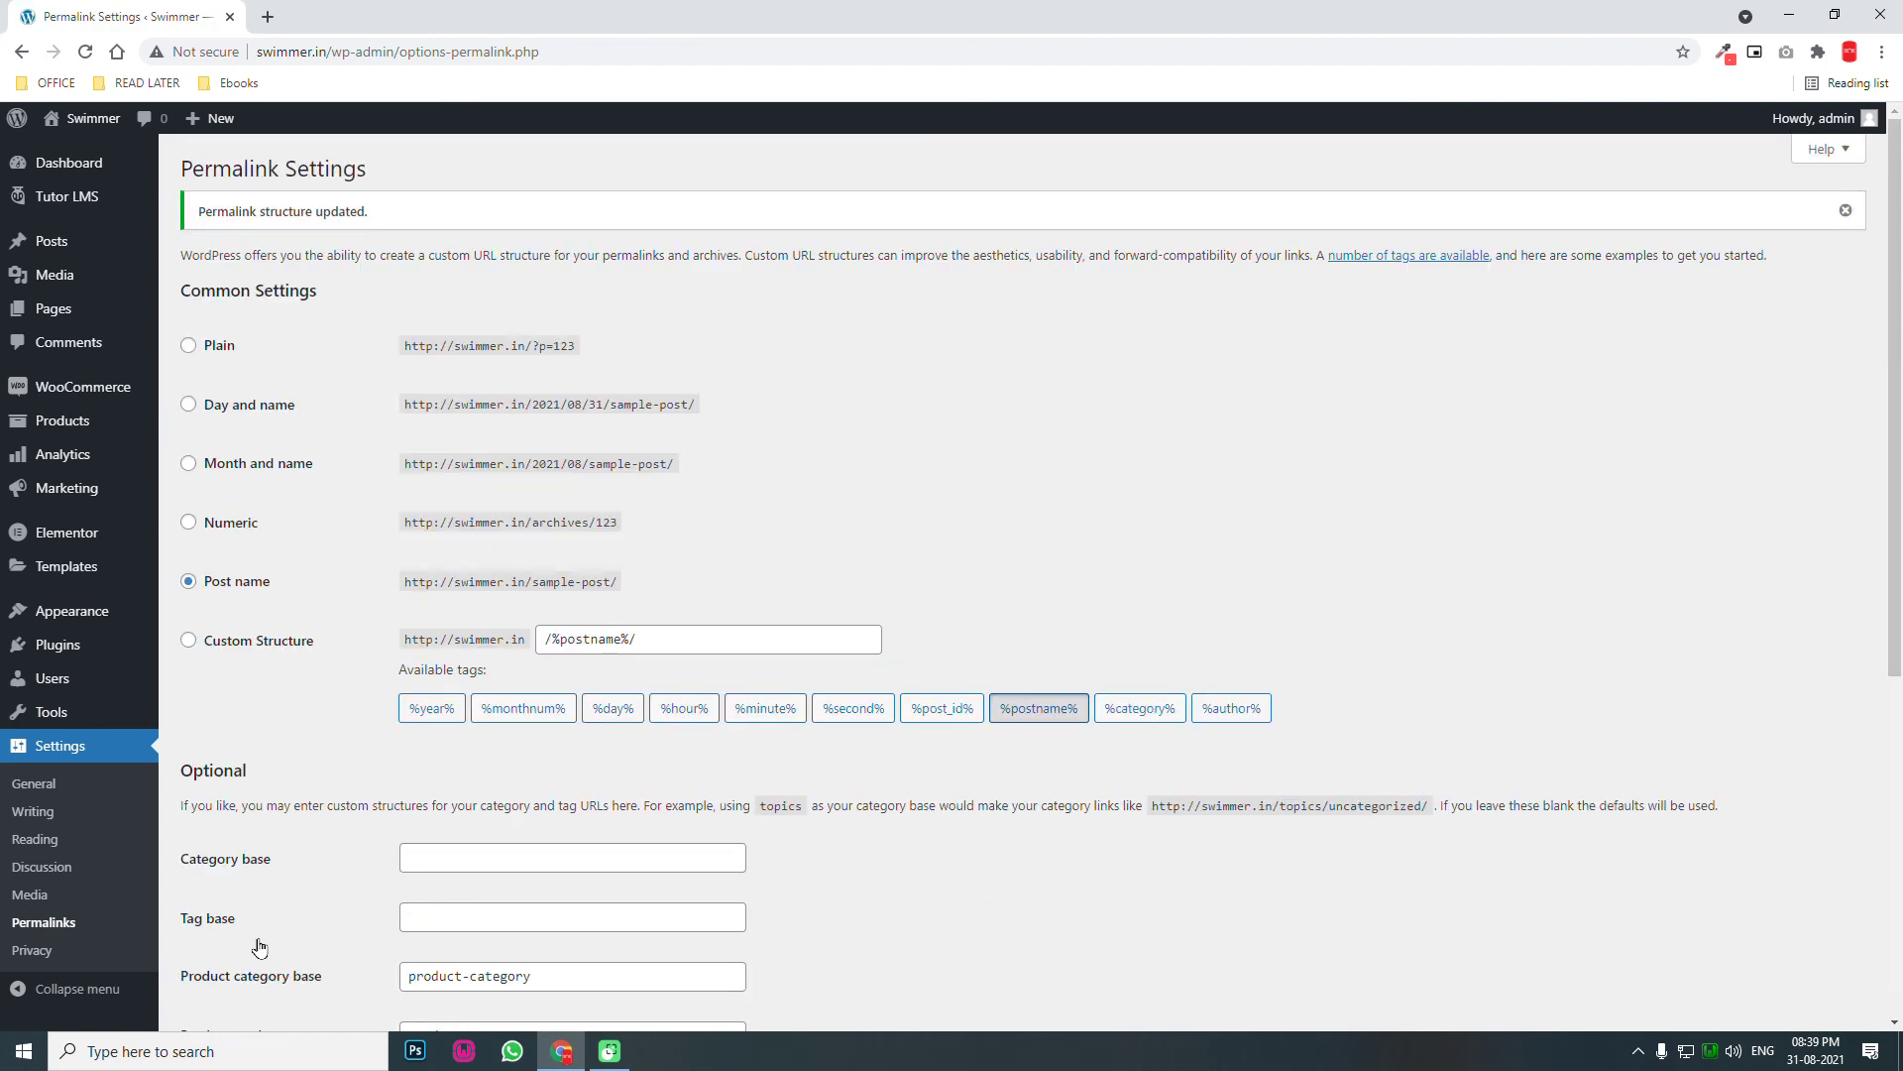
In the media settings, set the thumbnail size to 300 wide and 300 high.
click(47, 897)
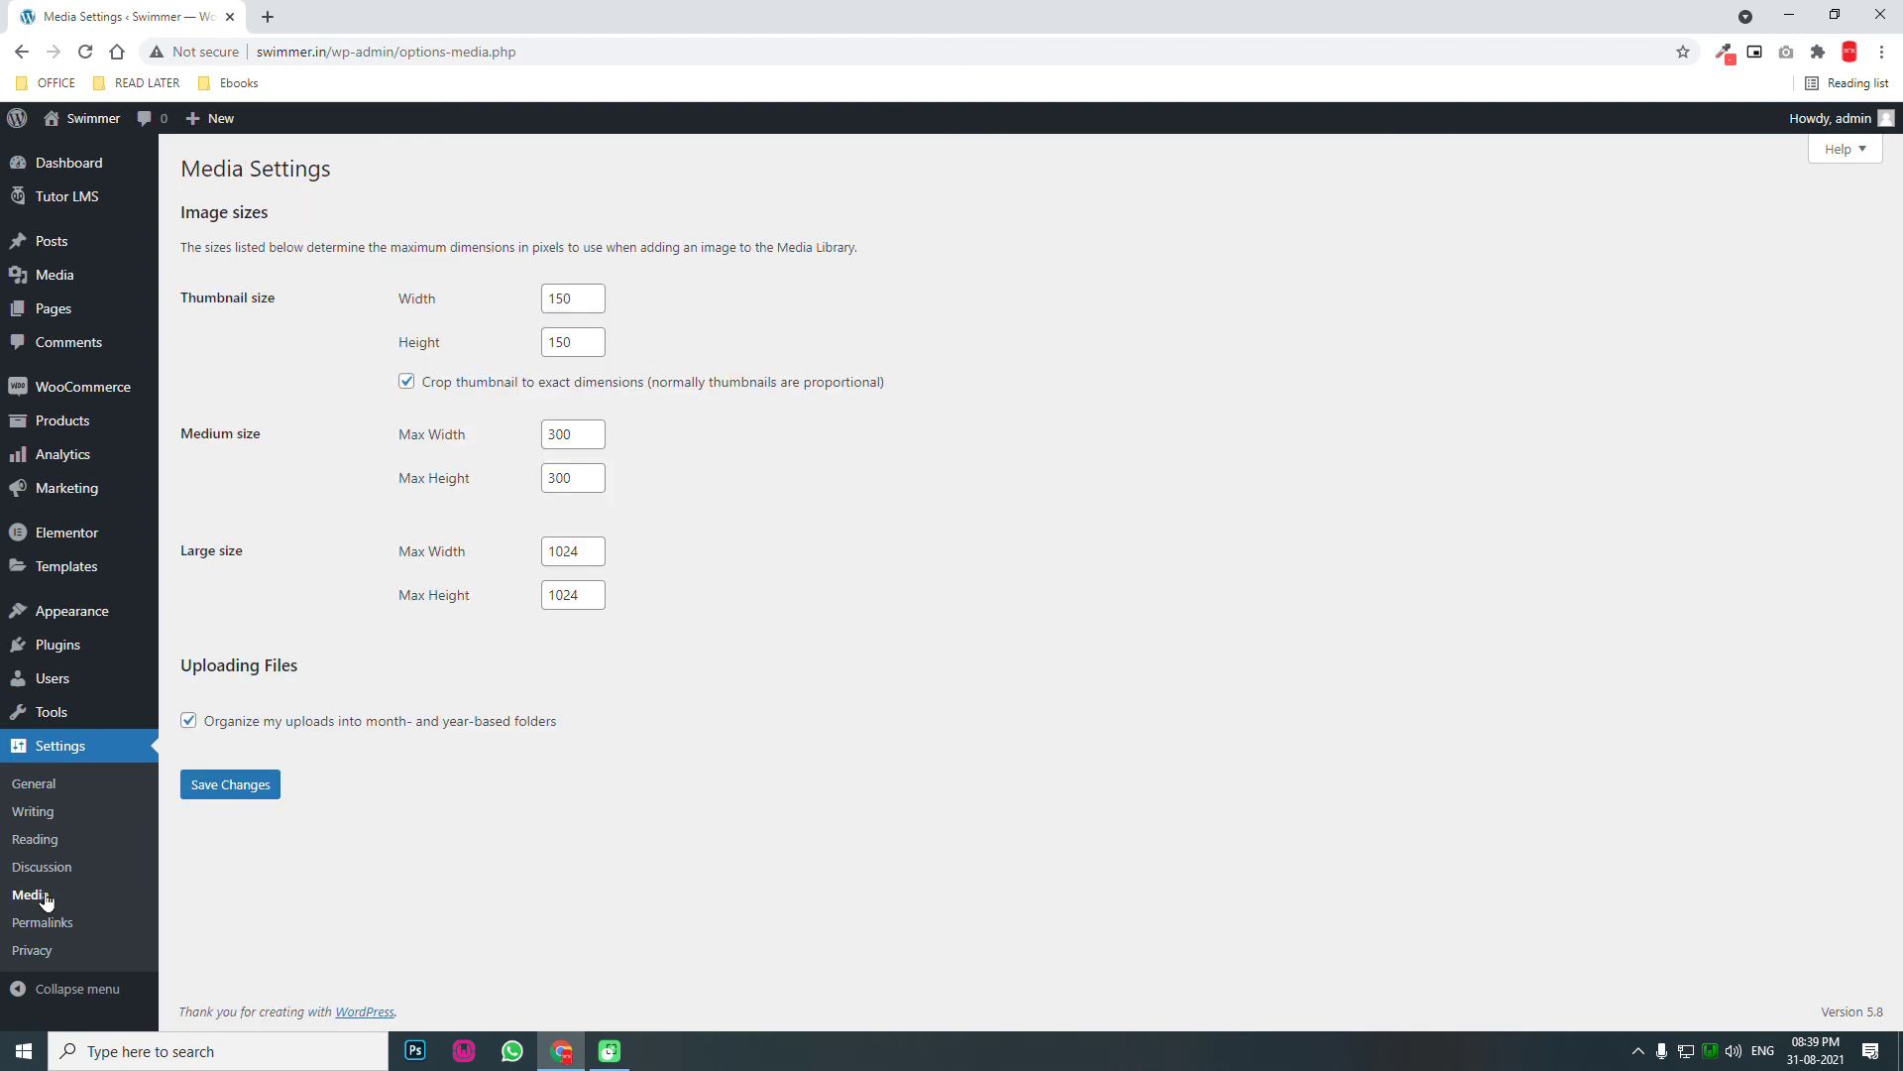
drag(575, 298, 449, 312)
text(300)
key(Tab)
text(300)
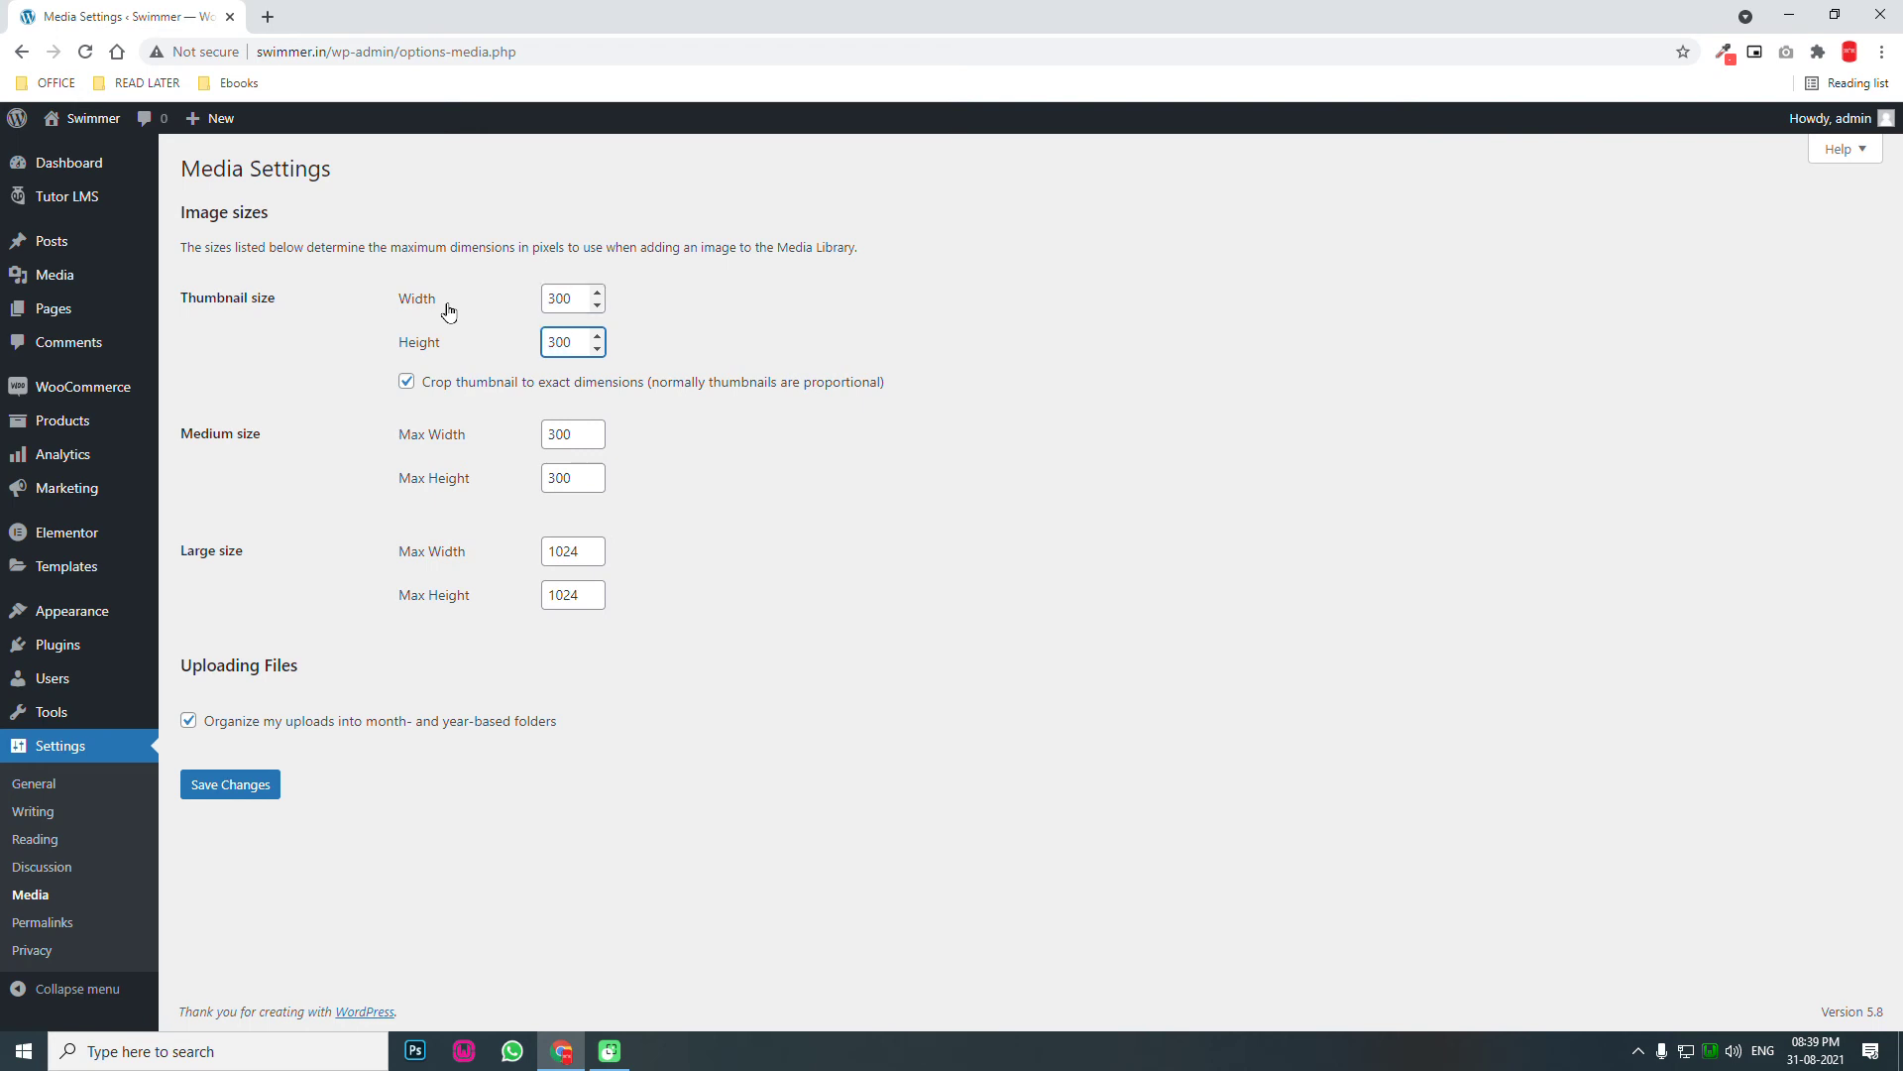
Set the medium image size to a max width and max height of 640 and save the media settings.
double_click(561, 435)
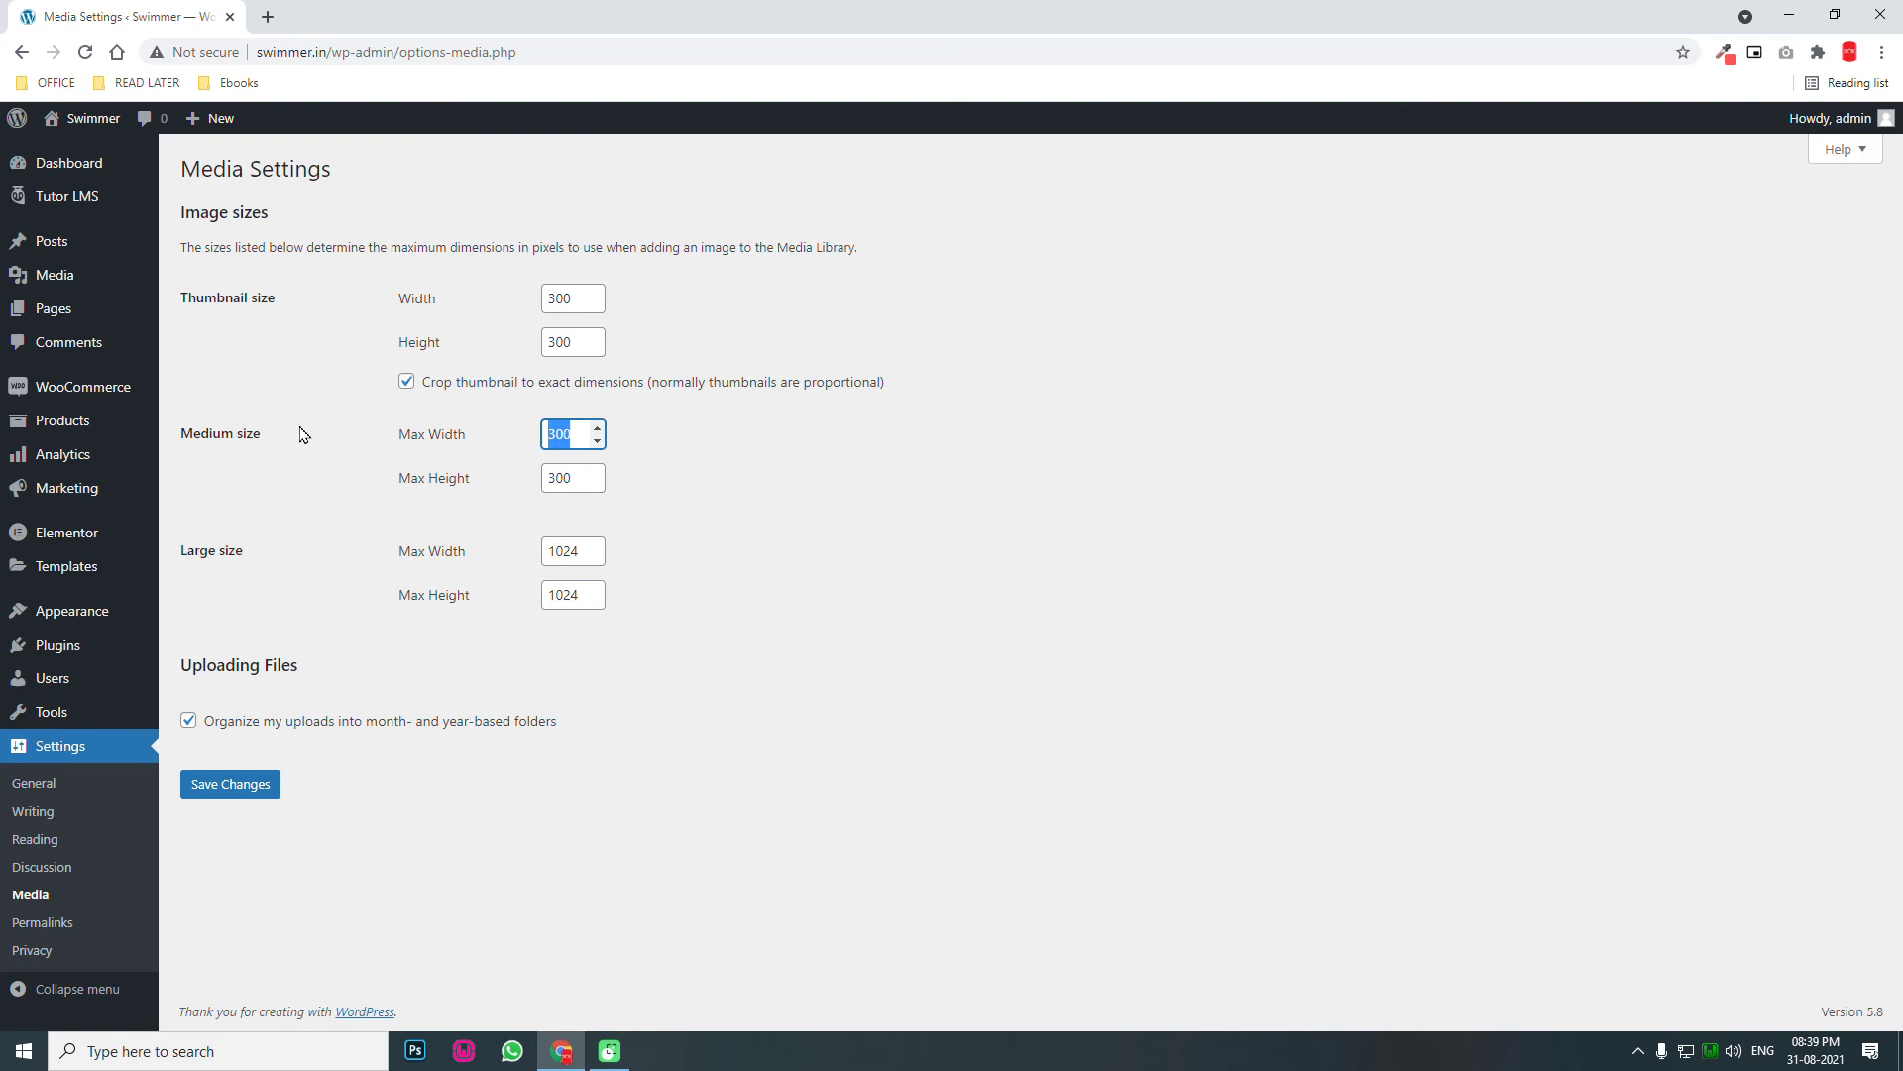
text(640)
key(Tab)
text(640)
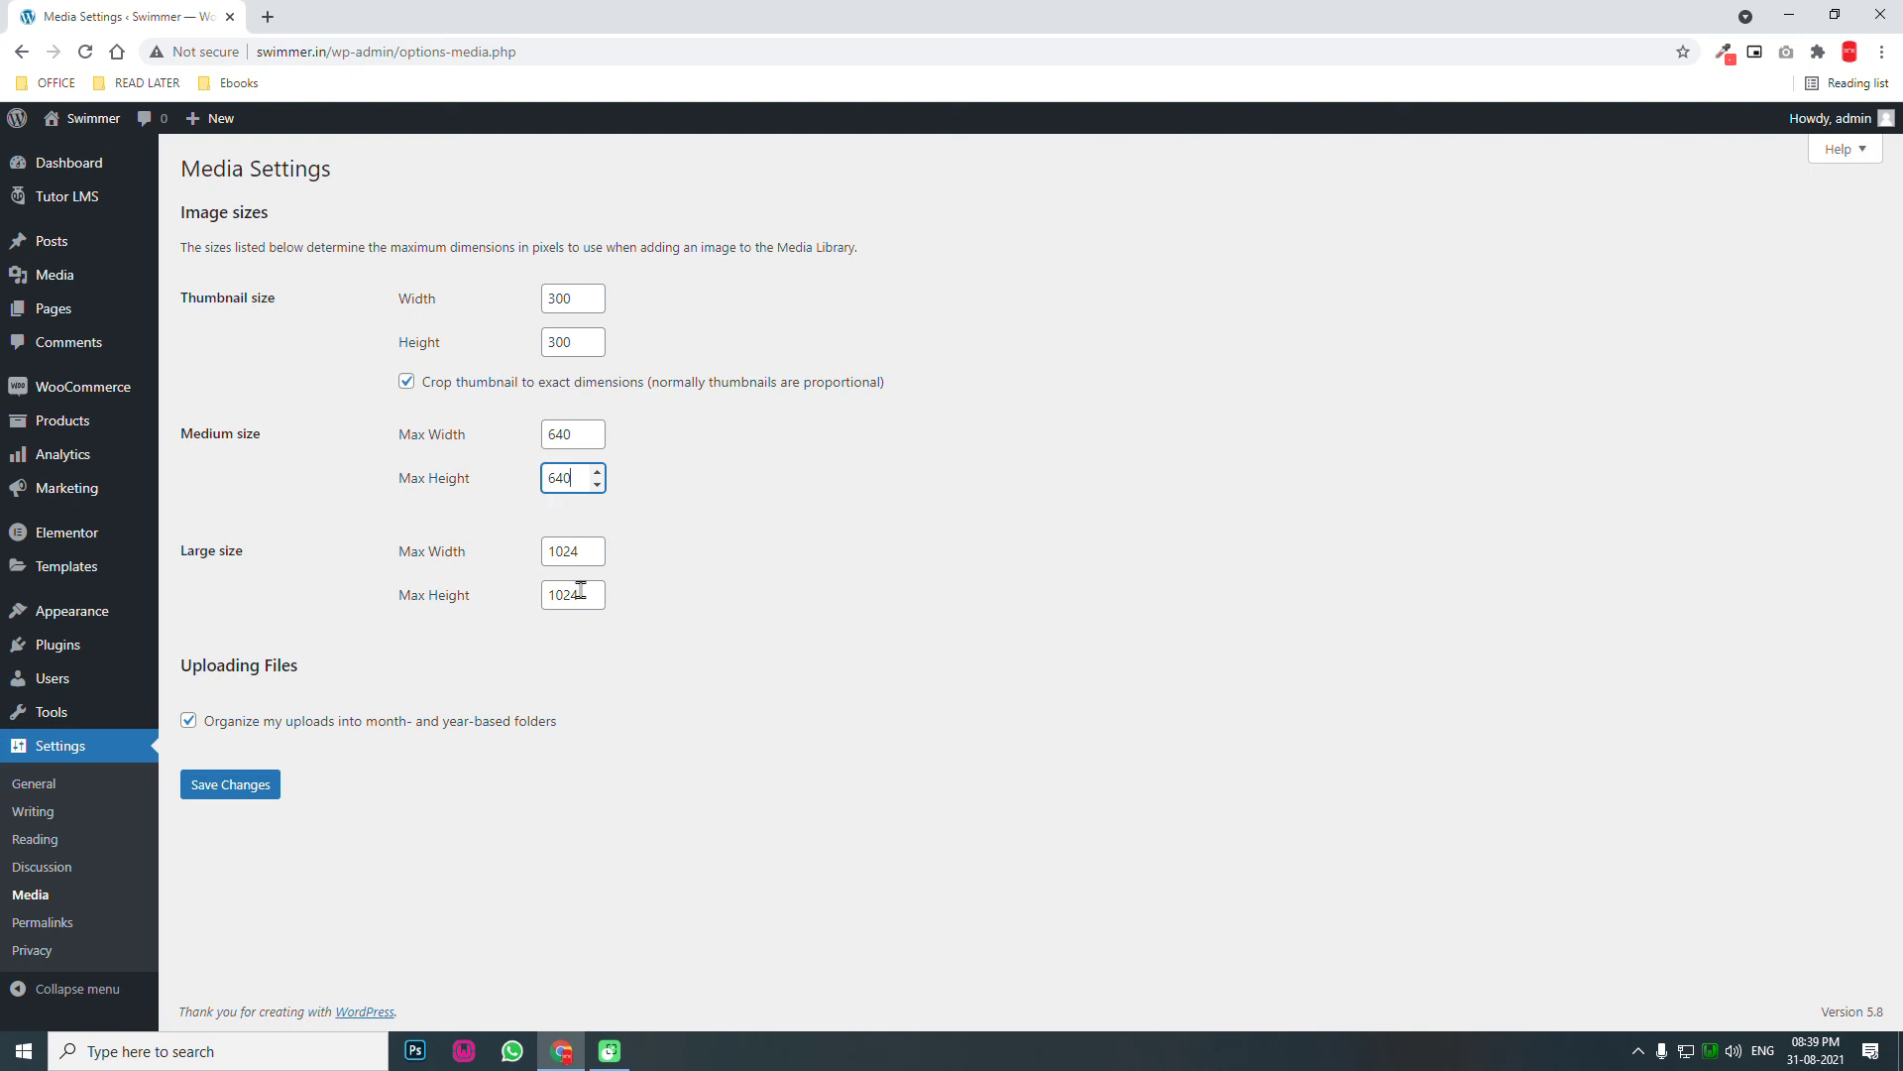
click(241, 794)
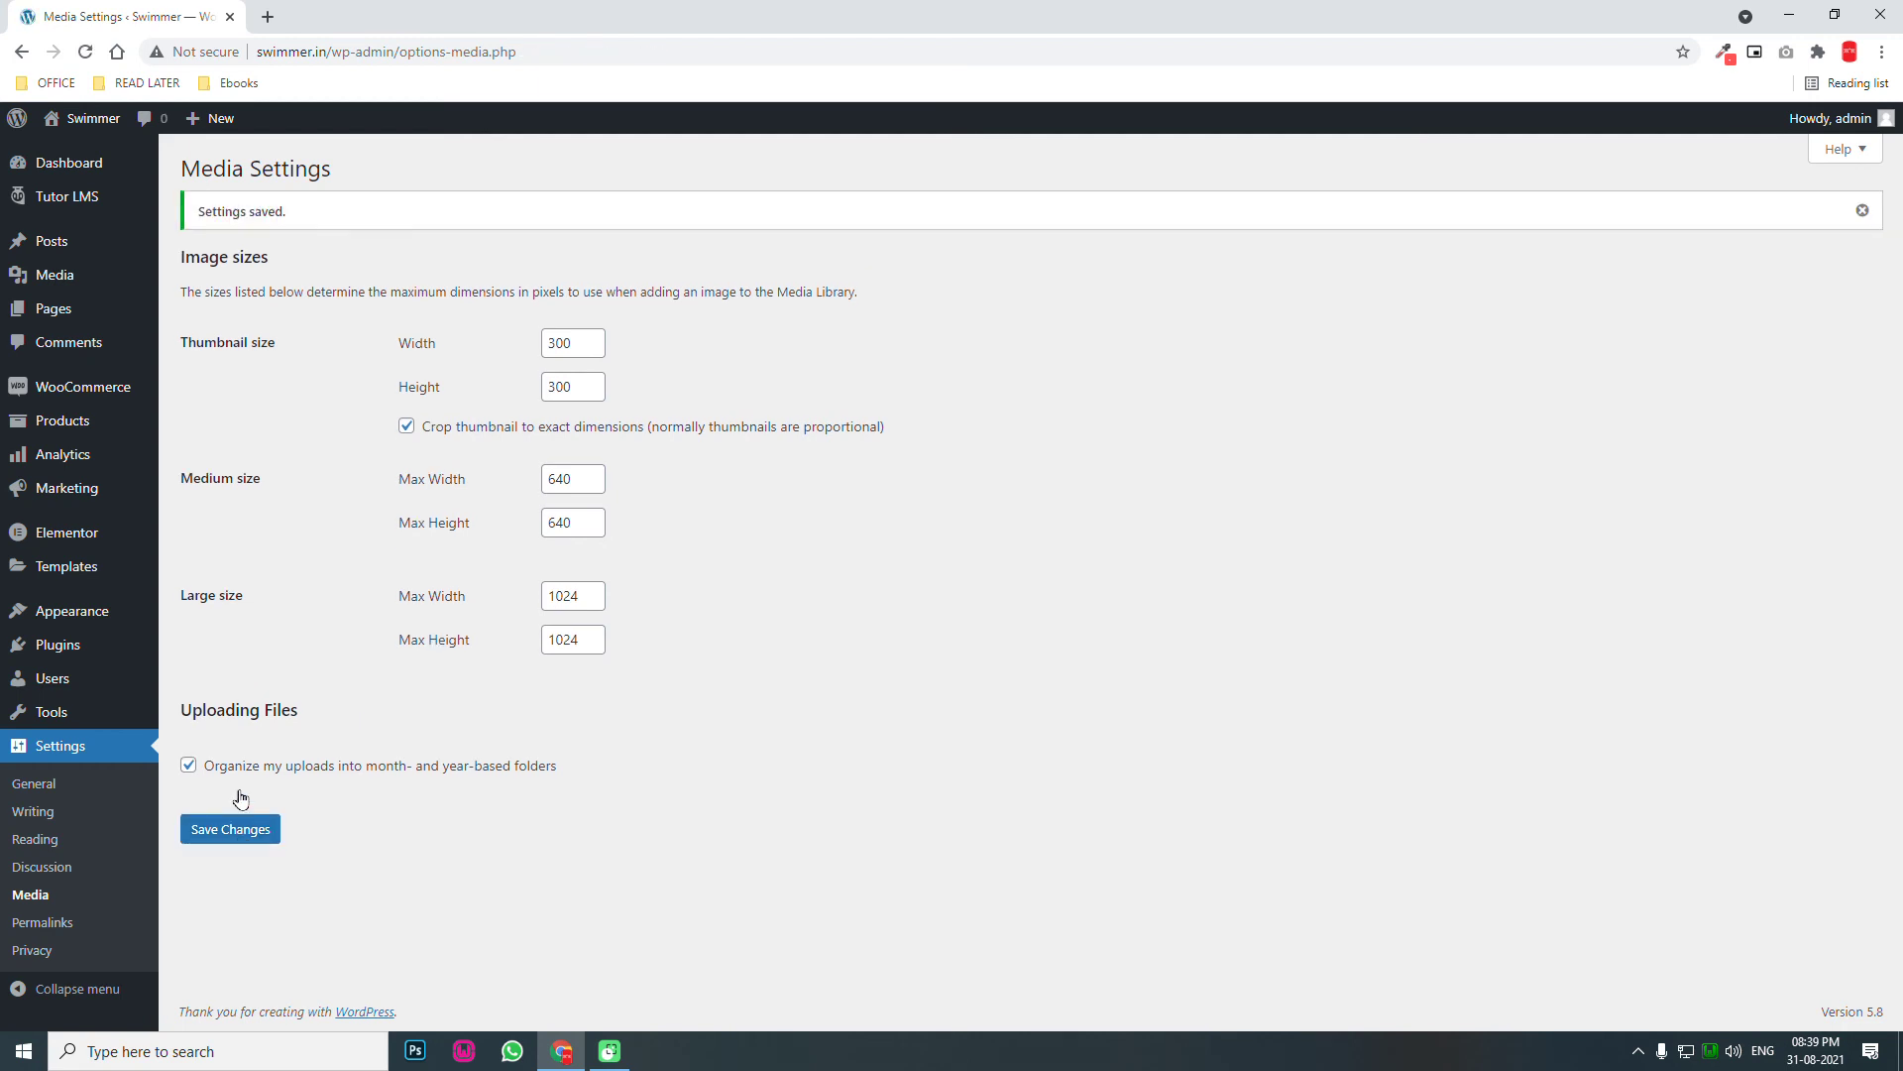
In the reading settings, use a static page with Home as homepage and Blog as posts page, and save.
click(51, 841)
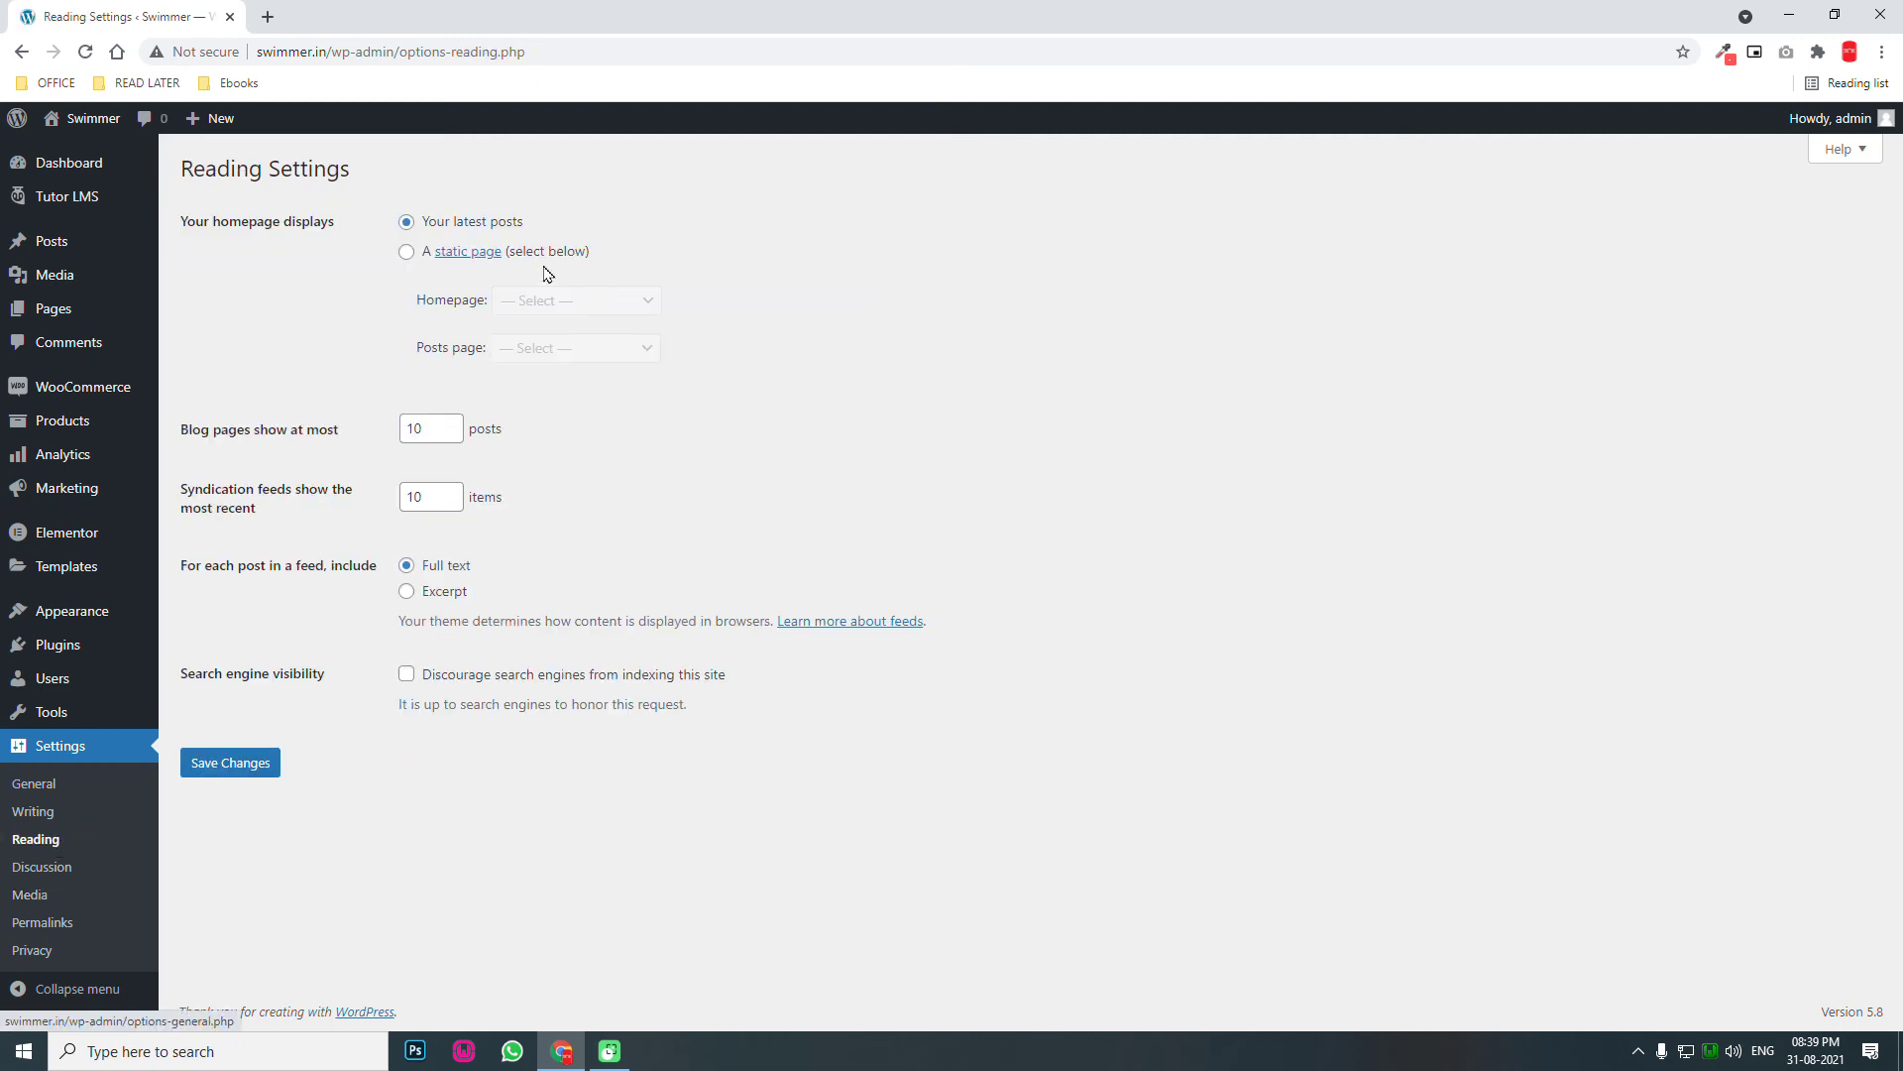
click(406, 252)
click(565, 304)
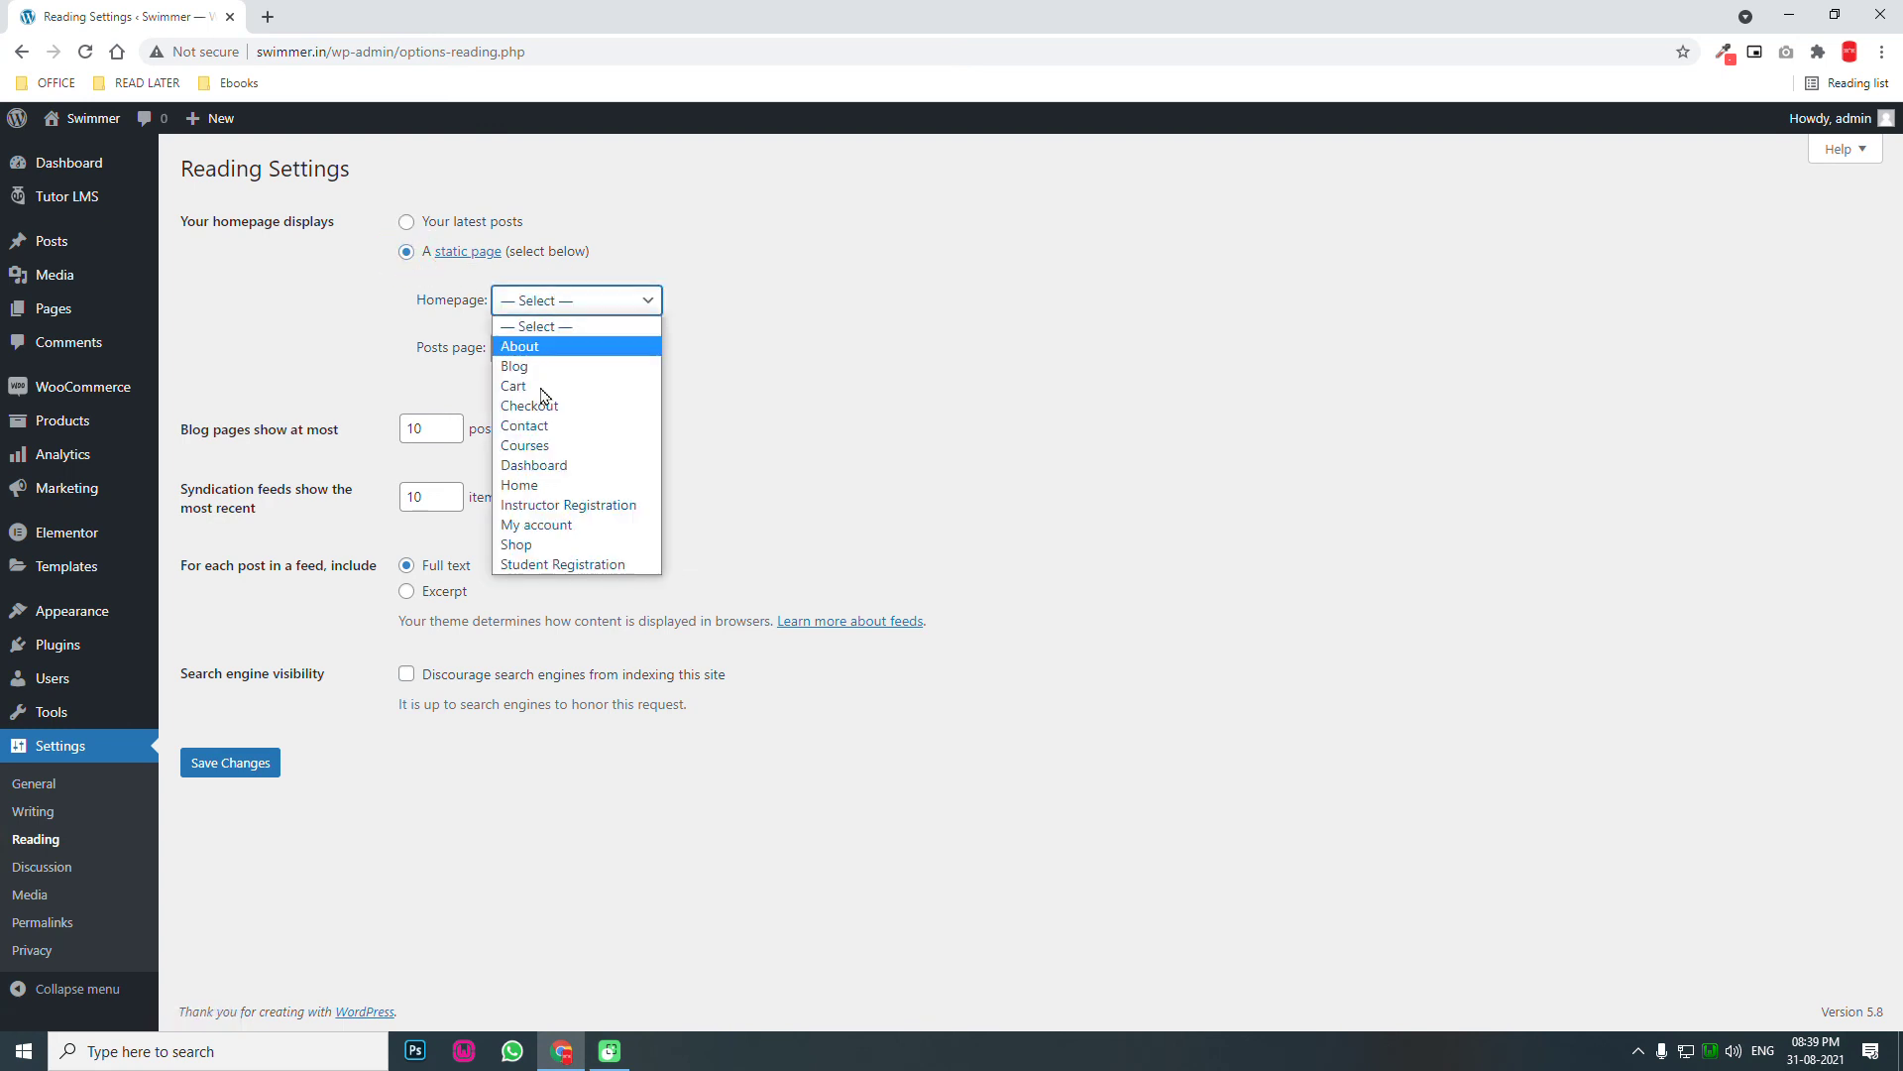
click(535, 484)
click(543, 353)
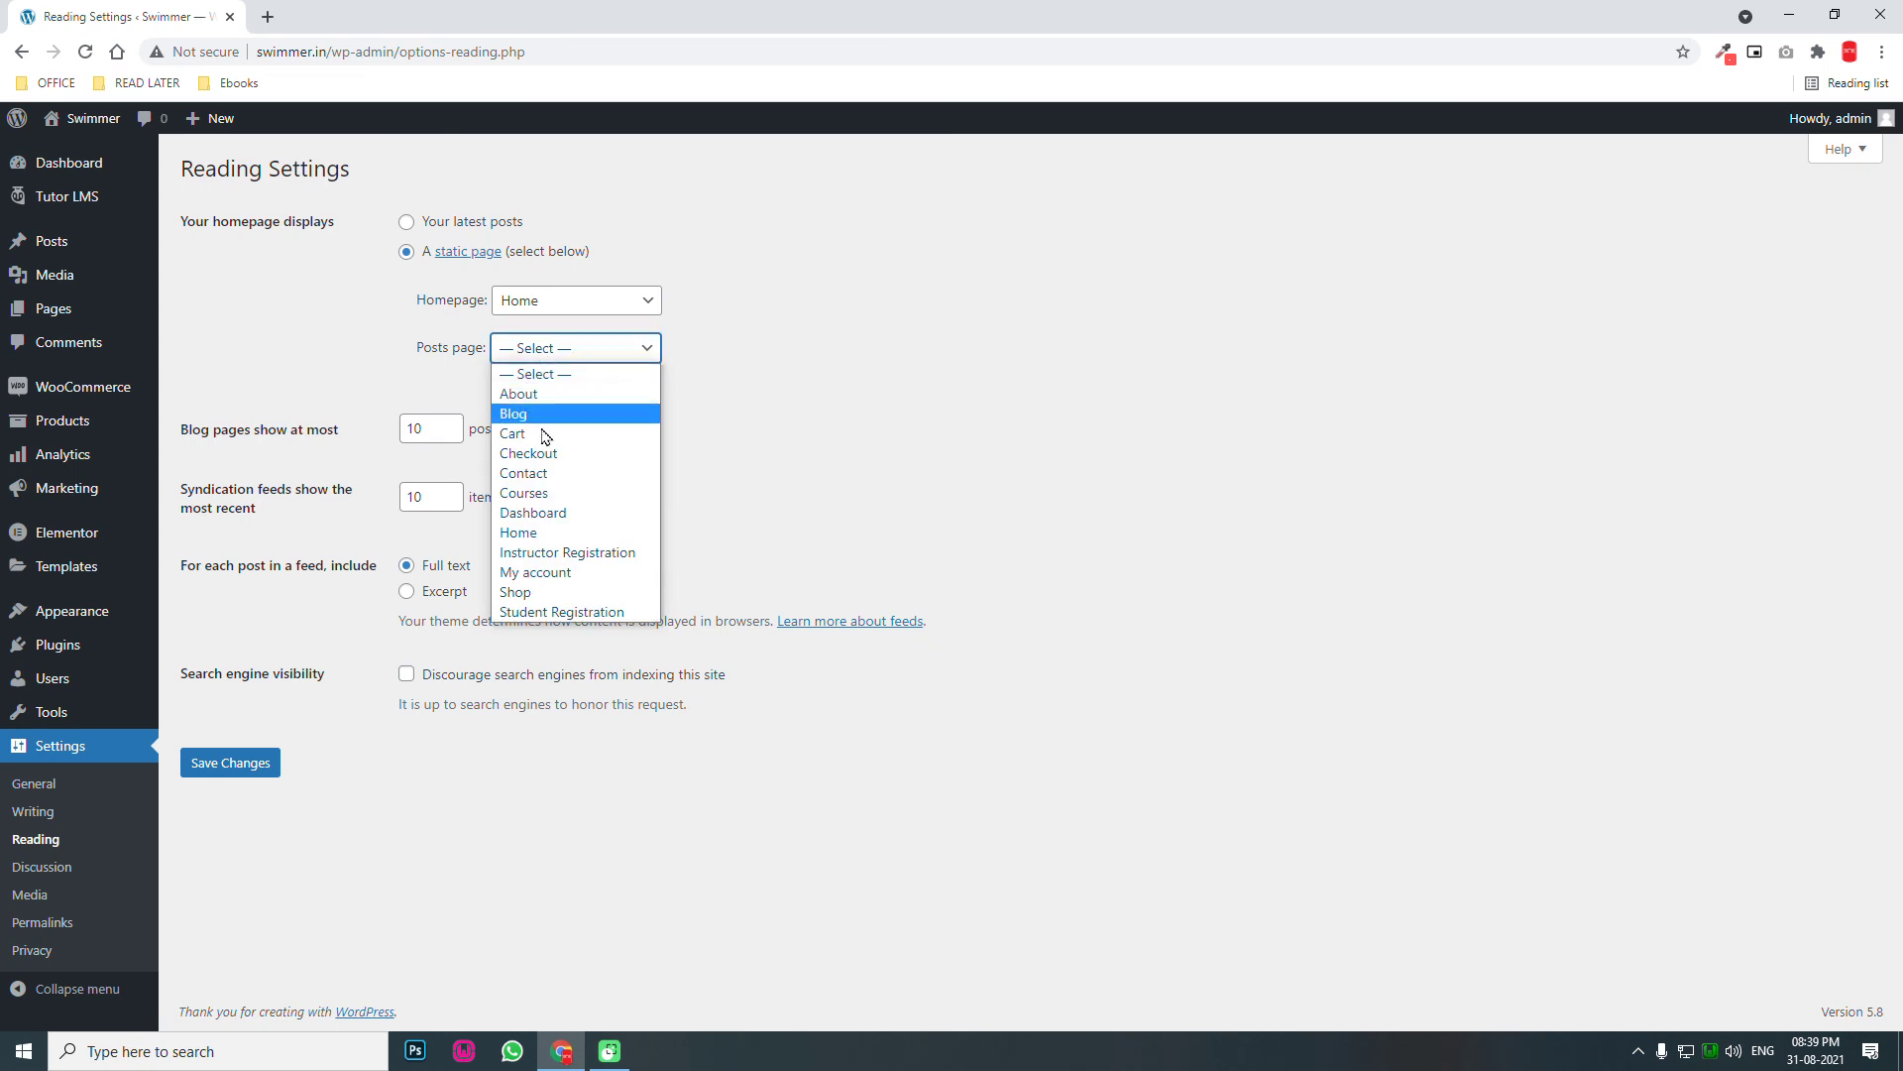
click(547, 415)
click(275, 778)
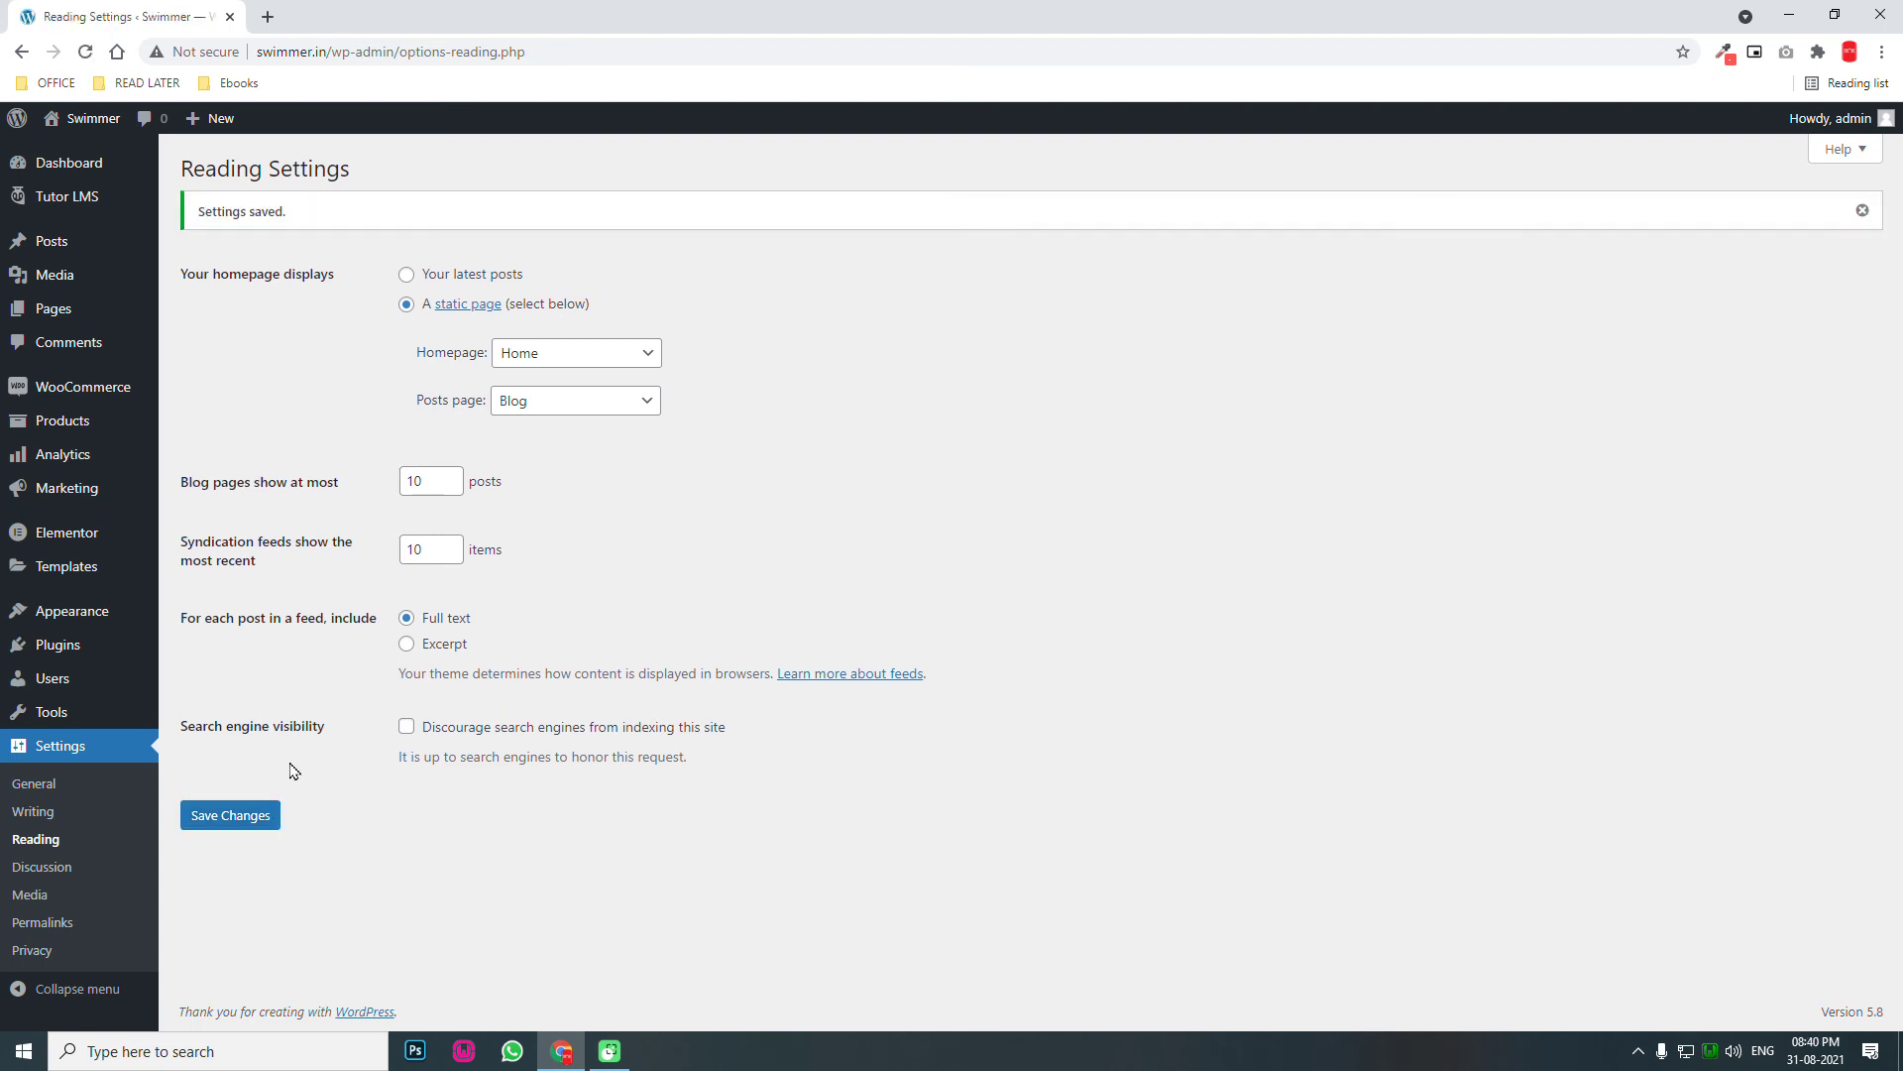
In the general settings, replace the site tagline with "#1 Swimming Training Course in the World".
click(43, 790)
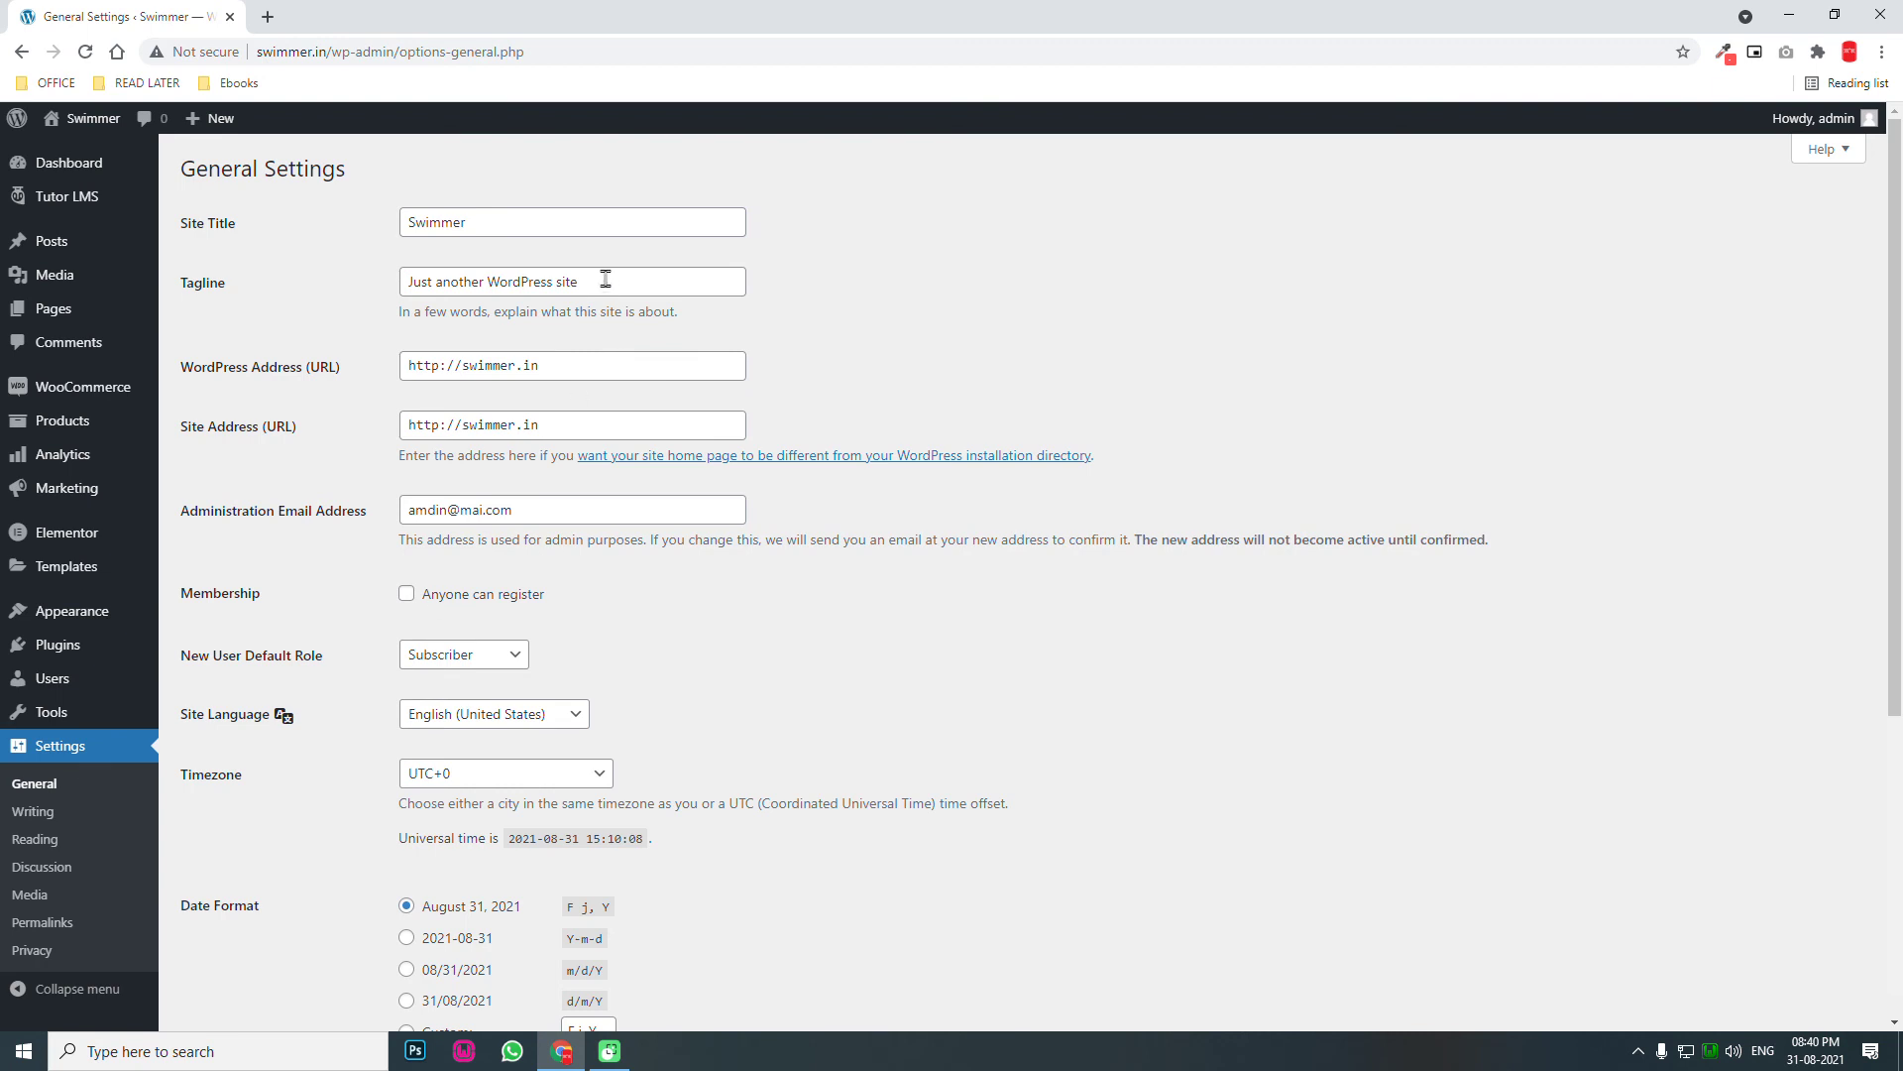
drag(603, 281, 377, 303)
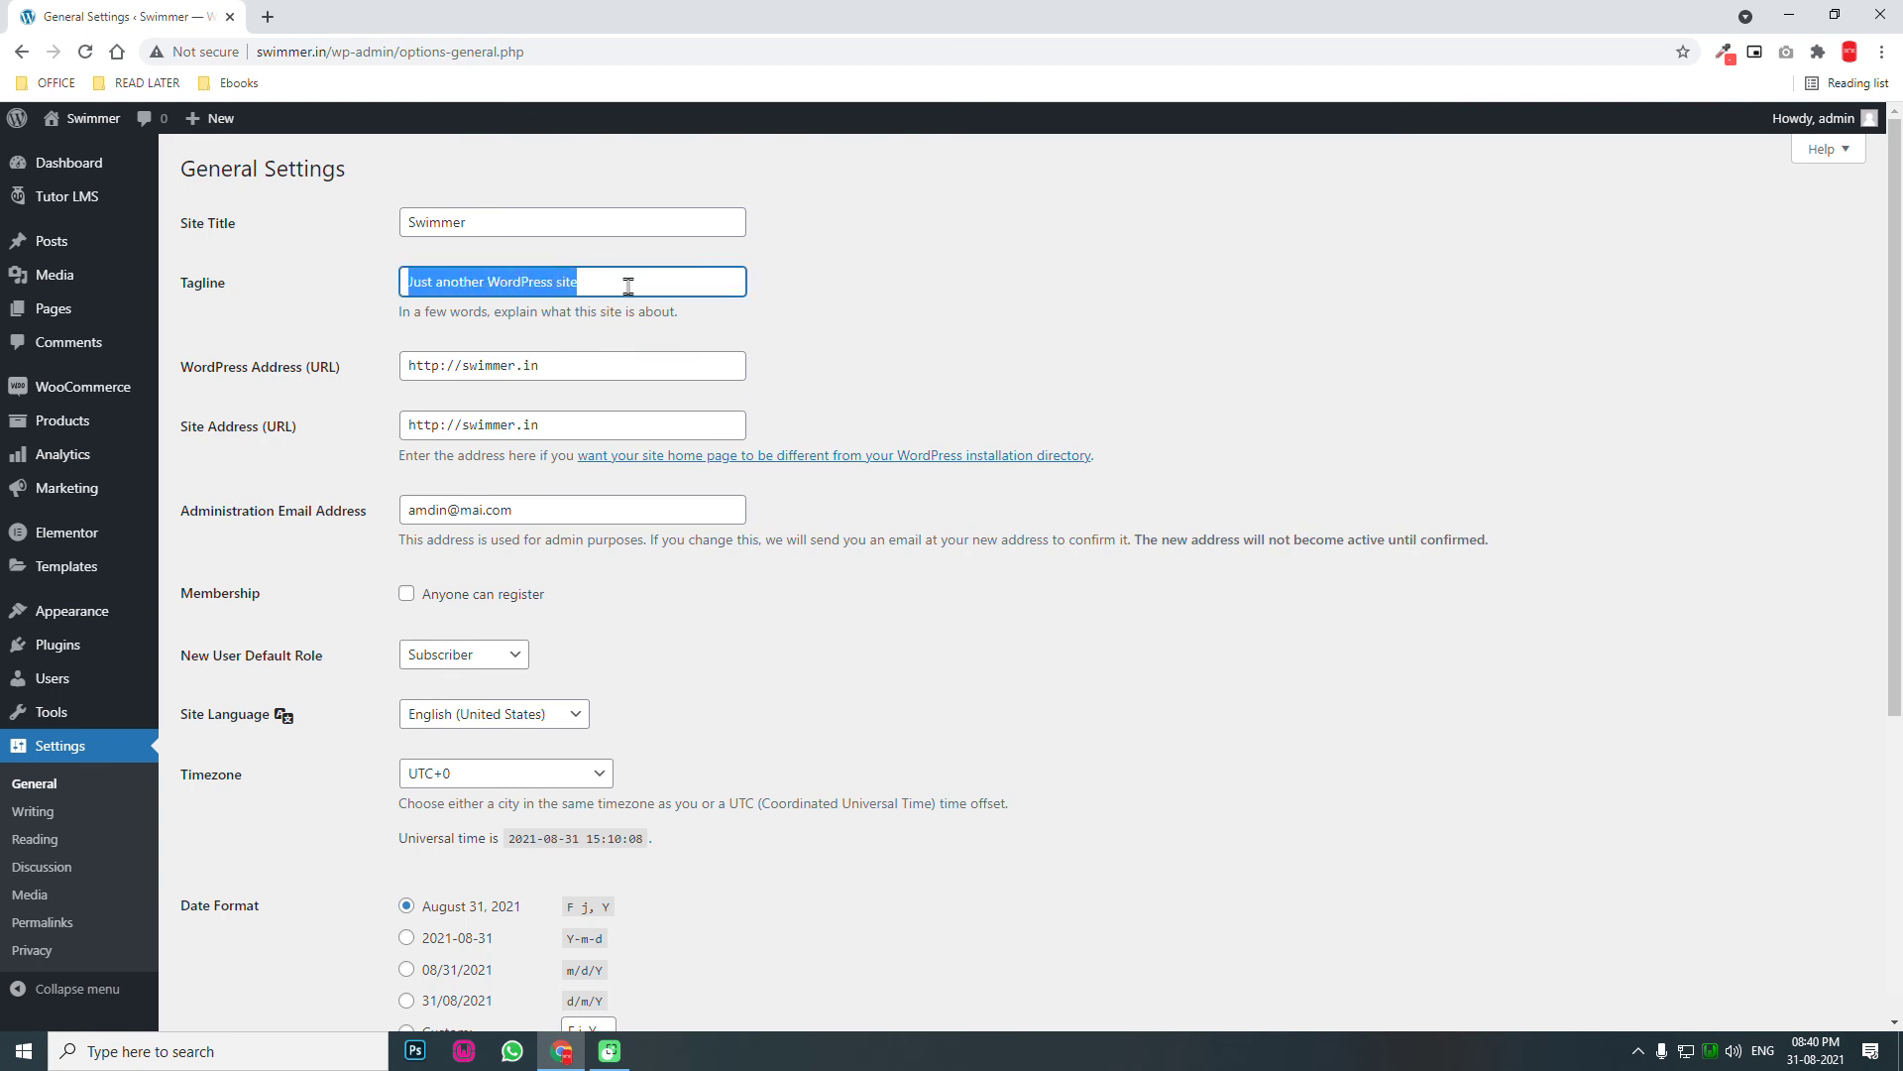
text(£1)
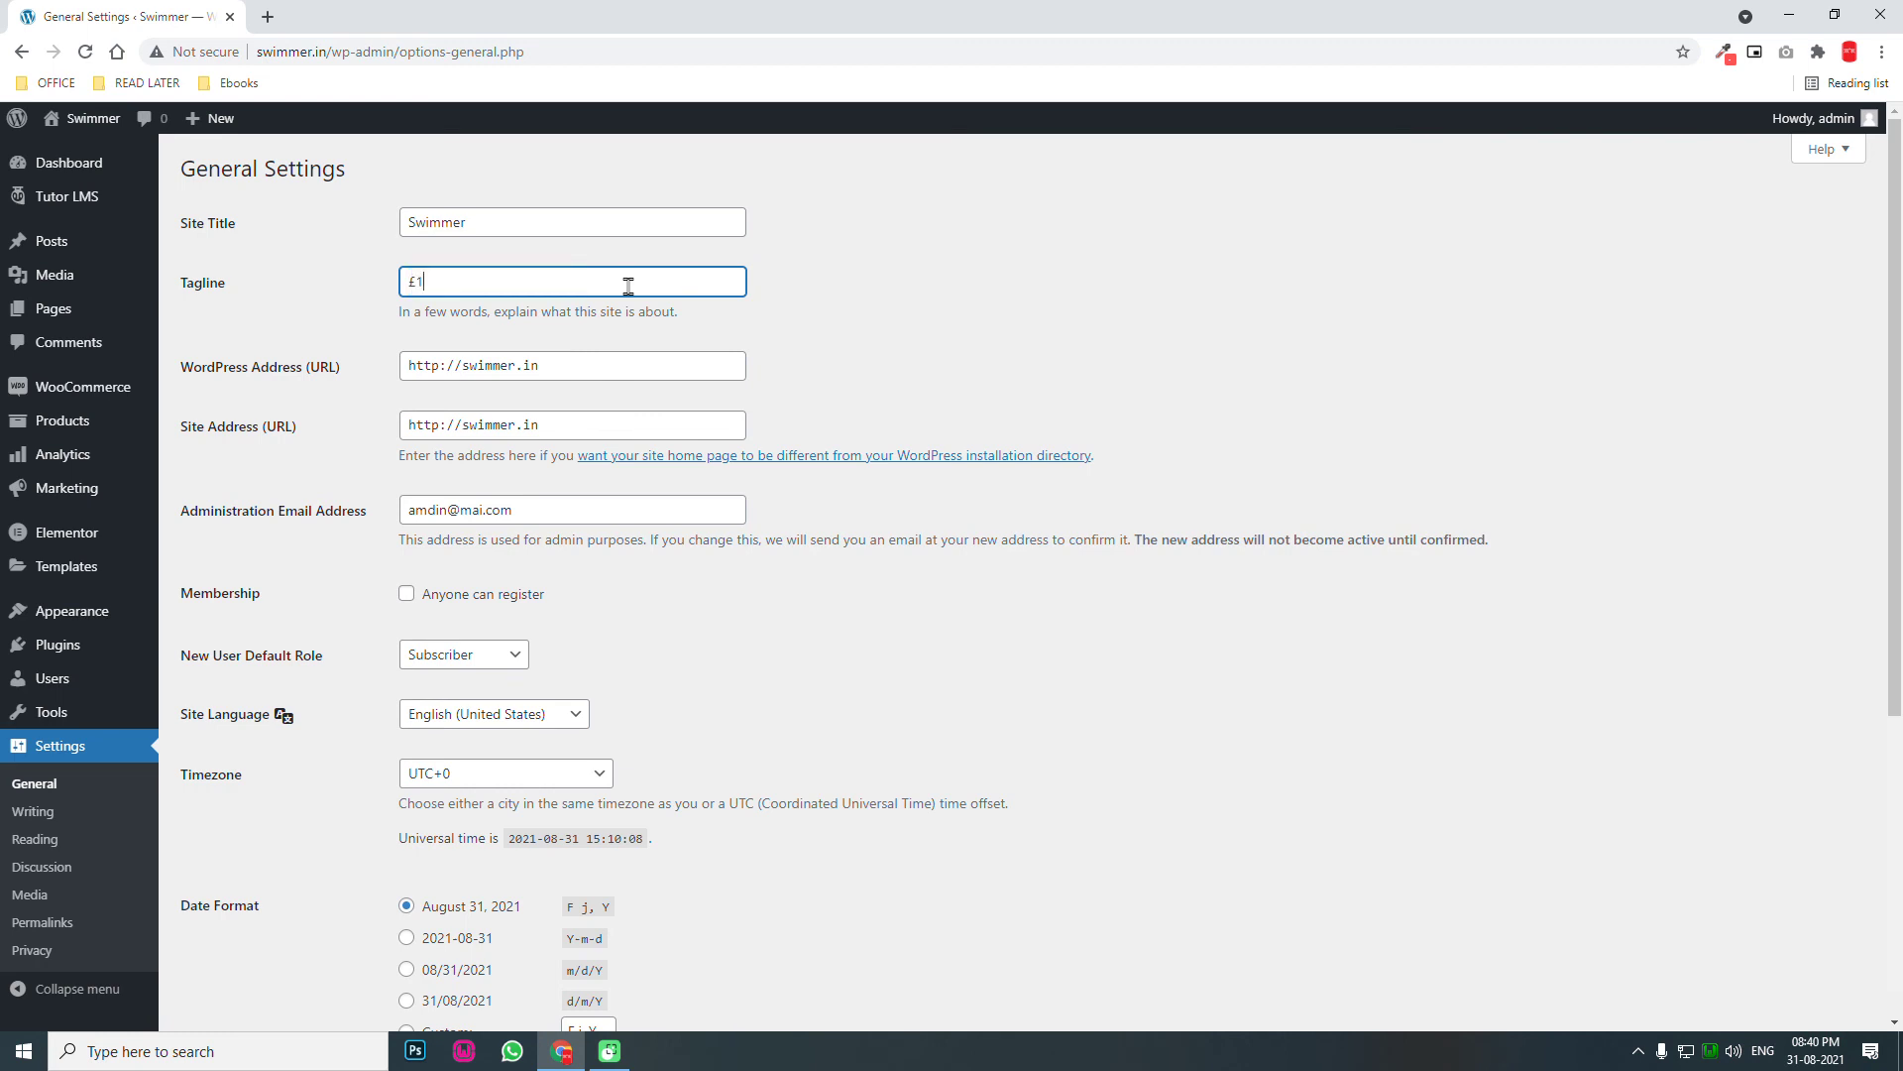
key(BackSpace)
text(#)
text(1 )
text(T)
text(Swimming)
text( Training)
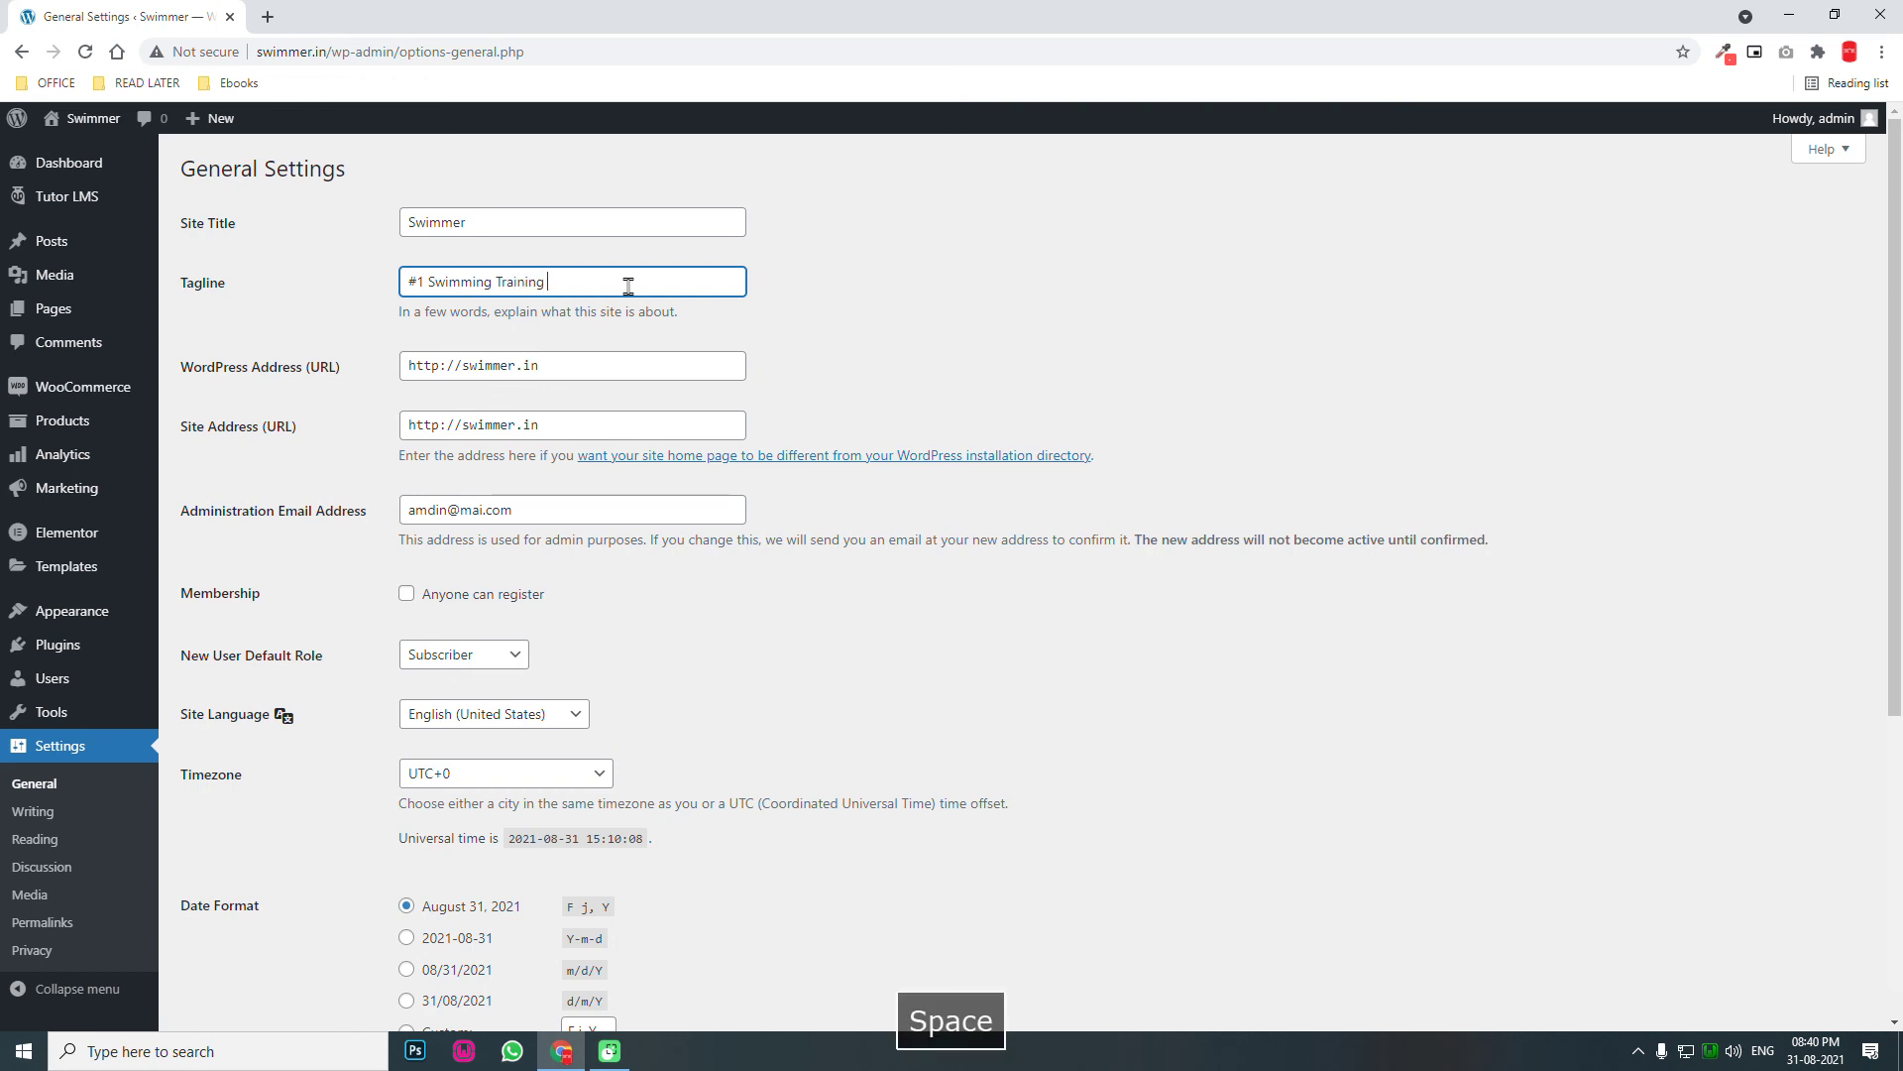
text( Course)
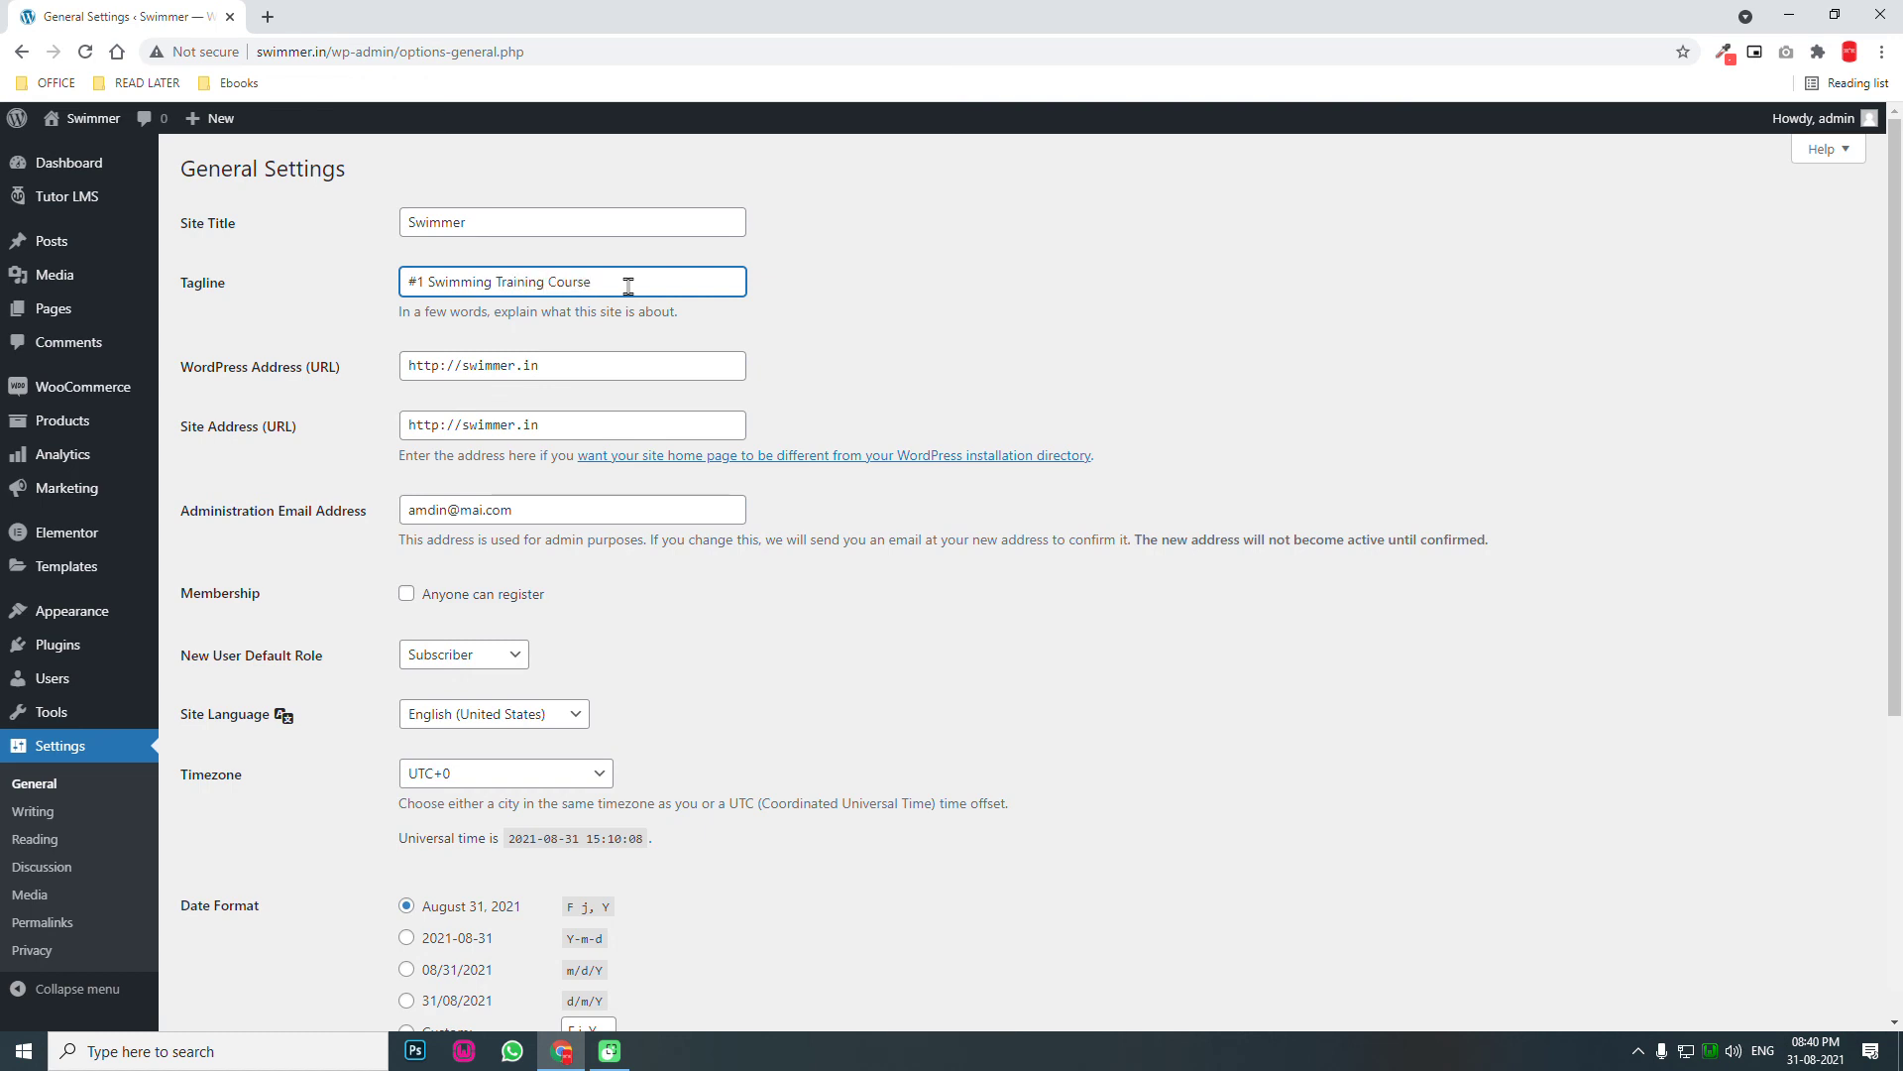
text( in the Wo)
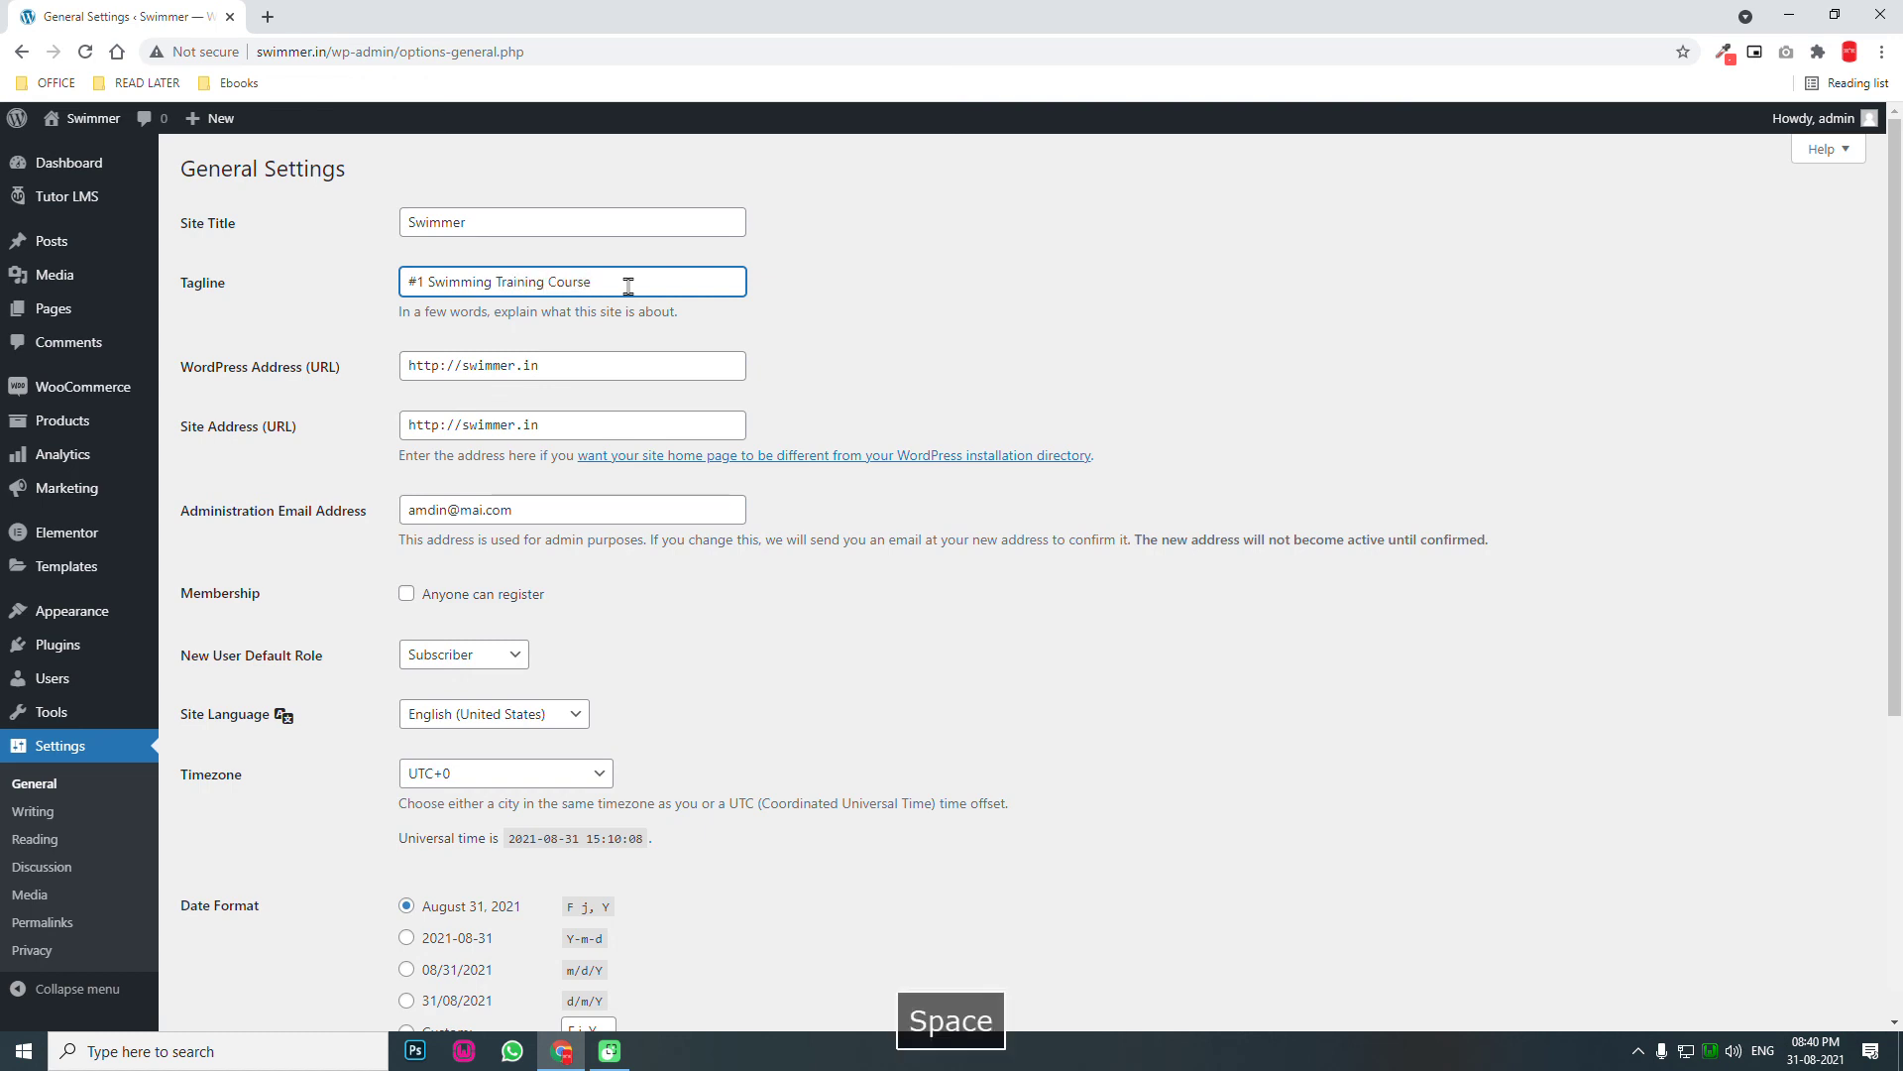
text(rld)
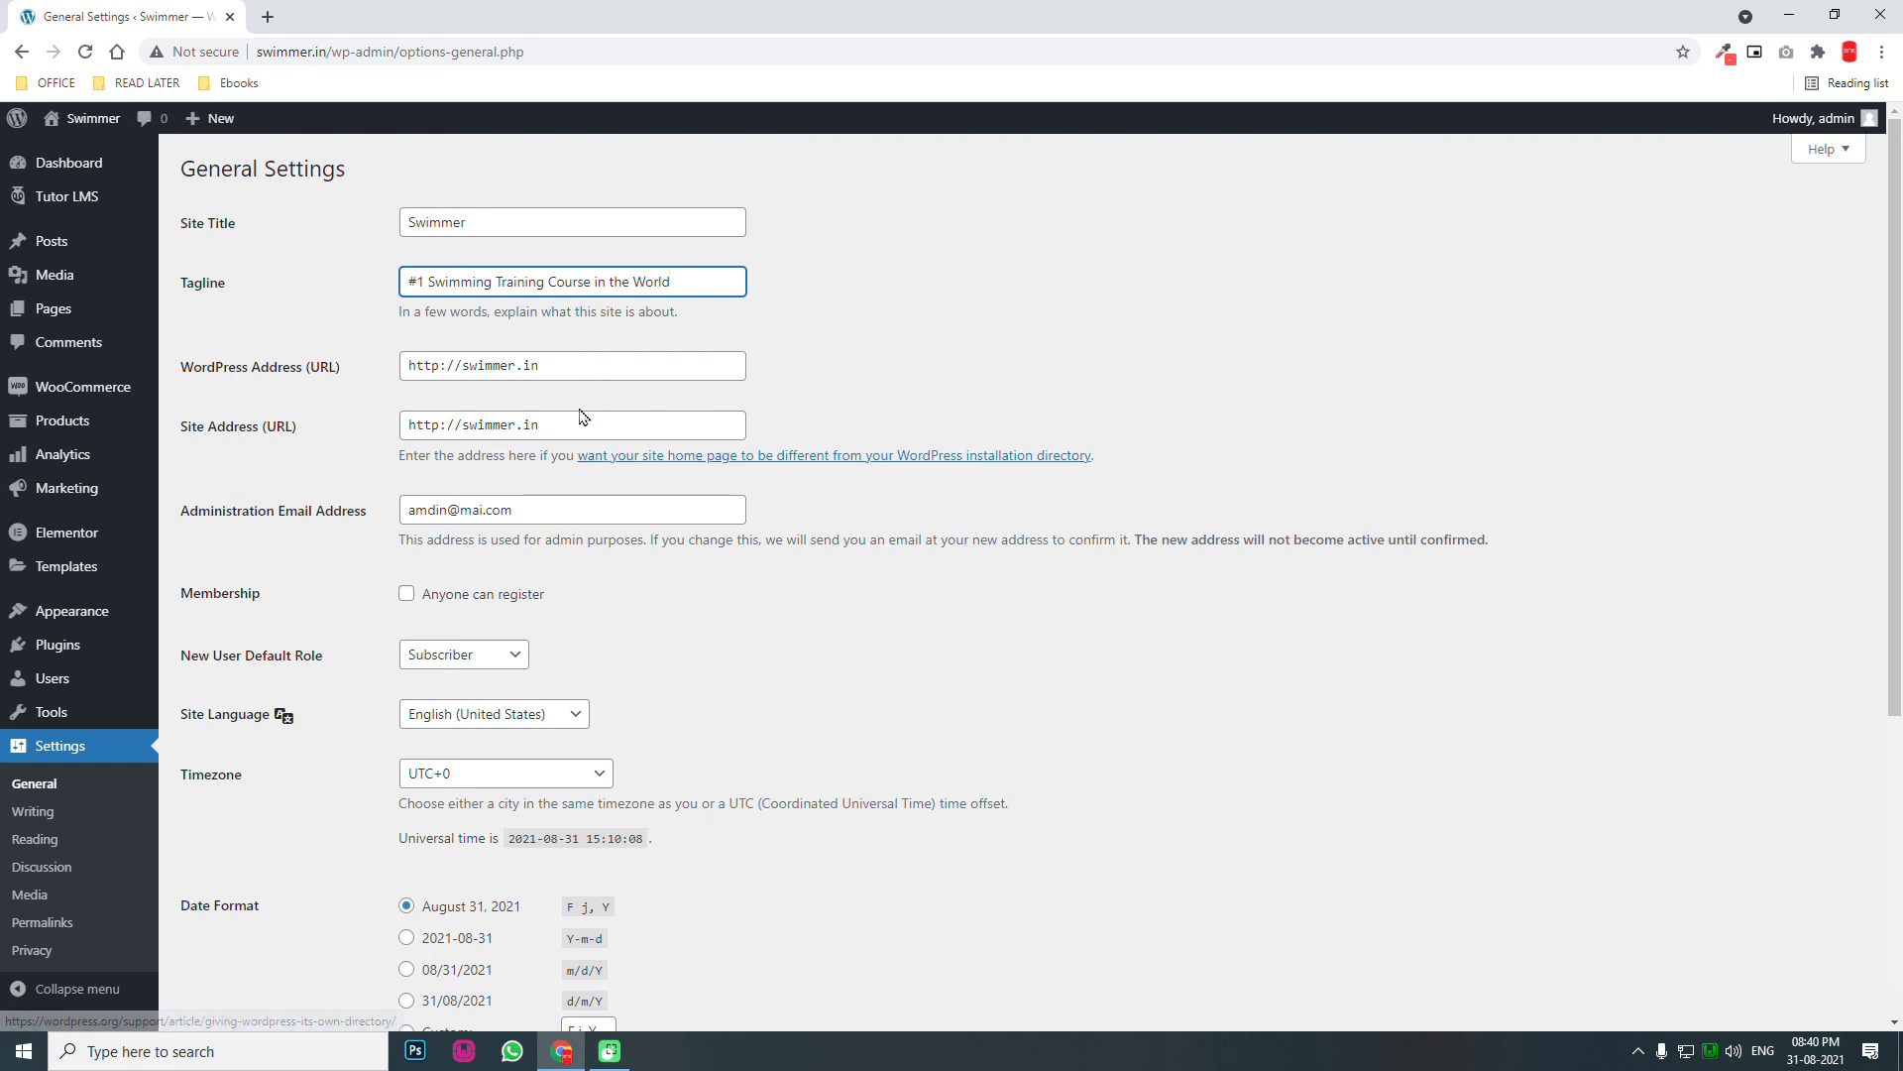
Set the new user default role to Customer, allow anyone to register, and save the general settings.
scroll(595, 406, down, 1)
scroll(595, 406, down, 1)
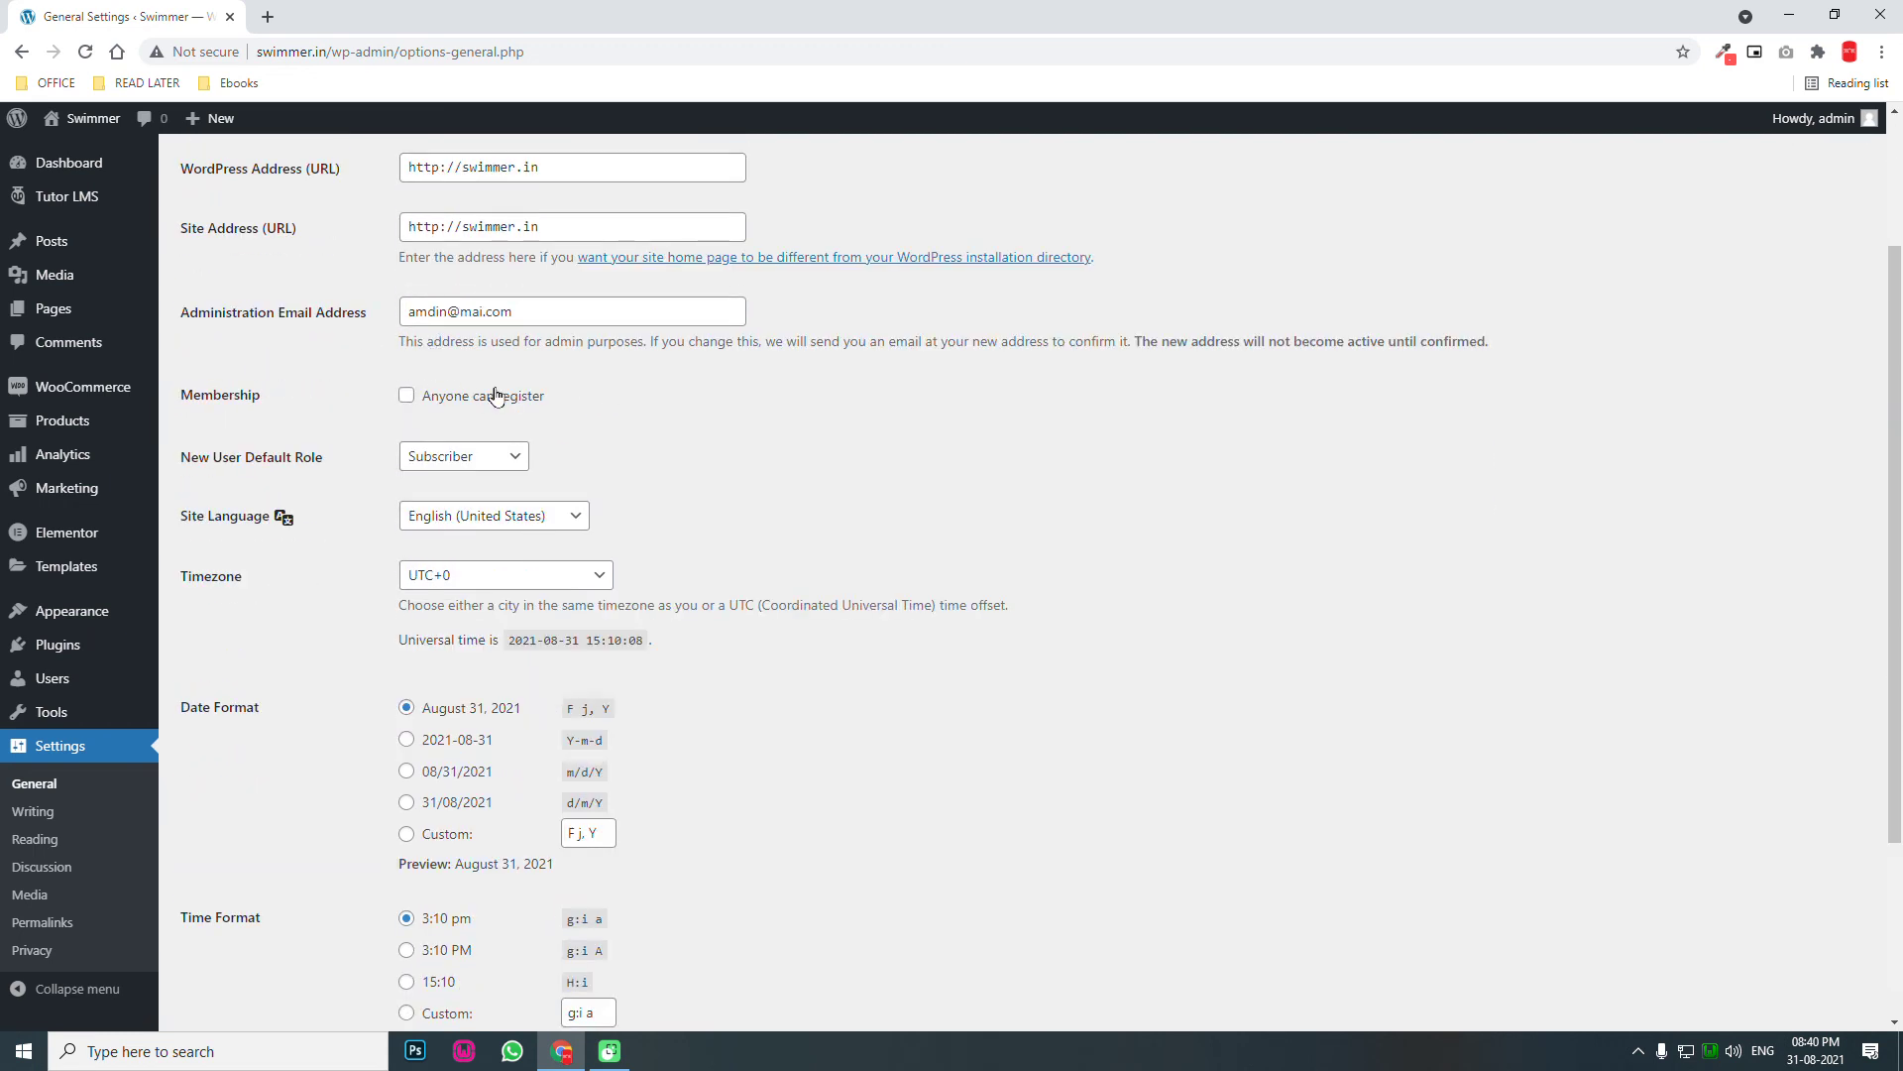
click(464, 458)
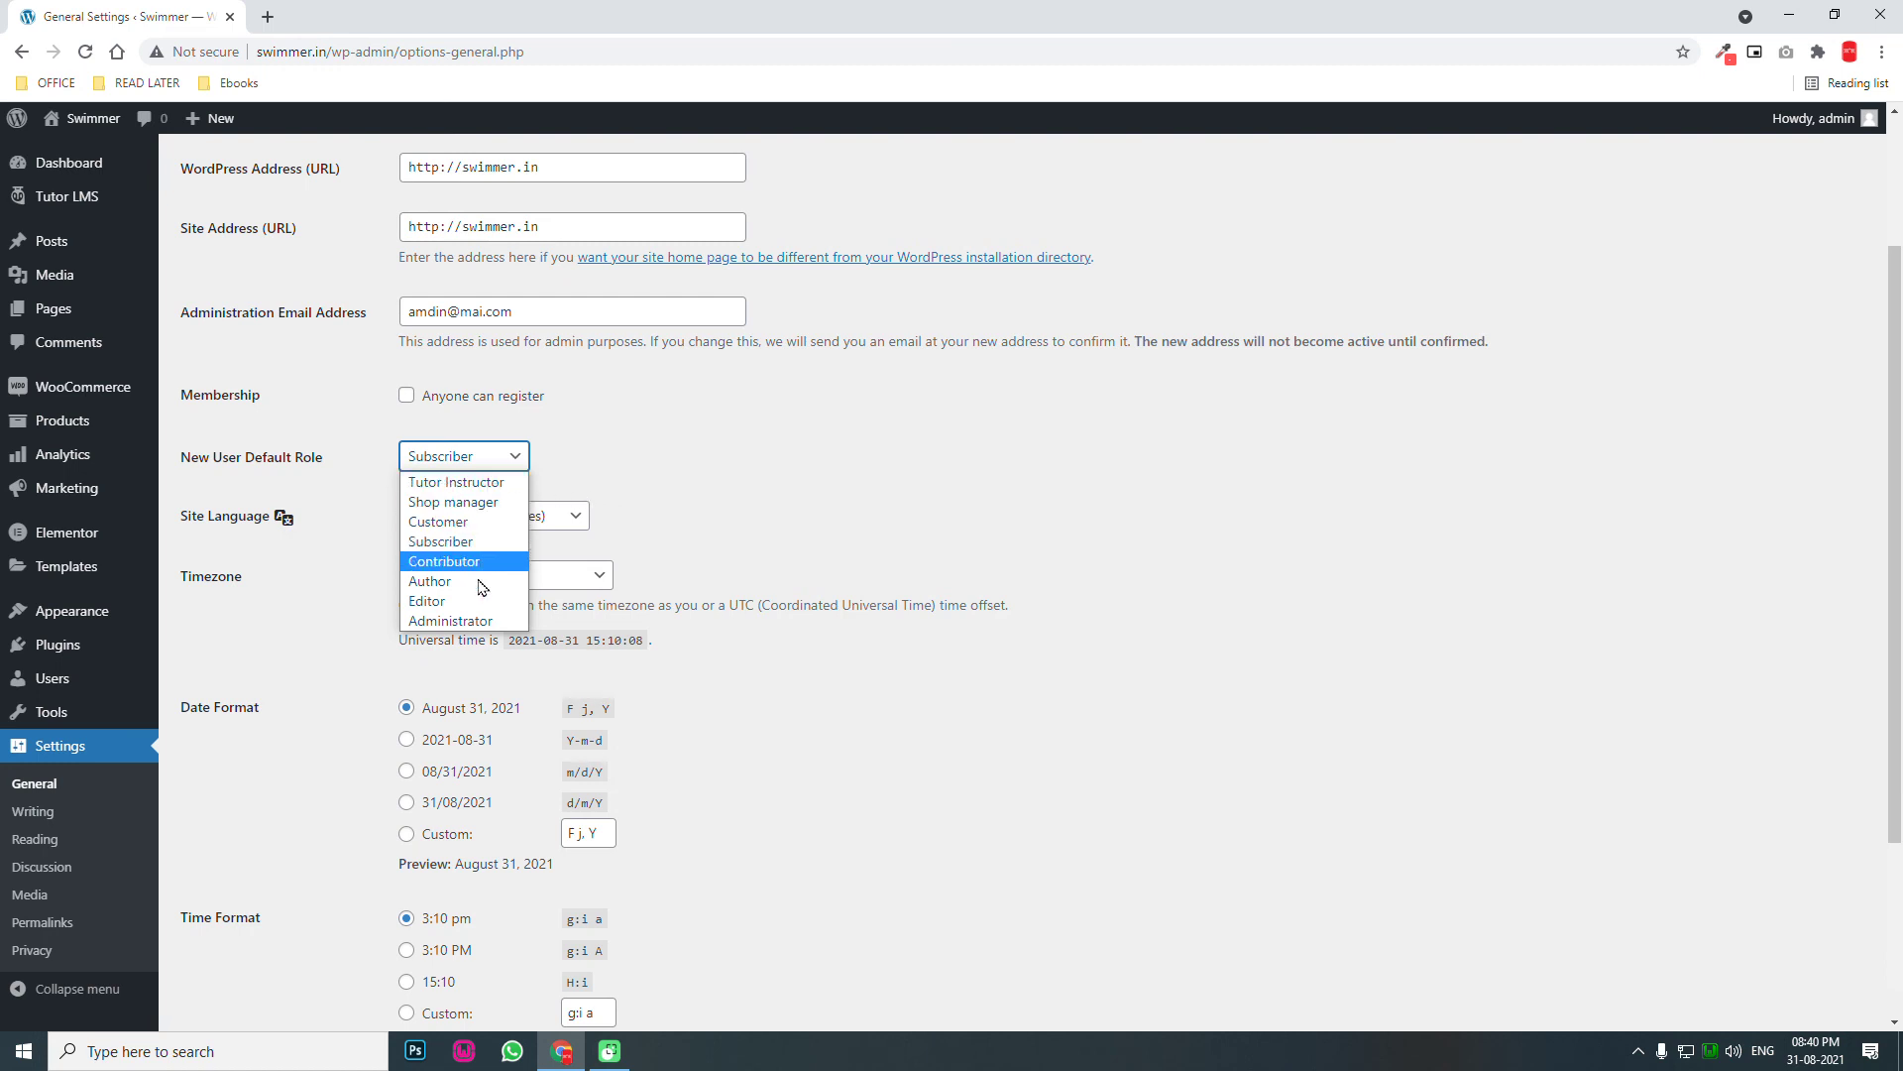
click(485, 525)
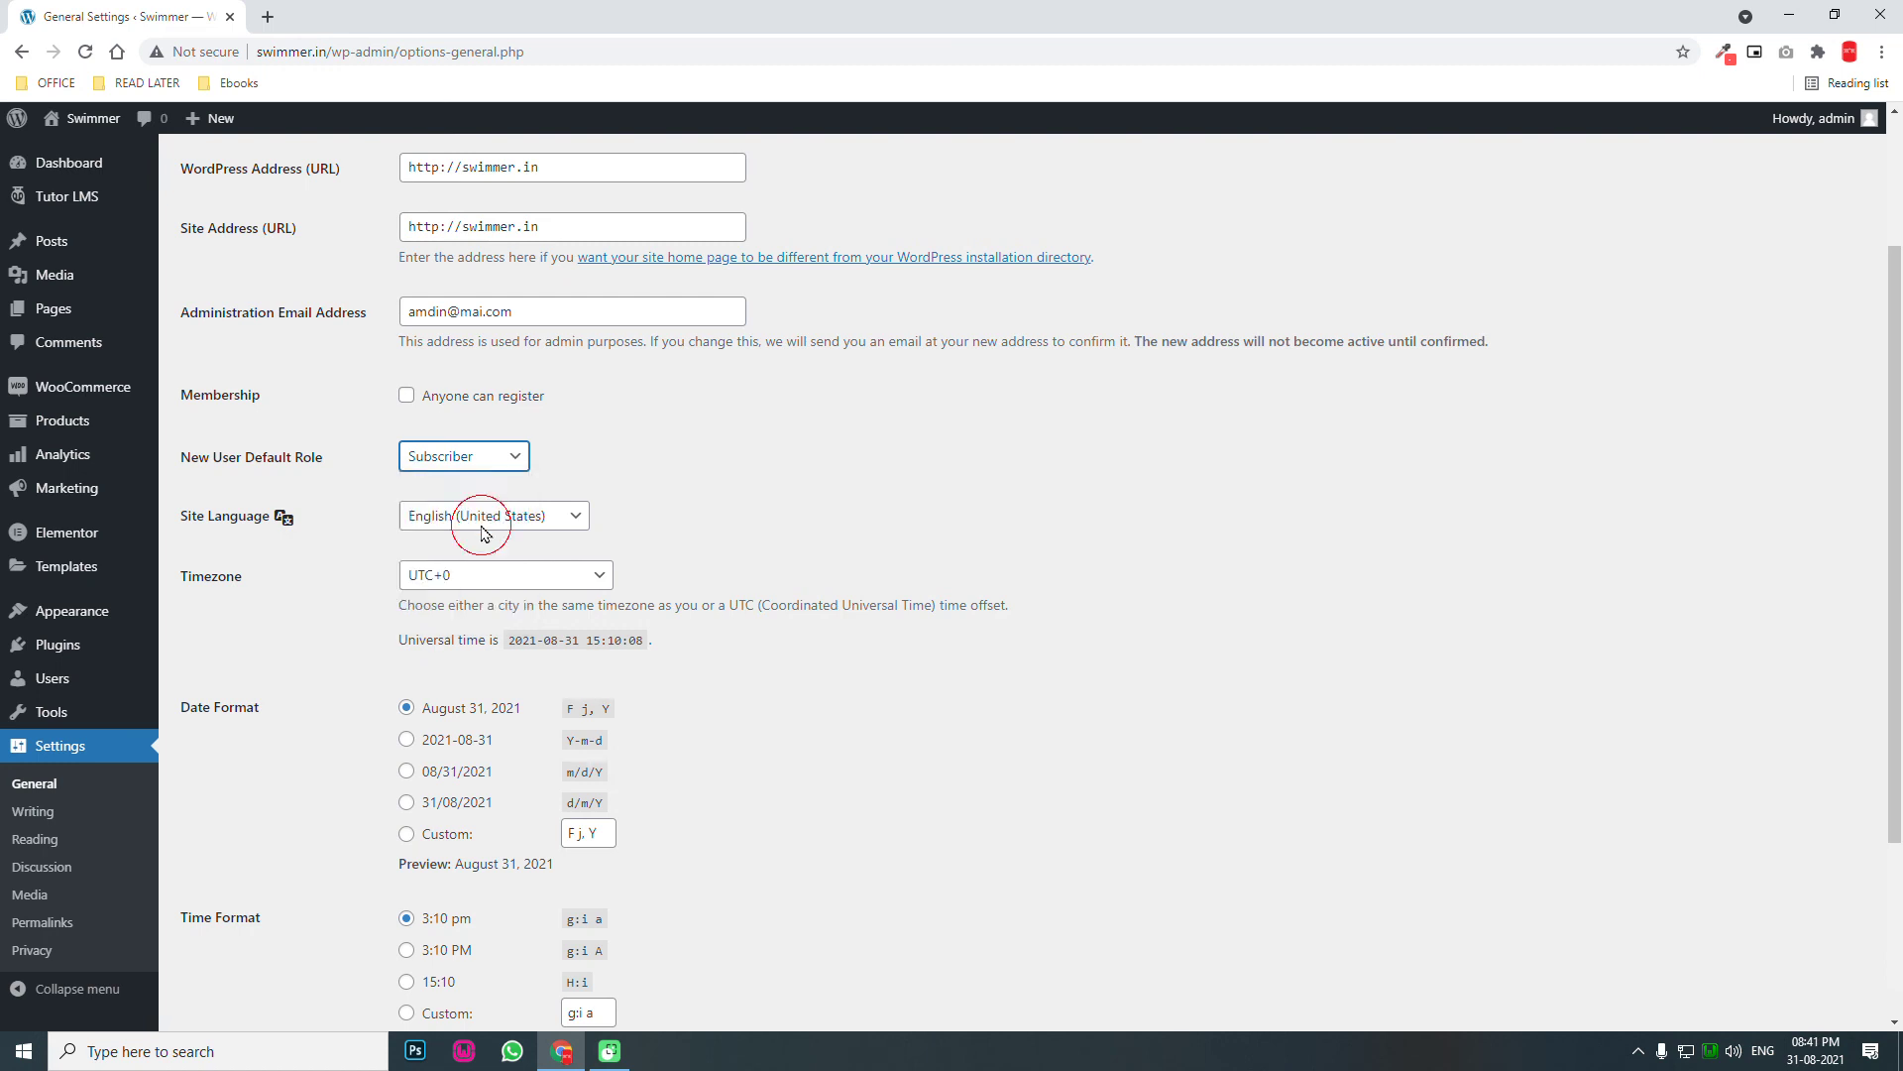
click(461, 400)
scroll(654, 446, down, 3)
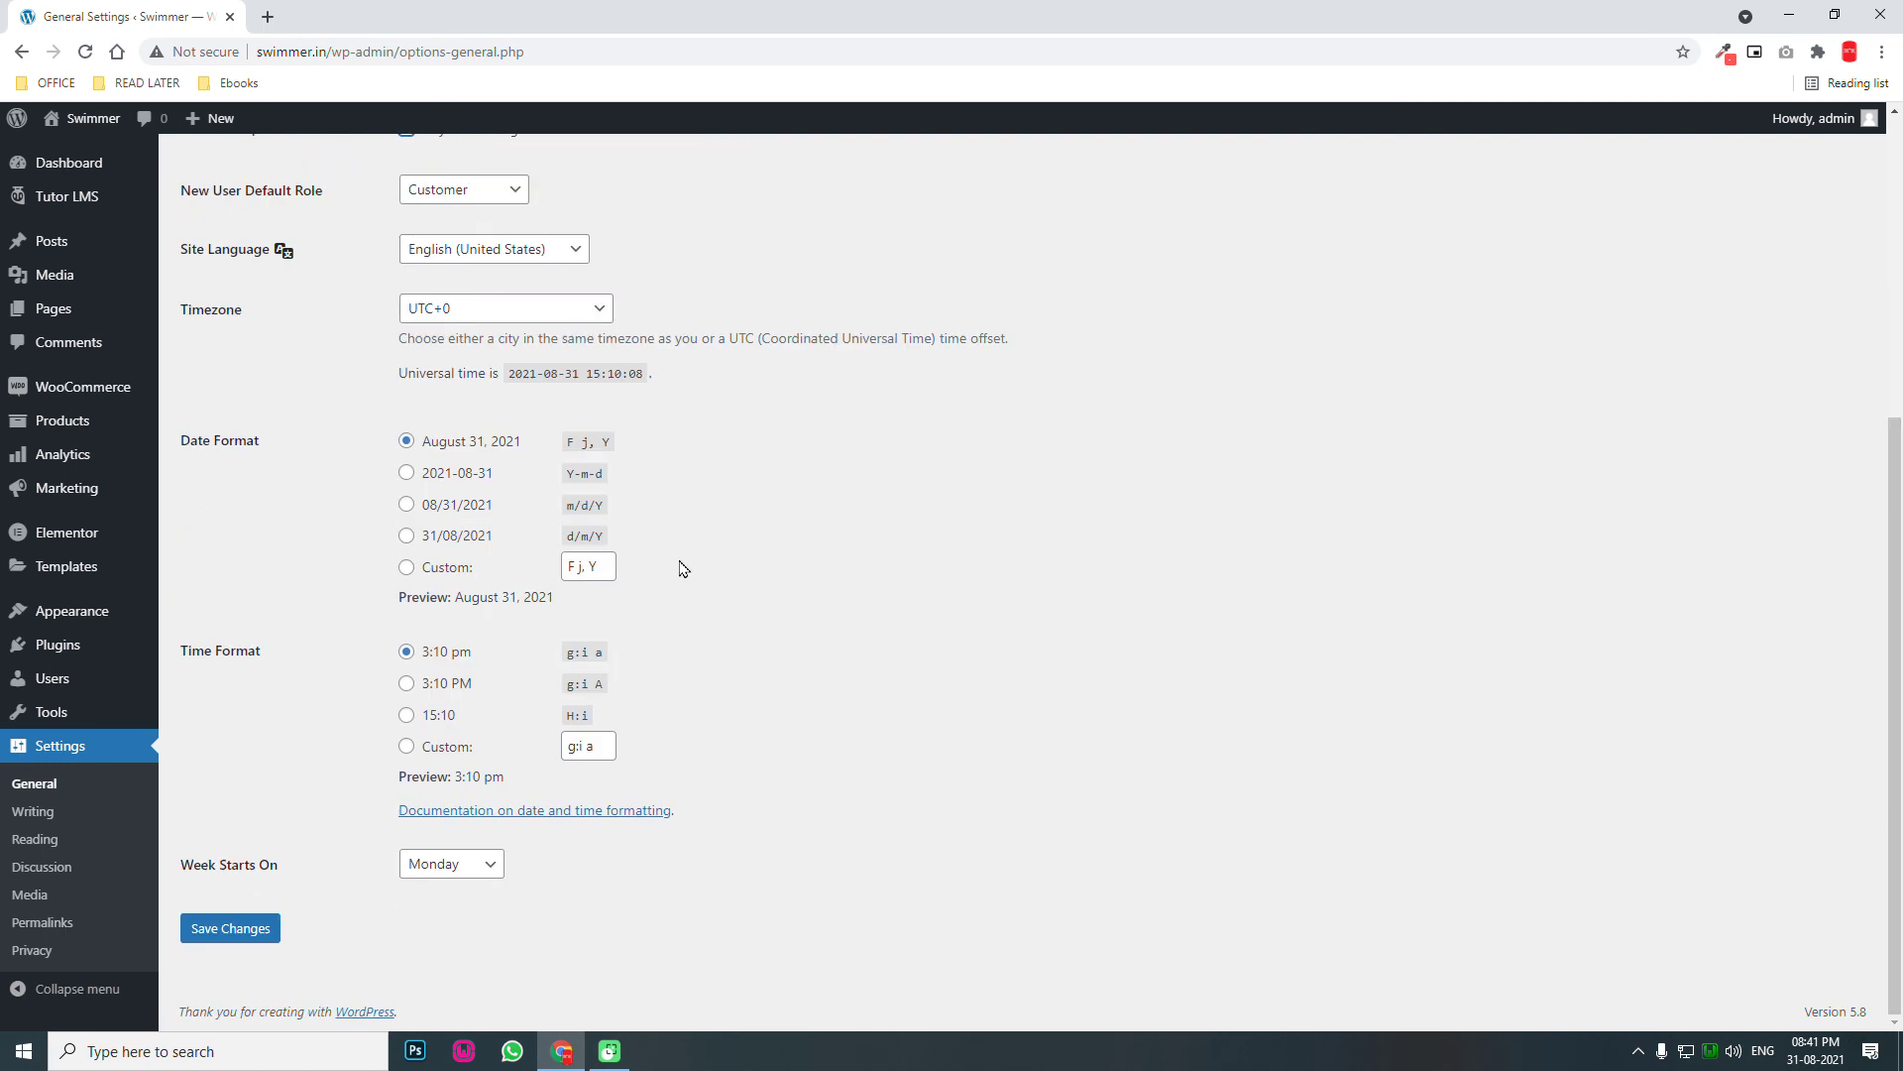
click(234, 930)
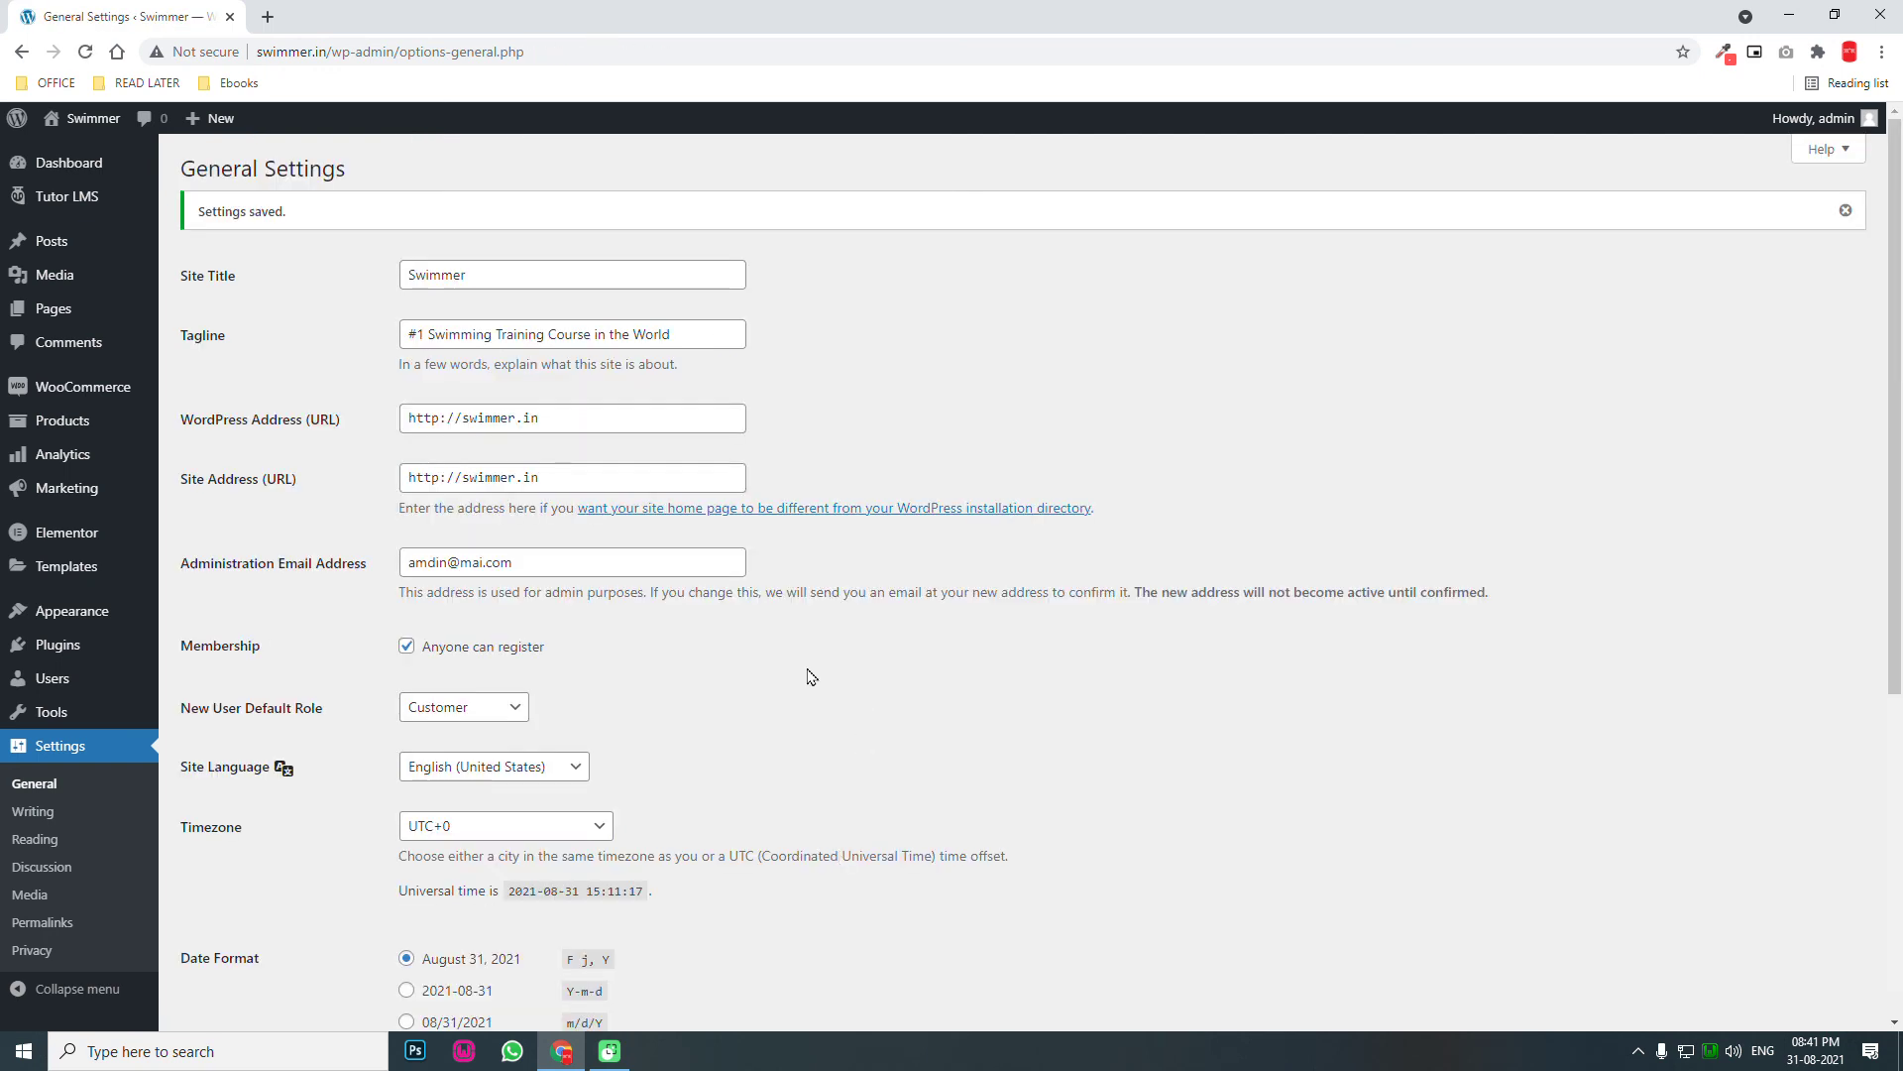
Create a navigation menu named Main Menu with Primary menu chosen as its display location.
mouse_move(54, 614)
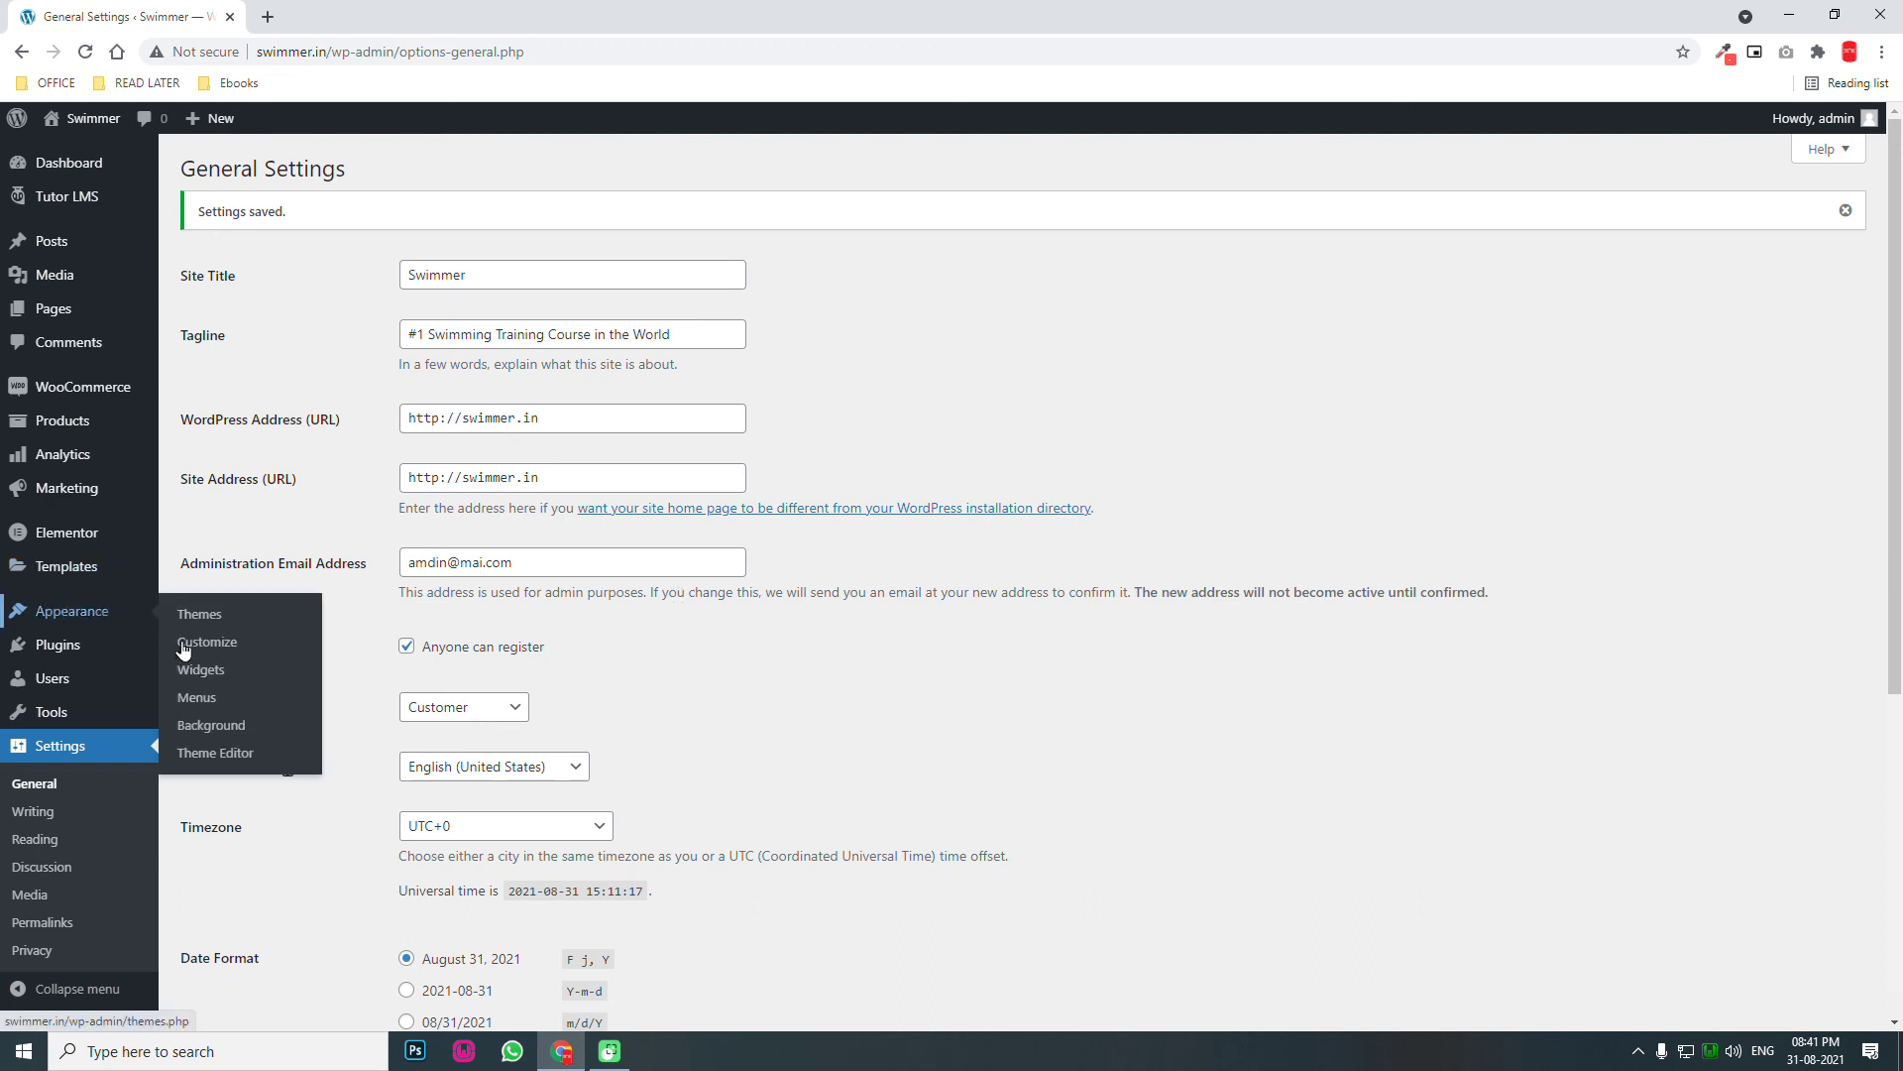
click(199, 700)
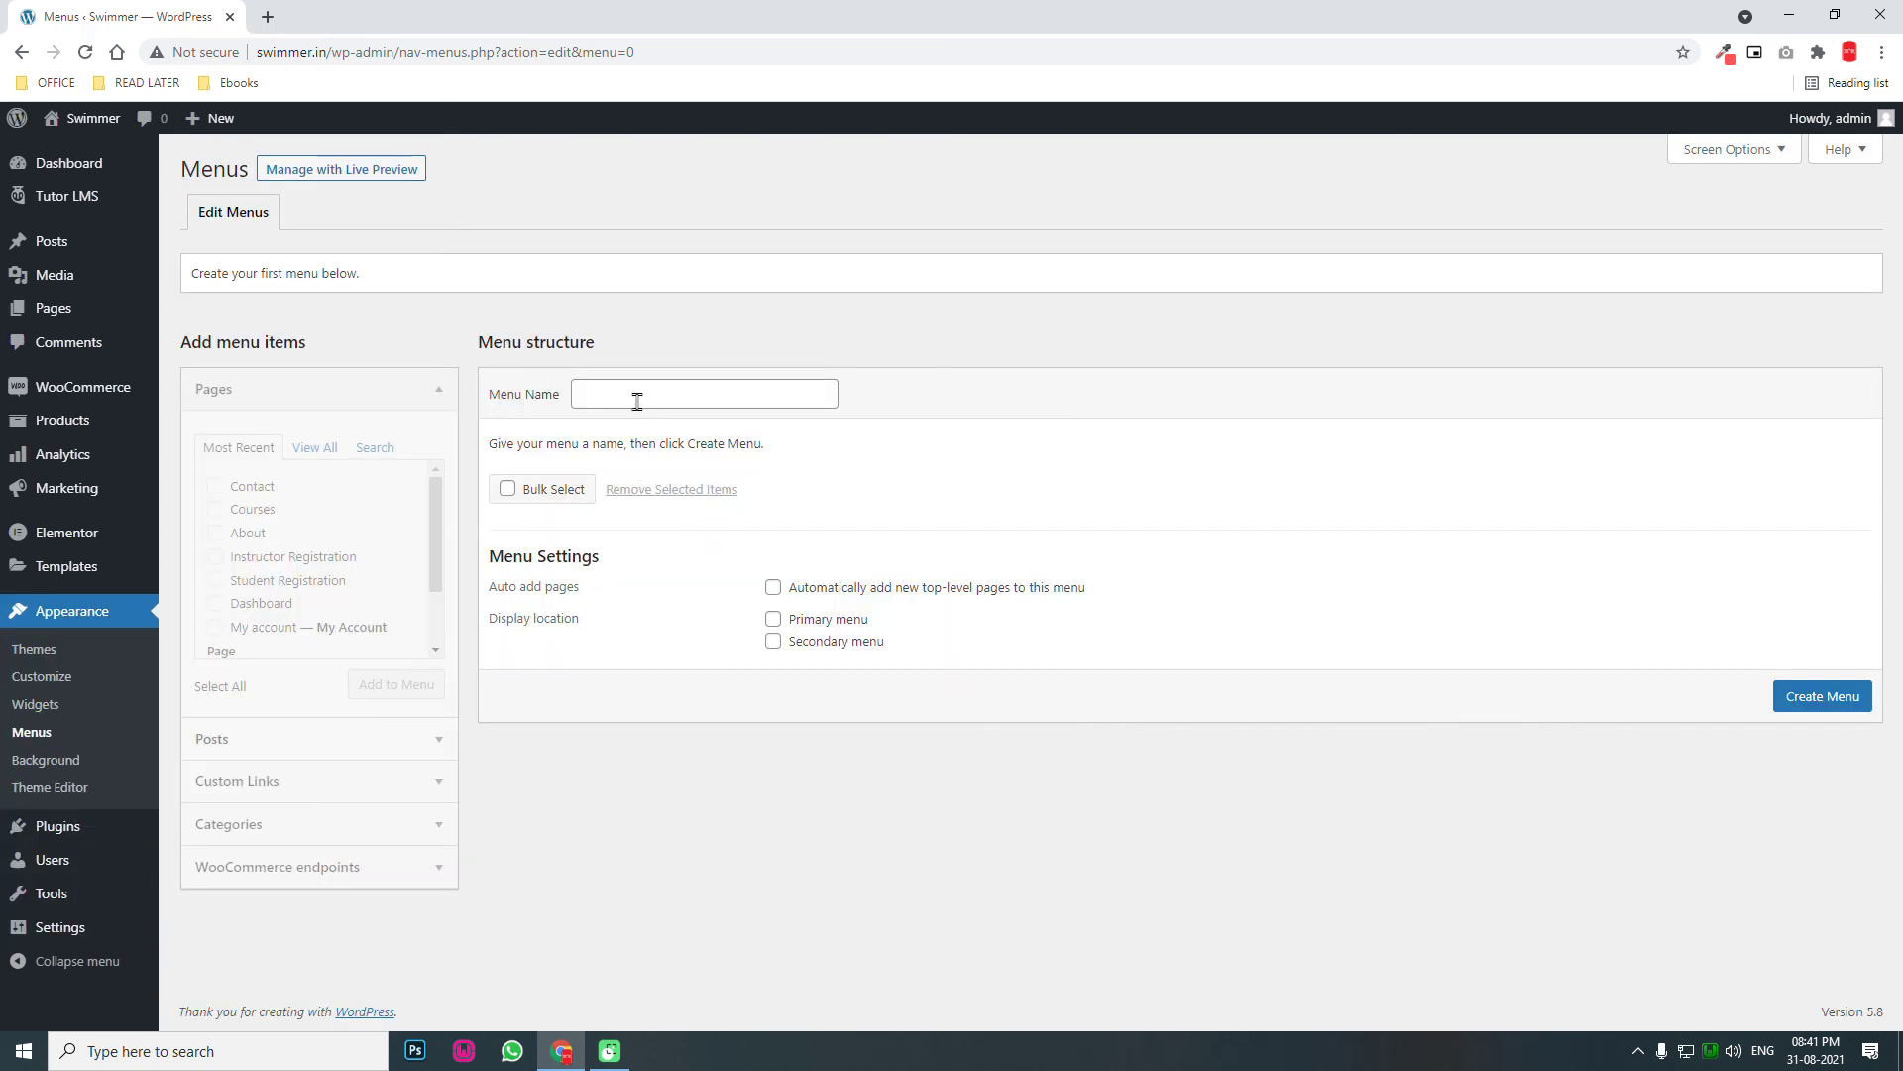
click(636, 393)
text(Main Menu)
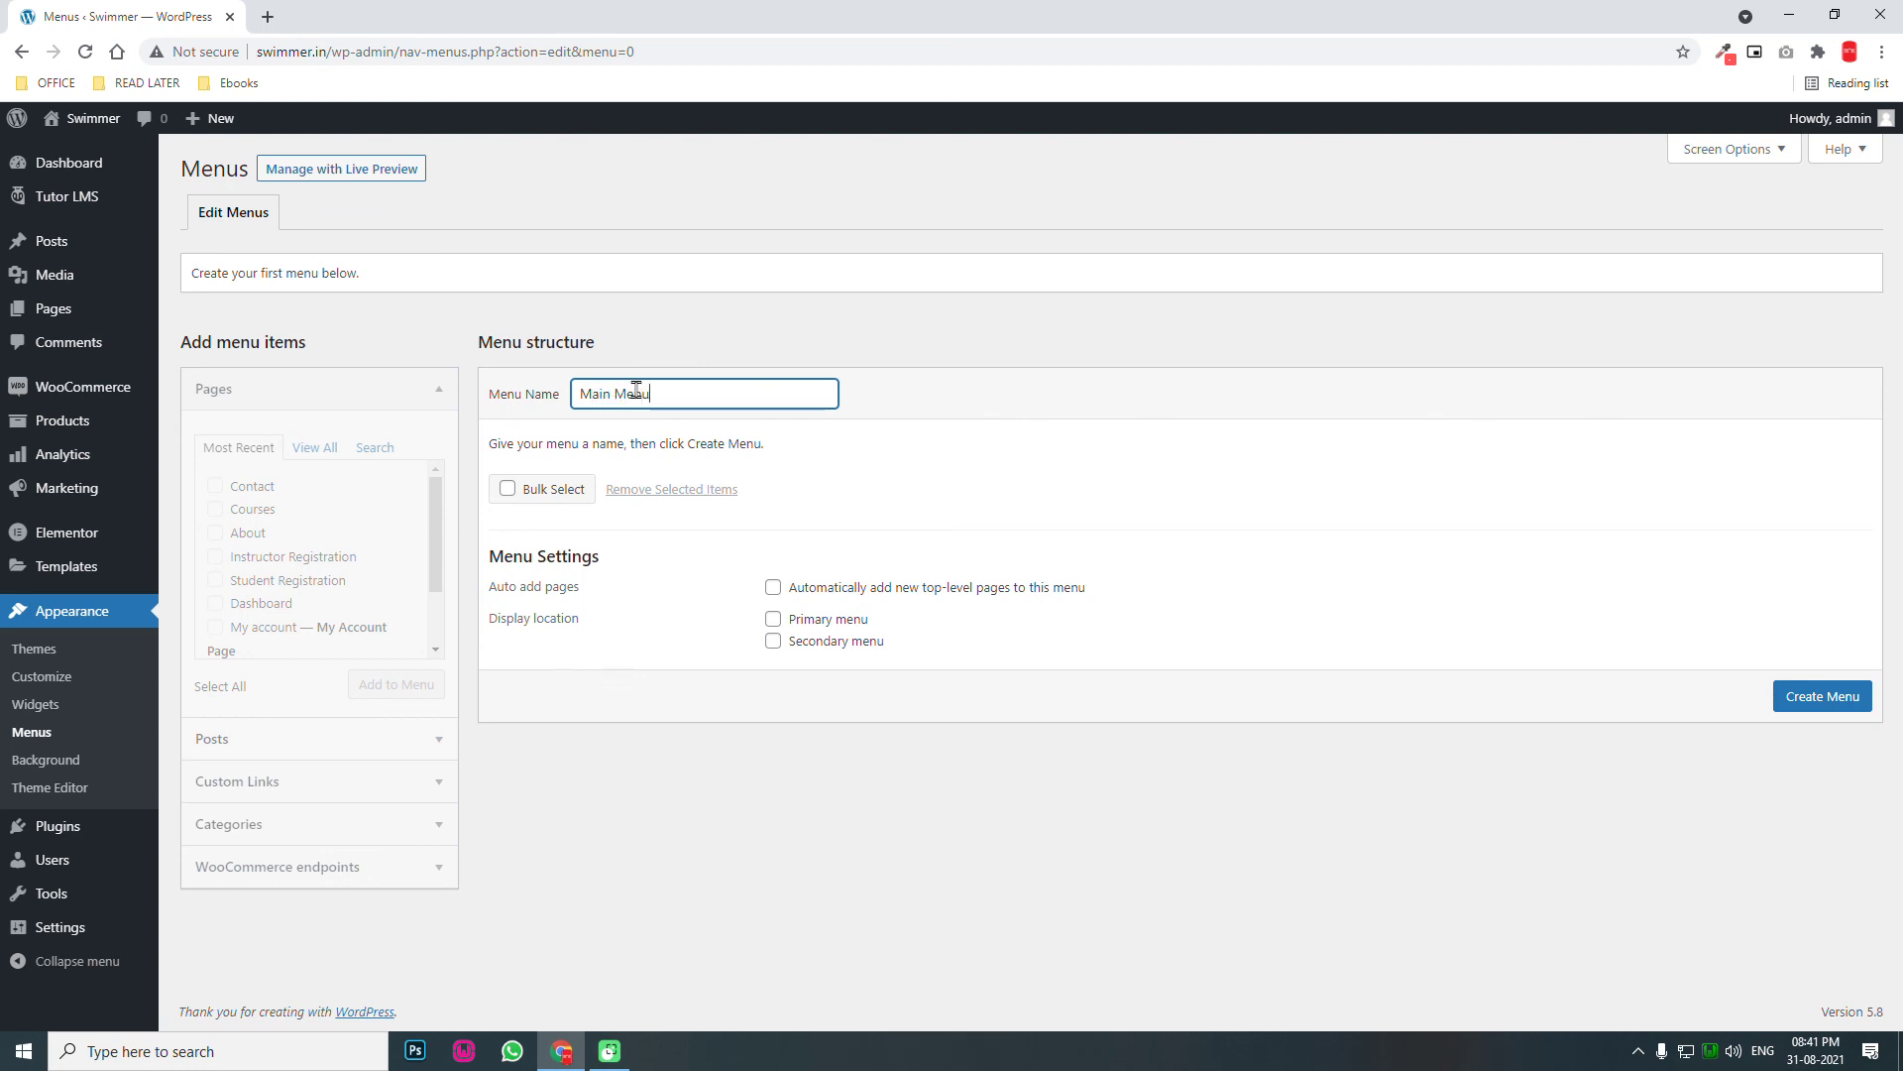
click(833, 620)
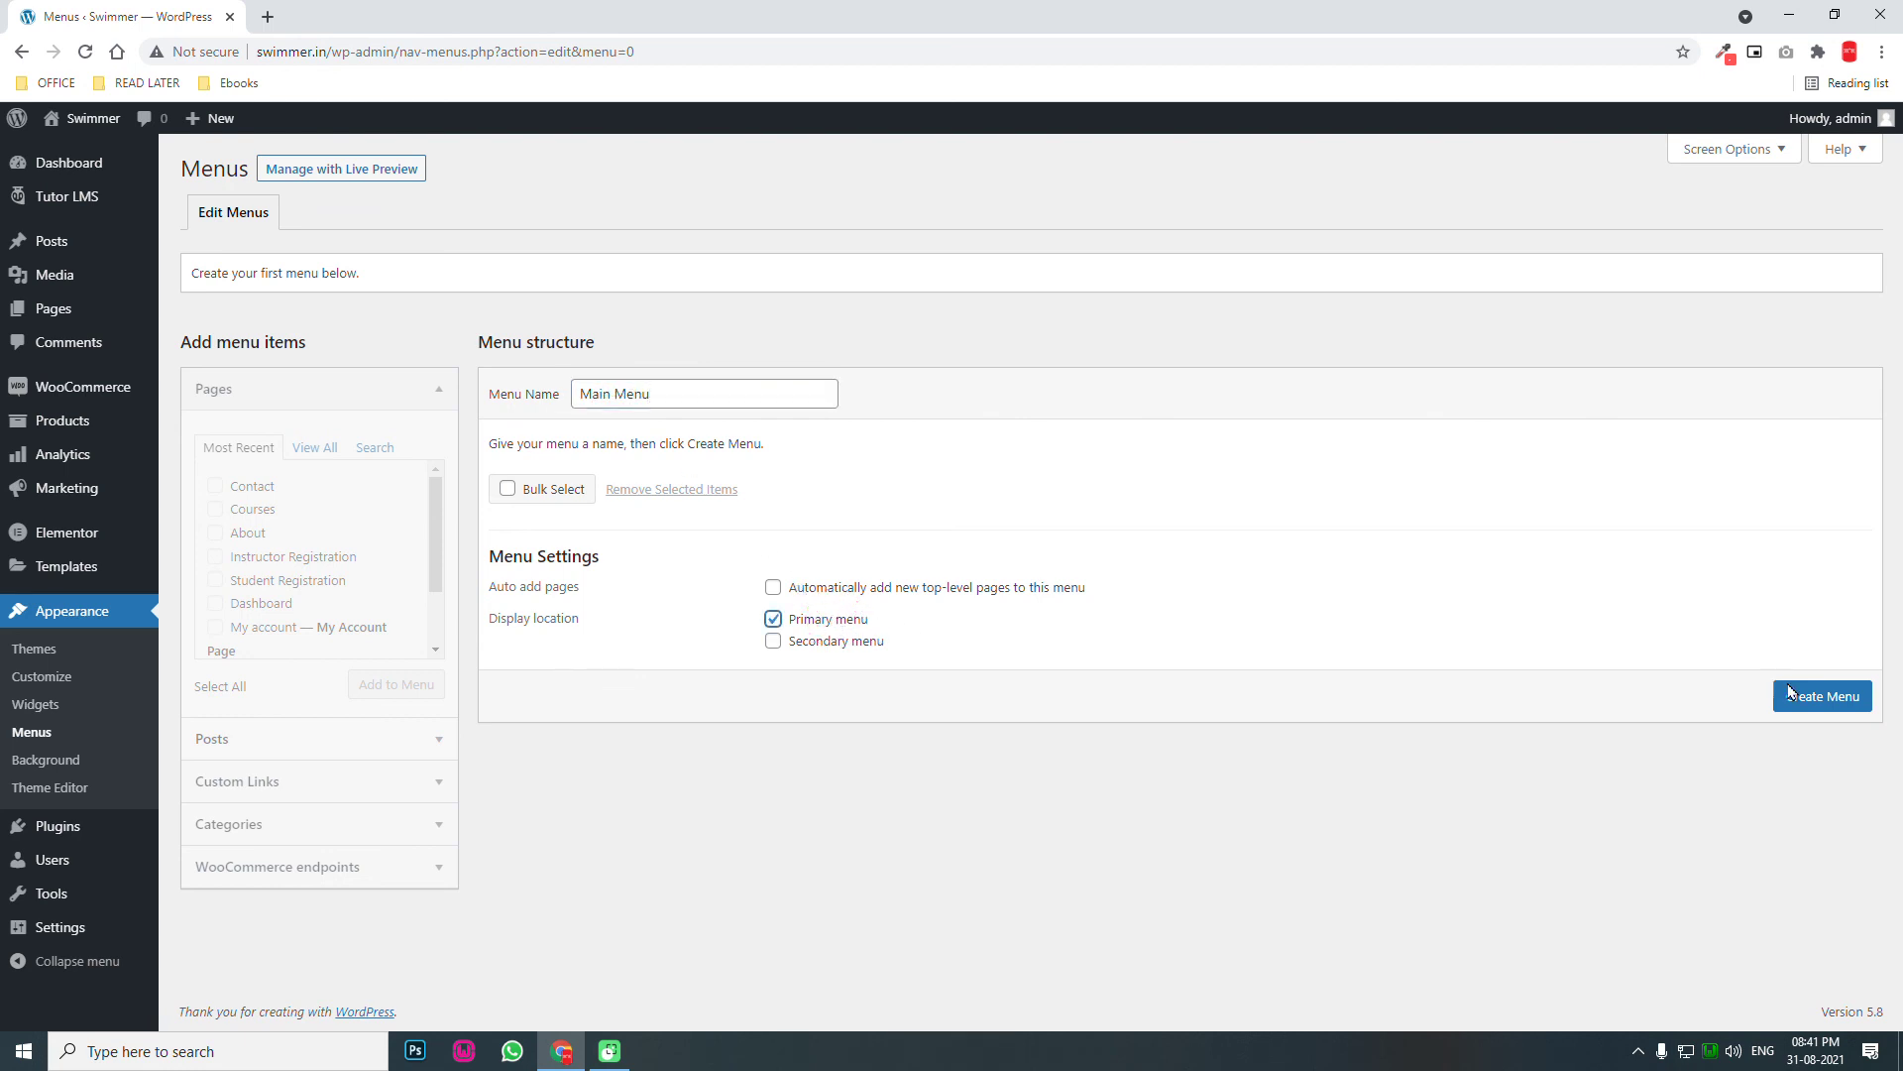
click(1826, 700)
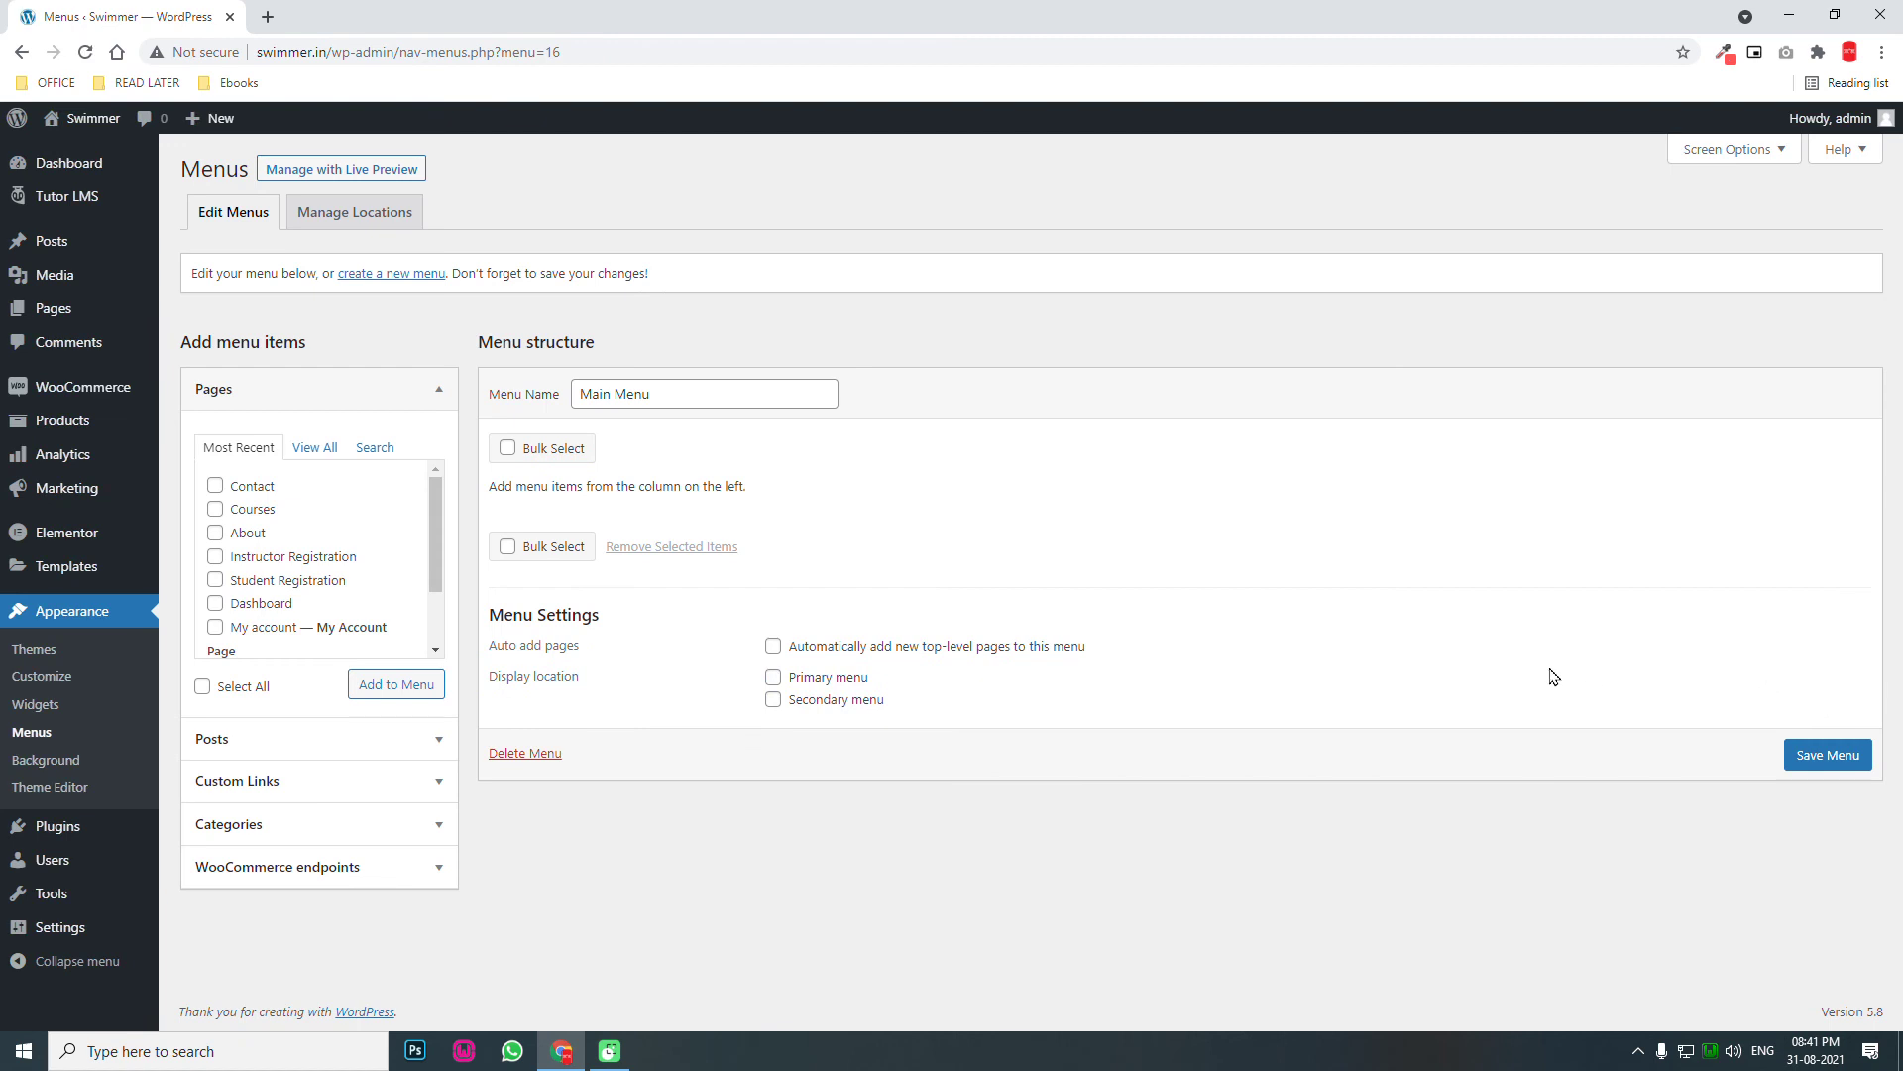
Add the Home, Blog, About, Contact, Courses and Student Registration pages to Main Menu.
click(307, 448)
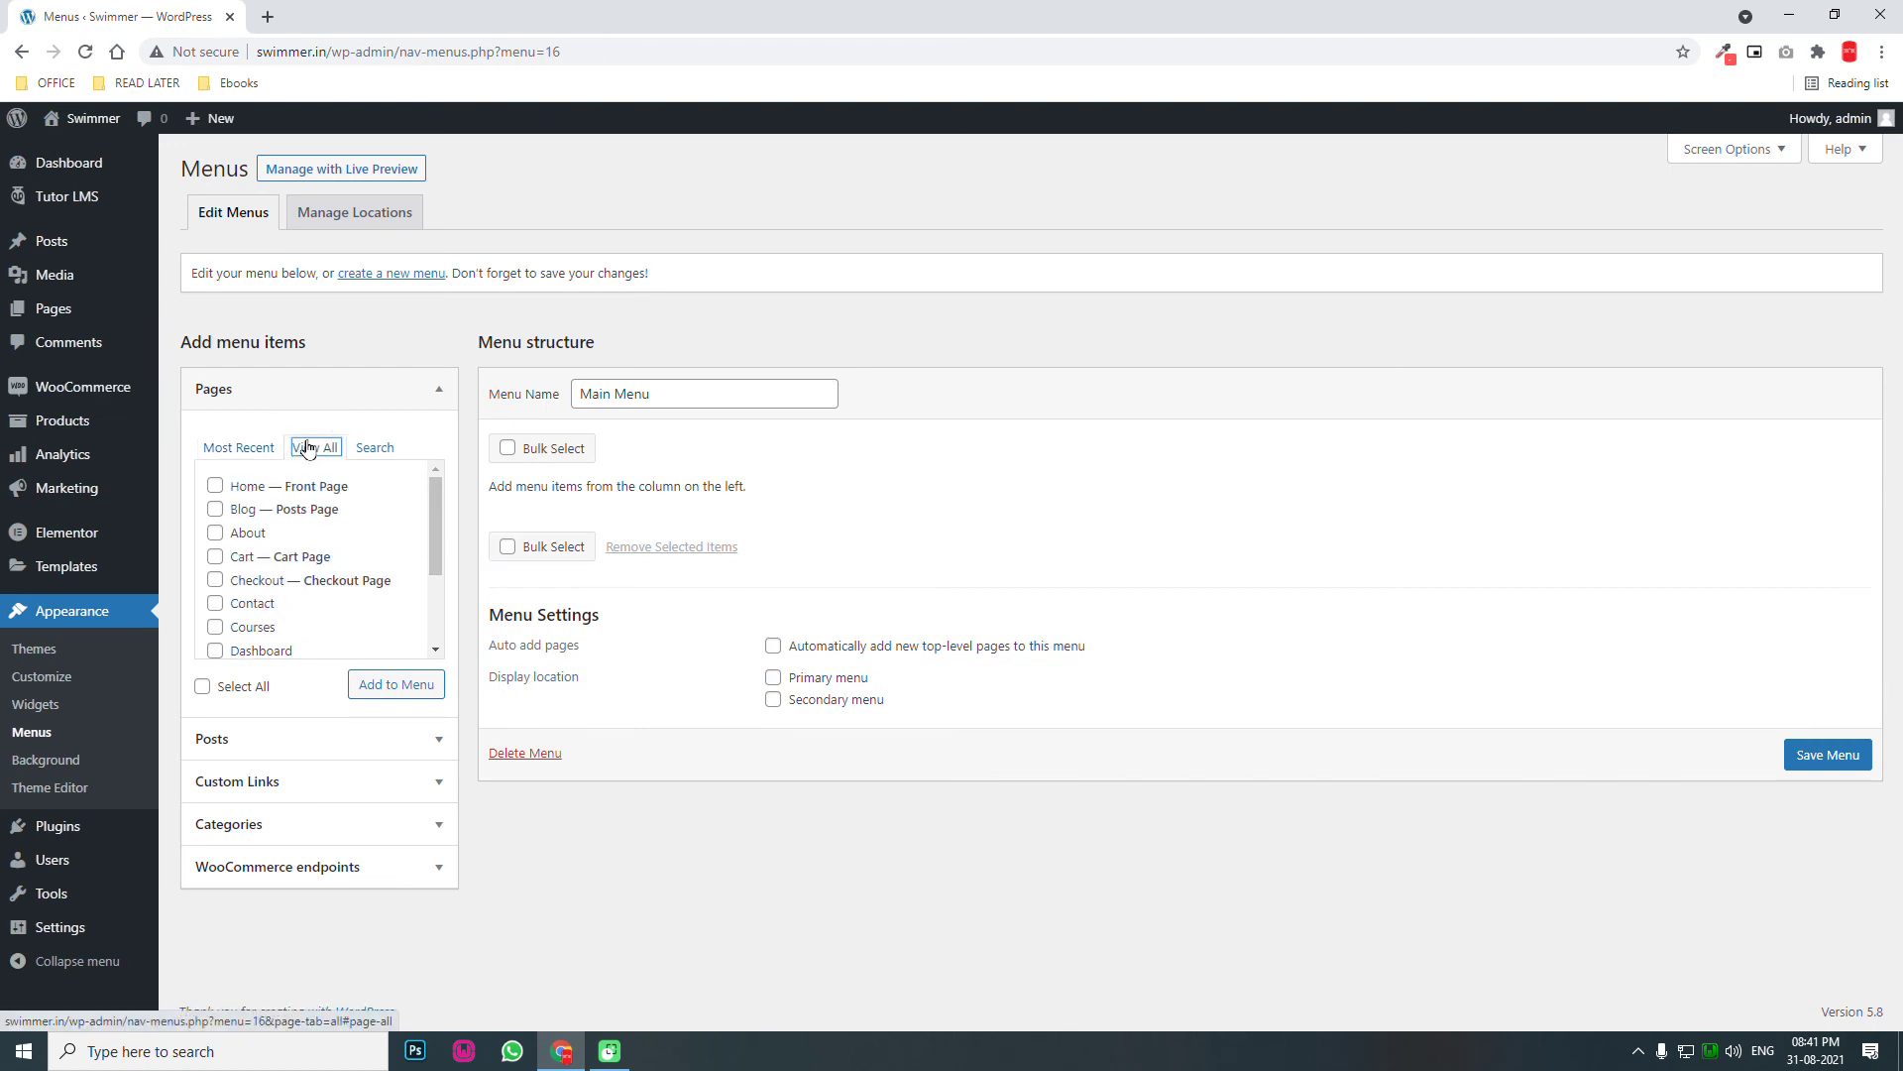
click(275, 489)
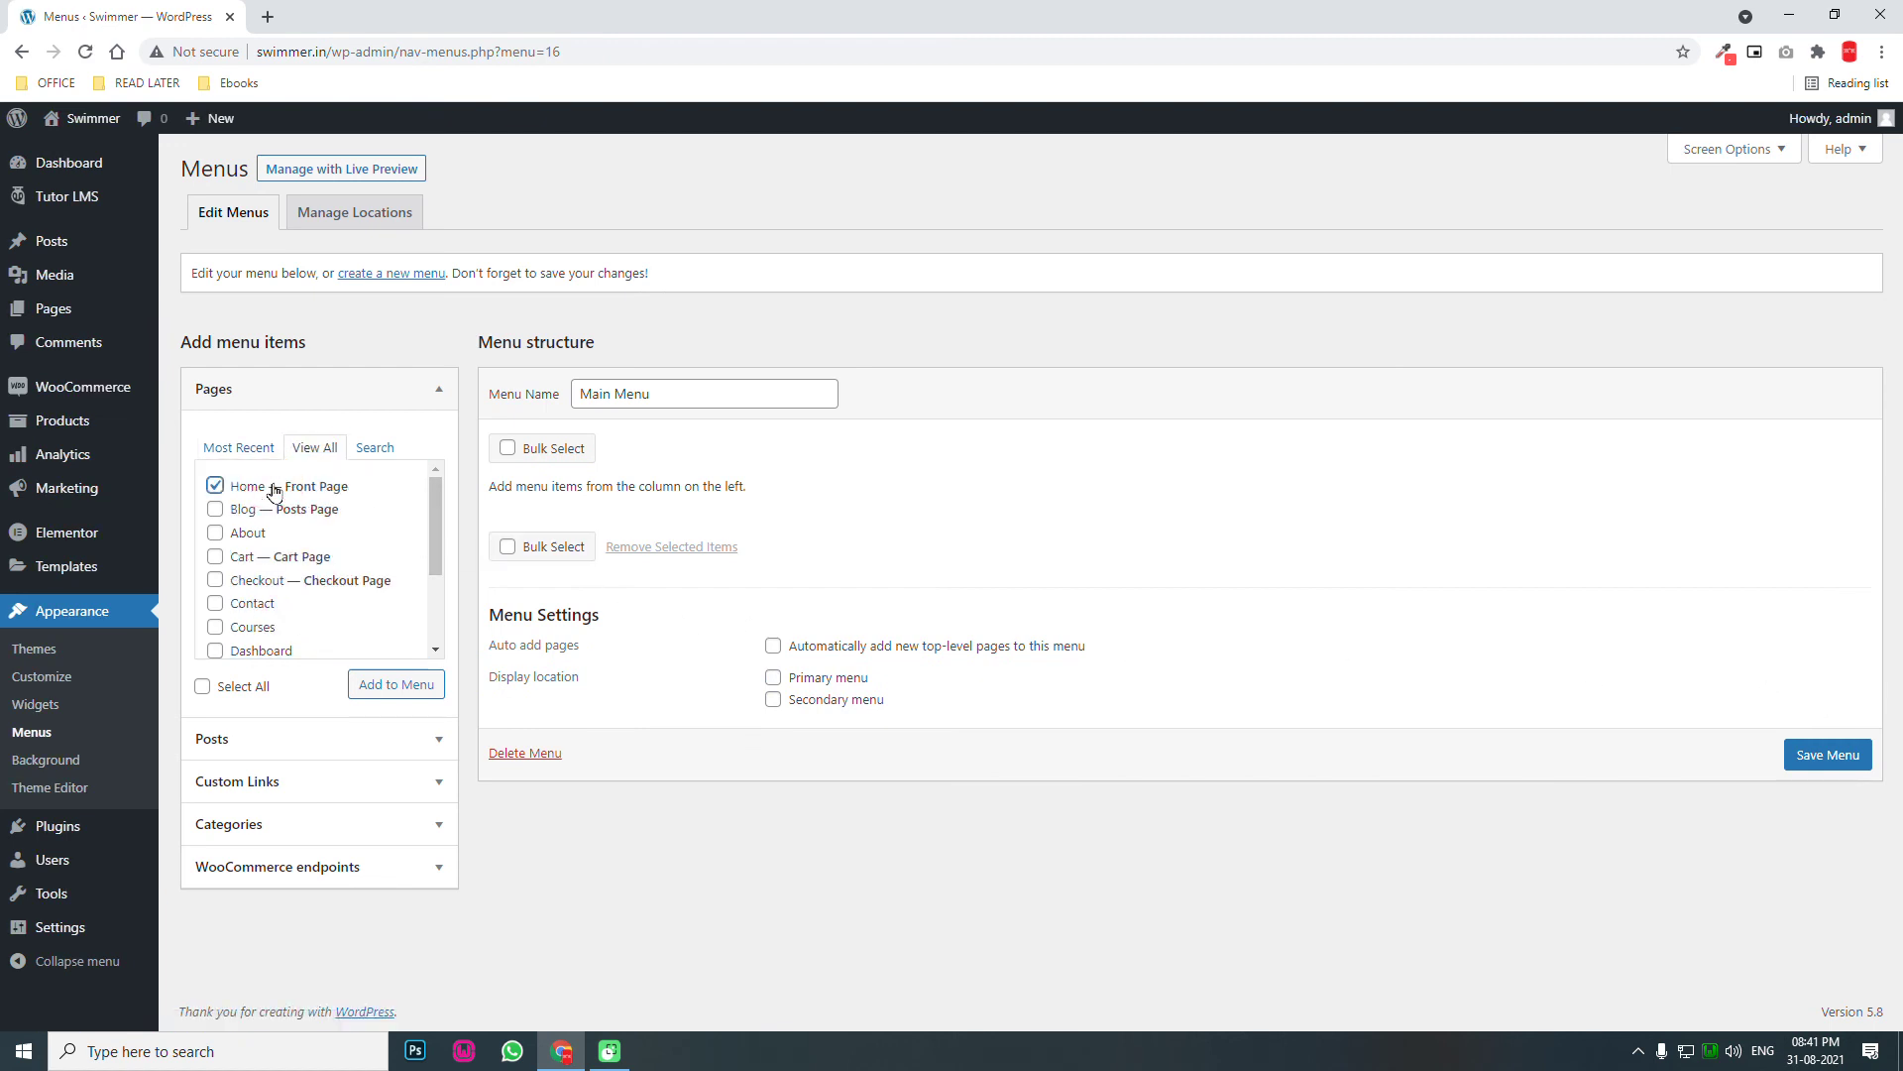
click(264, 509)
click(248, 535)
click(256, 632)
scroll(333, 608, down, 1)
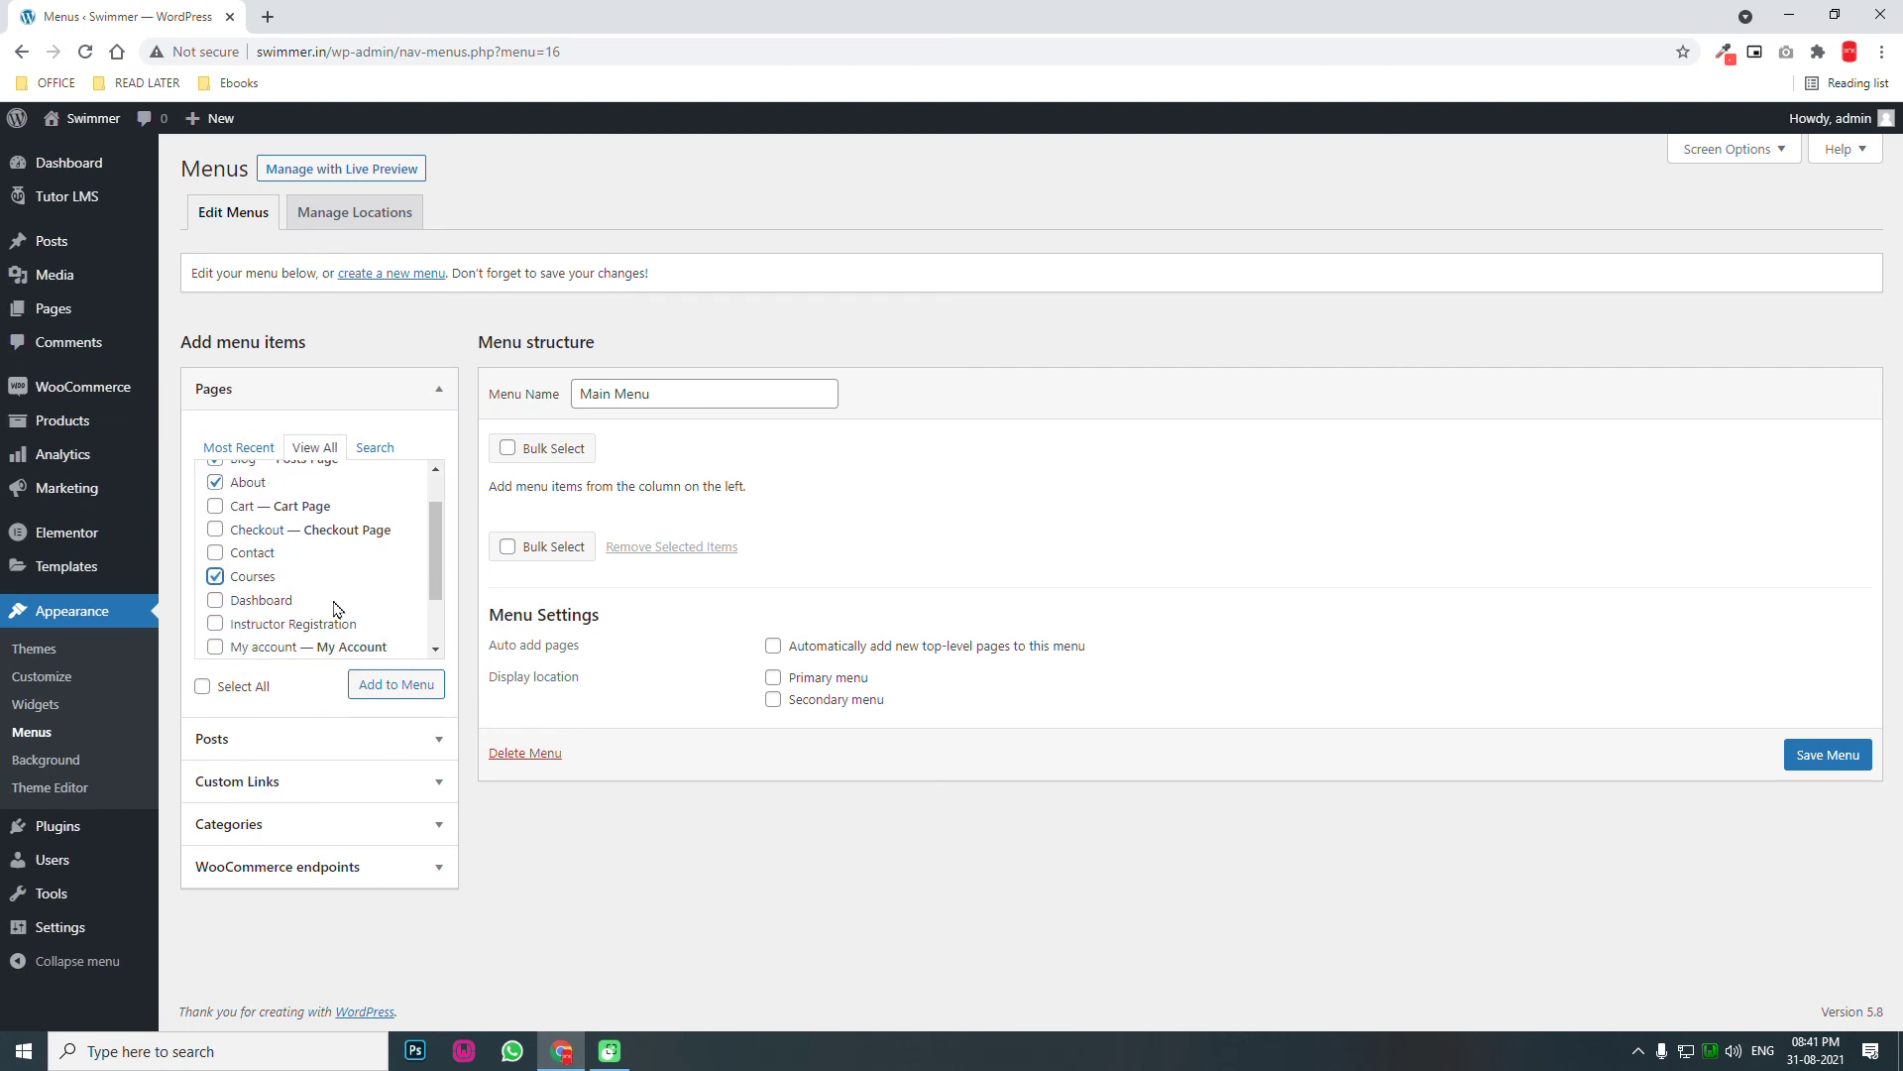
scroll(333, 608, down, 1)
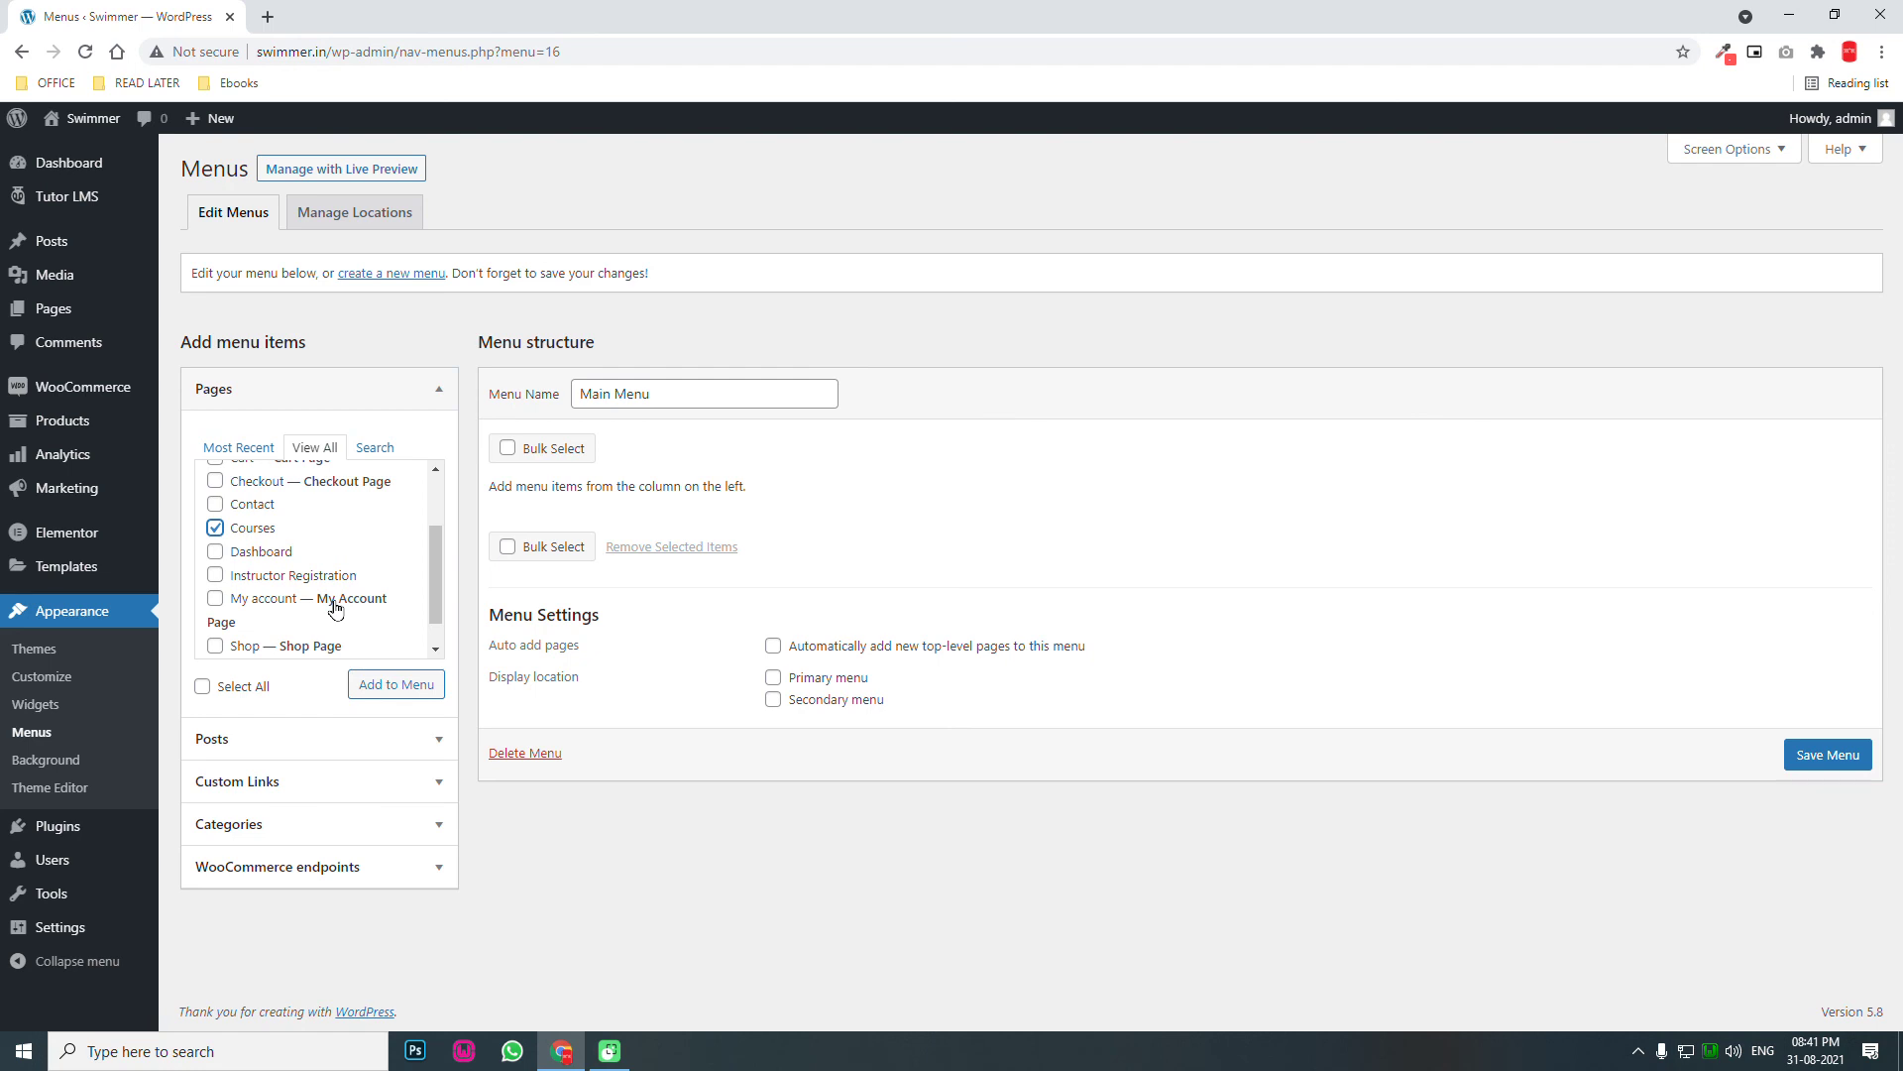
scroll(357, 579, down, 1)
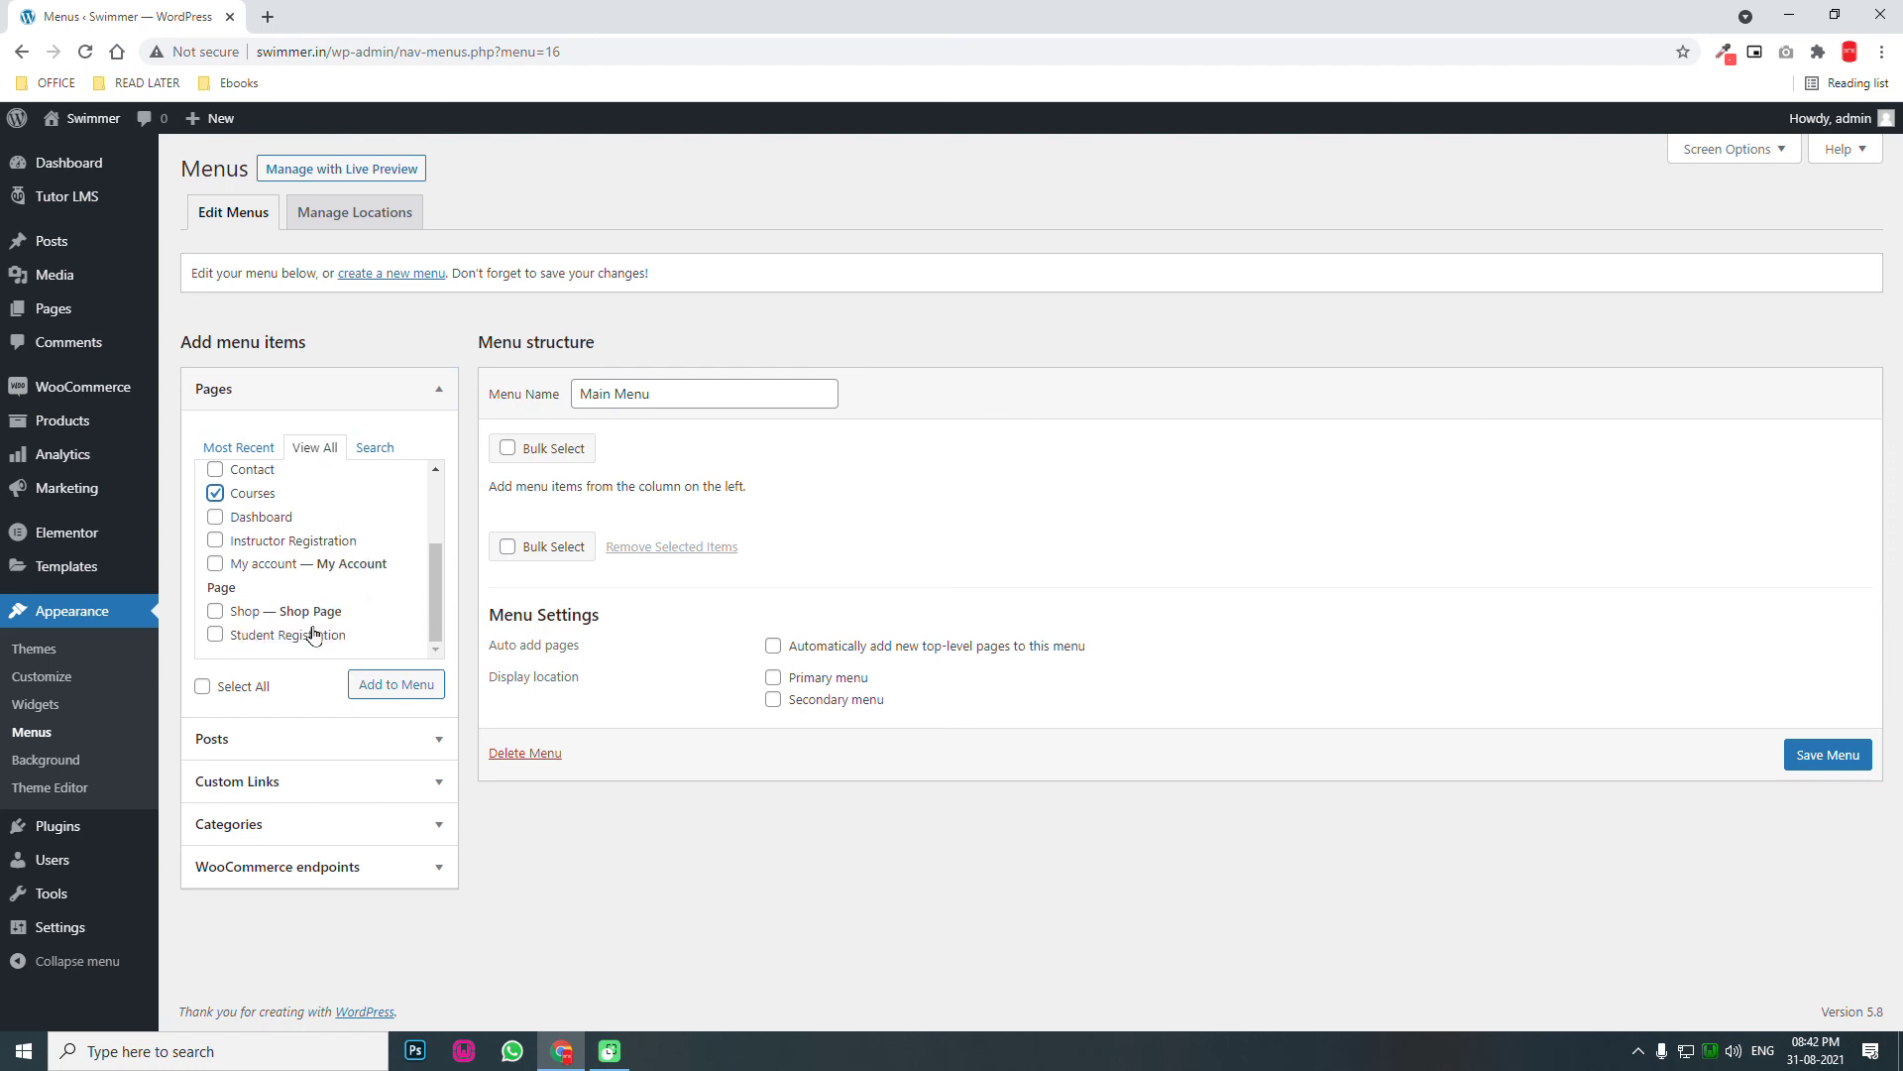
scroll(322, 612, up, 3)
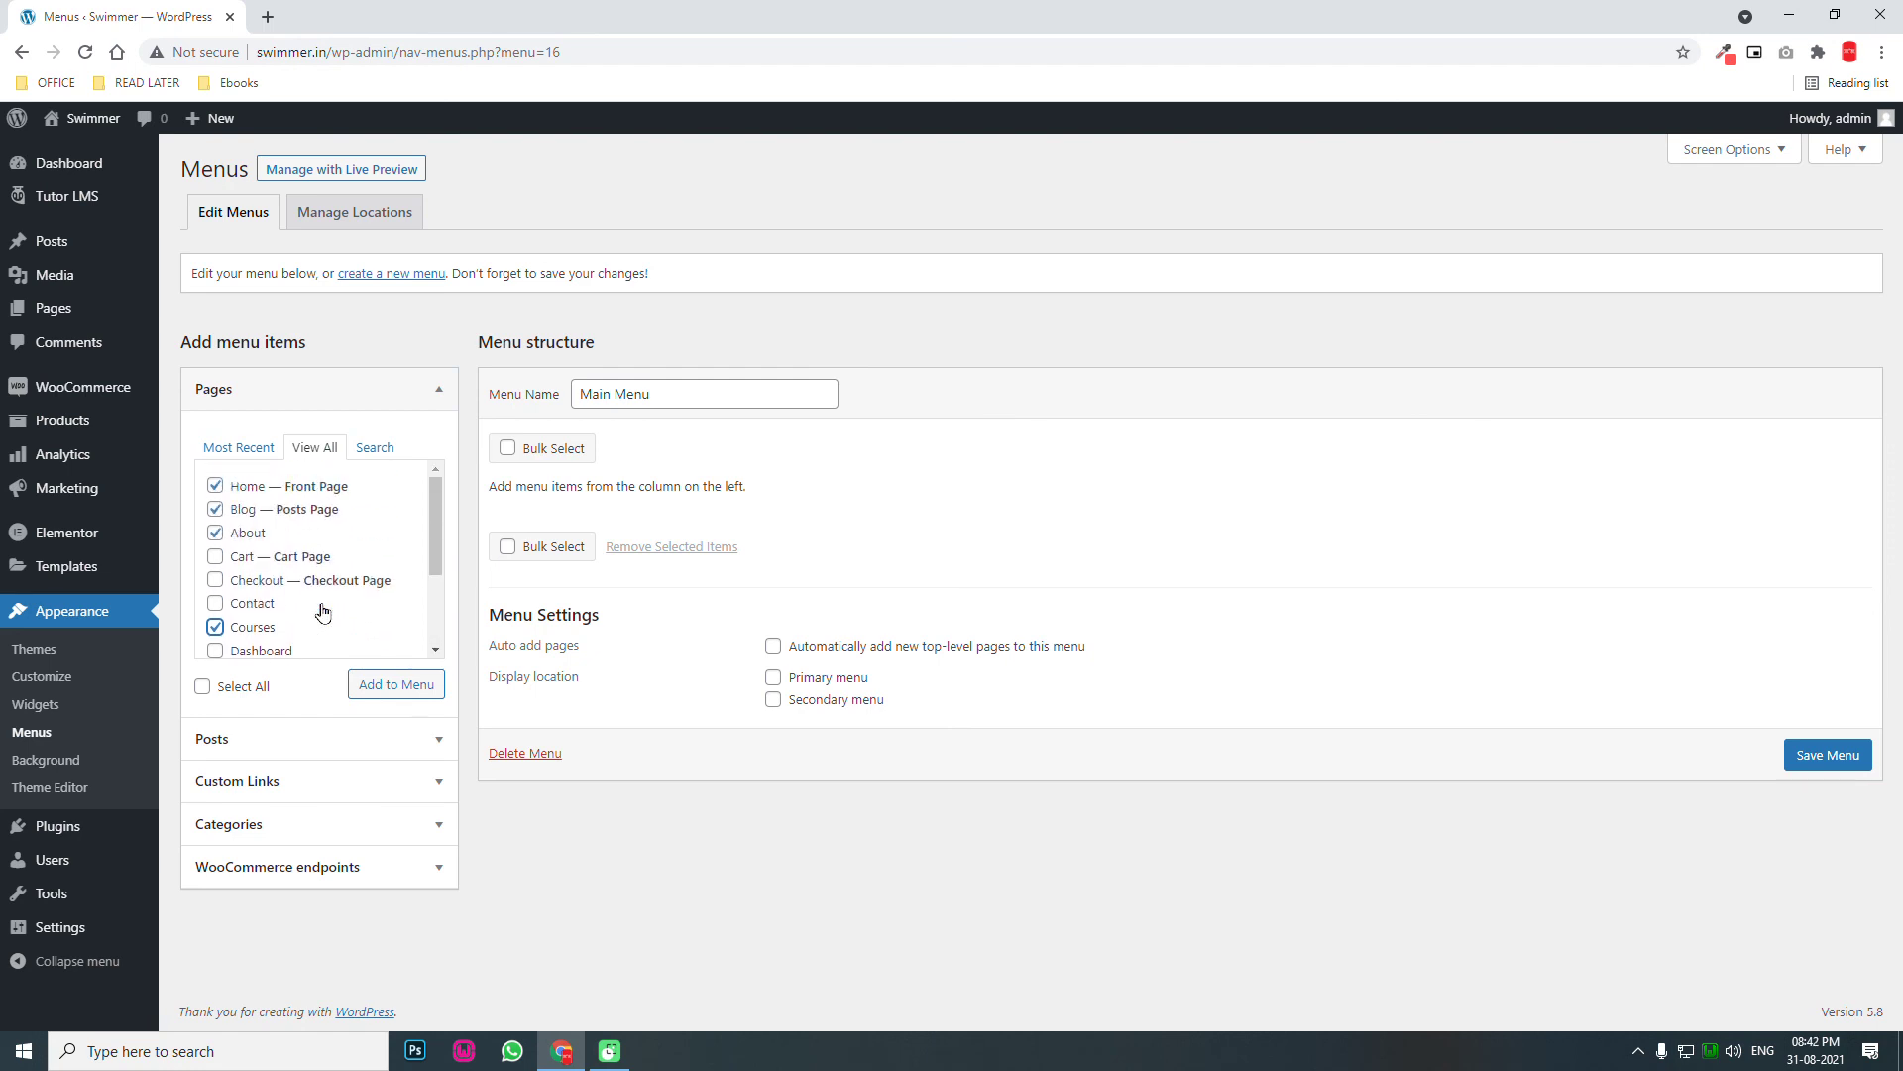
scroll(327, 607, down, 2)
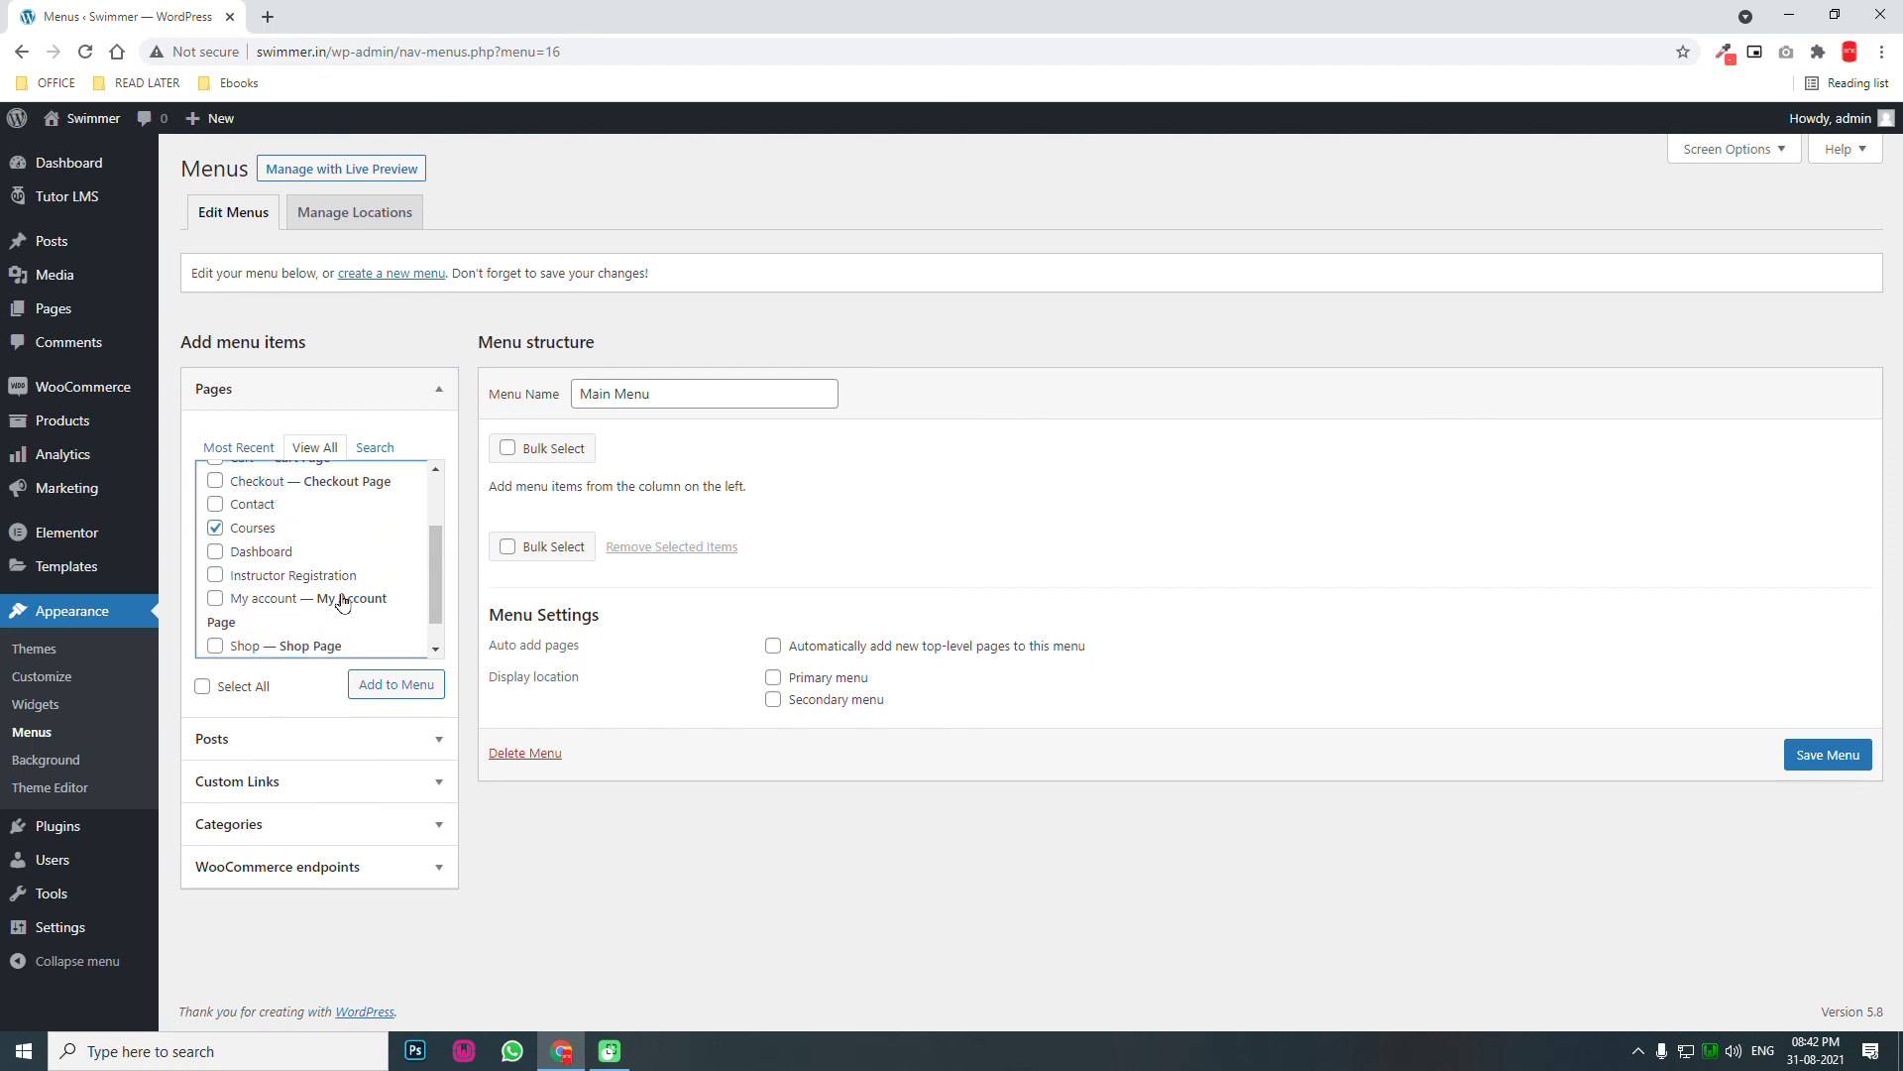
scroll(297, 639, down, 1)
click(215, 635)
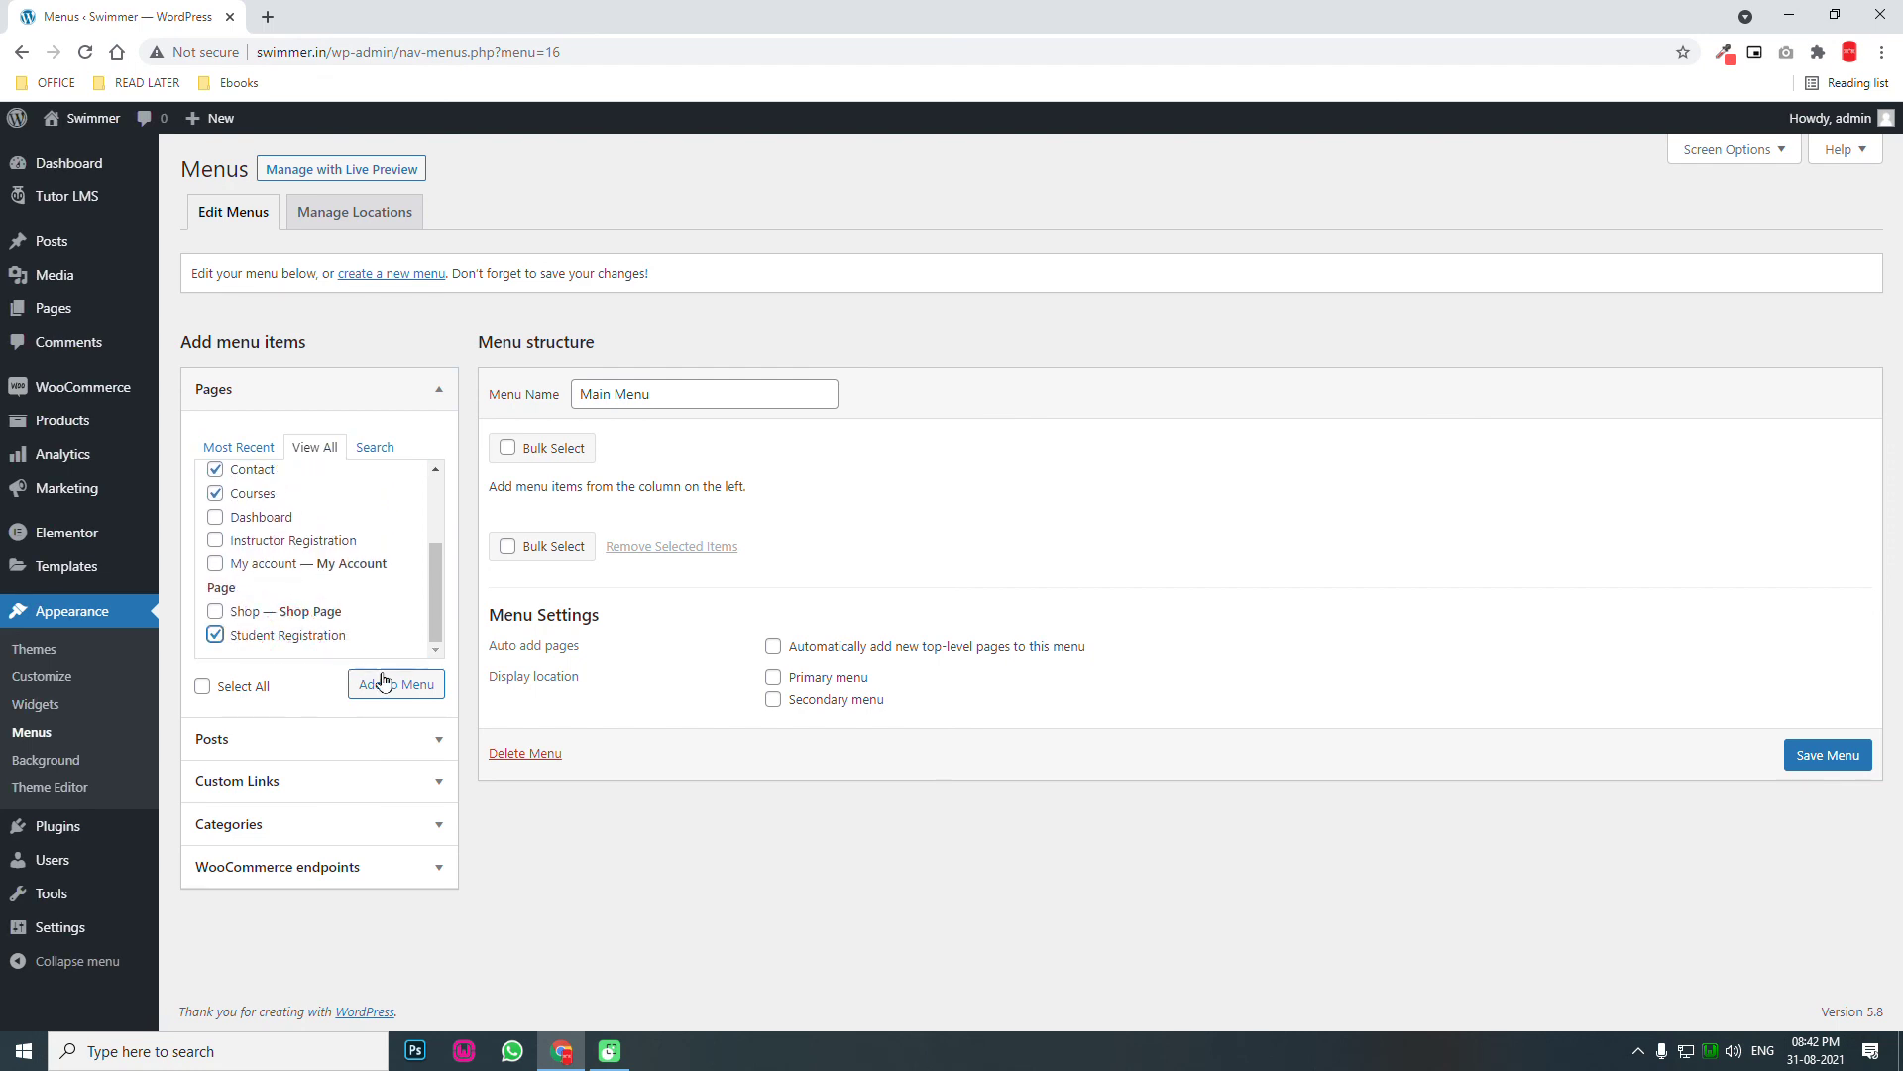
click(390, 683)
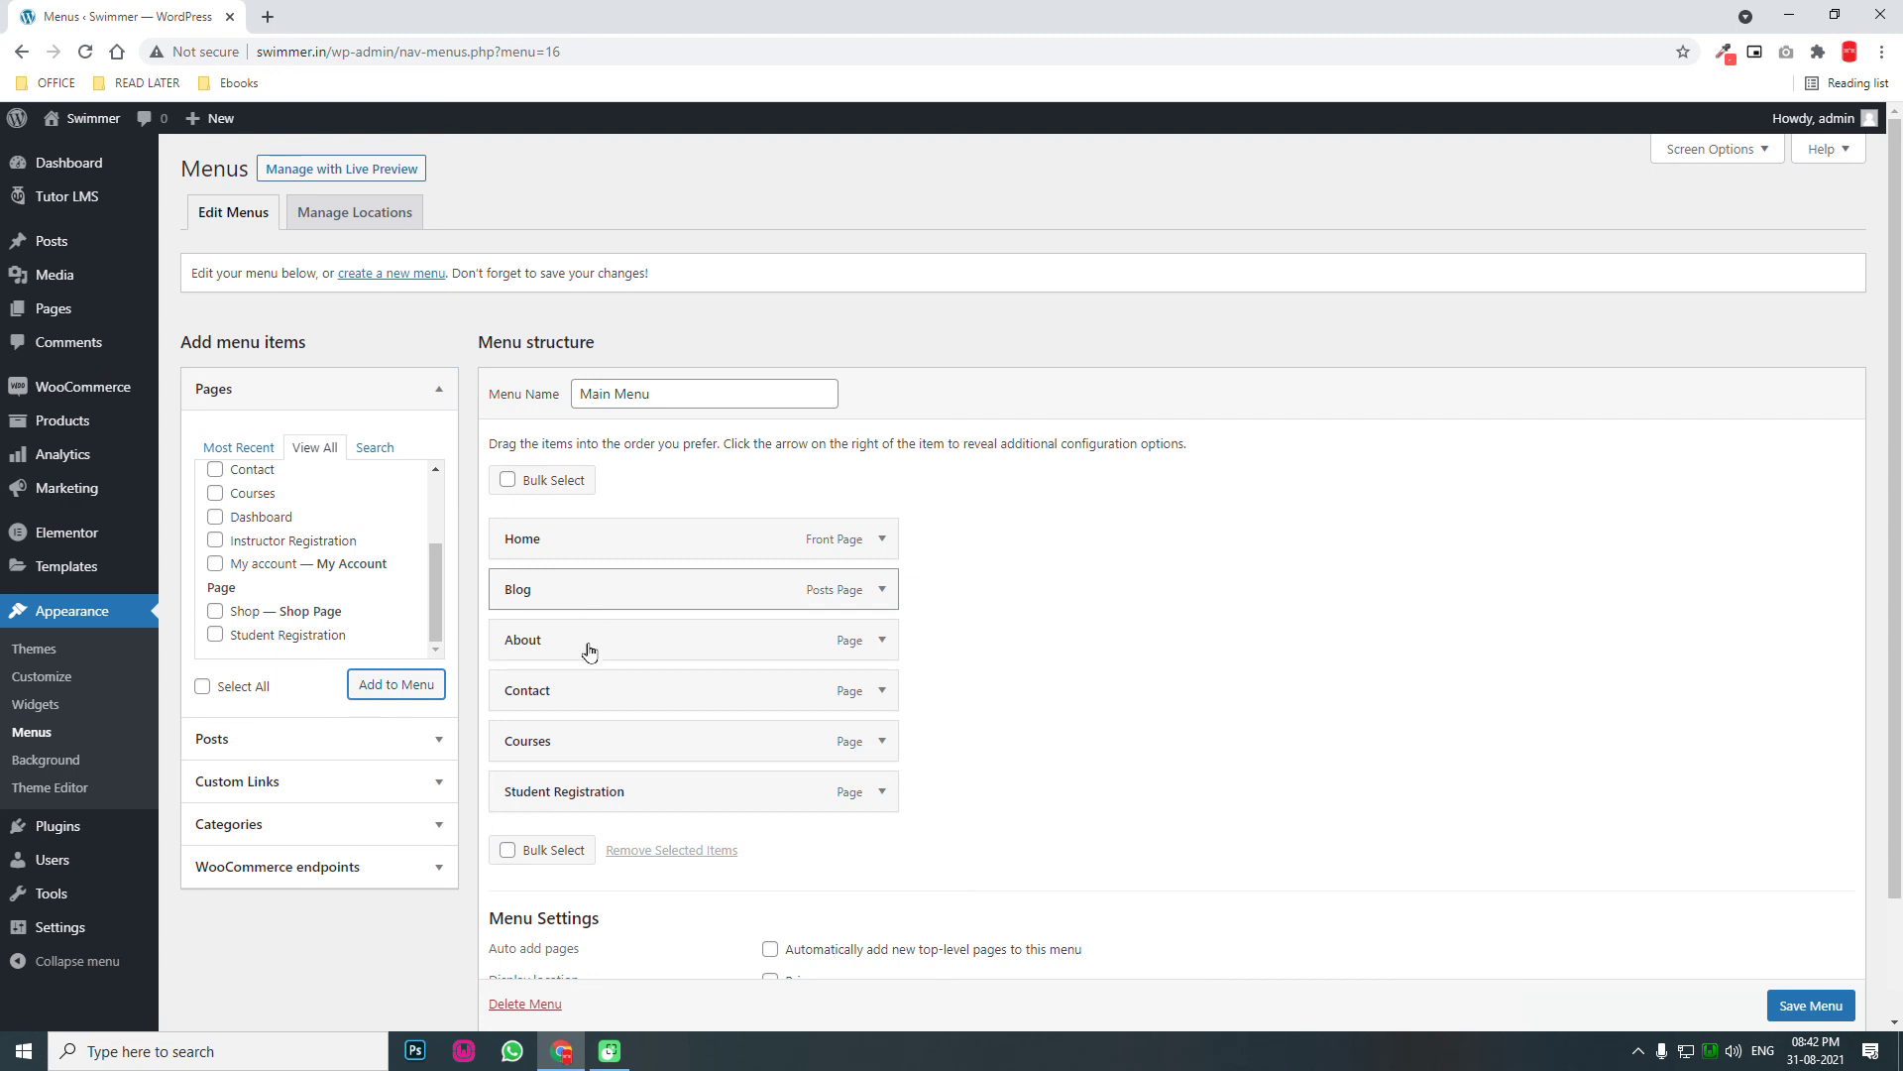
Order the menu items as Home, About, Courses, Blog, Contact, Student Registration, and save the menu with Primary menu as display location.
drag(590, 688, 565, 731)
drag(578, 592, 544, 697)
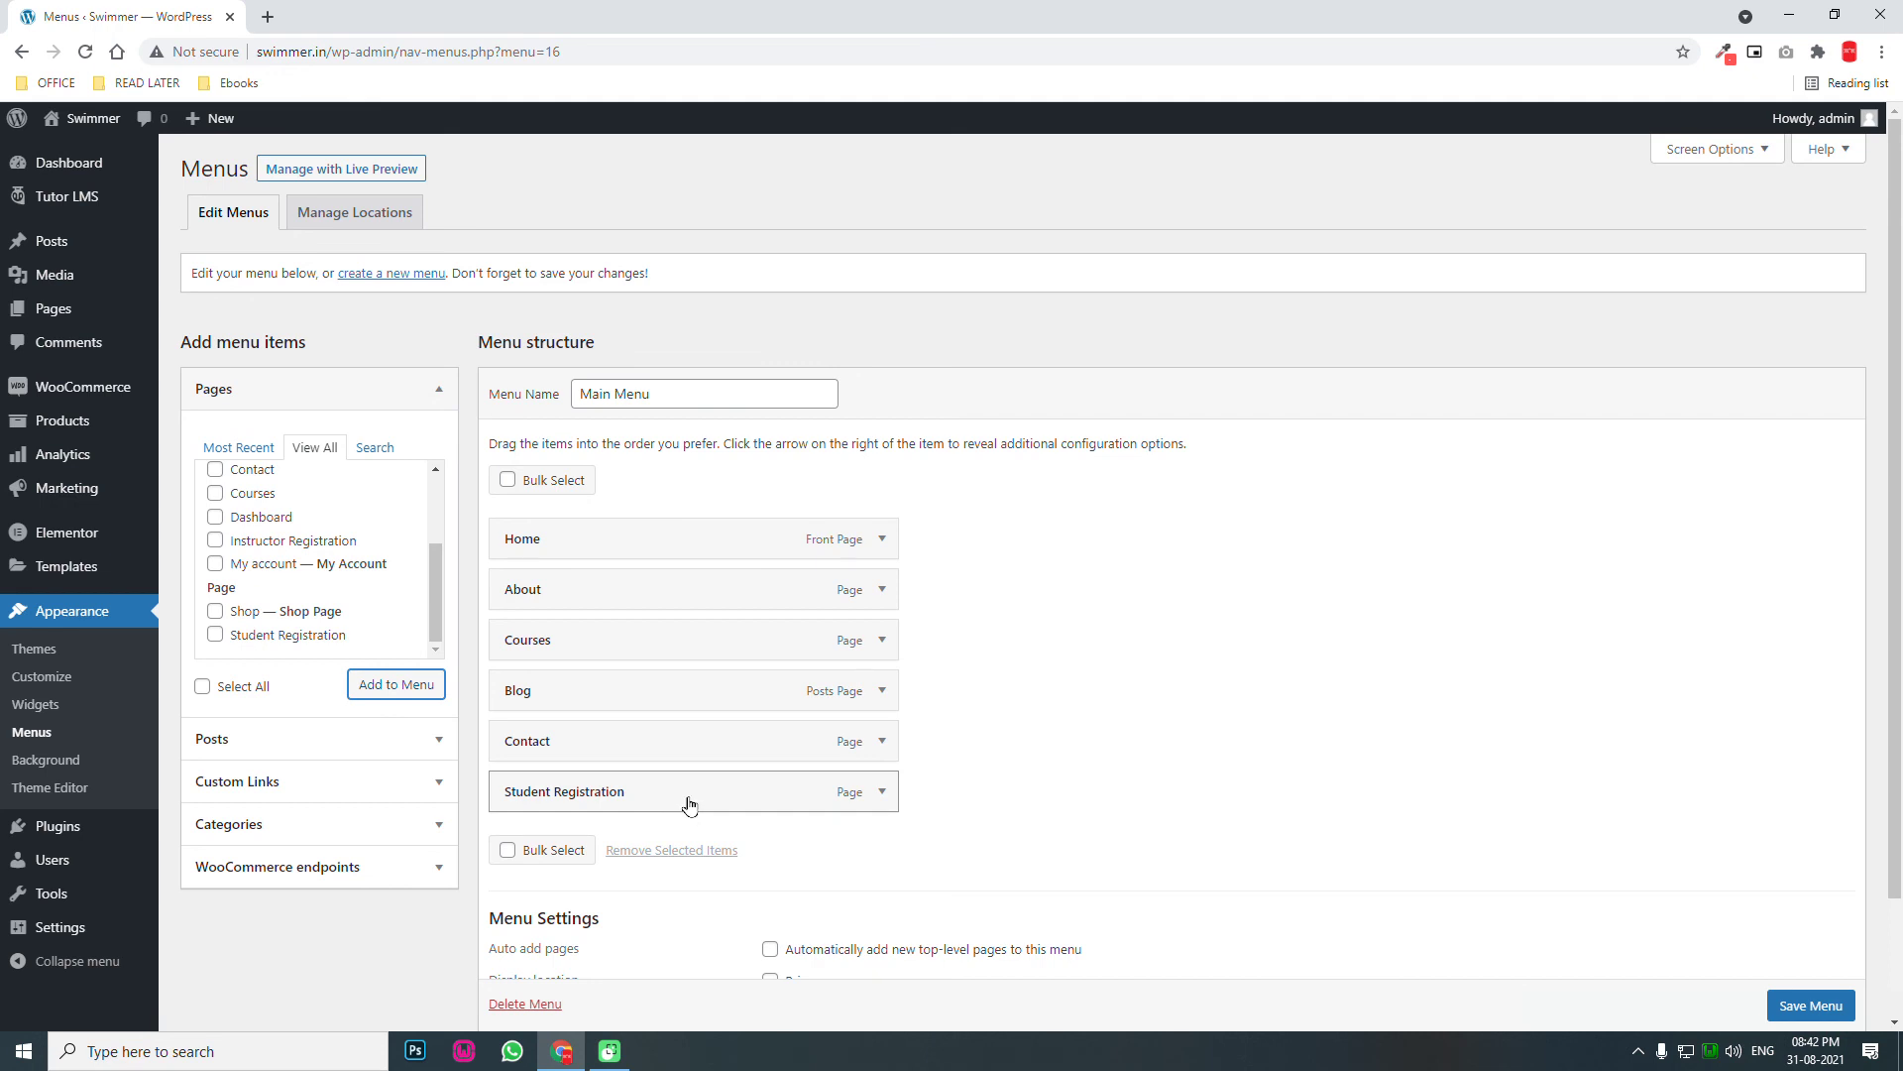
scroll(691, 803, down, 2)
click(854, 846)
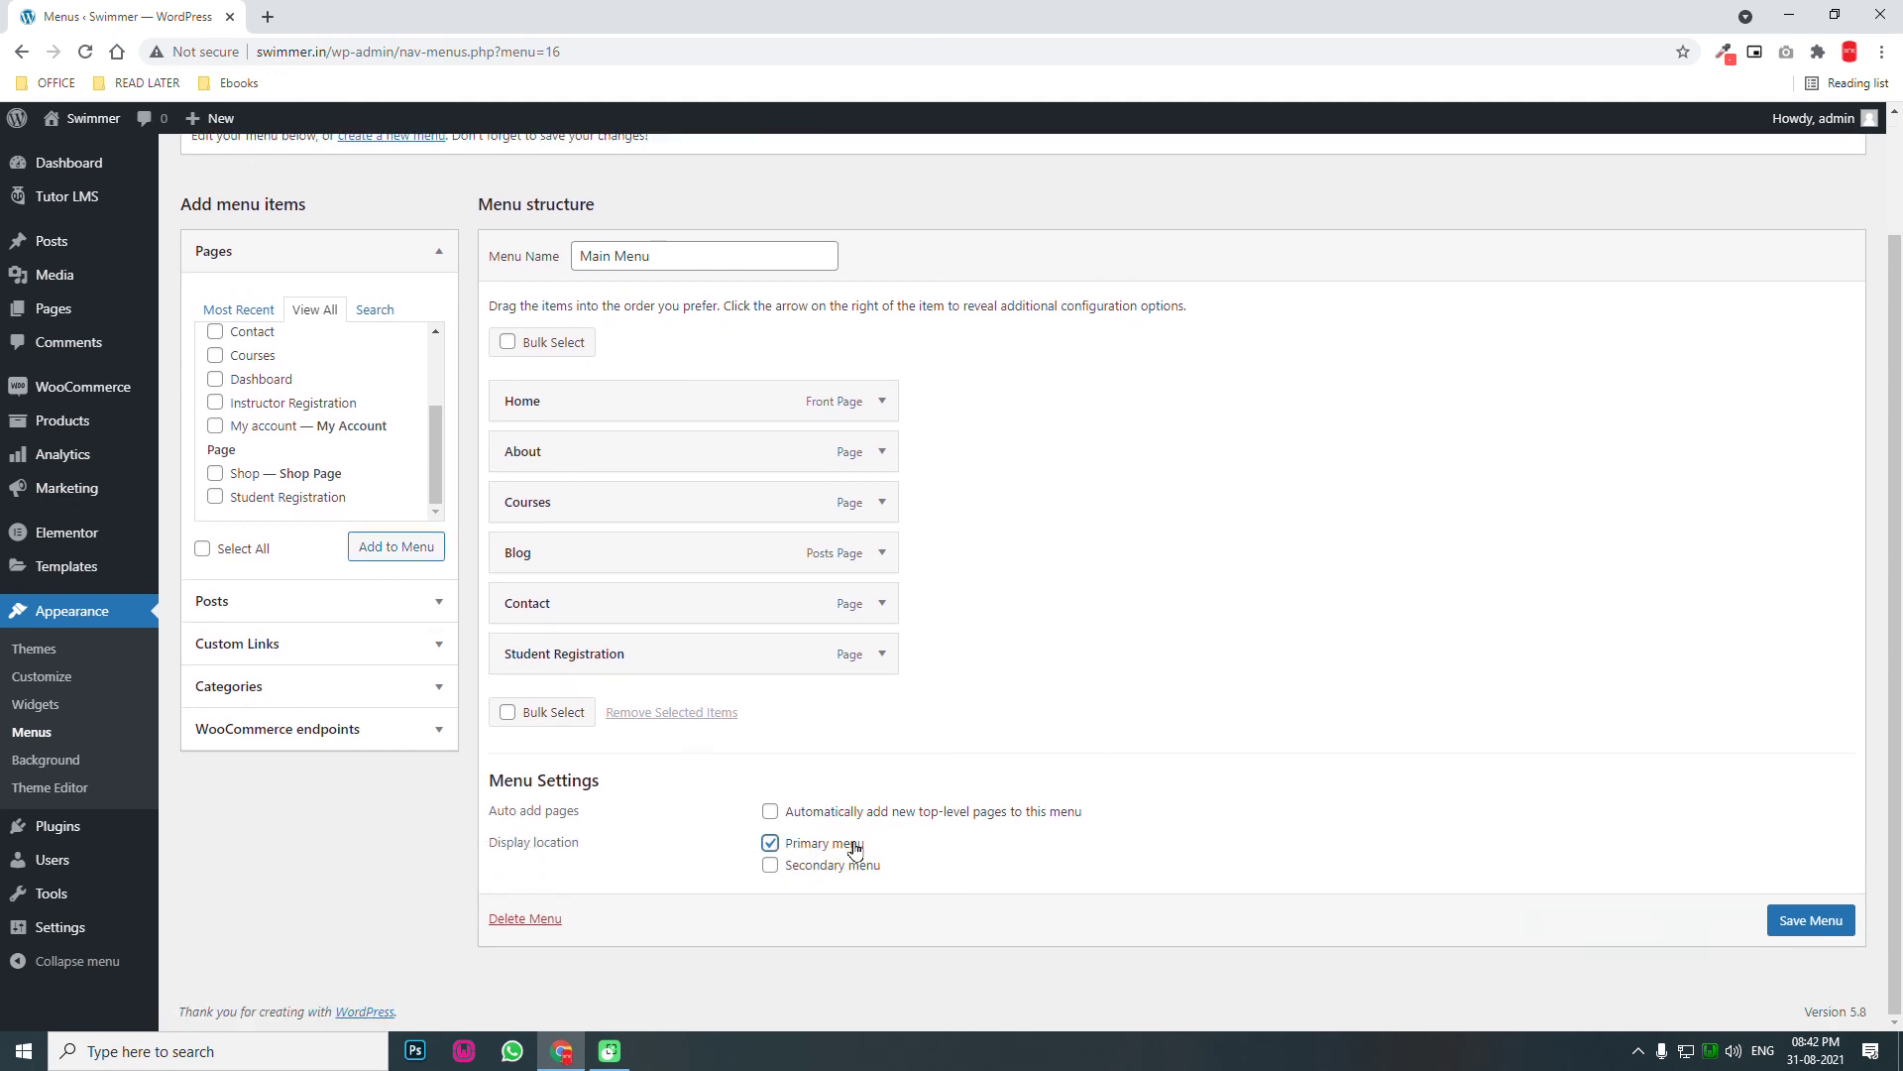
click(855, 849)
click(852, 848)
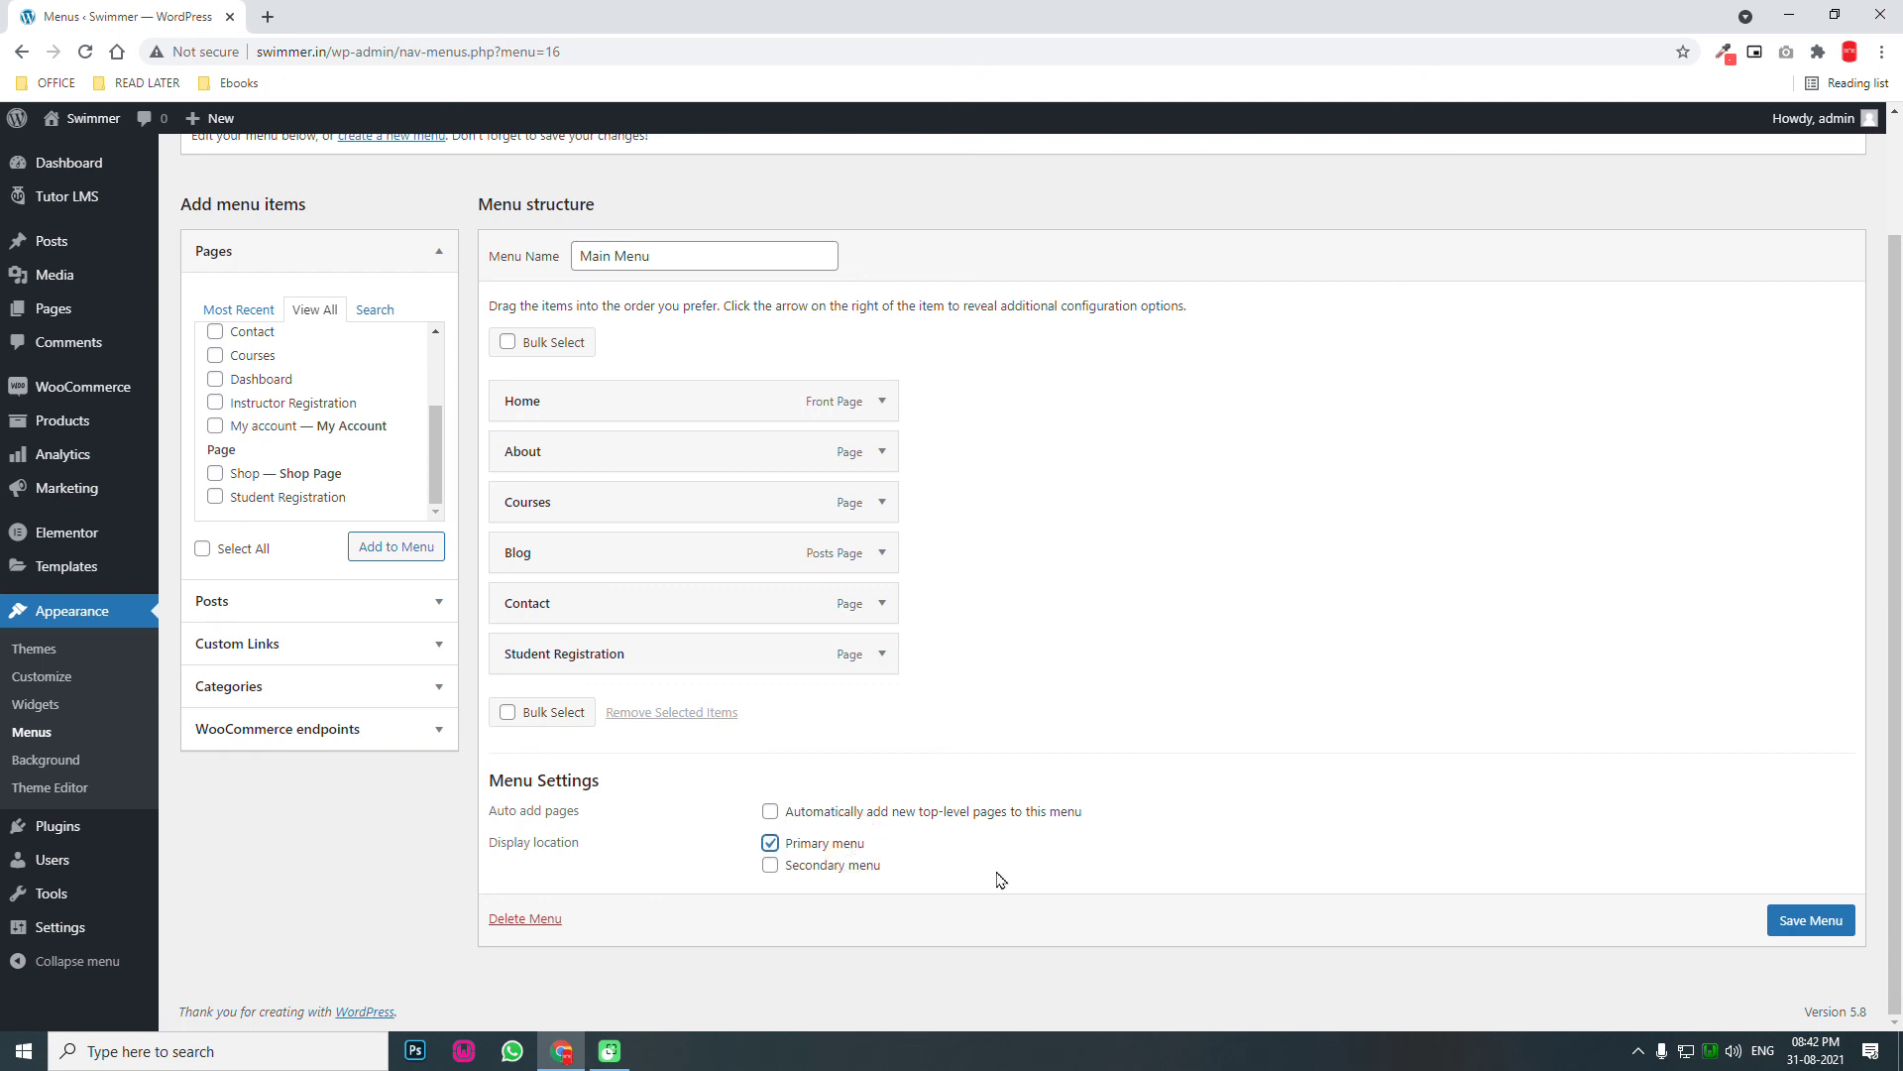
click(1816, 931)
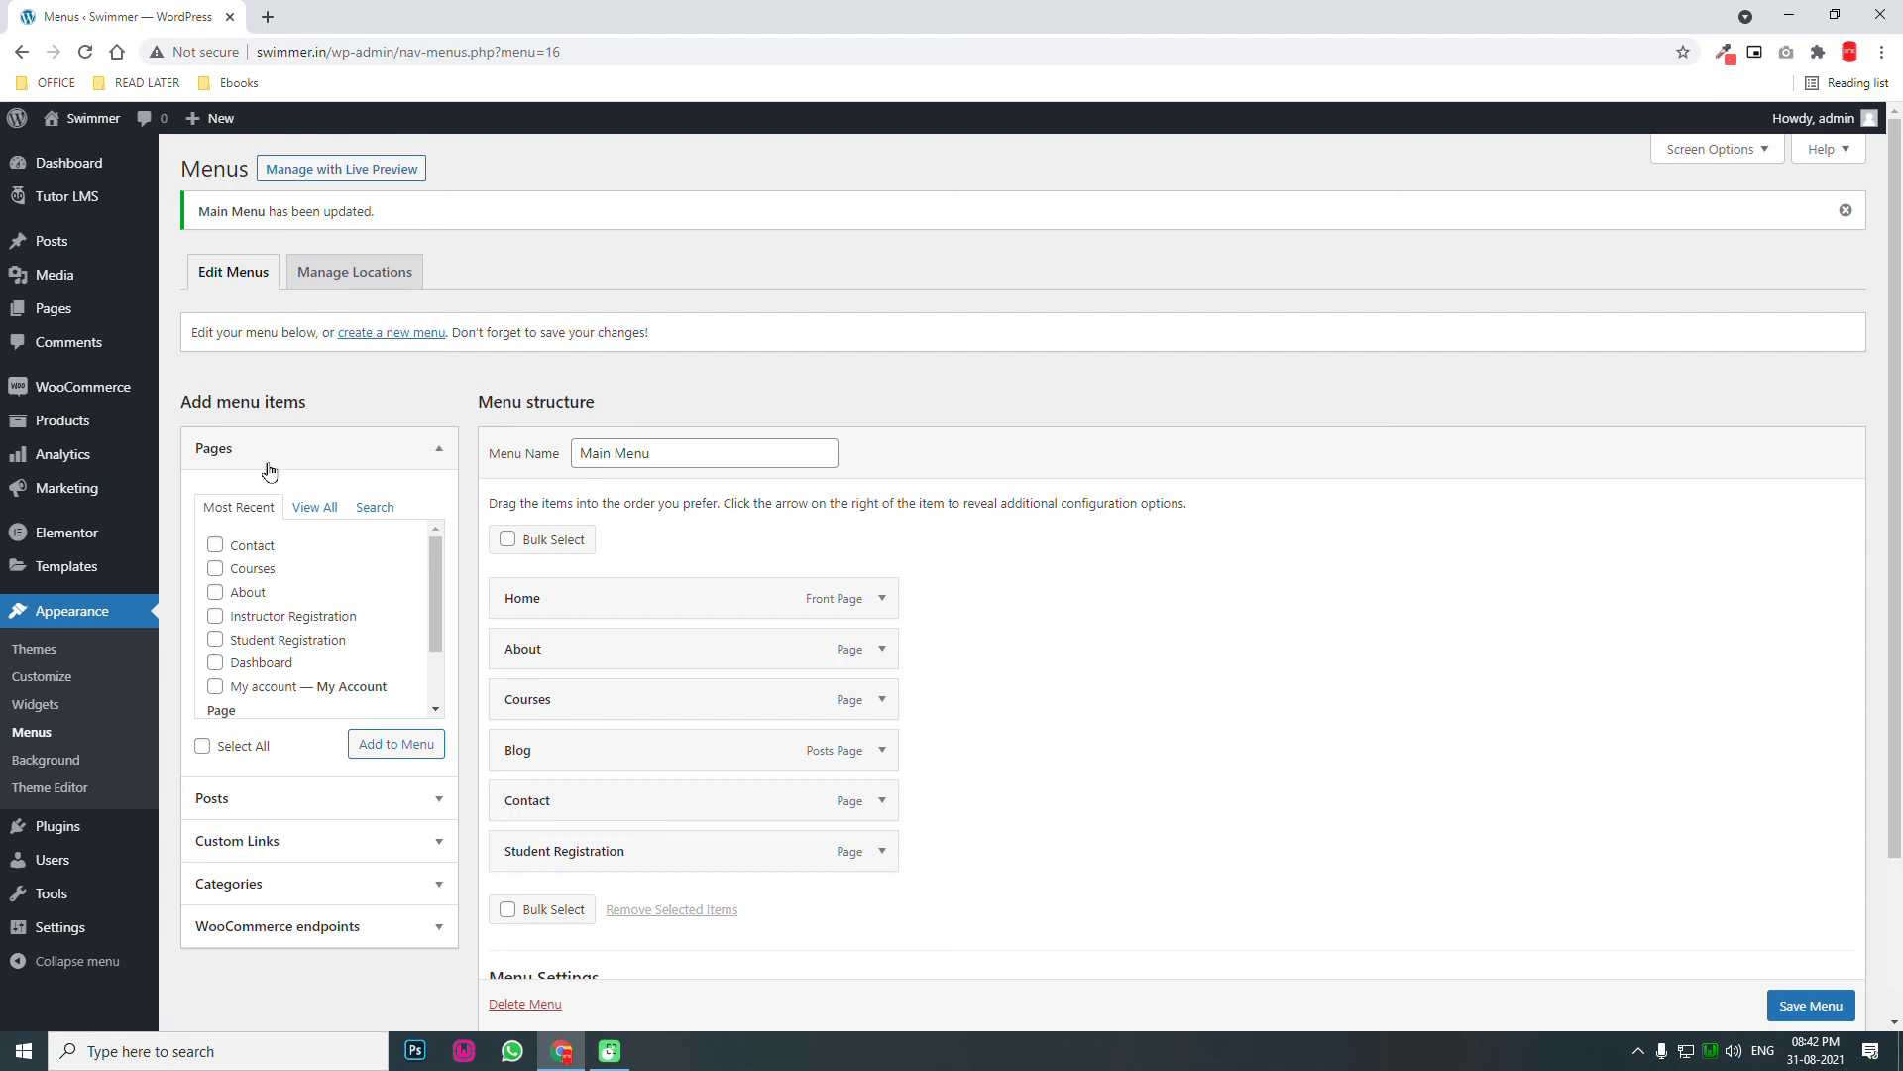
Delete the unused Twenty Nineteen theme from the installed themes and confirm the deletion.
mouse_move(8, 581)
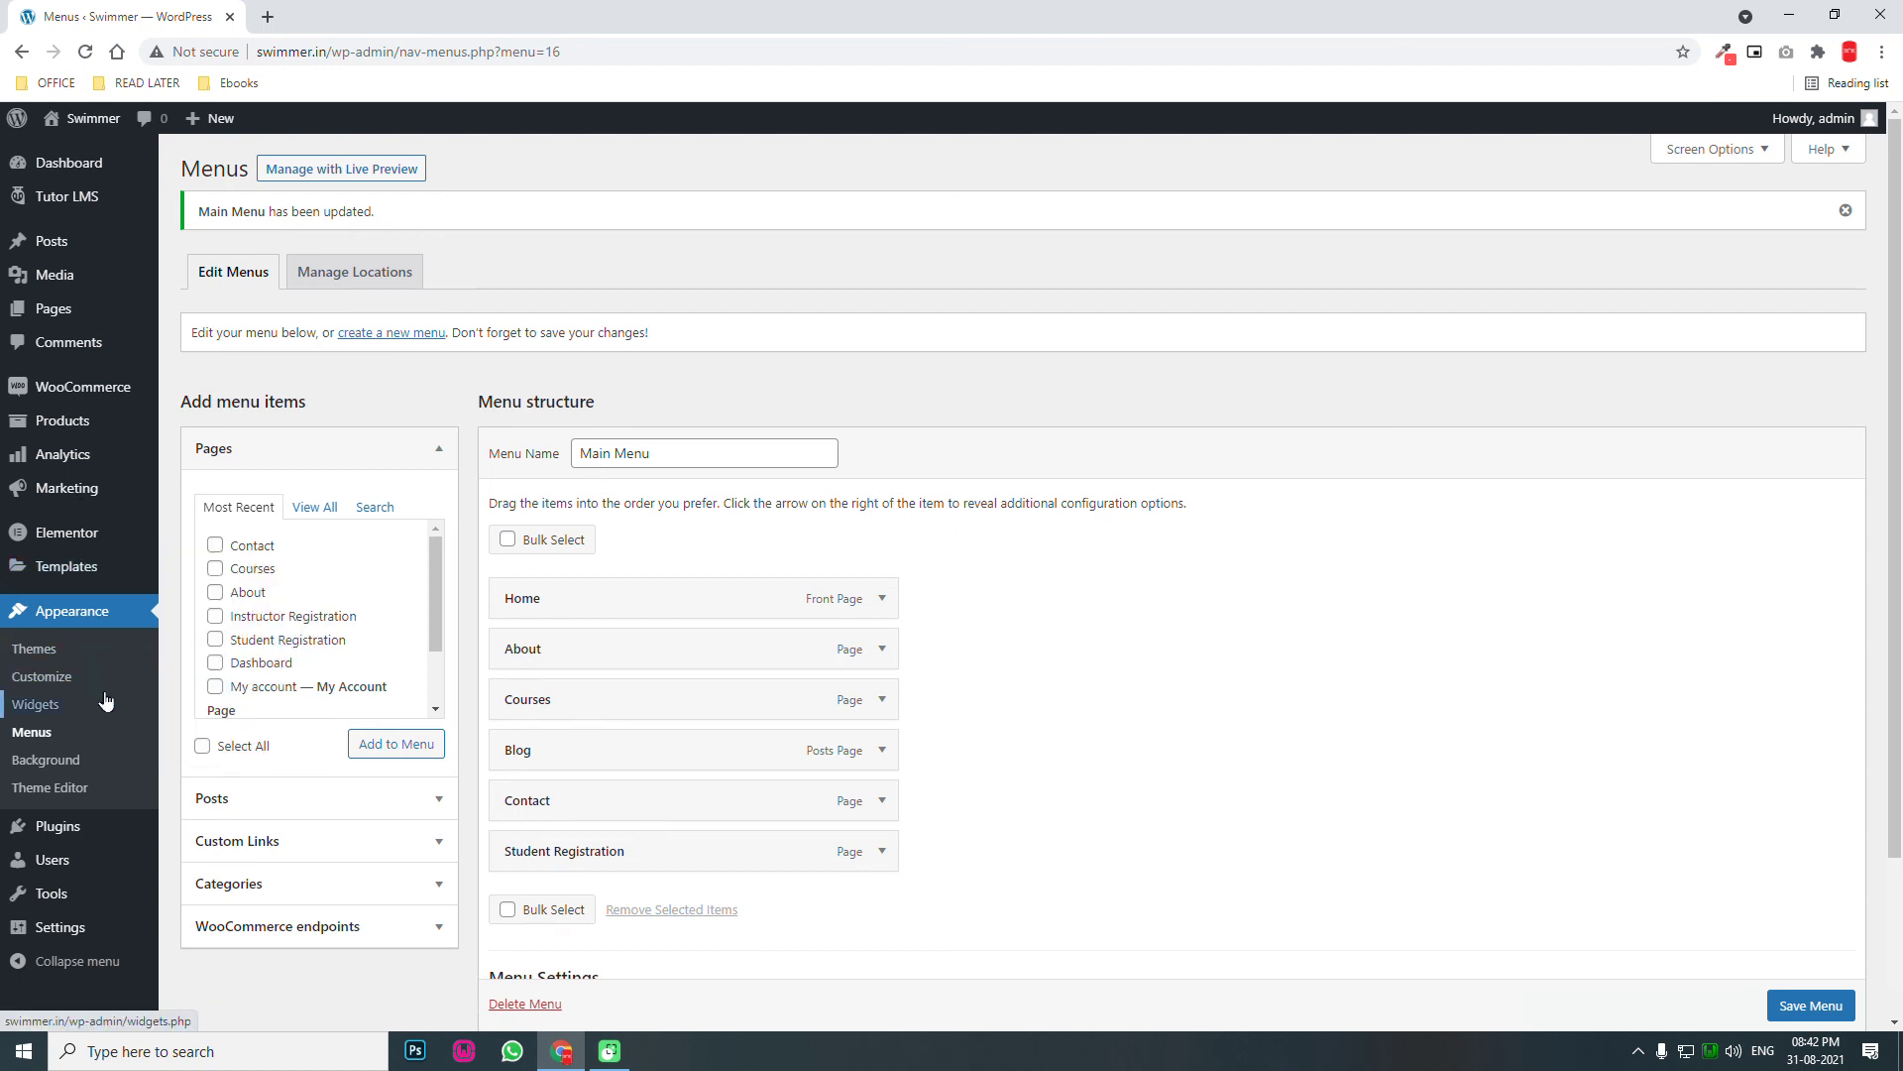
click(33, 649)
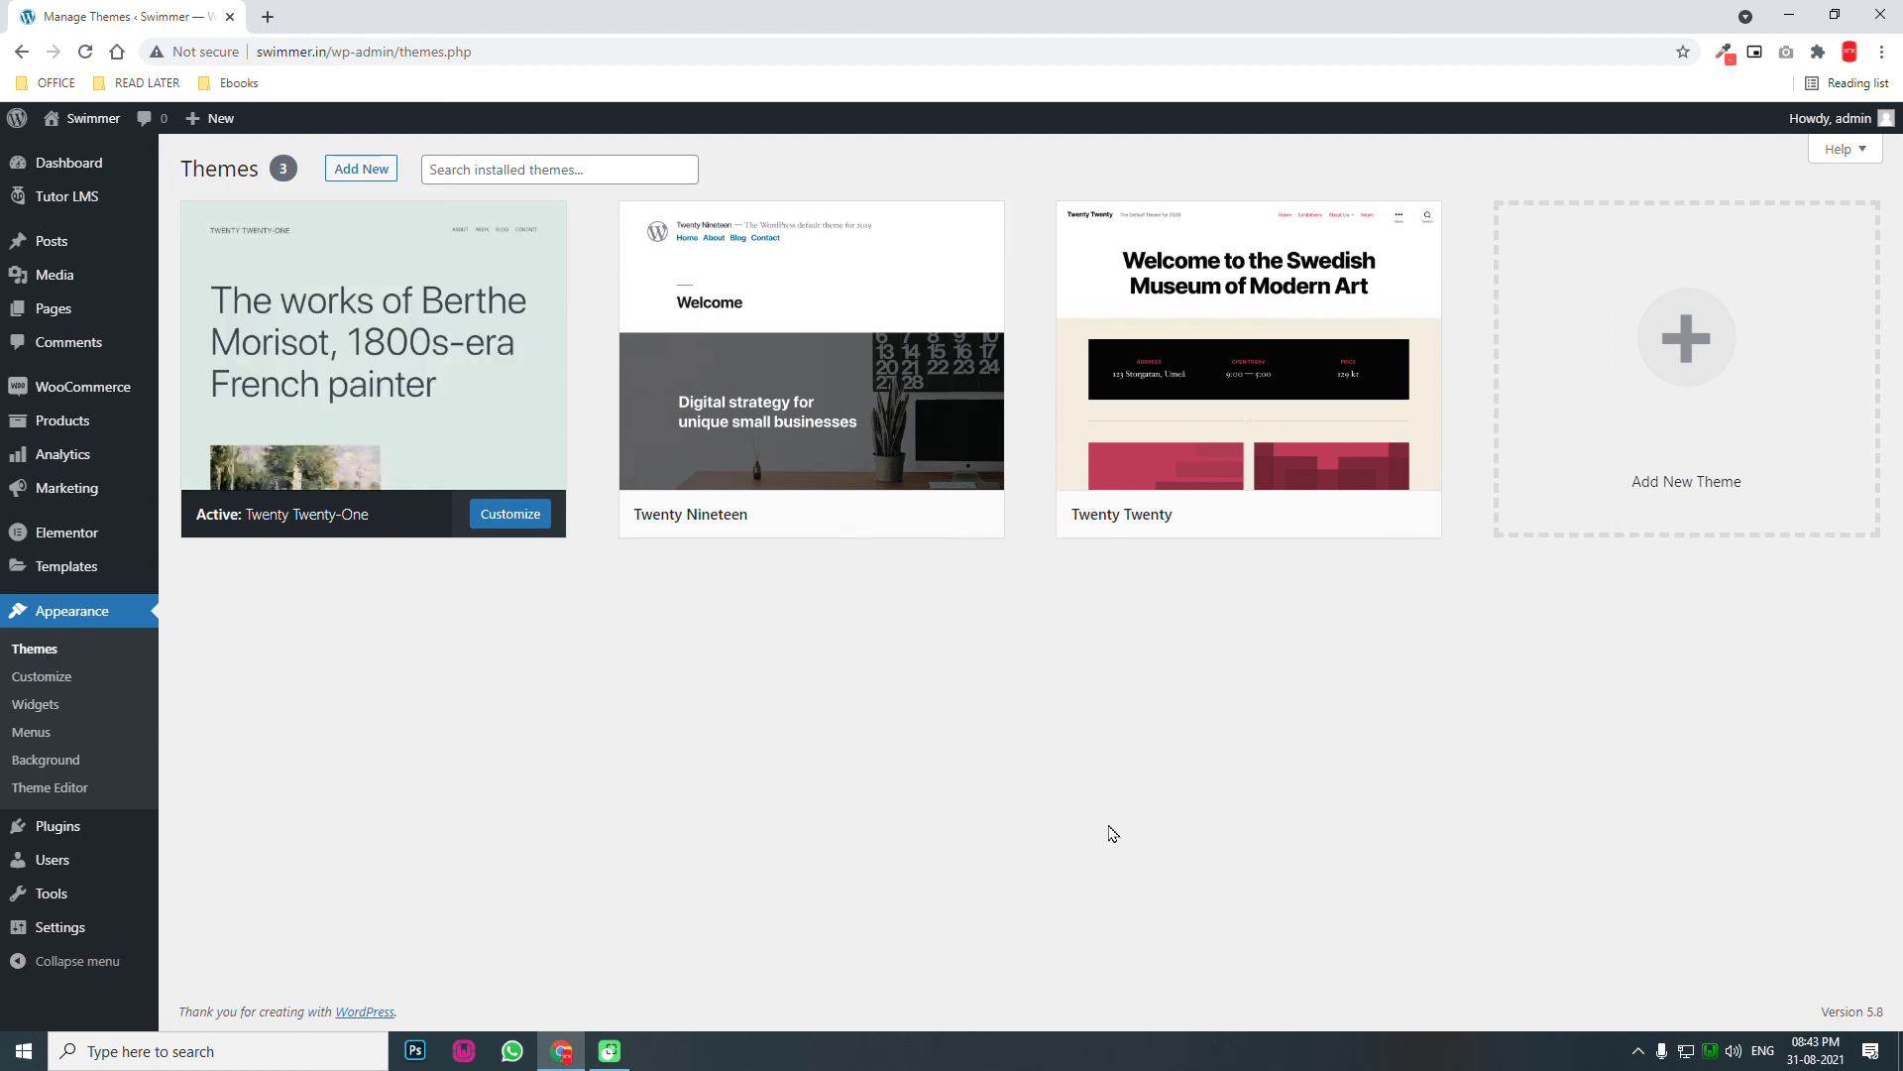
mouse_move(448, 385)
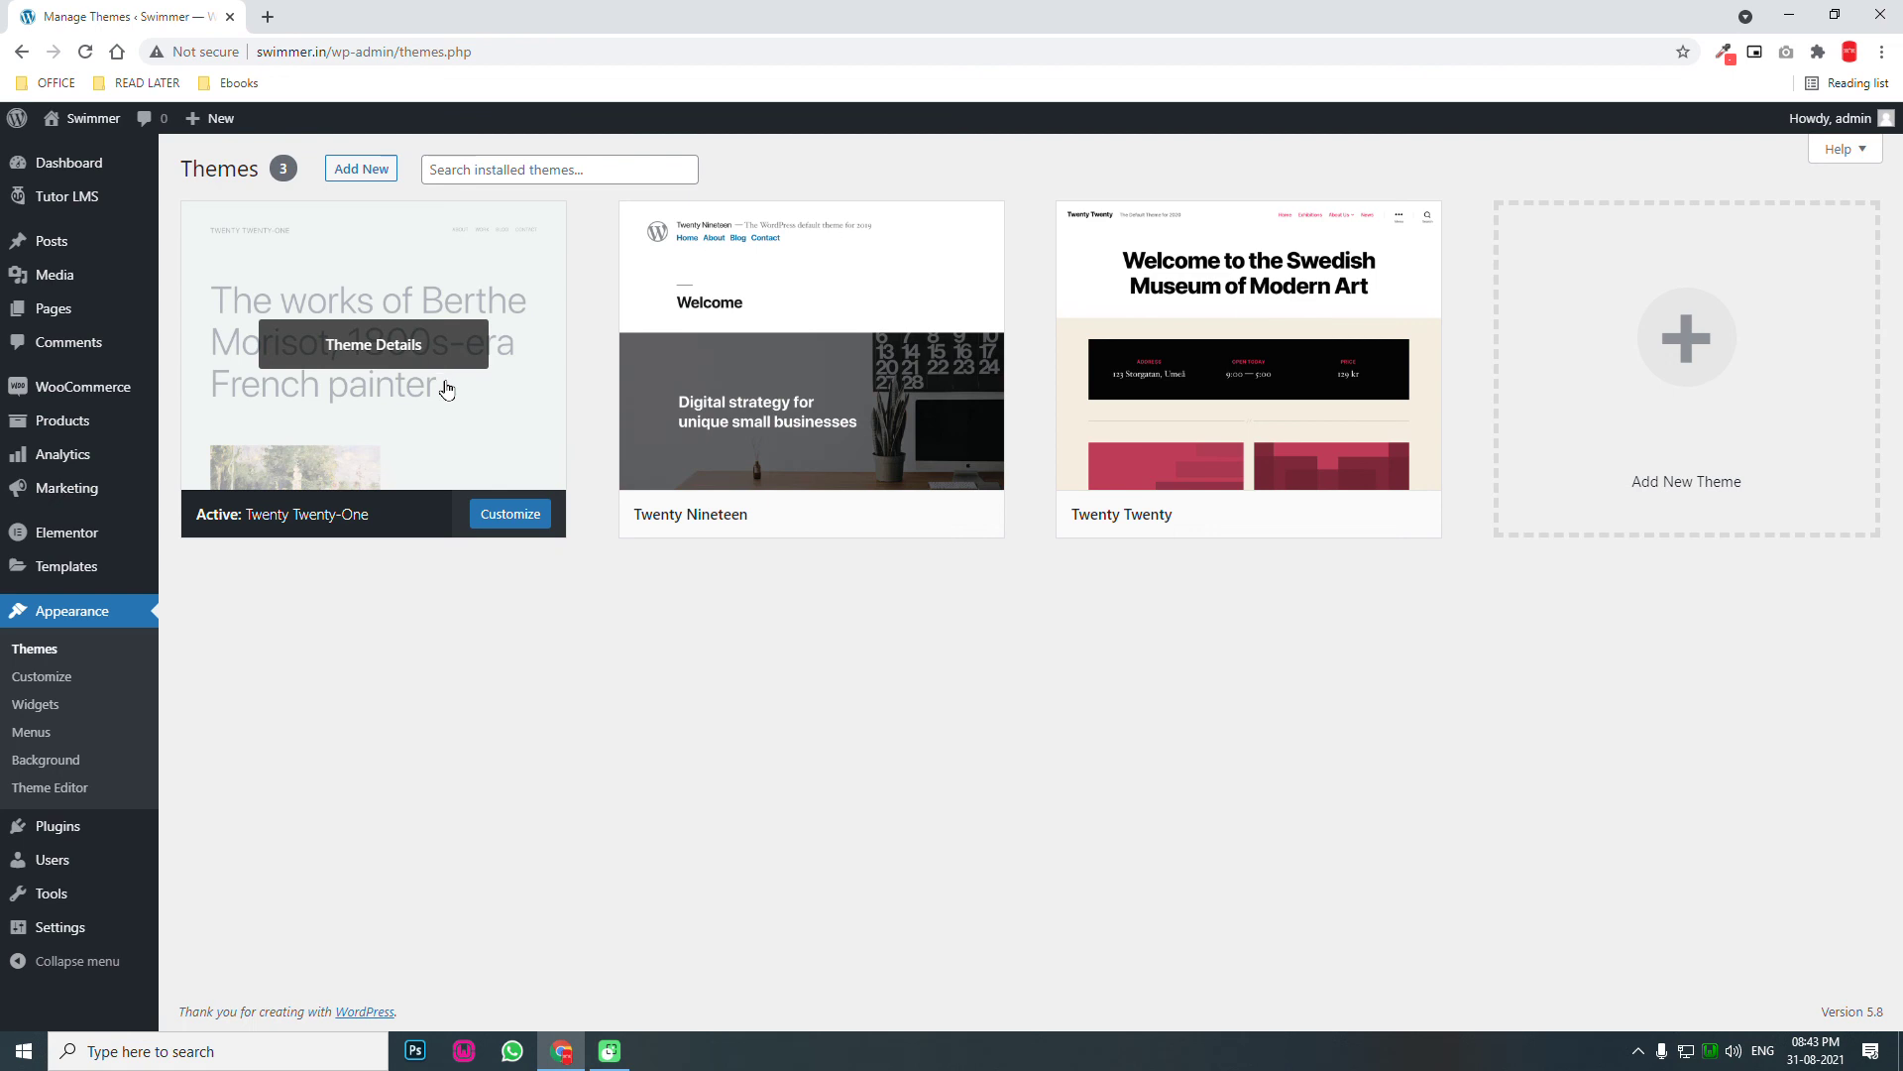
click(720, 355)
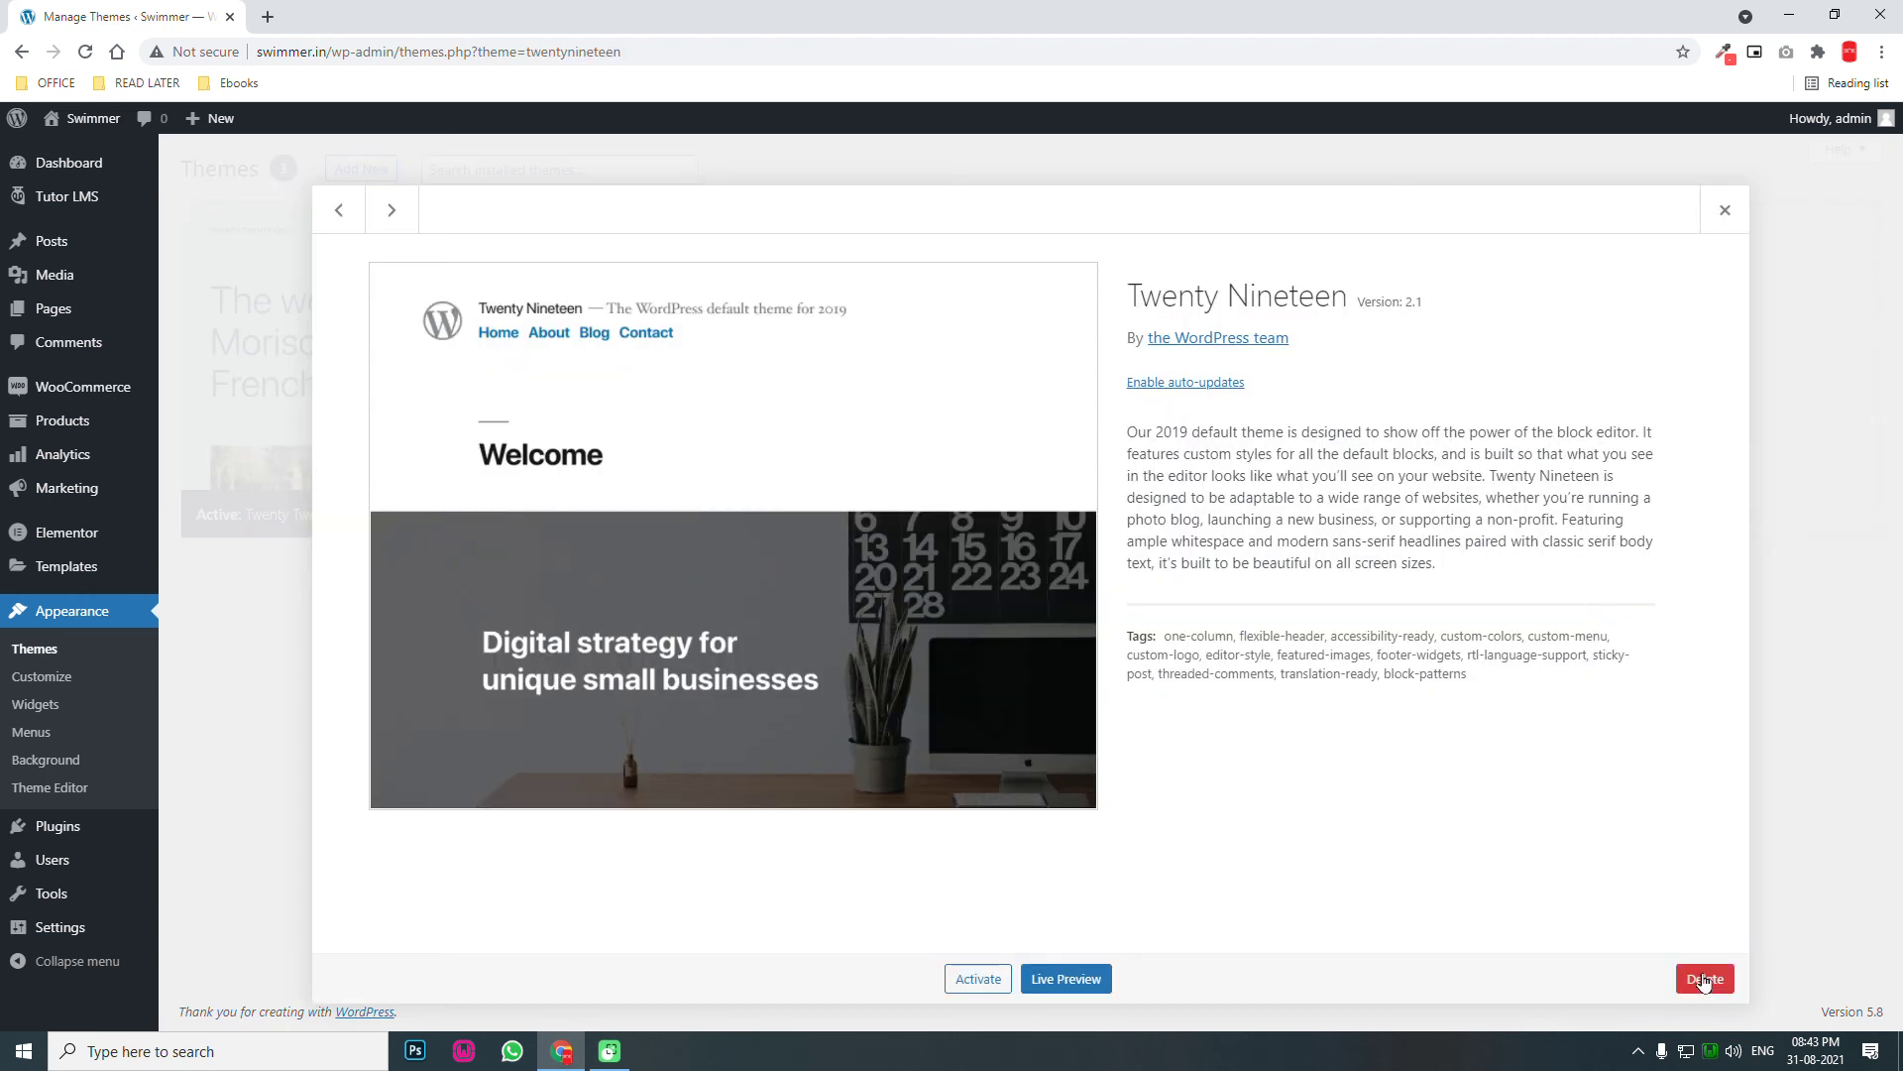
click(1703, 980)
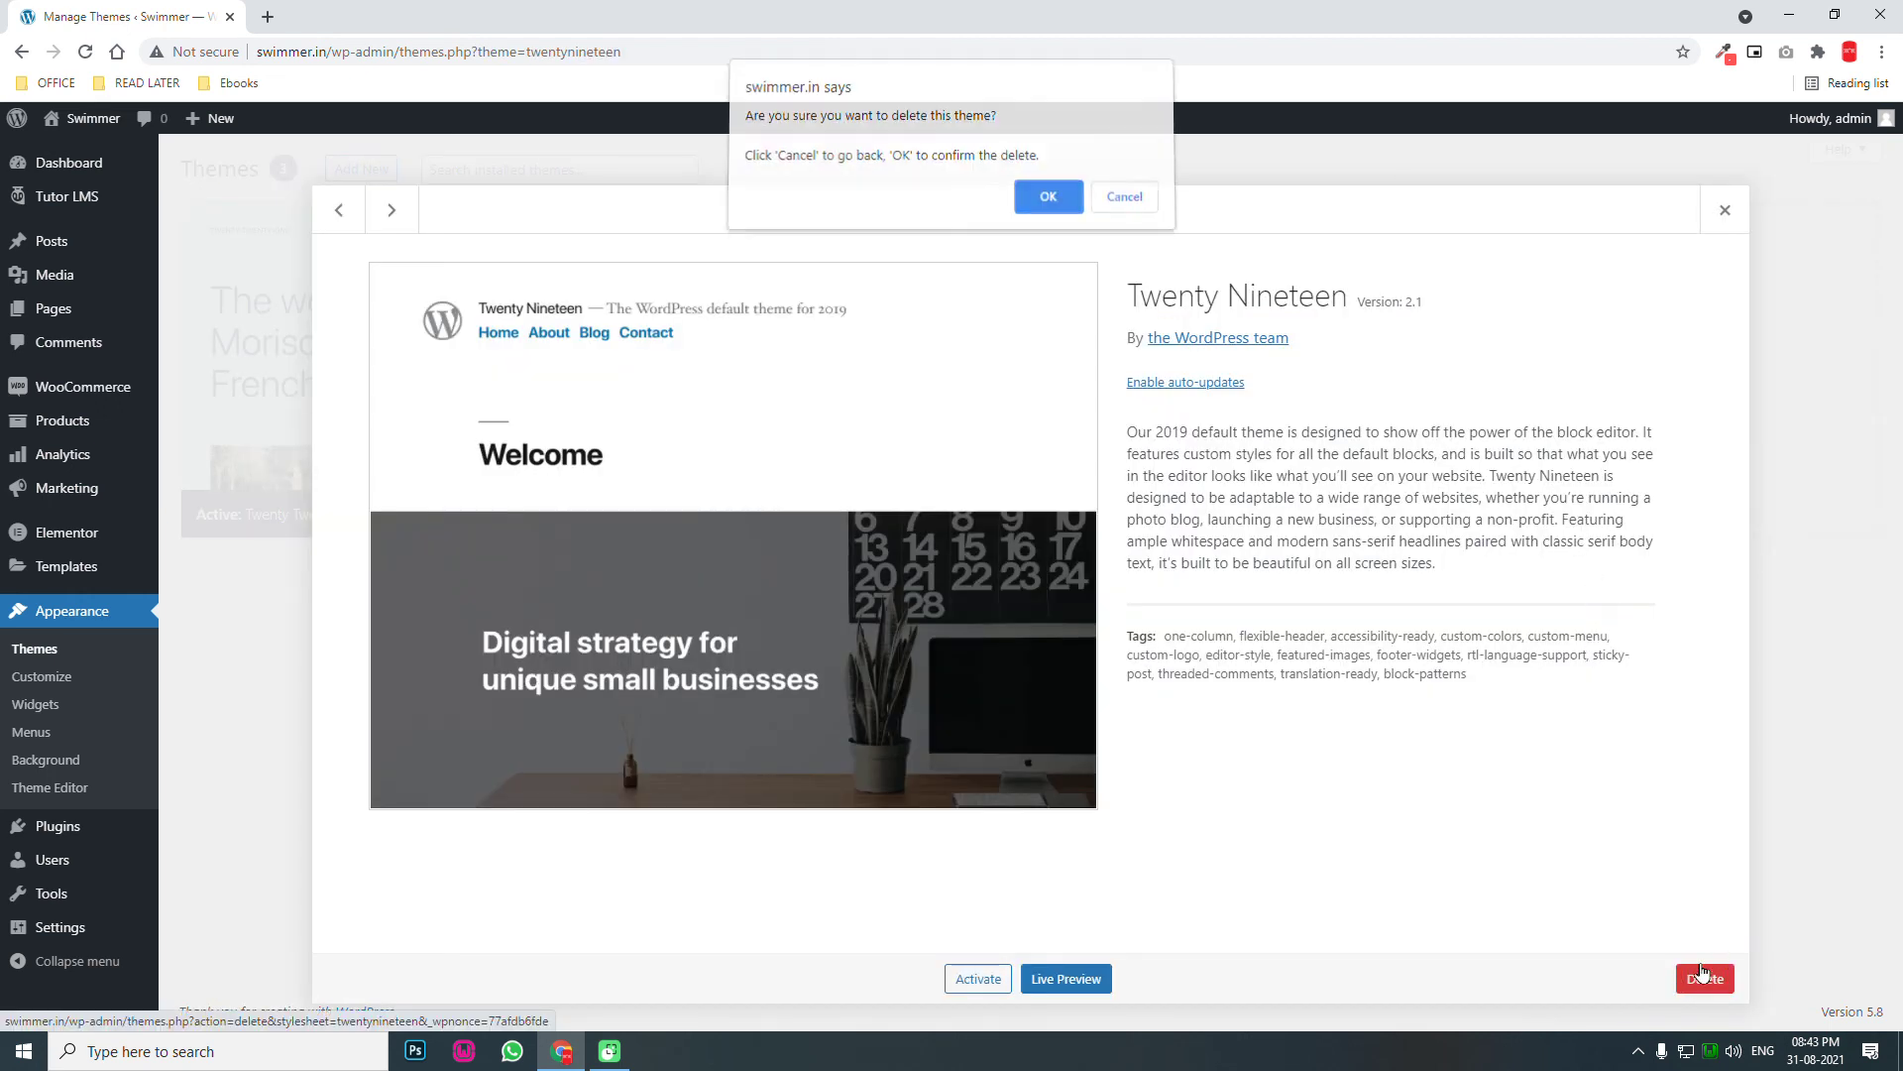
click(1049, 197)
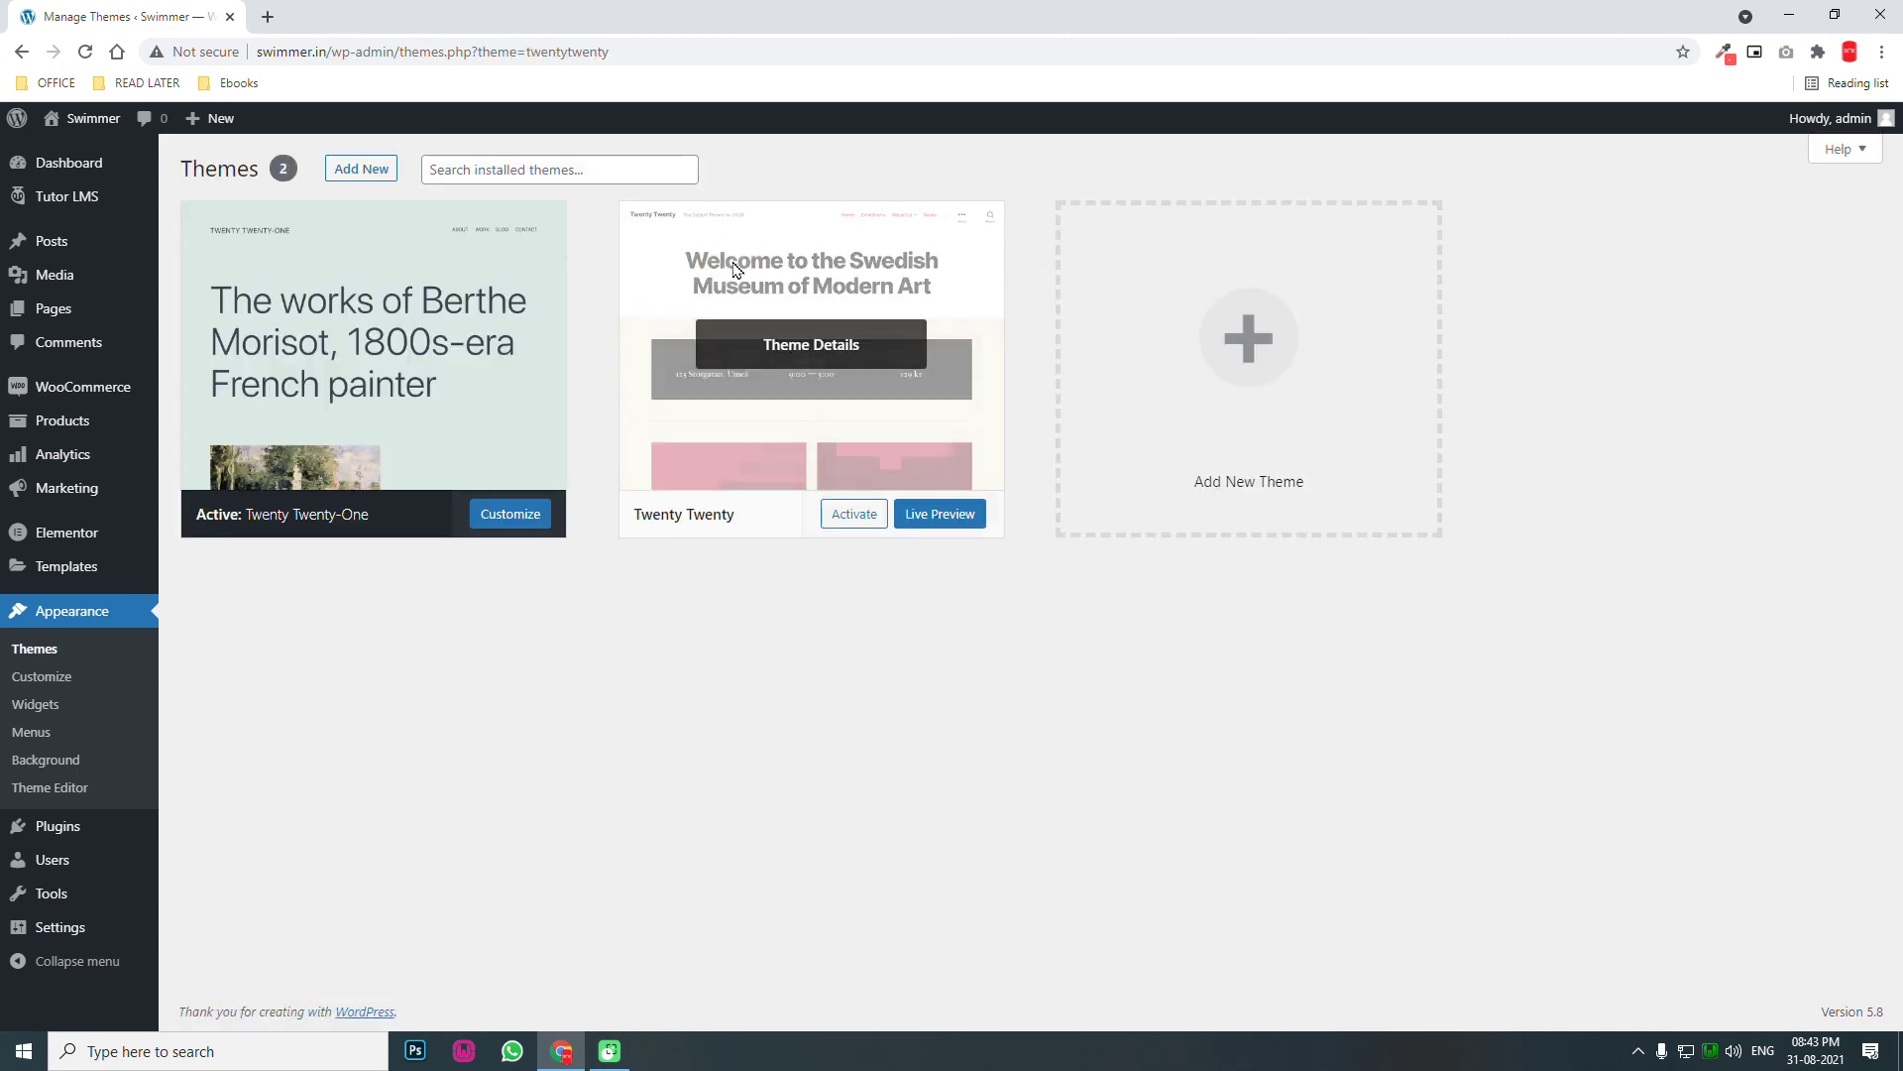
Delete the unused Twenty Twenty theme from the installed themes and confirm the deletion.
click(736, 266)
click(1701, 978)
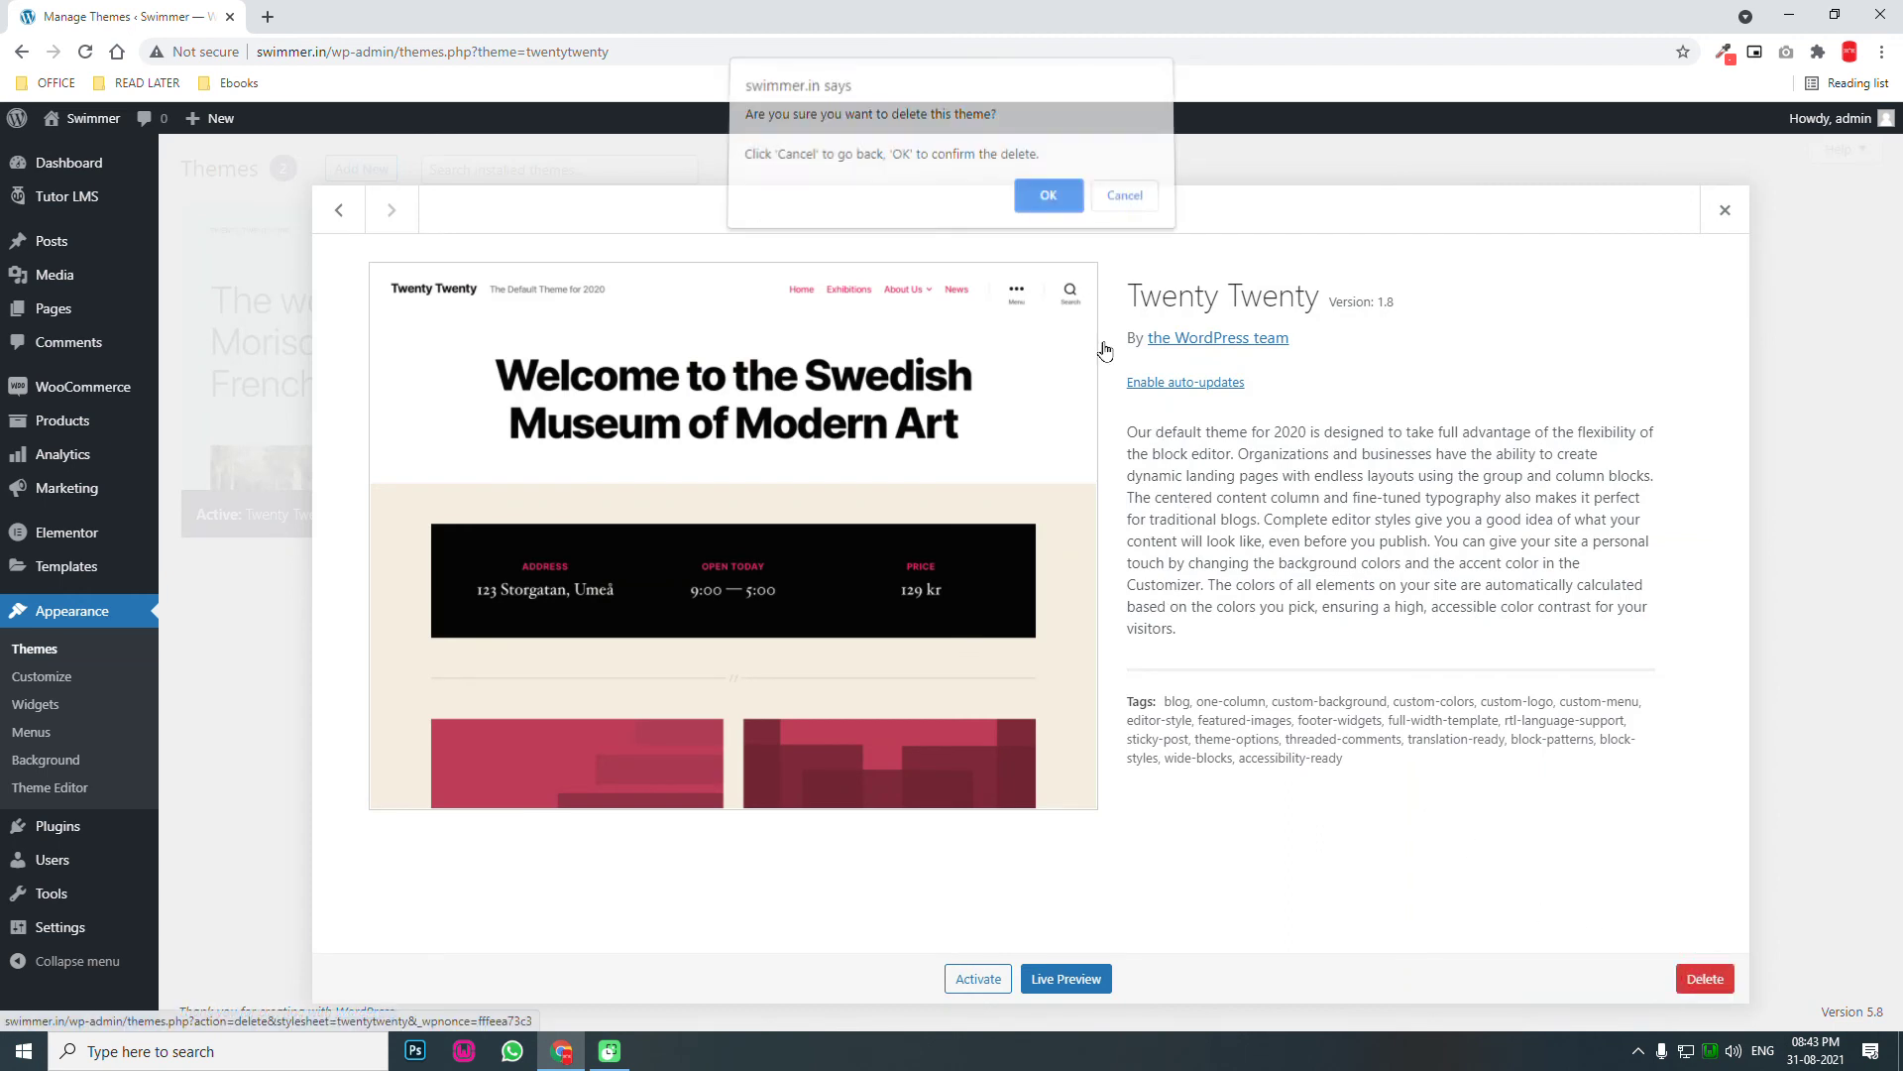
click(1047, 196)
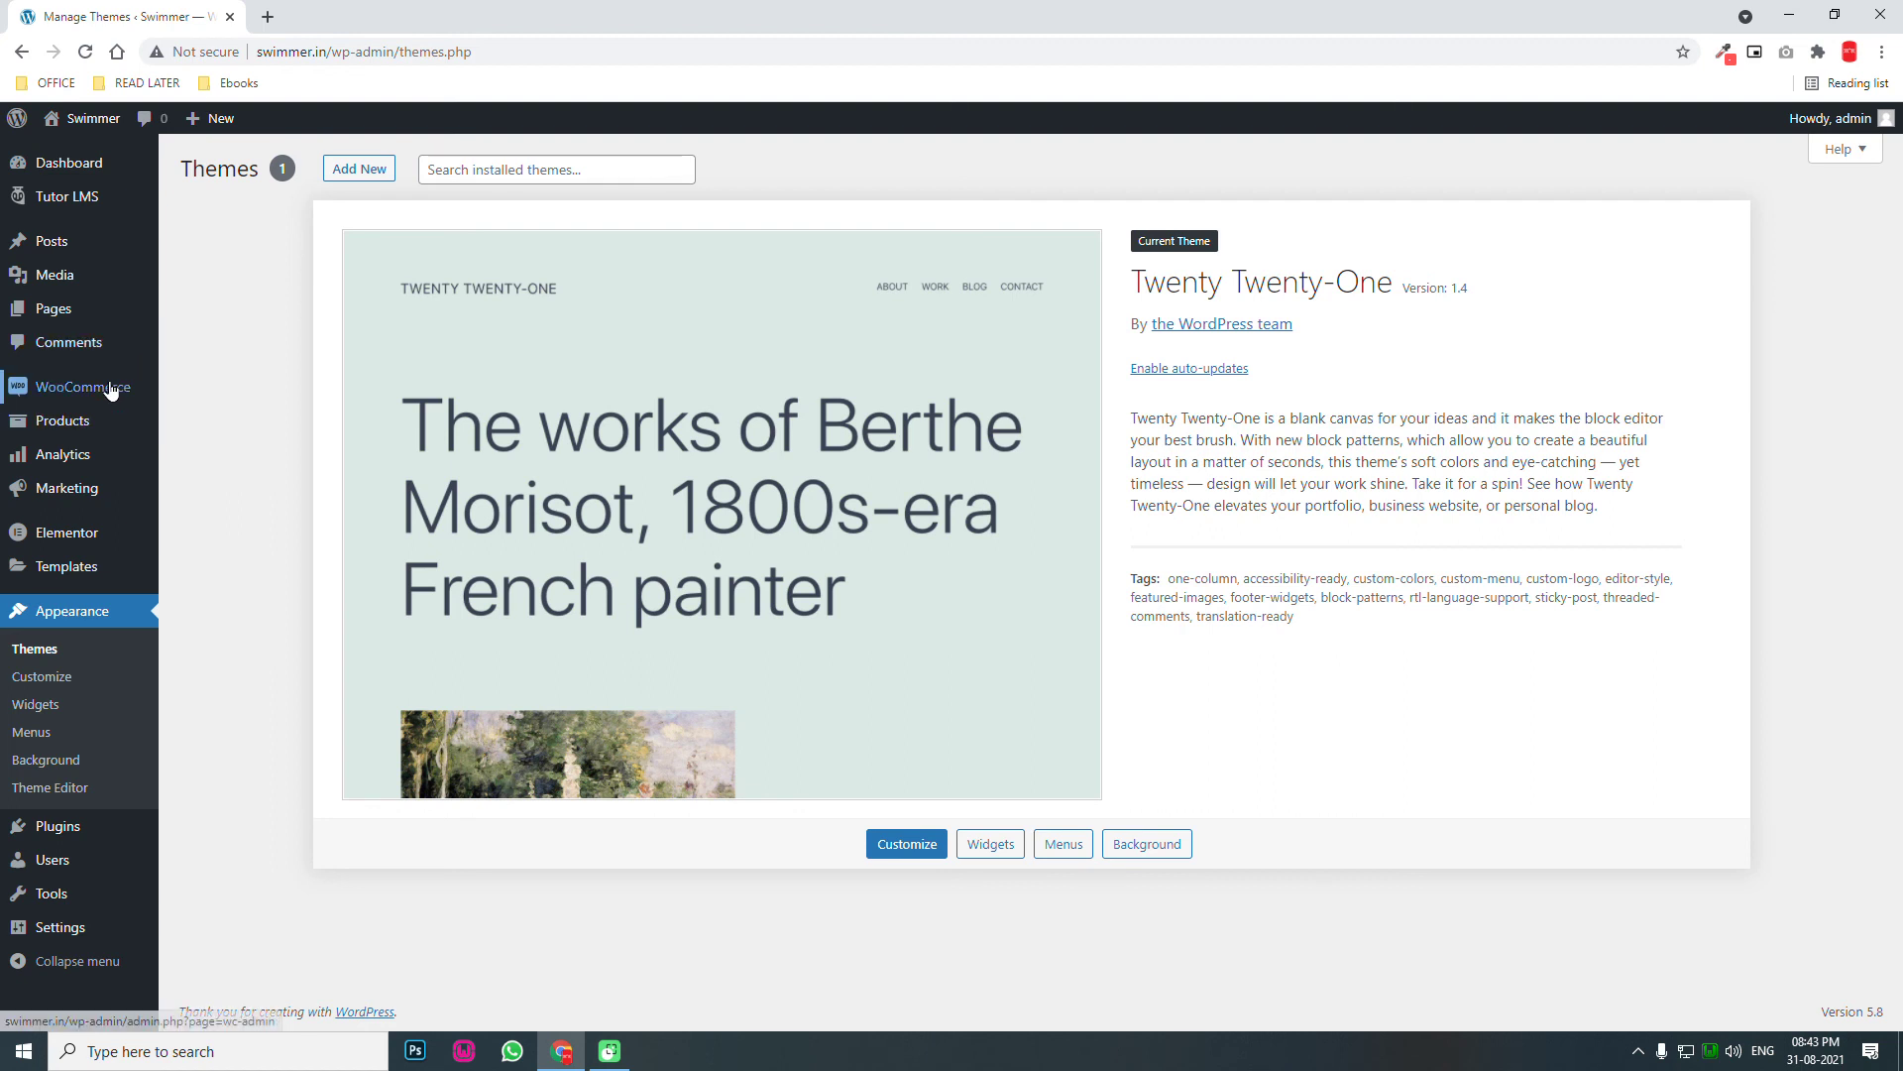
mouse_move(111, 389)
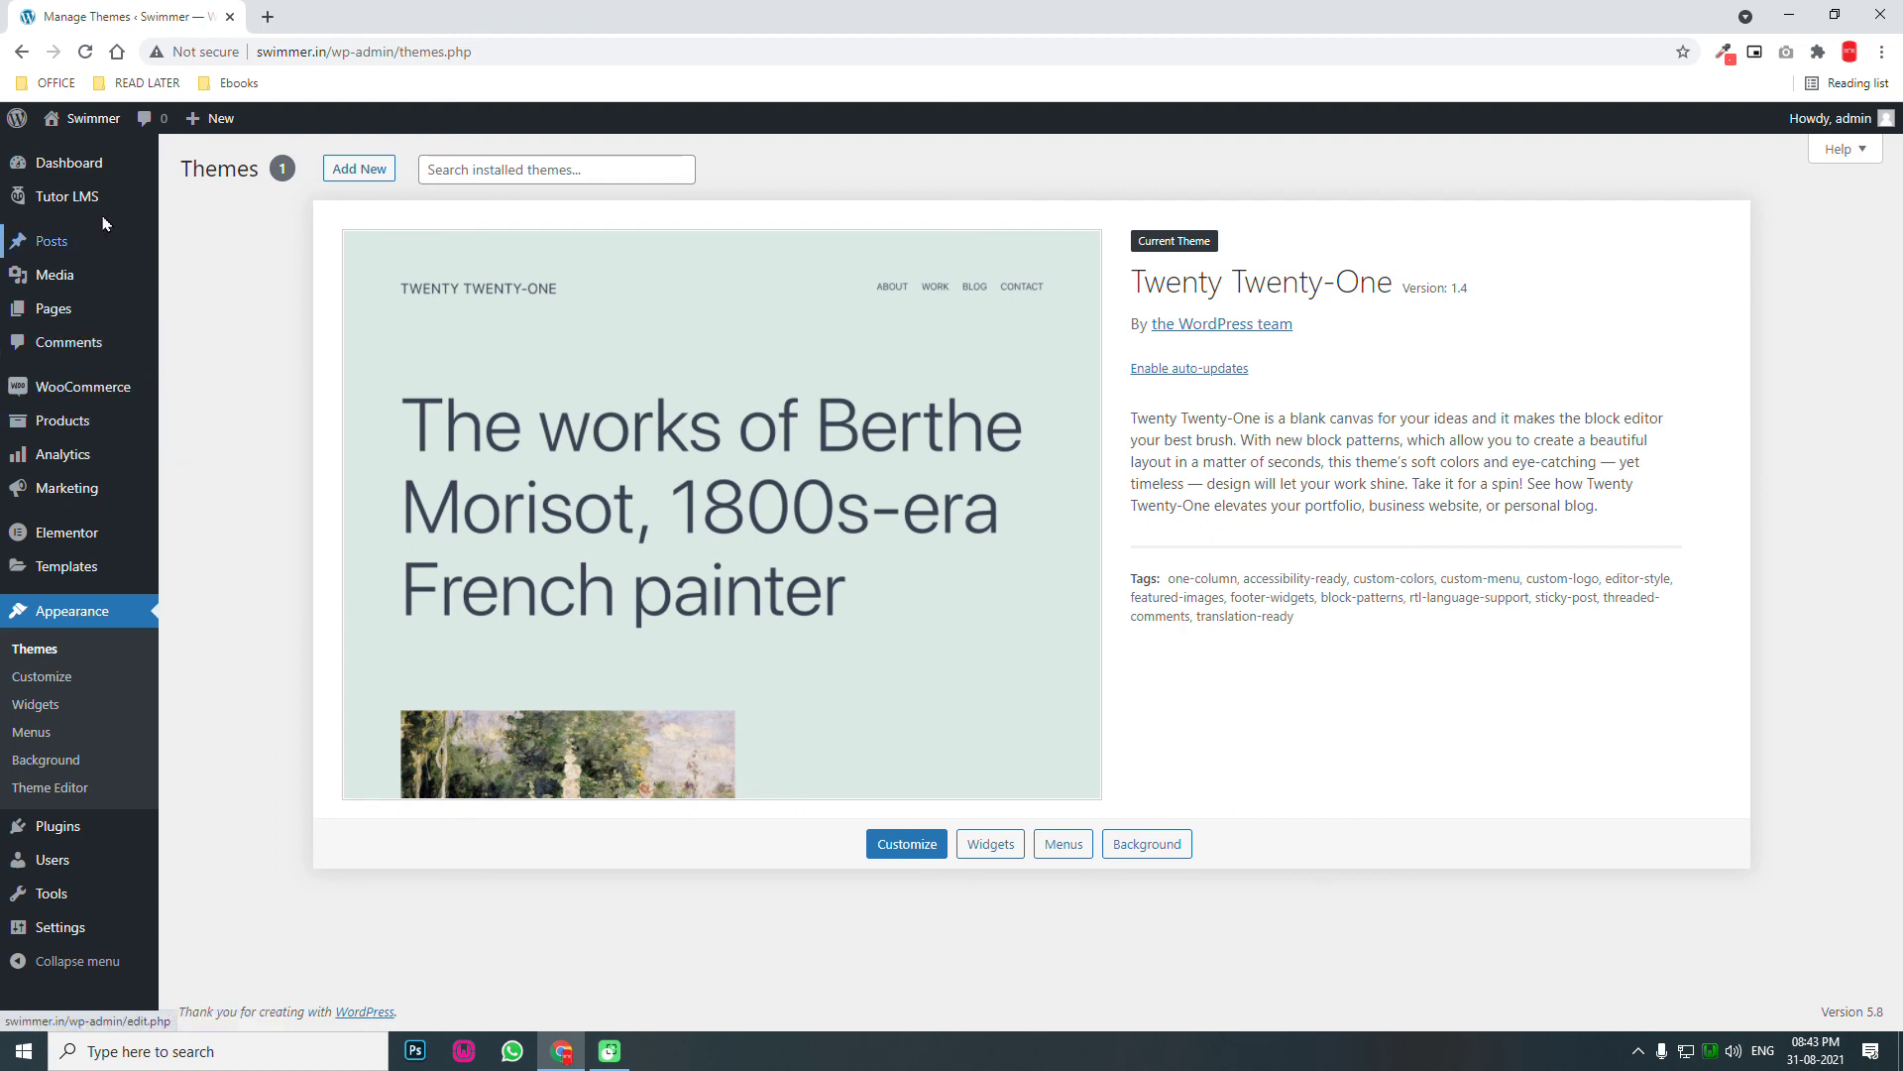
mouse_move(107, 213)
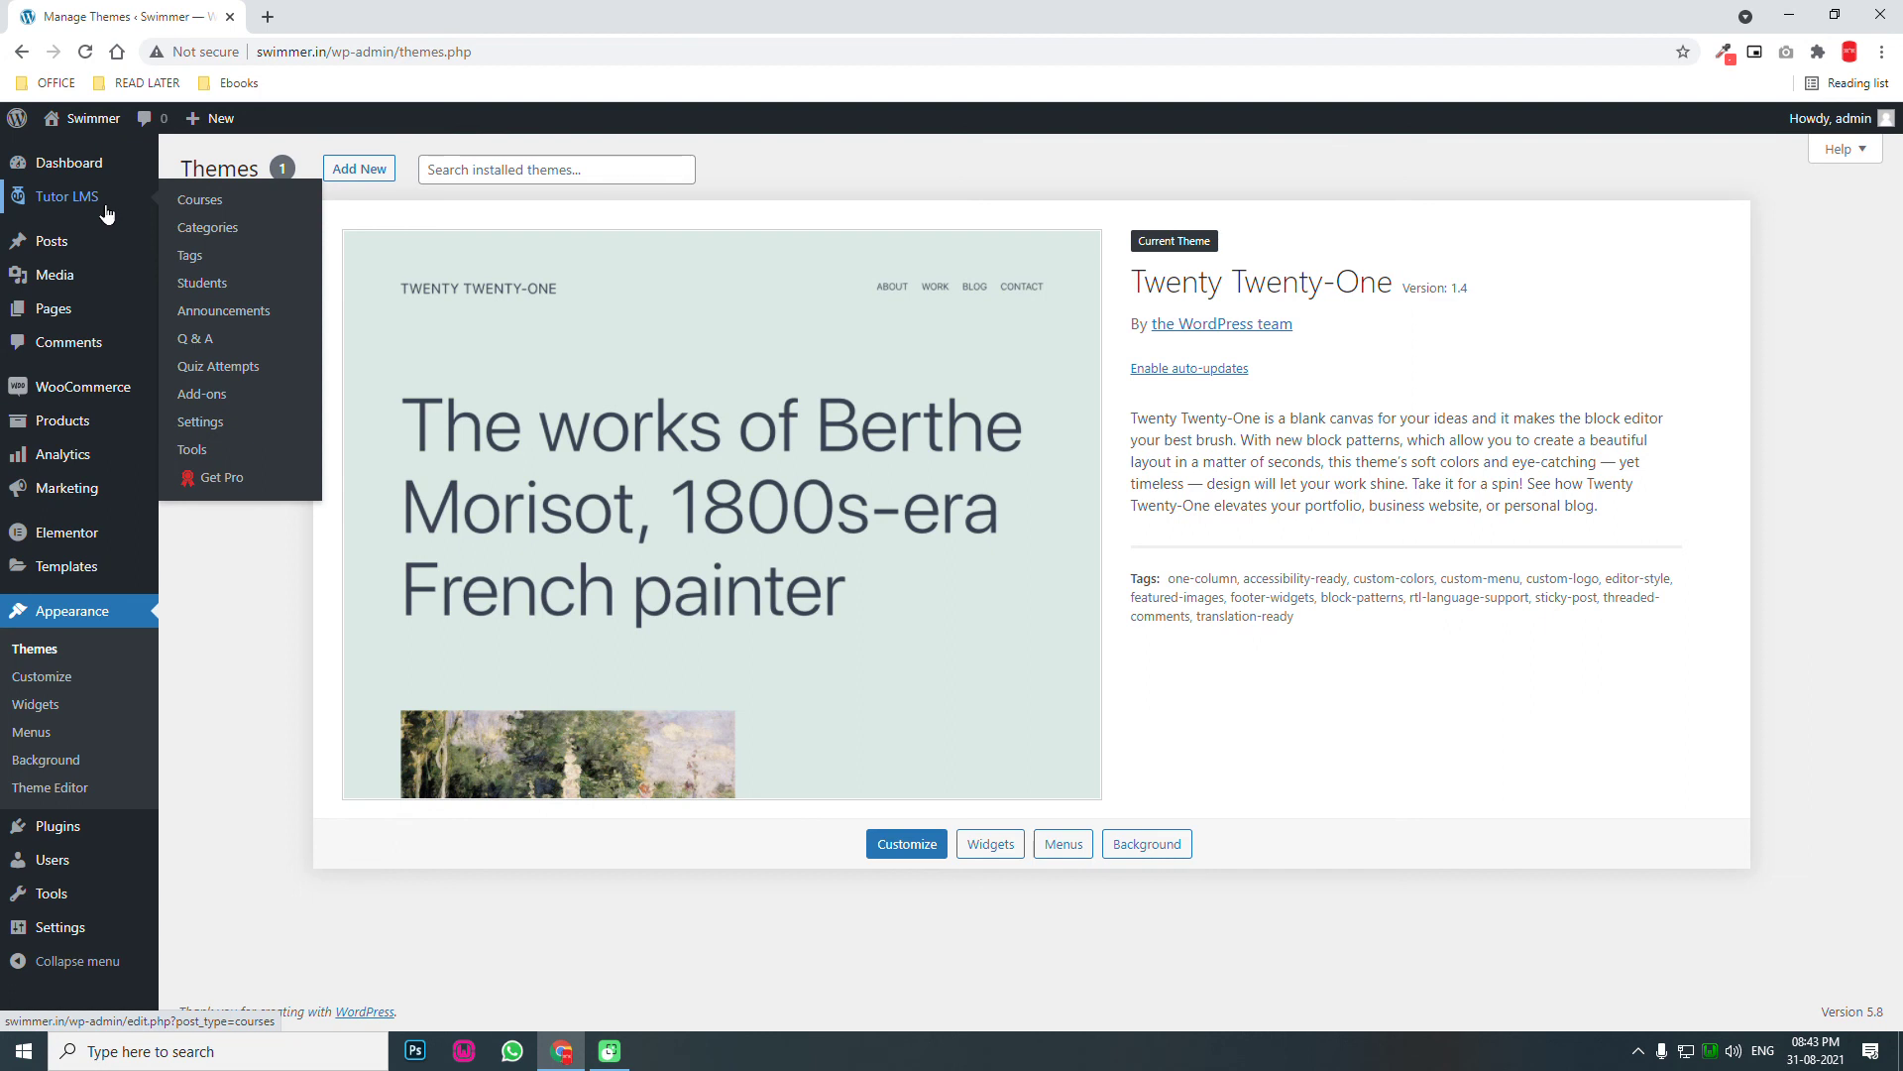